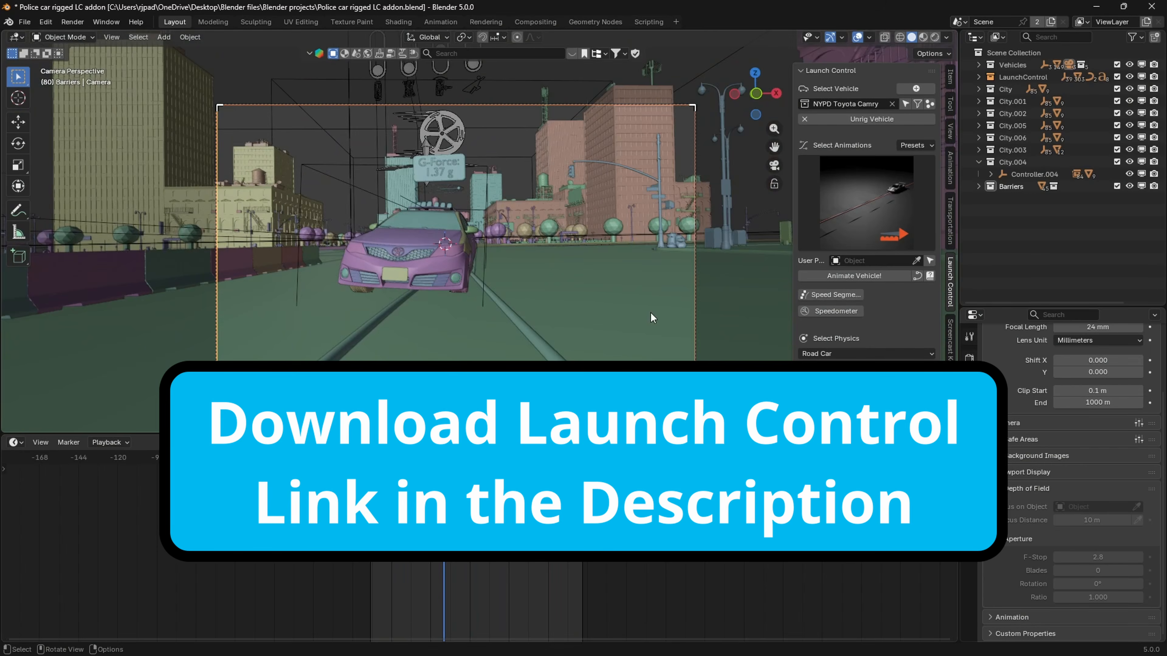
{"action": "middle_click_drag", "start_coordinate": [651, 313], "coordinate": [679, 339]}
{"action": "scroll", "coordinate": [680, 340], "scroll_direction": "down", "scroll_amount": 5}
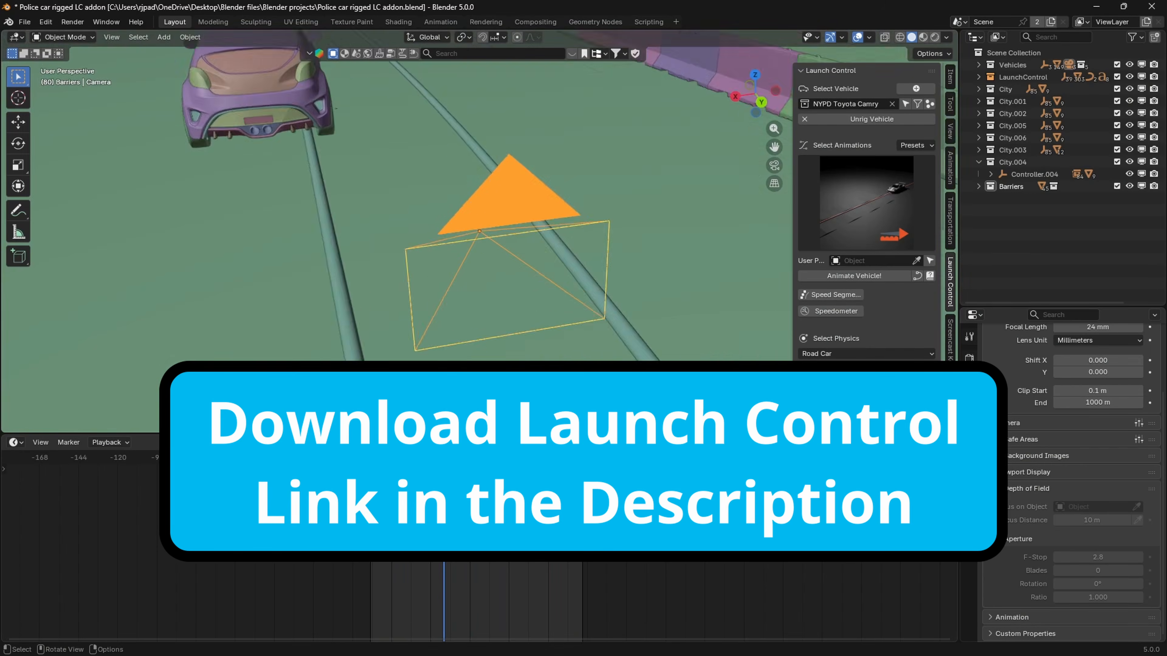
{"action": "middle_click_drag", "start_coordinate": [505, 276], "coordinate": [689, 285]}
{"action": "middle_click_drag", "start_coordinate": [689, 221], "coordinate": [441, 257], "text": "shift"}
{"action": "left_click", "coordinate": [978, 65]}
{"action": "left_click", "coordinate": [1117, 101]}
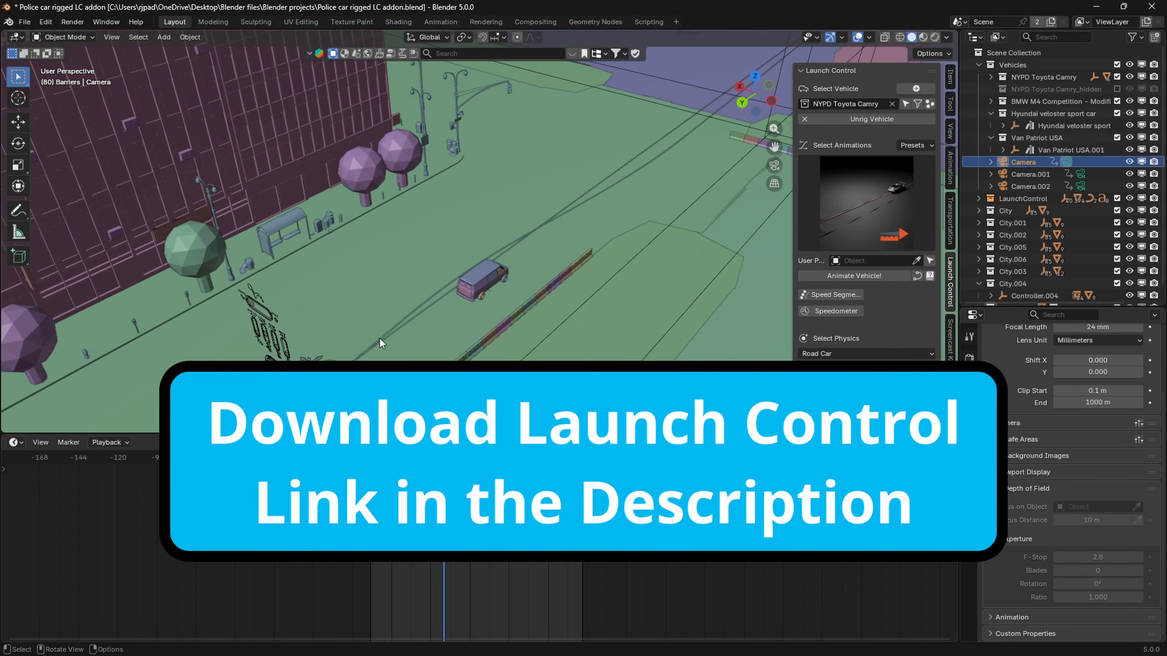
{"action": "left_click", "coordinate": [276, 317]}
{"action": "middle_click_drag", "start_coordinate": [379, 338], "coordinate": [536, 316]}
{"action": "key", "text": "space"}
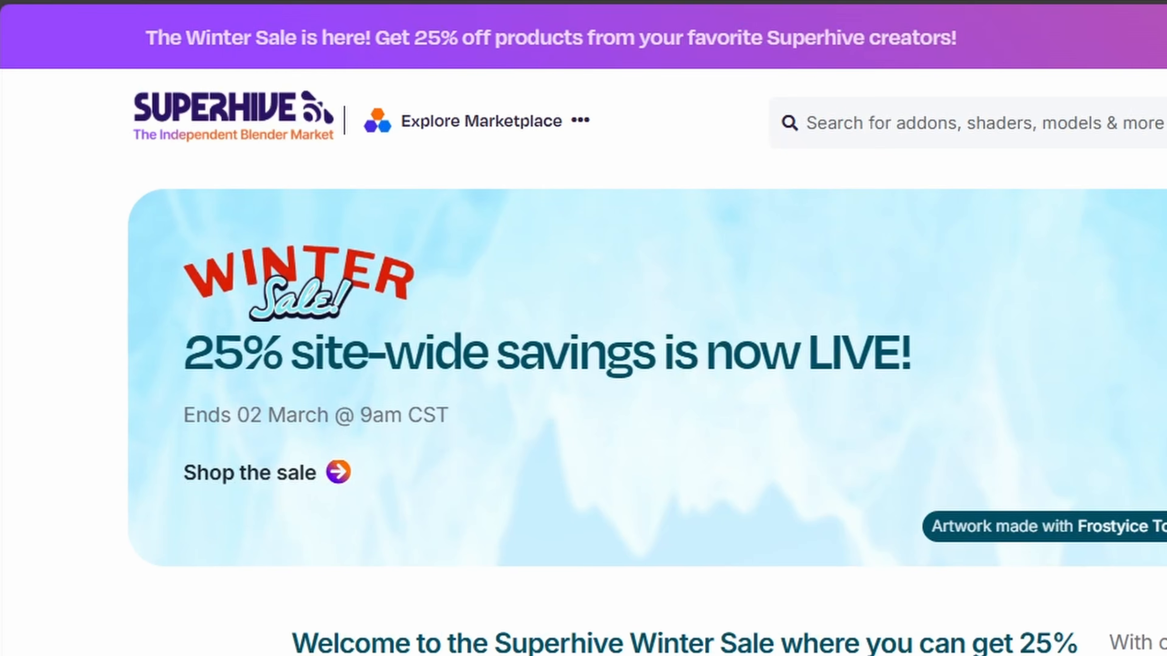
{"action": "left_click", "coordinate": [206, 13]}
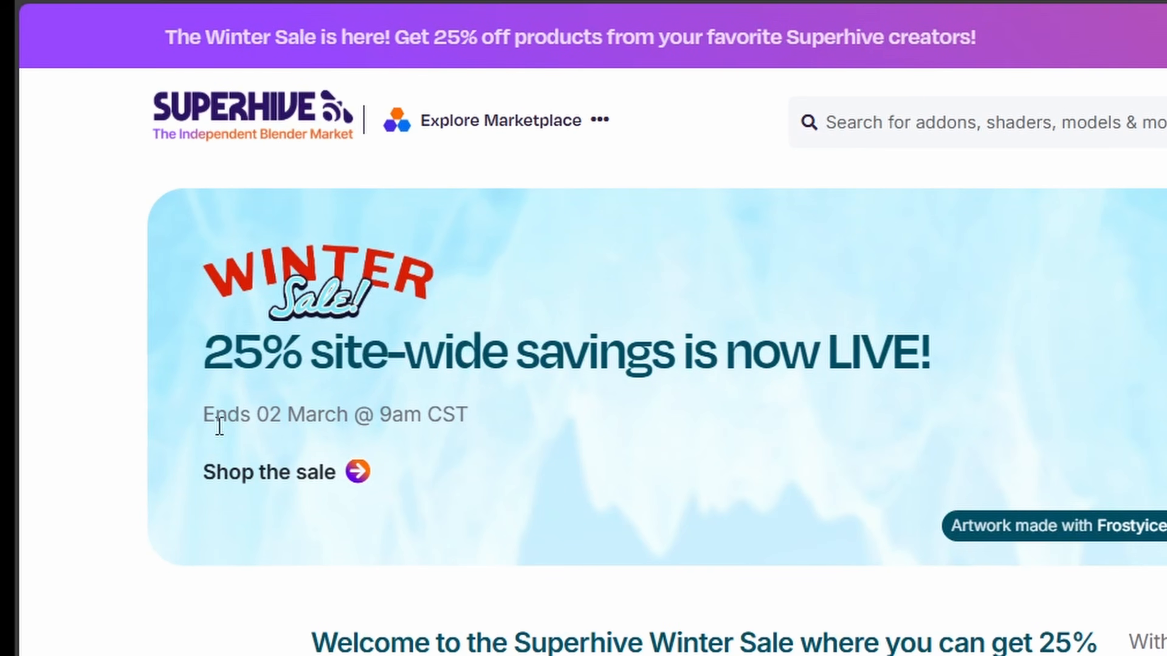
{"action": "left_click_drag", "start_coordinate": [204, 418], "coordinate": [350, 423]}
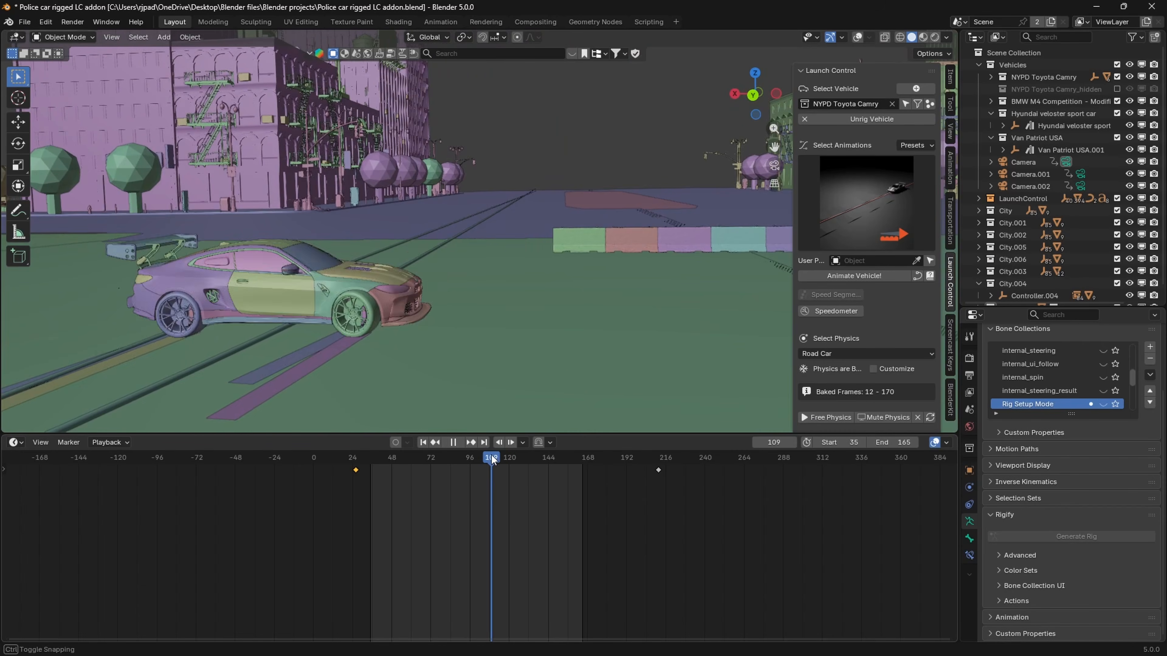
{"action": "left_click_drag", "start_coordinate": [492, 455], "coordinate": [504, 462]}
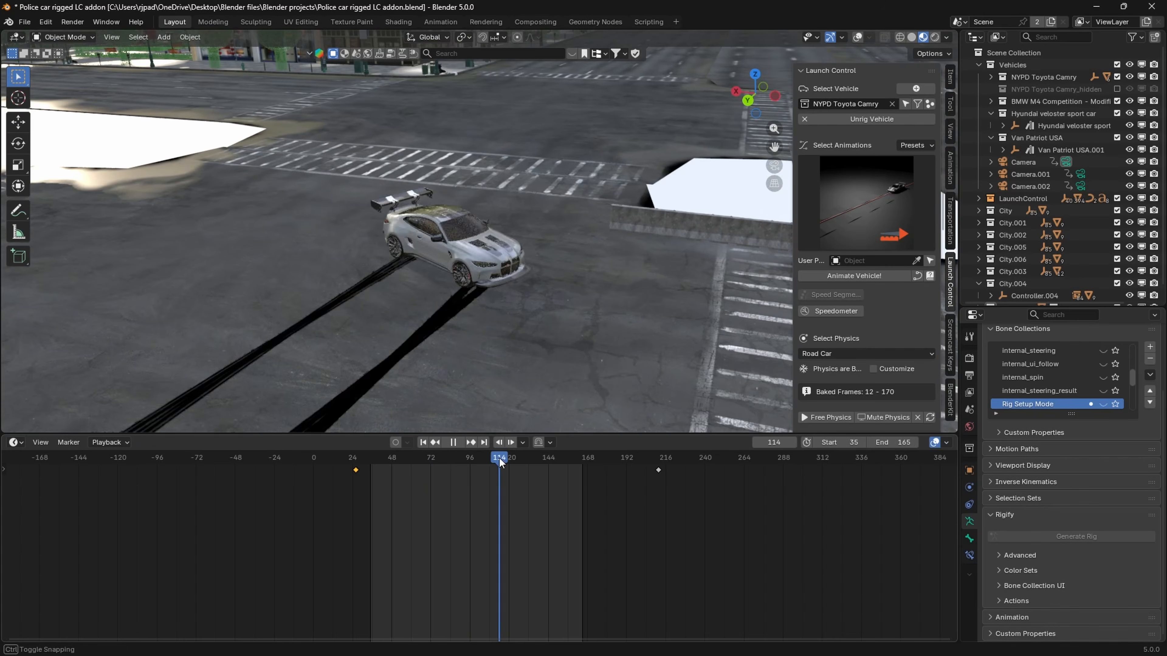
{"action": "left_click_drag", "start_coordinate": [499, 458], "coordinate": [532, 466]}
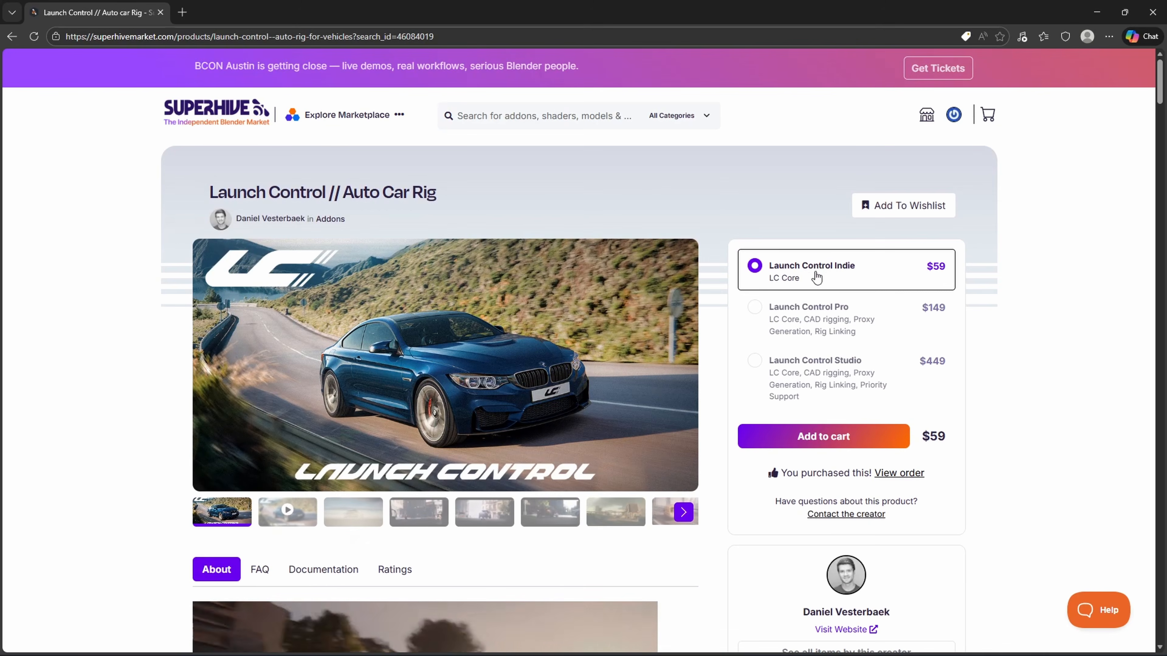
- View the order for the purchased Launch Control // Auto Car Rig add-on to reach its download files
{"action": "left_click", "coordinate": [899, 473]}
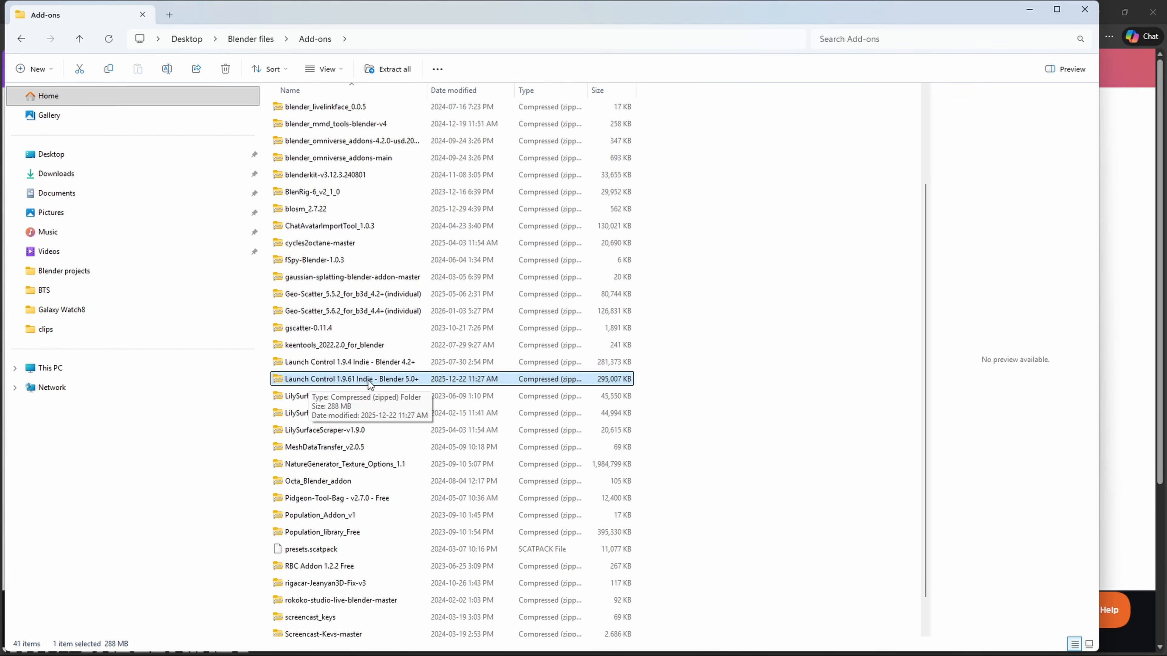
{"action": "left_click", "coordinate": [1123, 605]}
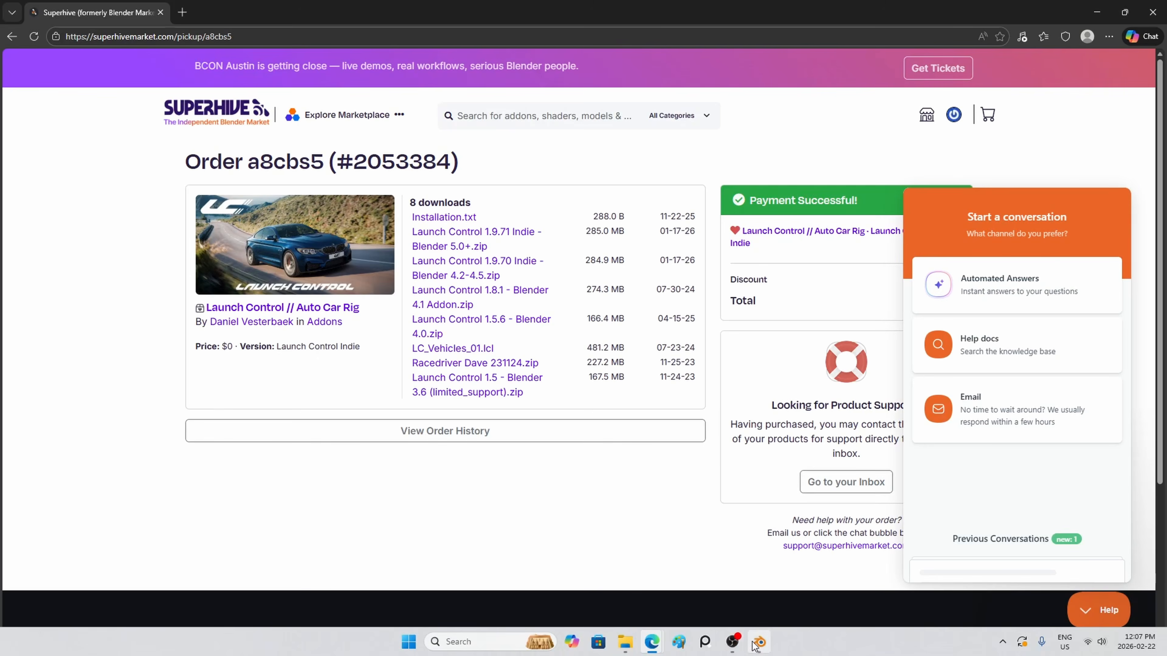
- Switch to Blender and open the add-on preferences with their installation options
{"action": "left_click", "coordinate": [759, 642]}
{"action": "left_click", "coordinate": [45, 22]}
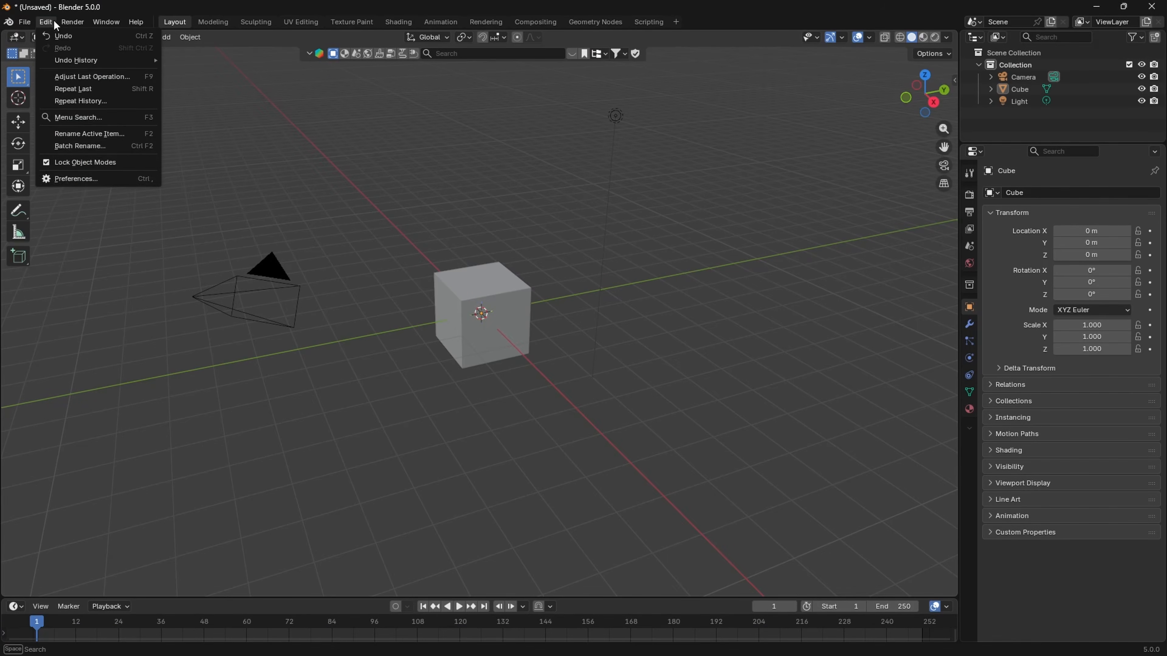
{"action": "left_click", "coordinate": [95, 185]}
{"action": "left_click", "coordinate": [559, 120]}
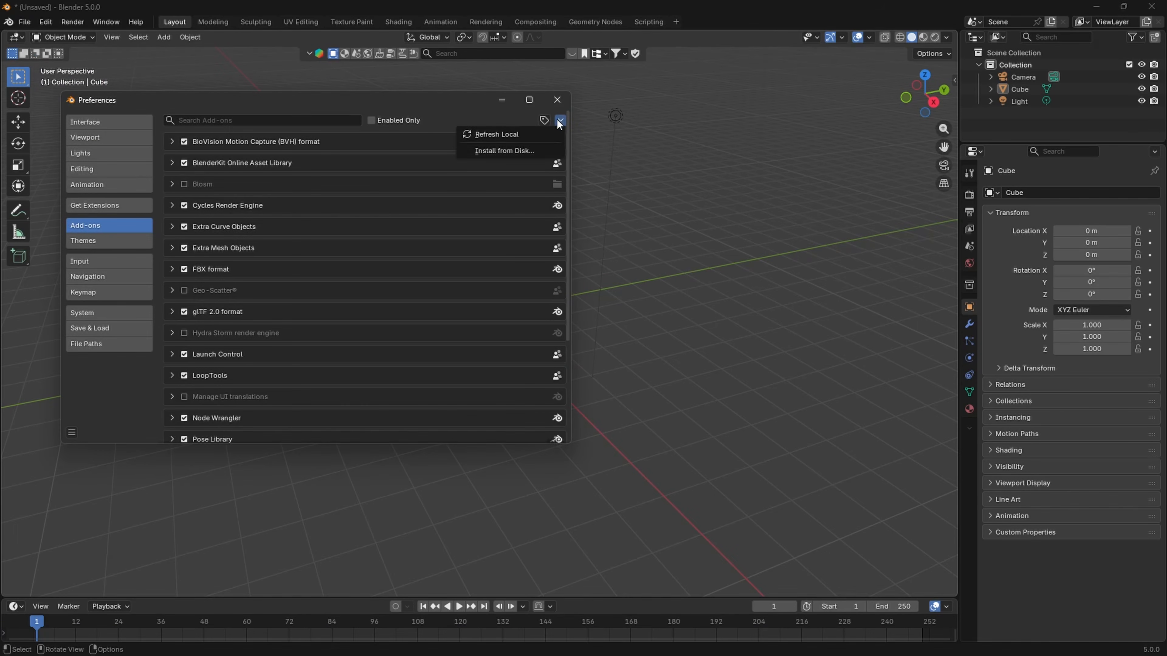
- Choose installing an add-on from disk and browse to the Add-ons folder inside Blender files
{"action": "left_click", "coordinate": [521, 150]}
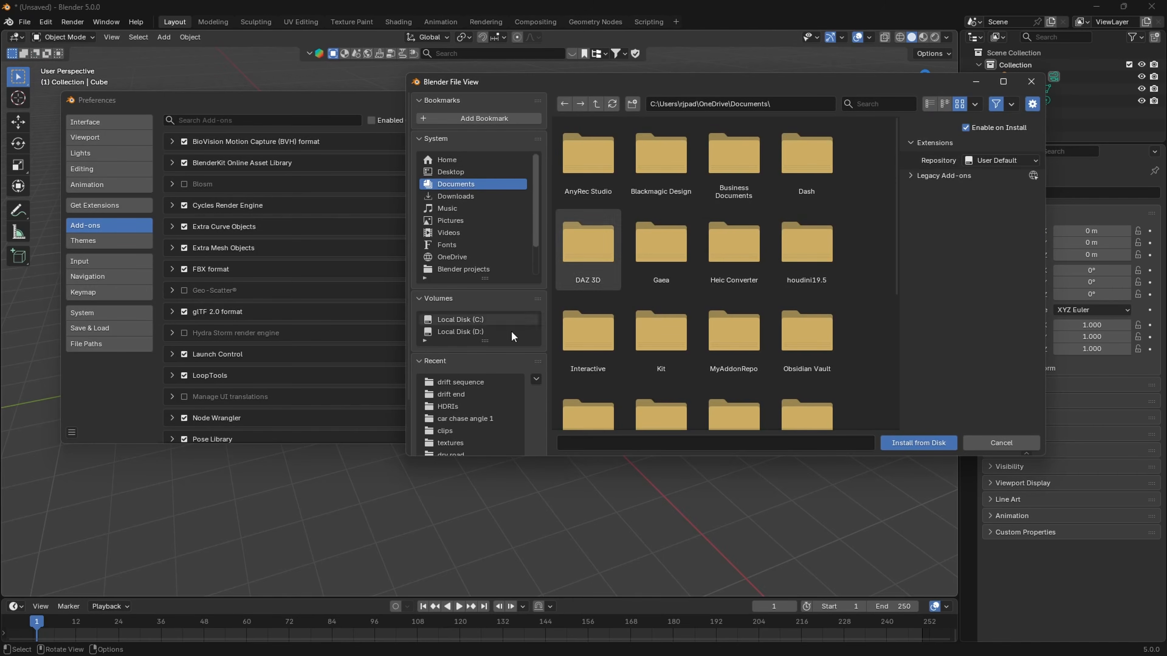
{"action": "scroll", "coordinate": [479, 389], "scroll_direction": "down", "scroll_amount": 3}
{"action": "left_click", "coordinate": [483, 423]}
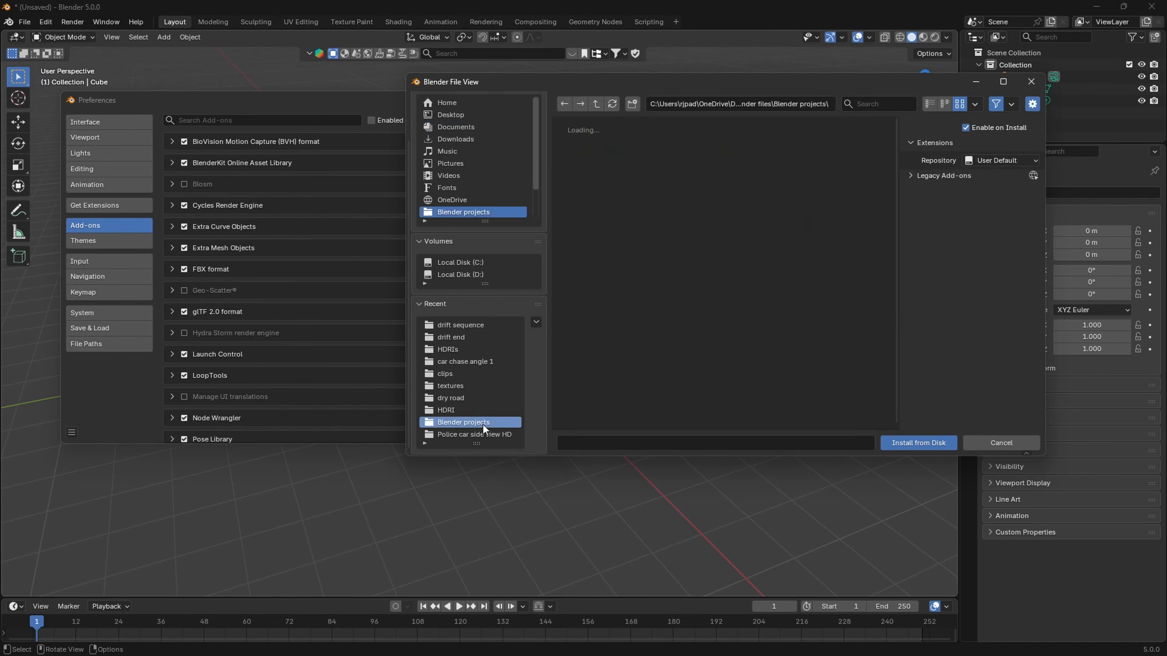
{"action": "left_click", "coordinate": [596, 103]}
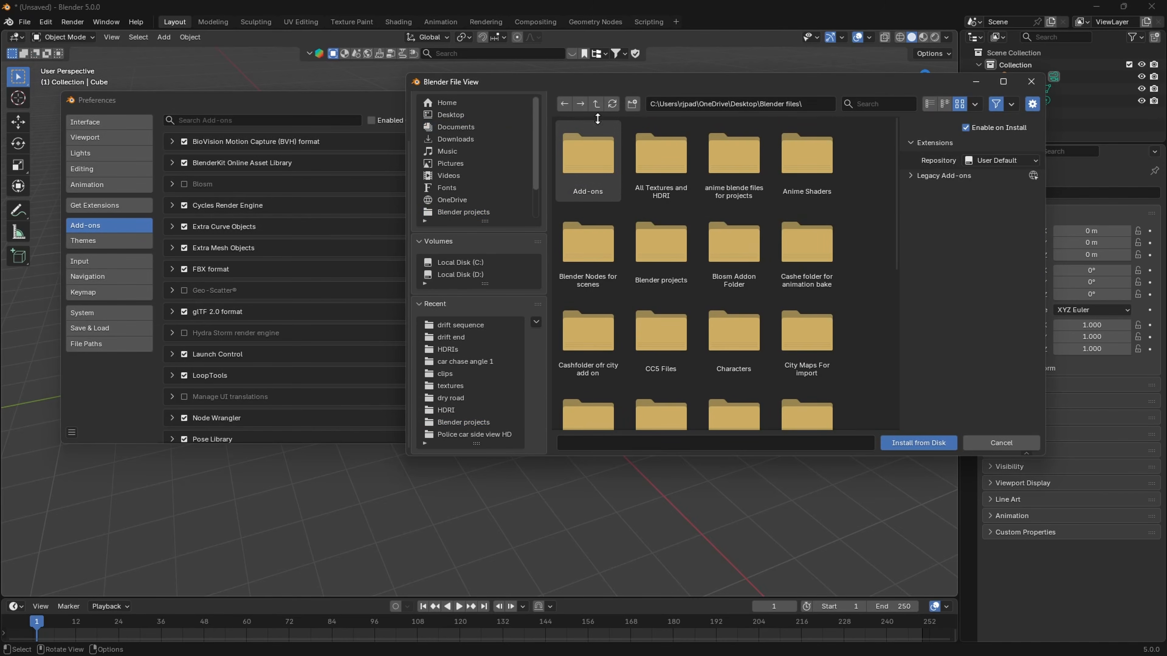
{"action": "left_click", "coordinate": [602, 172]}
{"action": "left_click", "coordinate": [603, 172]}
- Filter the folder for "Lau", select Launch Control 1.9.61 Indie - Blender 5.0+.zip, and cancel the installation
{"action": "left_click", "coordinate": [855, 104]}
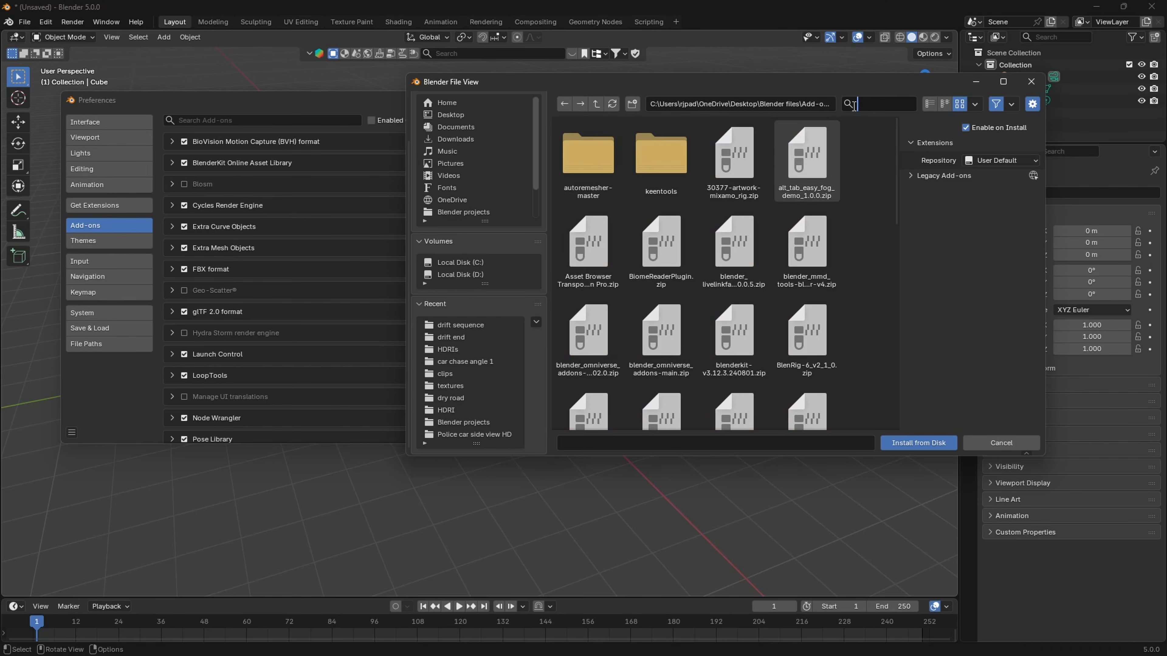
{"action": "type", "text": "Lau"}
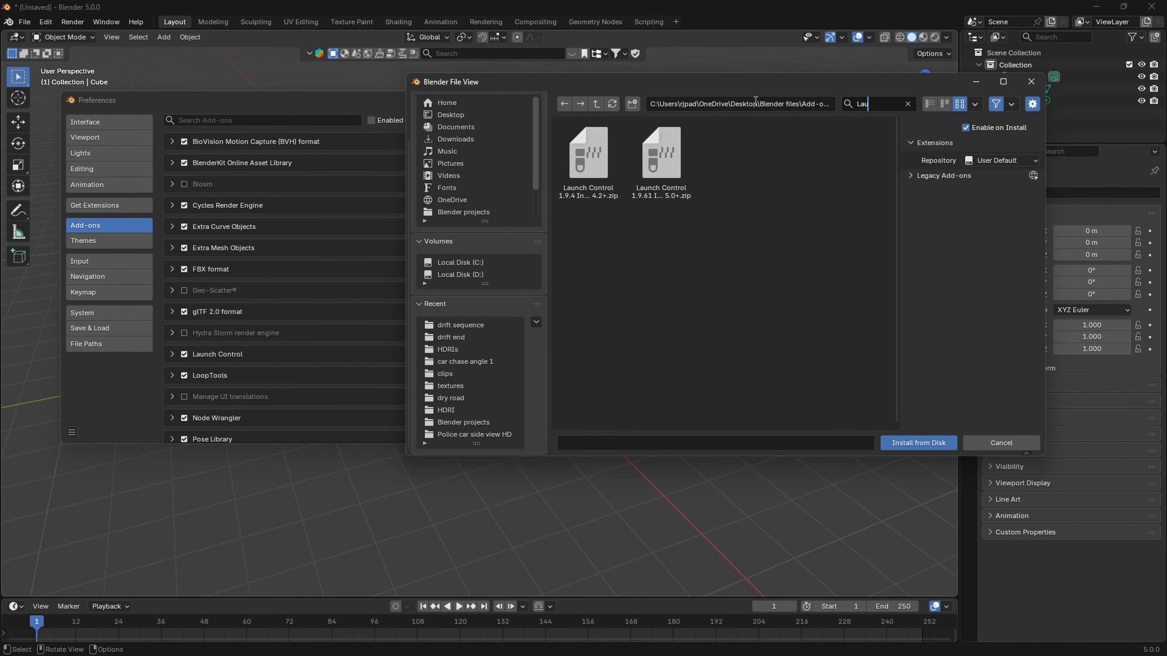
{"action": "left_click", "coordinate": [687, 252]}
{"action": "left_click", "coordinate": [671, 208]}
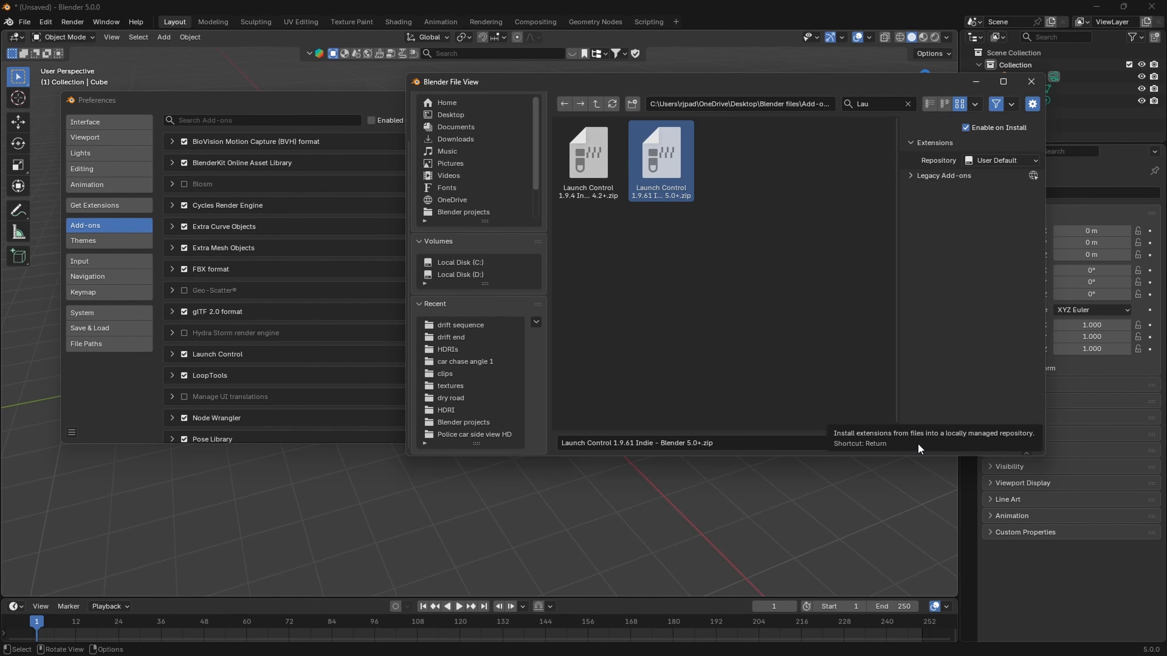
{"action": "left_click", "coordinate": [1001, 446]}
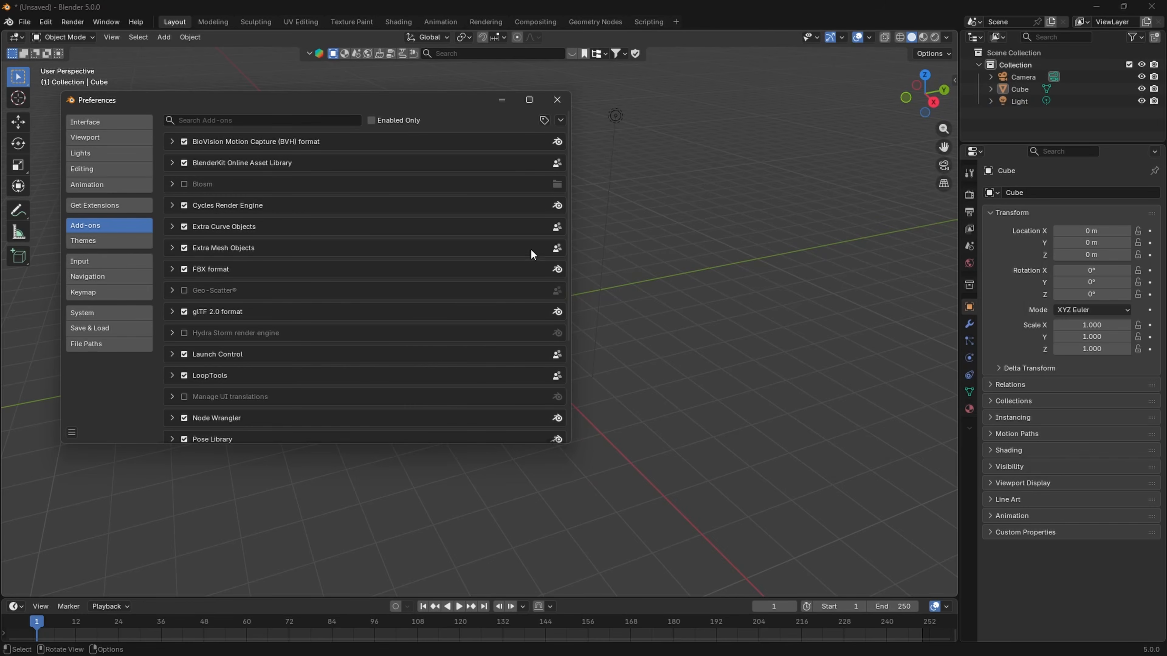
- Filter the add-ons by "la", expand the Launch Control details, and save the preferences
{"action": "left_click", "coordinate": [281, 125]}
{"action": "type", "text": "la"}
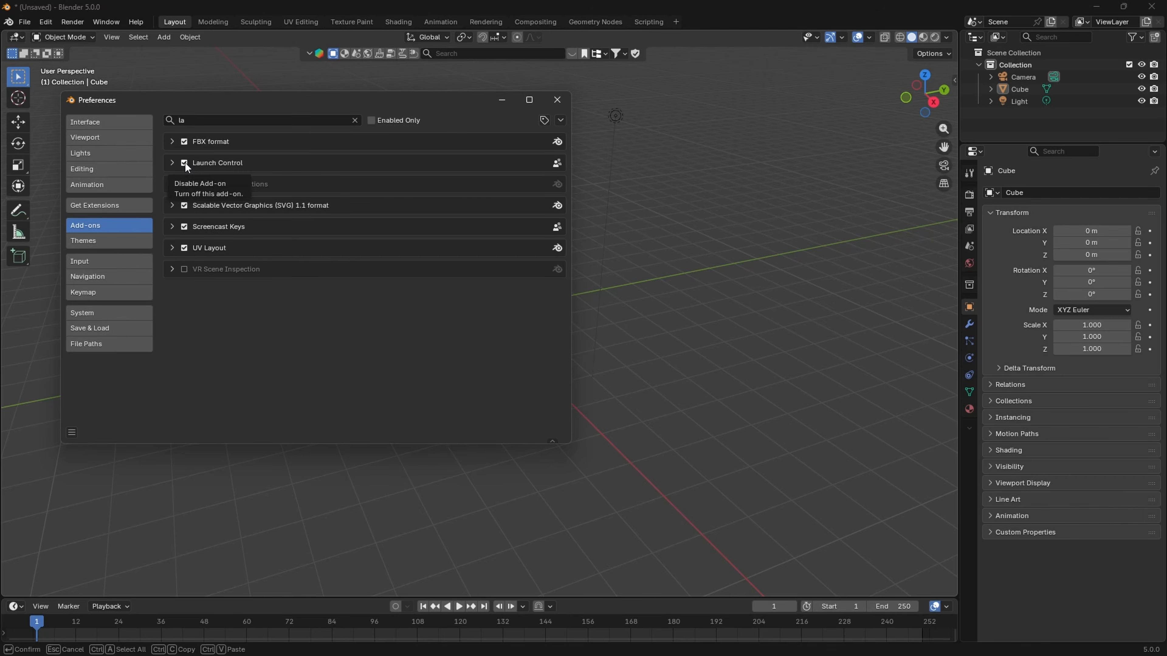
{"action": "left_click", "coordinate": [170, 163]}
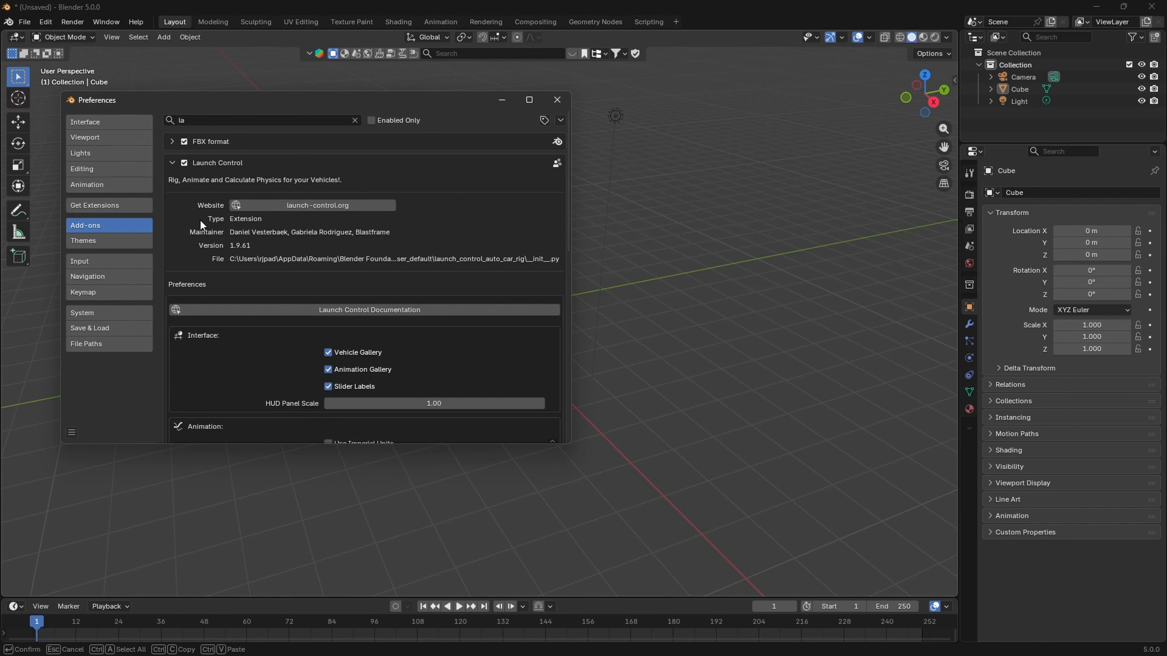
{"action": "left_click", "coordinate": [71, 430]}
{"action": "left_click", "coordinate": [102, 397]}
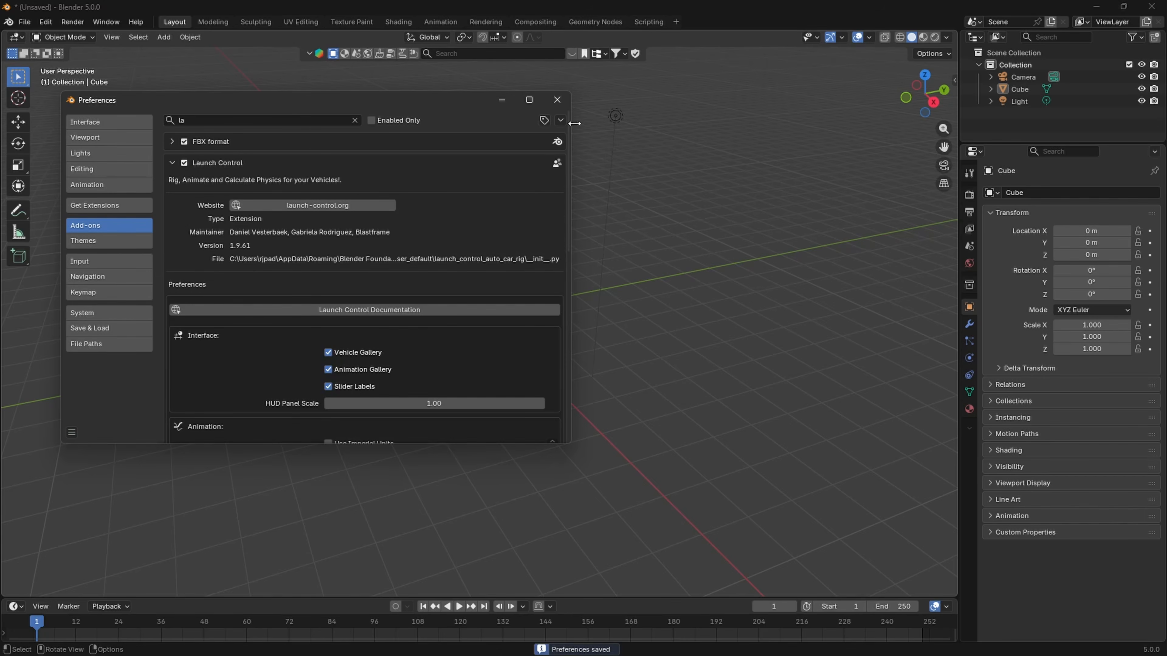
{"action": "left_click", "coordinate": [558, 100]}
- Examine the Launch Control vehicle selection options in the viewport sidebar
{"action": "key", "text": "n"}
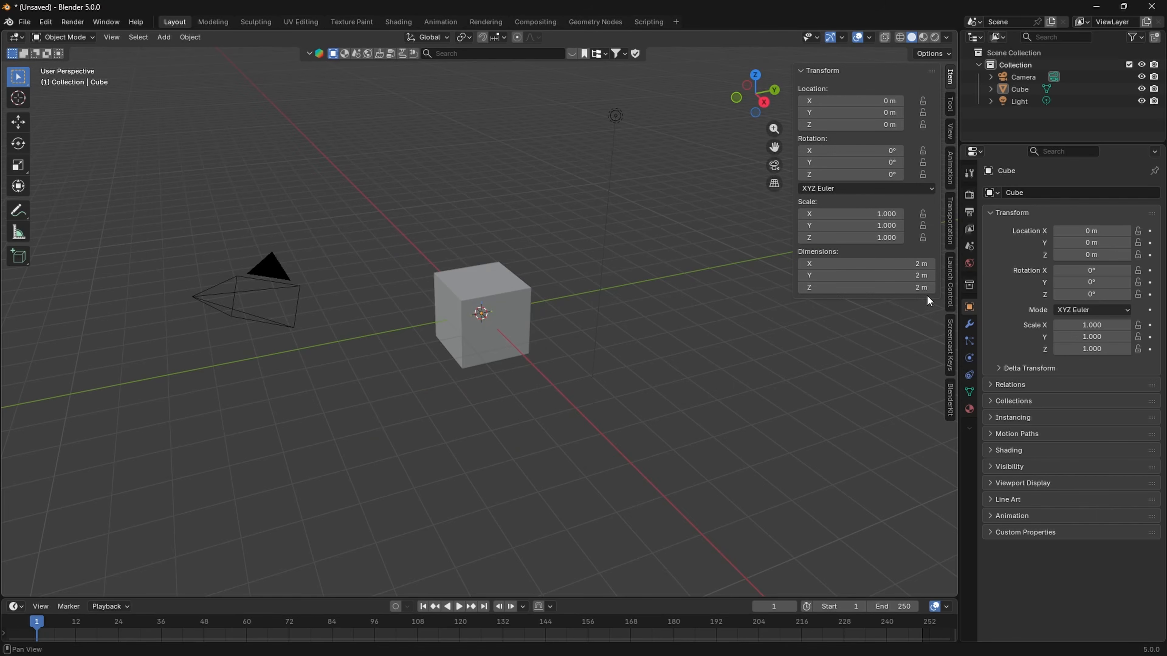
{"action": "left_click", "coordinate": [949, 286]}
{"action": "left_click", "coordinate": [822, 103]}
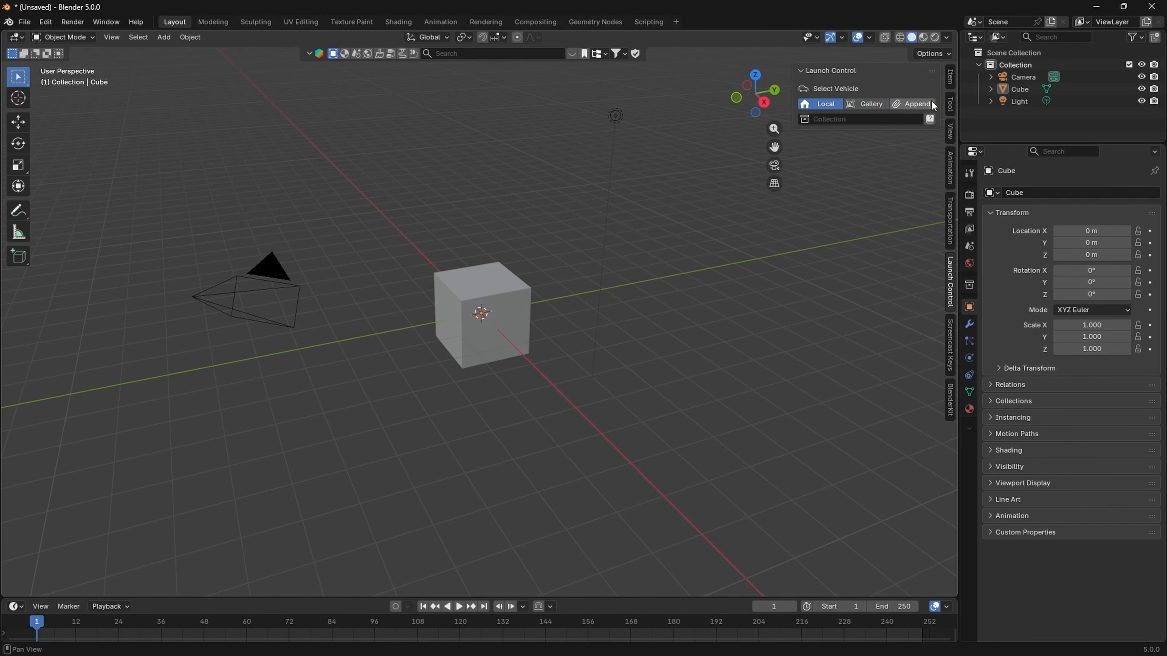
{"action": "key", "text": "n"}
- Delete the default camera, cube and light from the scene
{"action": "key", "text": "a"}
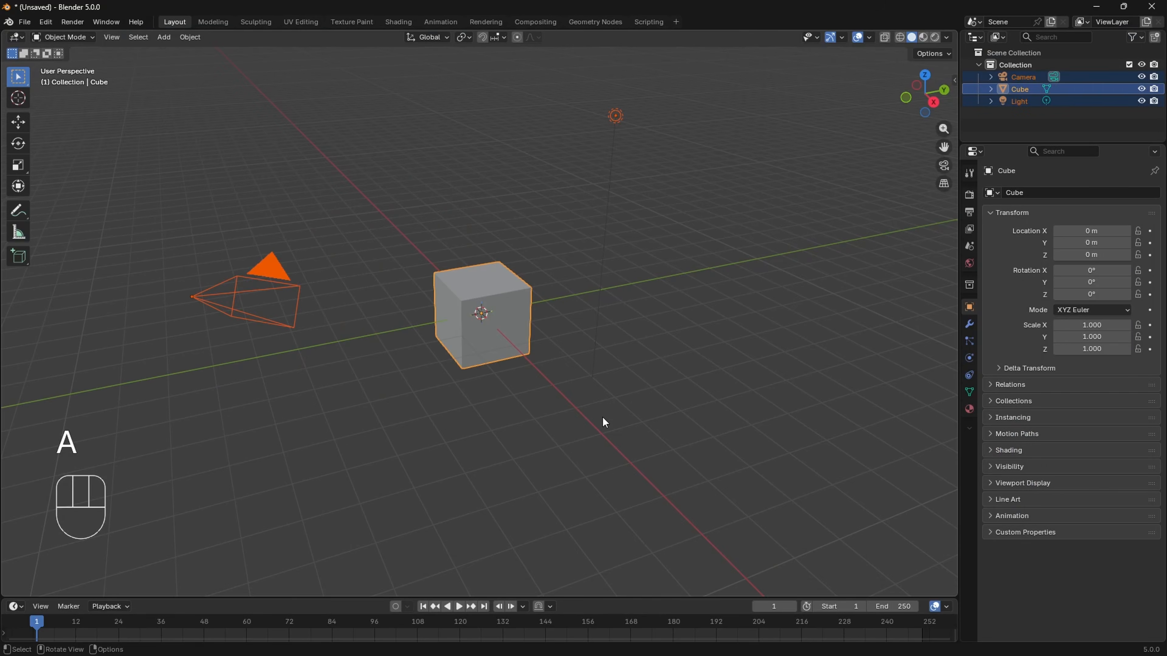
{"action": "key", "text": "x"}
{"action": "left_click", "coordinate": [603, 417]}
- Enable the BlenderKit Online Asset Library add-on and save the preferences
{"action": "left_click", "coordinate": [46, 22]}
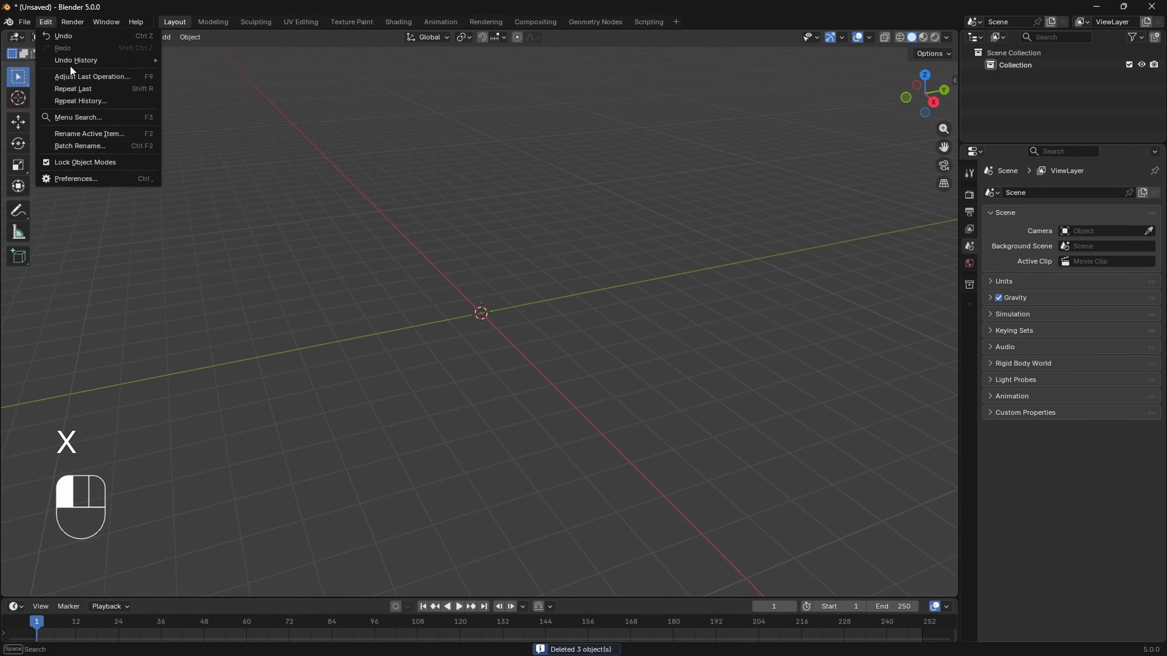
{"action": "left_click", "coordinate": [71, 179]}
{"action": "left_click", "coordinate": [221, 122]}
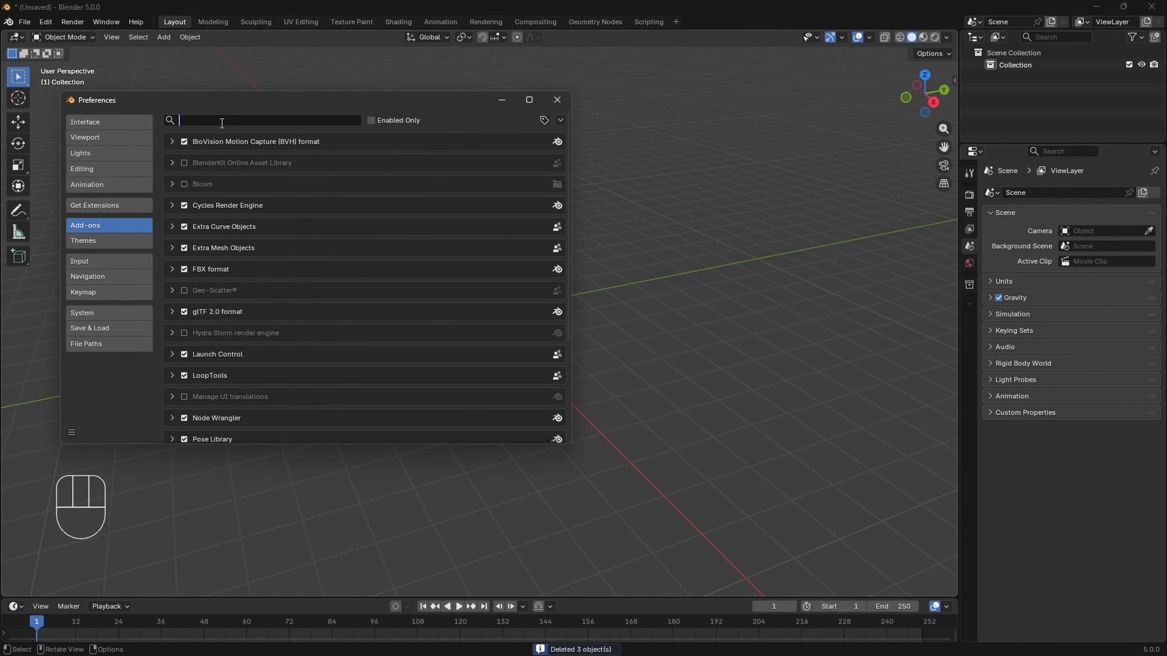
{"action": "type", "text": "blen"}
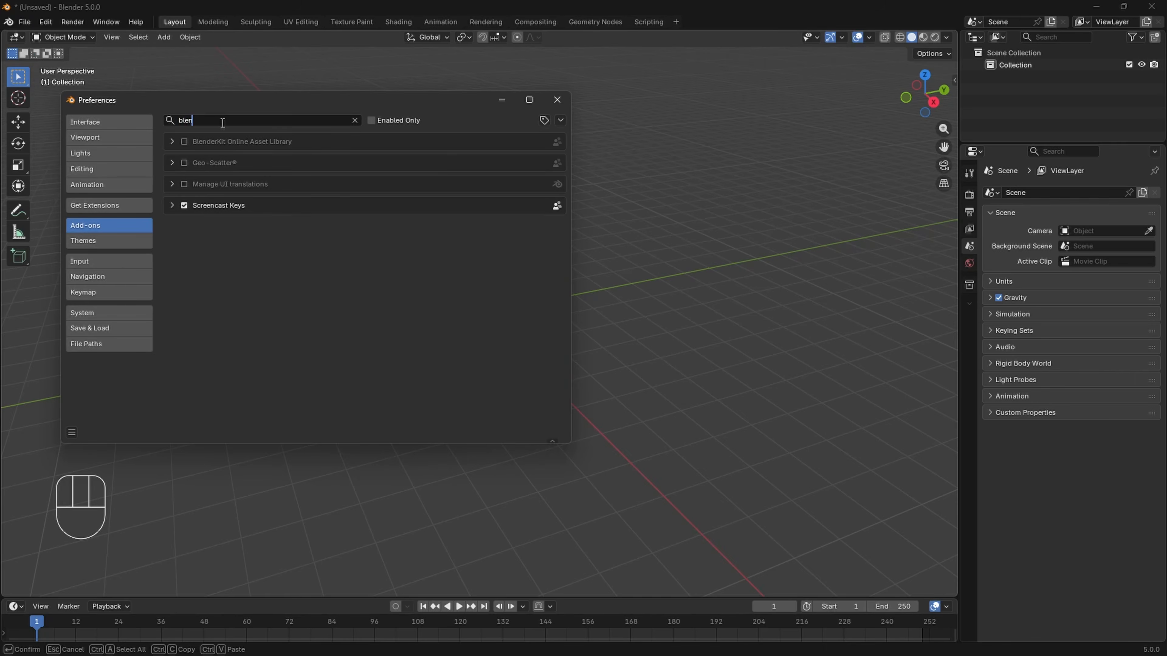
{"action": "left_click", "coordinate": [183, 142]}
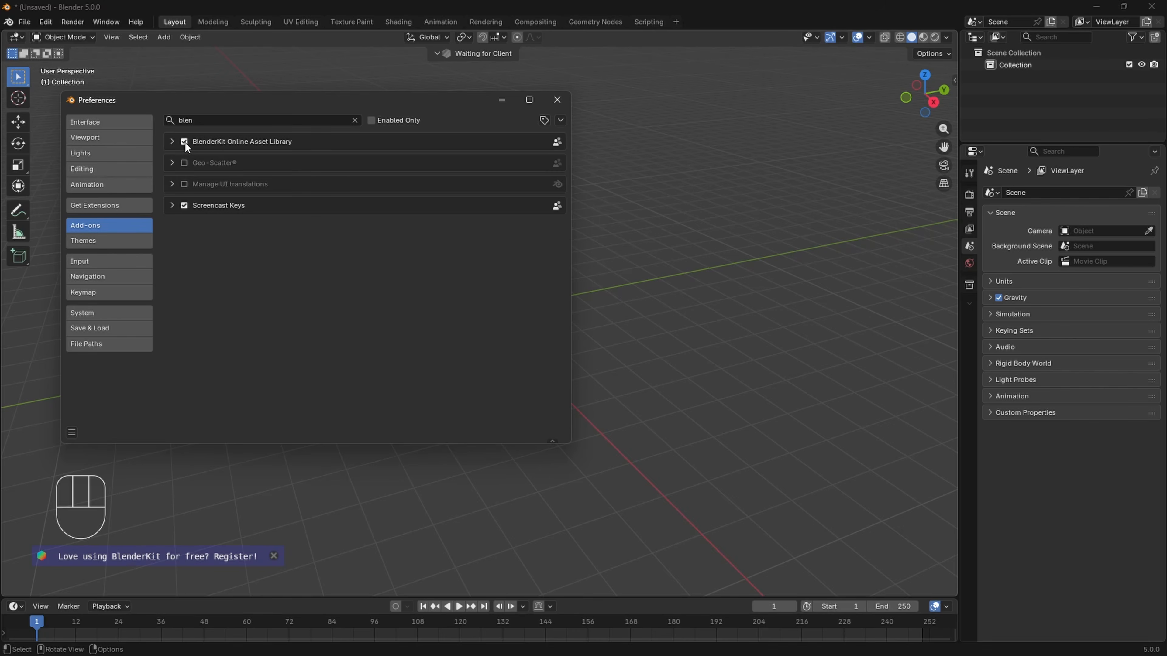
{"action": "left_click", "coordinate": [72, 433]}
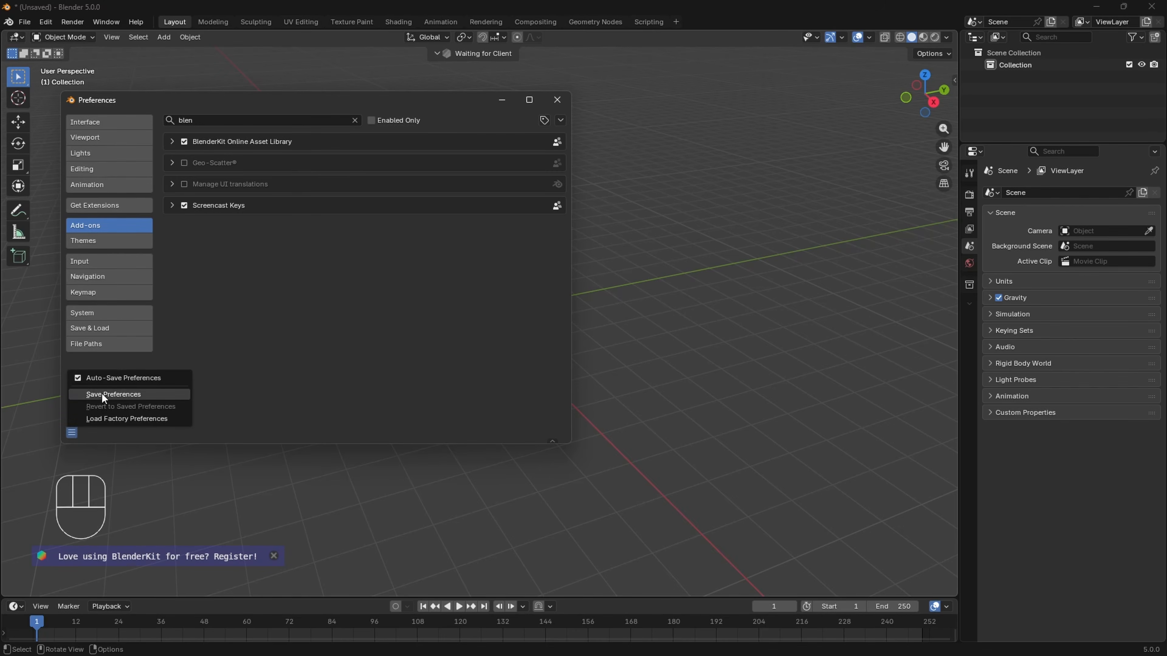
{"action": "left_click", "coordinate": [101, 393]}
{"action": "left_click", "coordinate": [559, 106]}
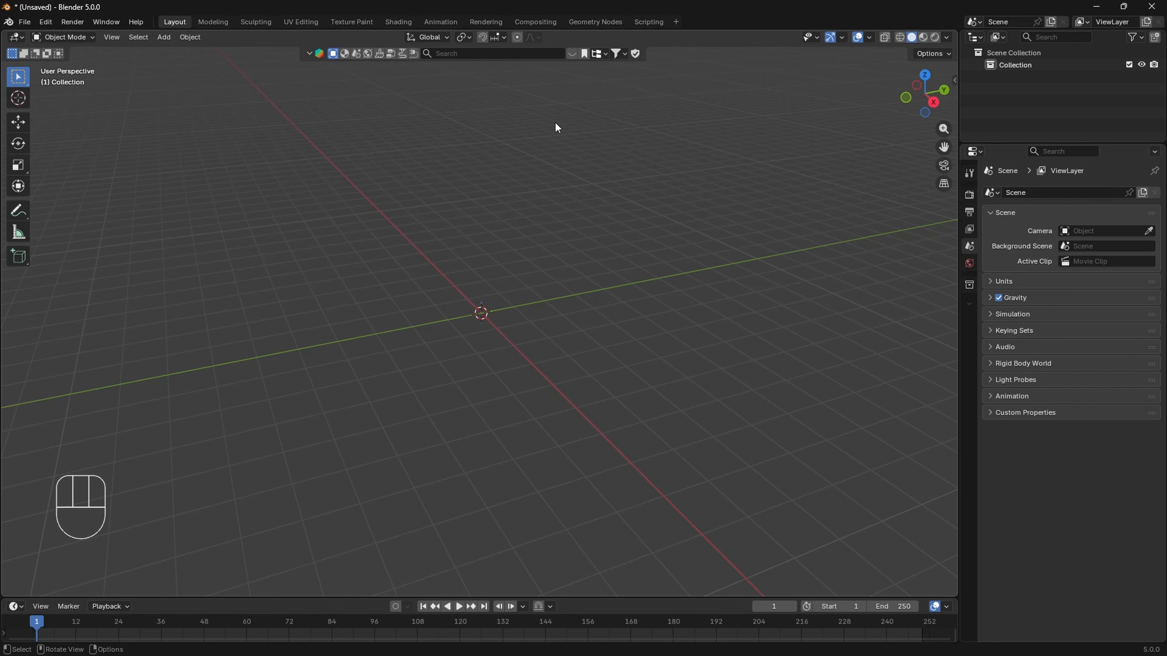
- Search BlenderKit for "police car" with free assets first and place the NYPD Police Car model in the scene
{"action": "left_click", "coordinate": [459, 53]}
{"action": "type", "text": "police car"}
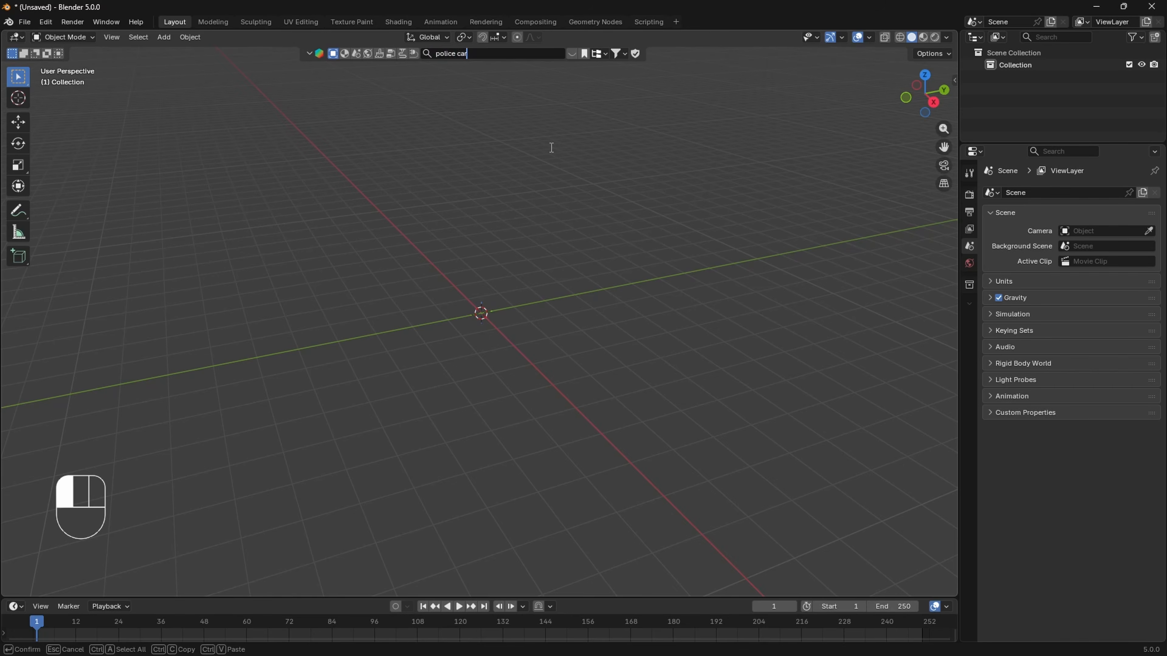
{"action": "key", "text": "Return"}
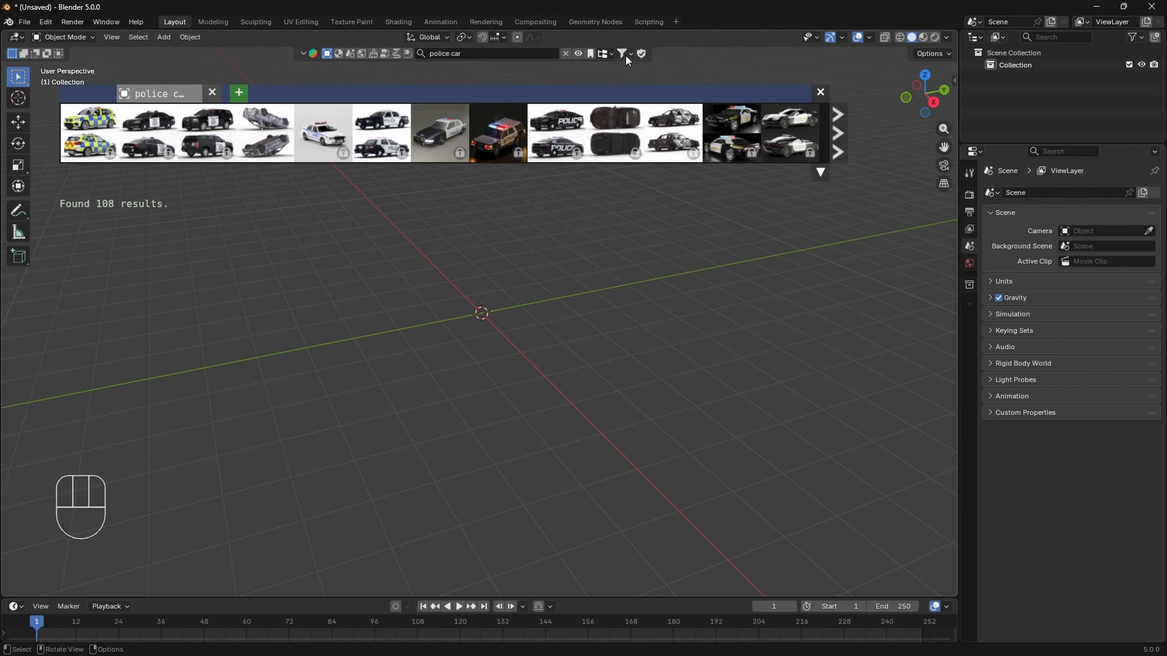
{"action": "left_click", "coordinate": [624, 54]}
{"action": "left_click", "coordinate": [567, 101]}
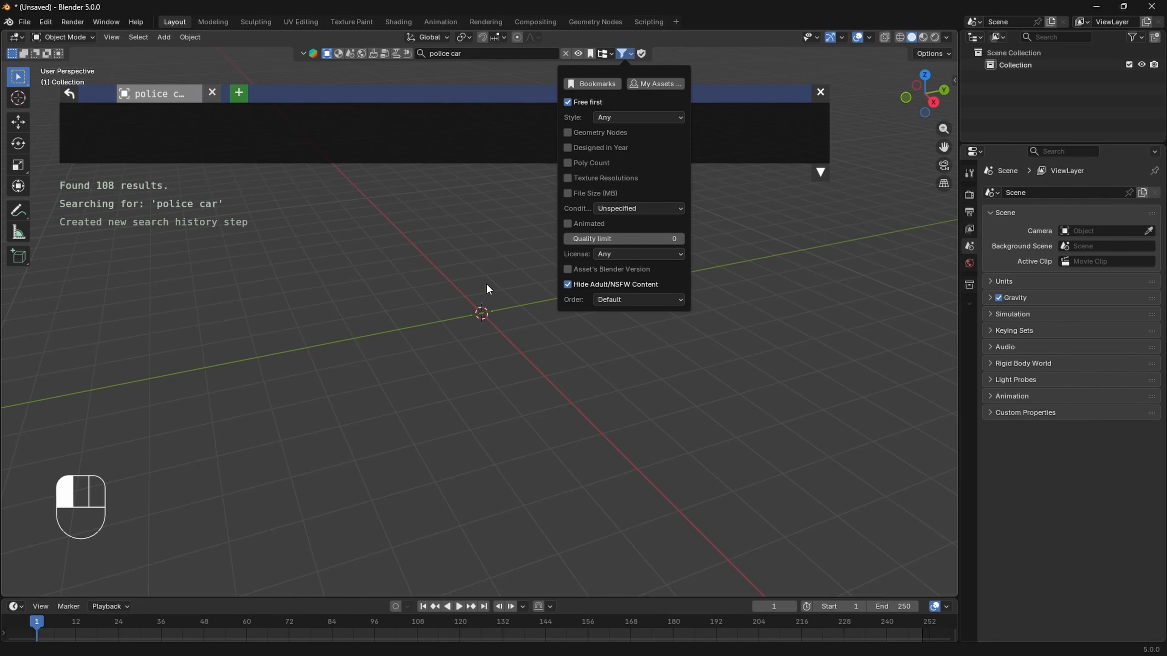
{"action": "mouse_move", "coordinate": [167, 147]}
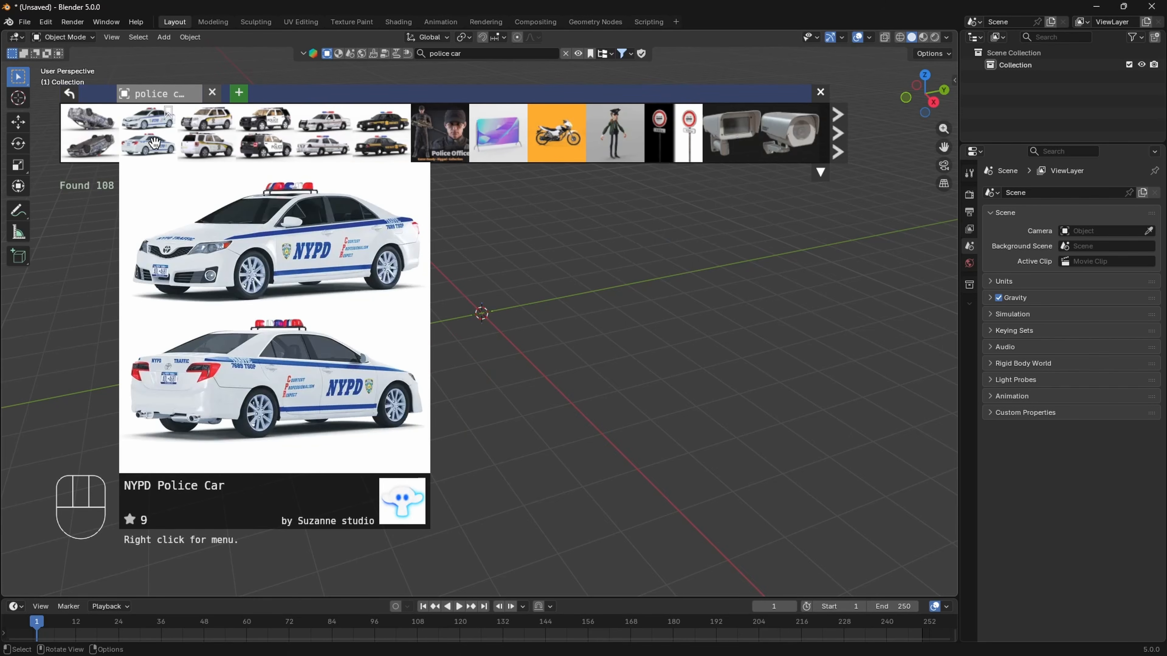
{"action": "left_click_drag", "start_coordinate": [155, 144], "coordinate": [608, 292]}
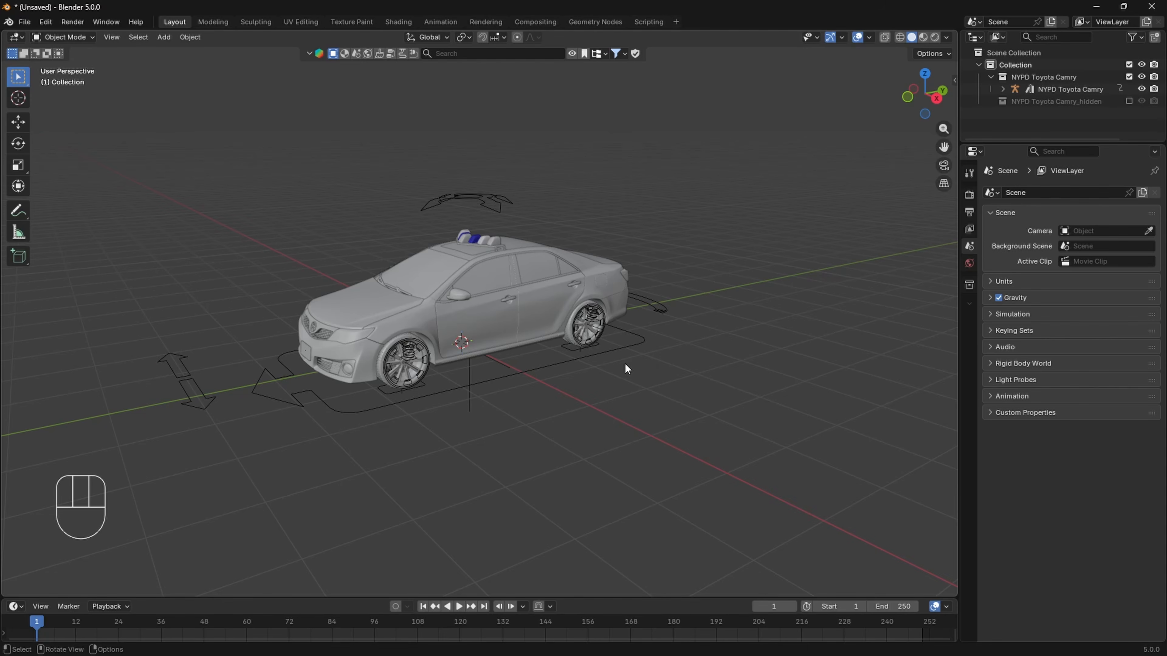
- Clear the parents of all the police car's objects while keeping their transformation
{"action": "key", "text": "a"}
{"action": "key", "text": "alt+p"}
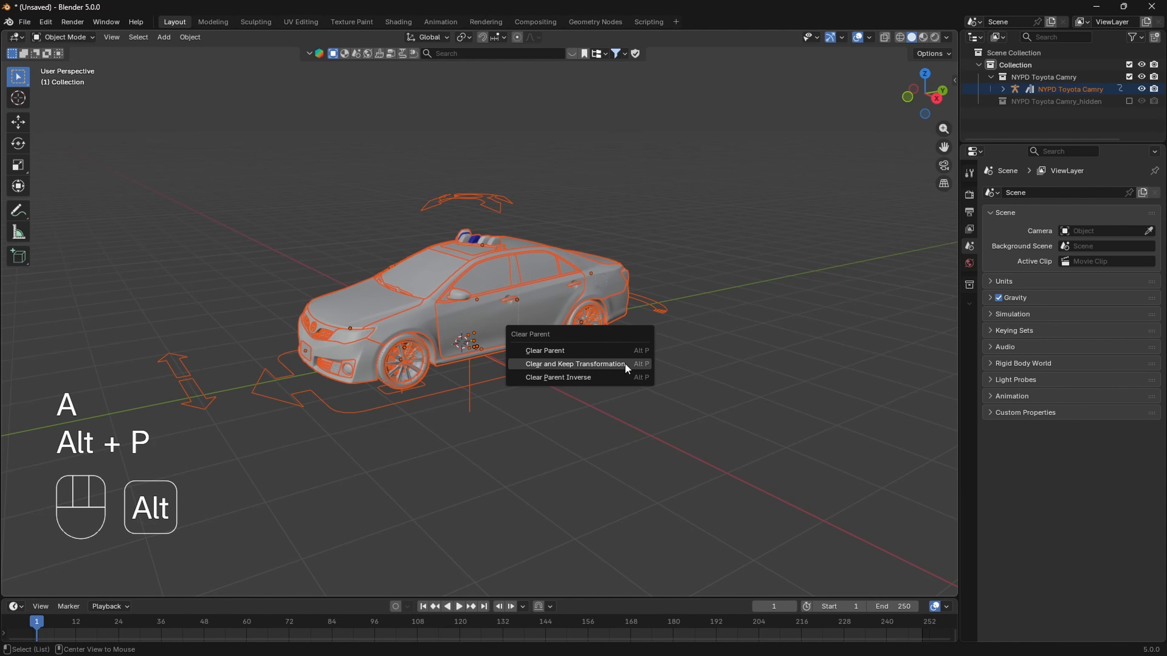
{"action": "left_click", "coordinate": [597, 365]}
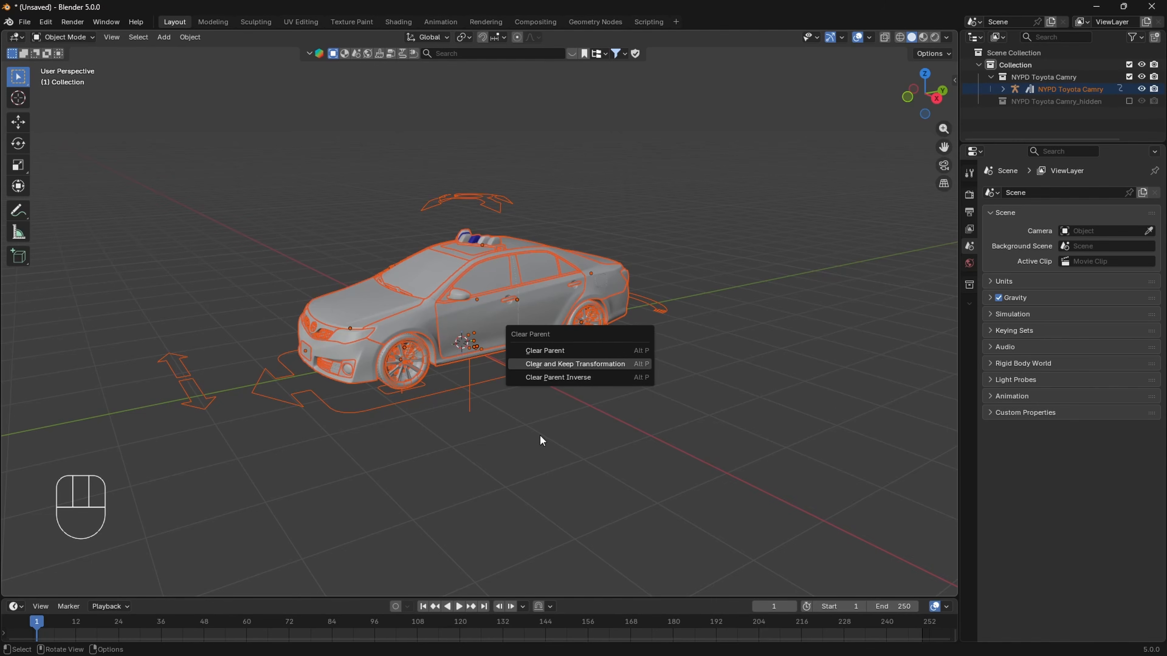
{"action": "left_click", "coordinate": [502, 472]}
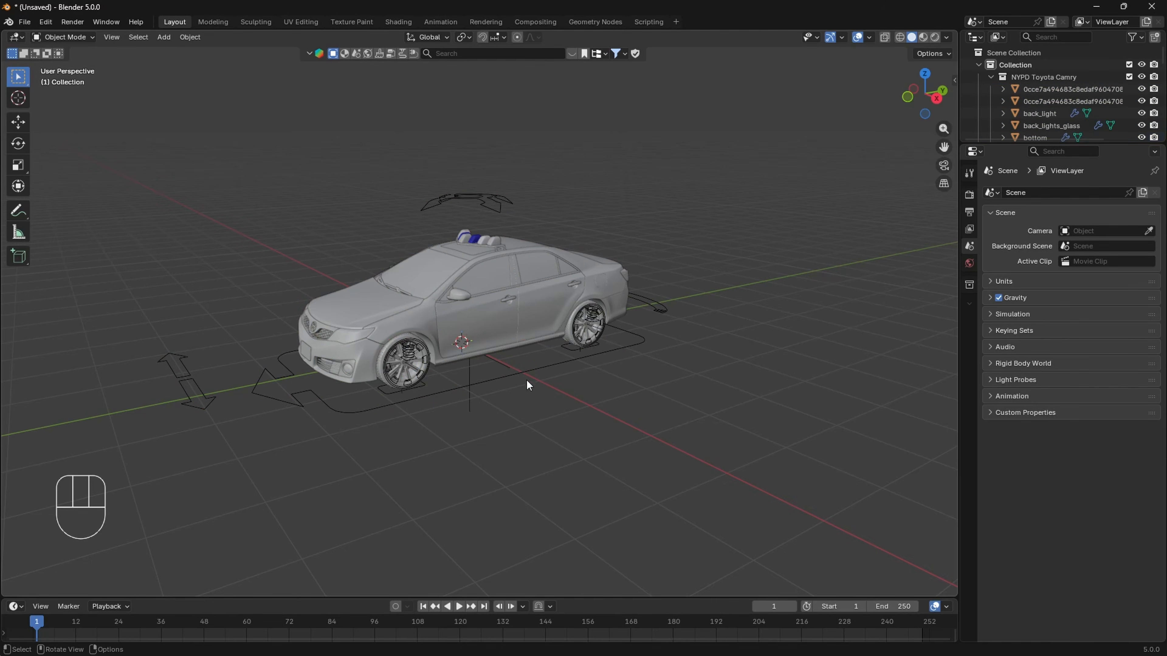
- Delete the NYPD Toyota Camry rig object with its control shapes around the car
{"action": "left_click", "coordinate": [503, 376]}
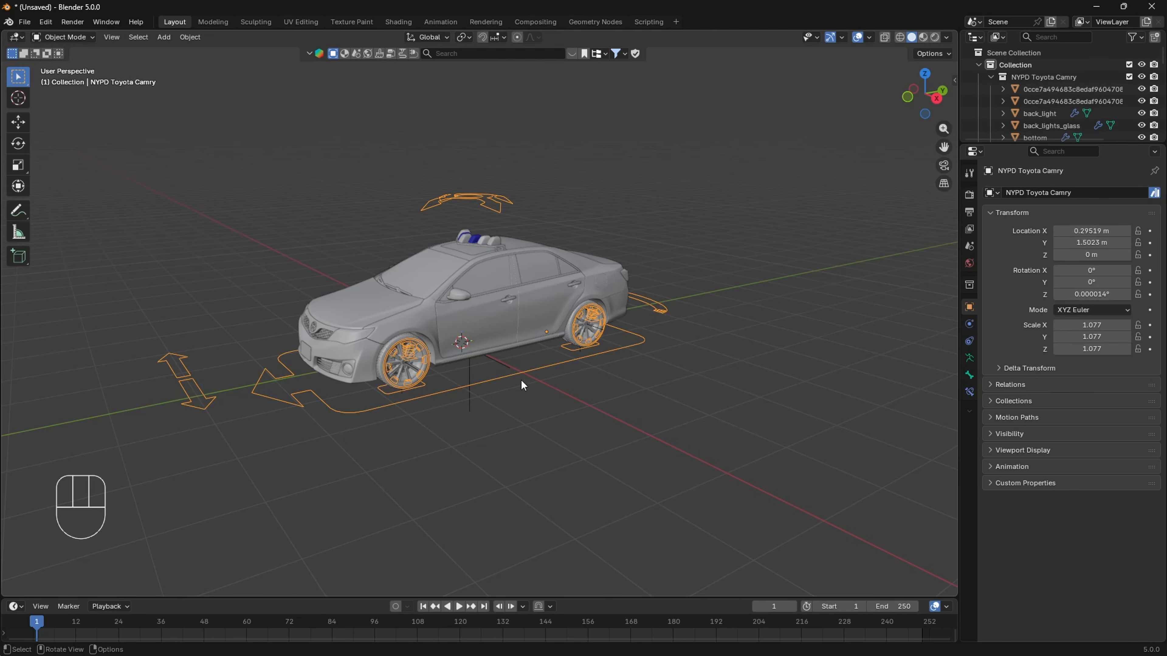
{"action": "key", "text": "x"}
{"action": "left_click", "coordinate": [530, 370]}
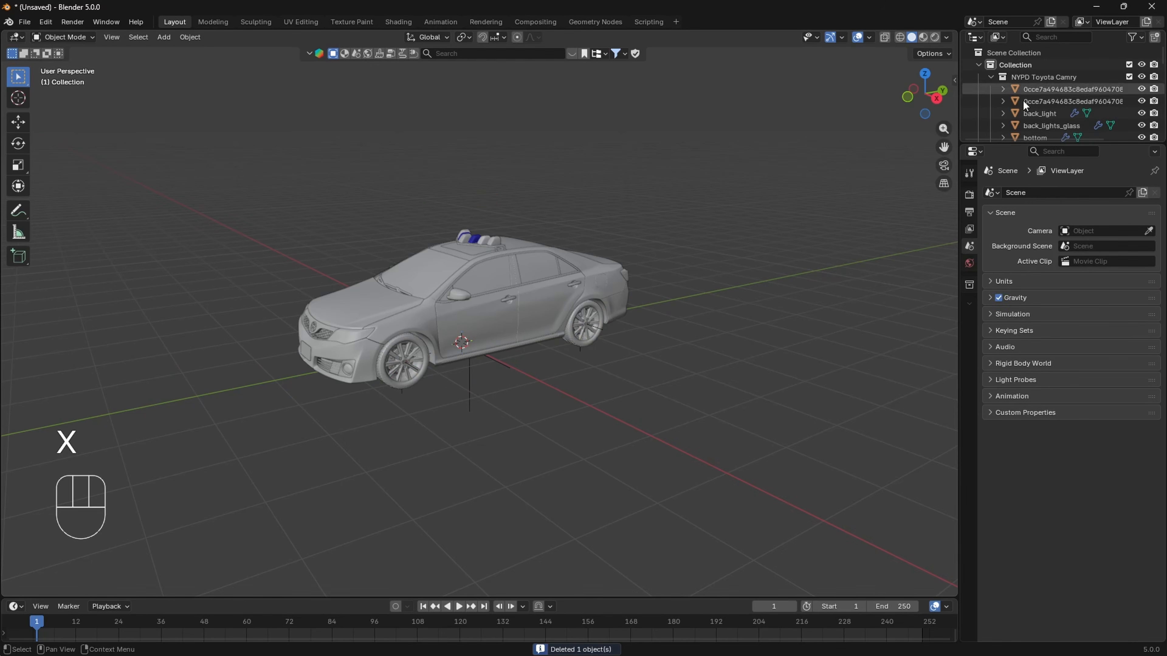
- Delete the leftover empties from ToyotaCamry.Body through ToyotaCamry_WheelBrake.Ft.R
{"action": "left_click", "coordinate": [471, 374]}
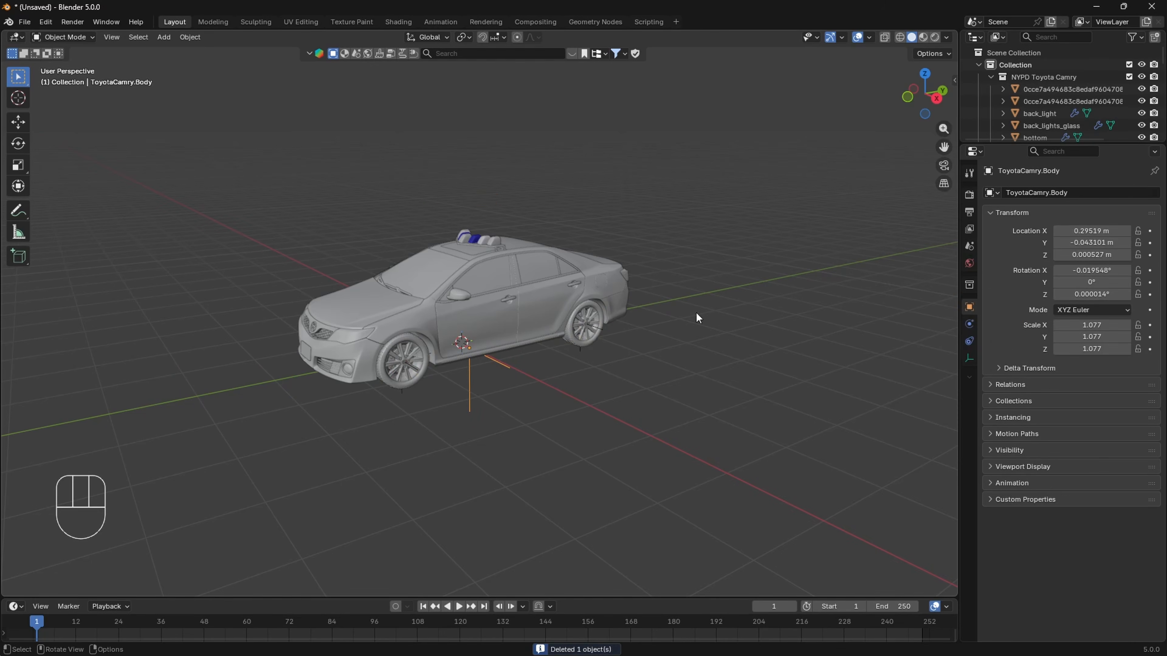
{"action": "left_click_drag", "start_coordinate": [1013, 144], "coordinate": [1010, 313]}
{"action": "scroll", "coordinate": [1034, 178], "scroll_direction": "down", "scroll_amount": 10}
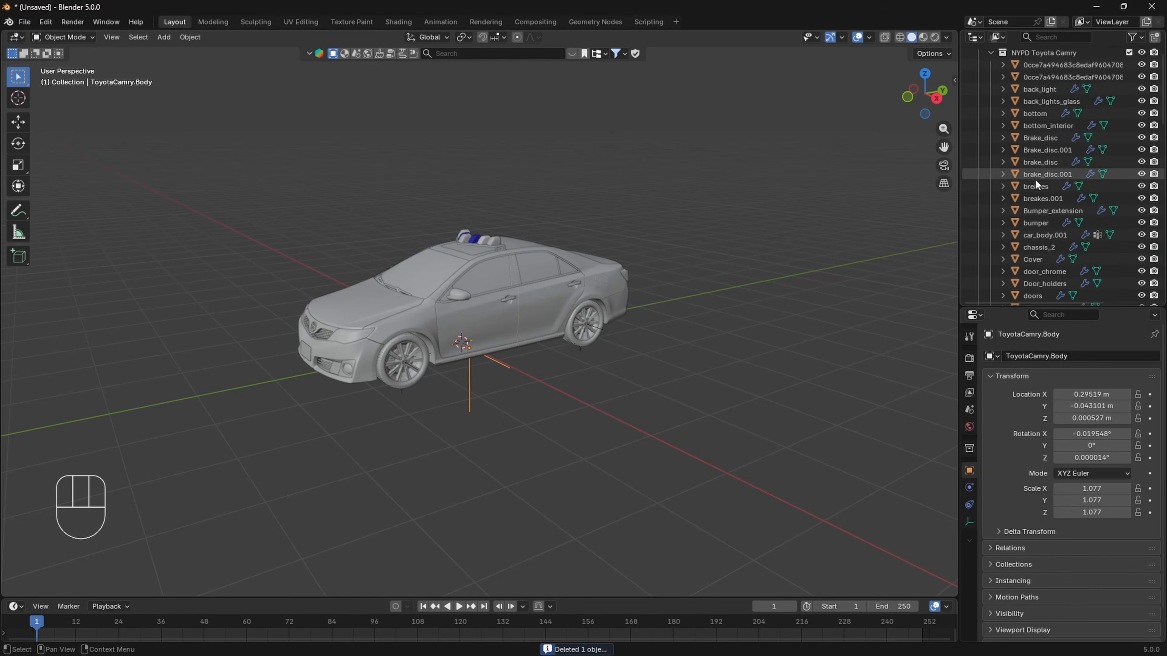
{"action": "scroll", "coordinate": [1035, 179], "scroll_direction": "down", "scroll_amount": 4}
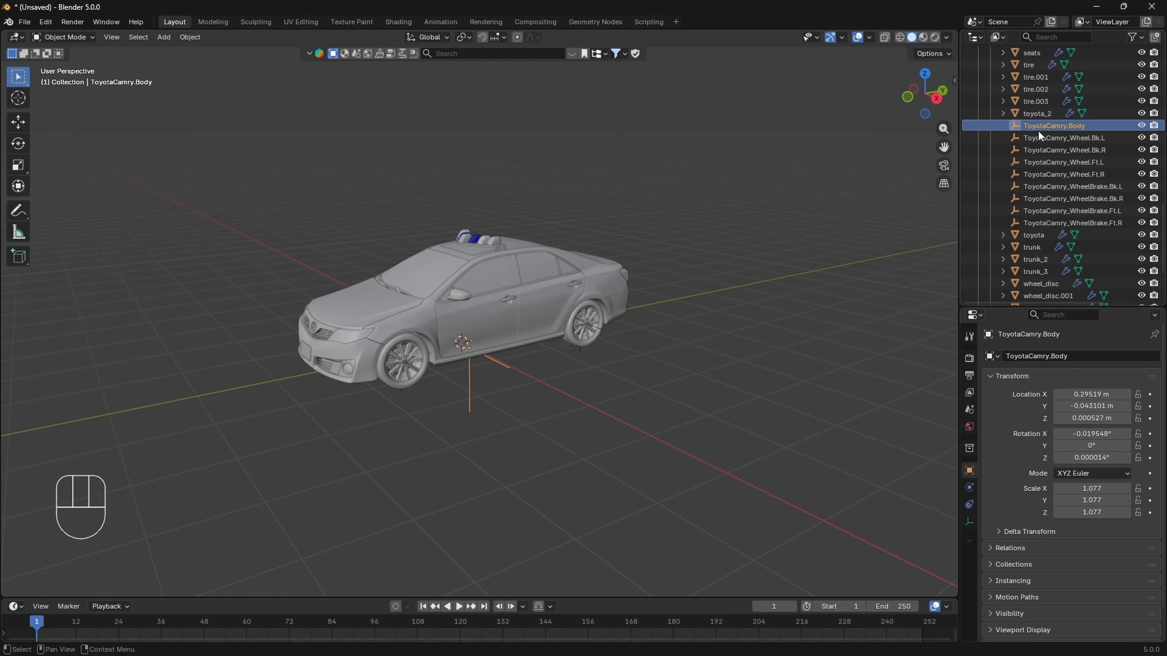
{"action": "left_click", "coordinate": [1044, 222], "text": "shift"}
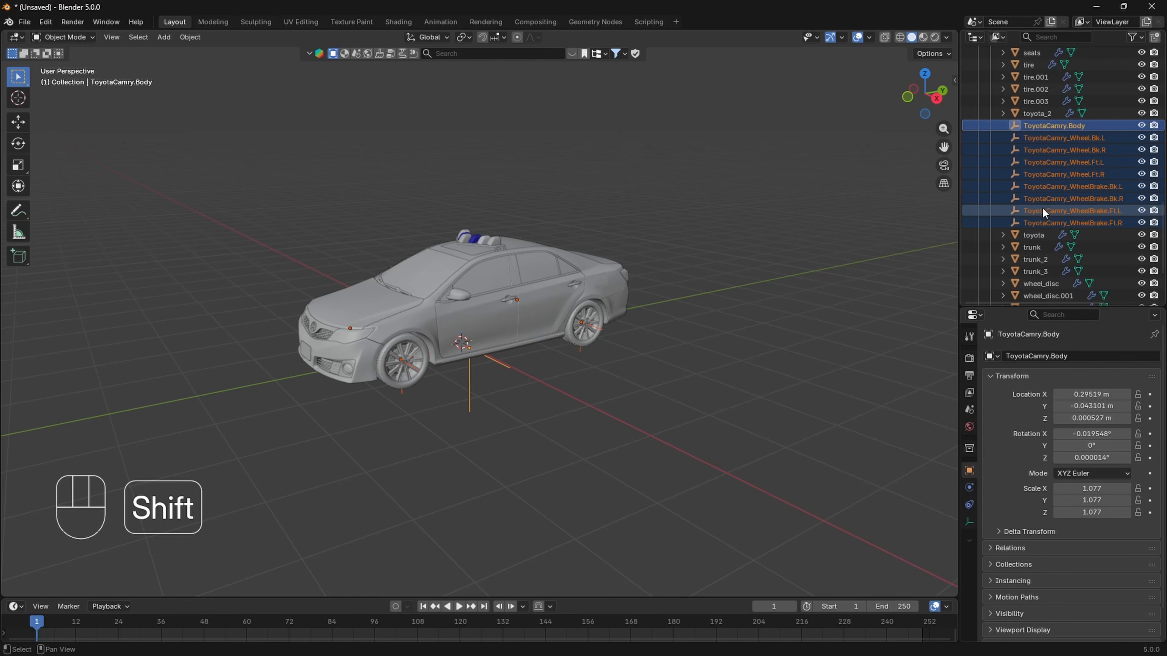
{"action": "key", "text": "x"}
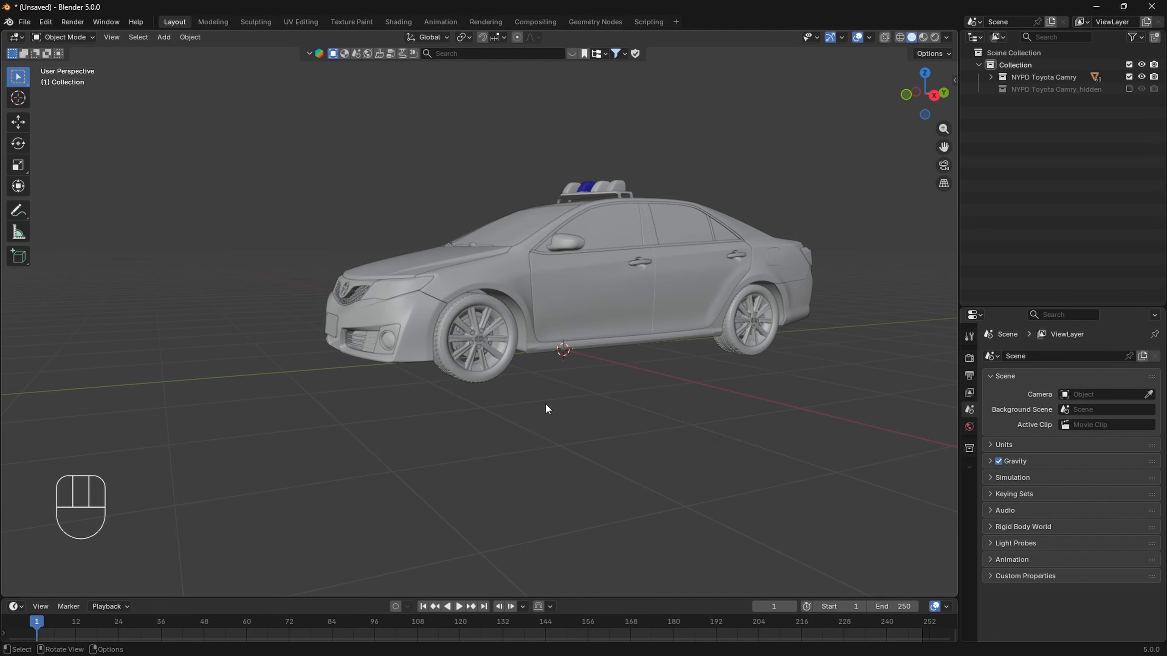
- Try moving the front tire tire.001 away from its rim, and undo the move
{"action": "scroll", "coordinate": [545, 404], "scroll_direction": "up", "scroll_amount": 4}
{"action": "middle_click_drag", "start_coordinate": [552, 394], "coordinate": [565, 360], "text": "shift"}
{"action": "scroll", "coordinate": [511, 385], "scroll_direction": "up", "scroll_amount": 2}
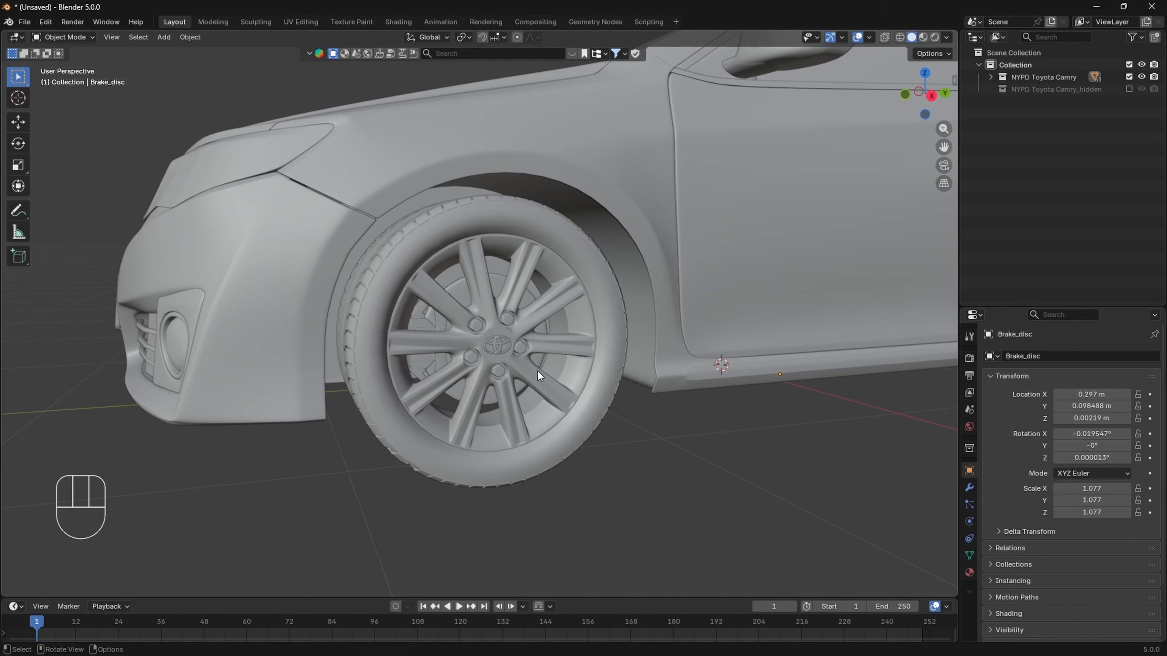
{"action": "left_click", "coordinate": [613, 311]}
{"action": "key", "text": "g"}
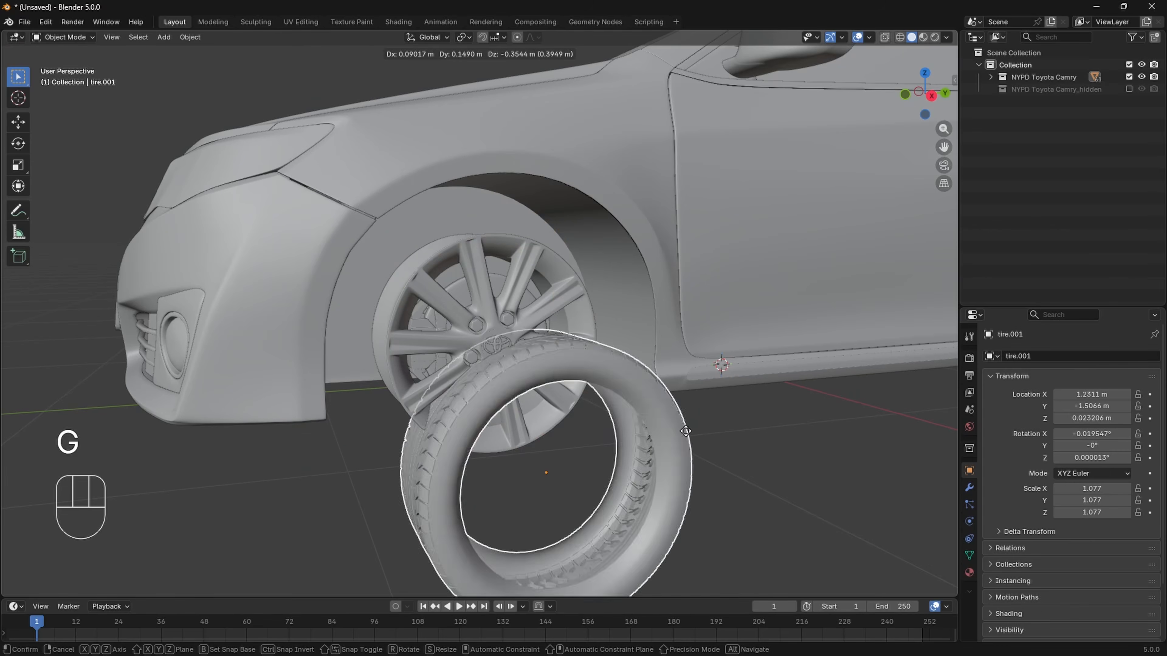
{"action": "left_click", "coordinate": [704, 393]}
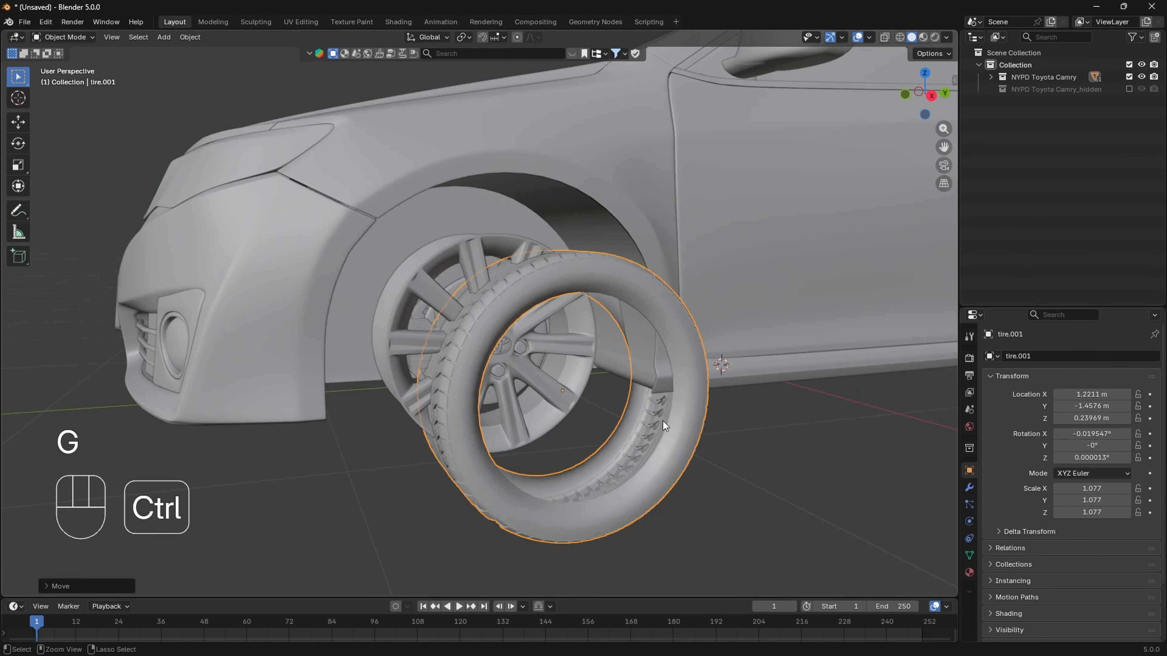
{"action": "key", "text": "ctrl+z"}
- Parent the front wheel's Brake_disc and wheel_disc to tire.001 with Object (Keep Transform)
{"action": "scroll", "coordinate": [571, 381], "scroll_direction": "up", "scroll_amount": 3}
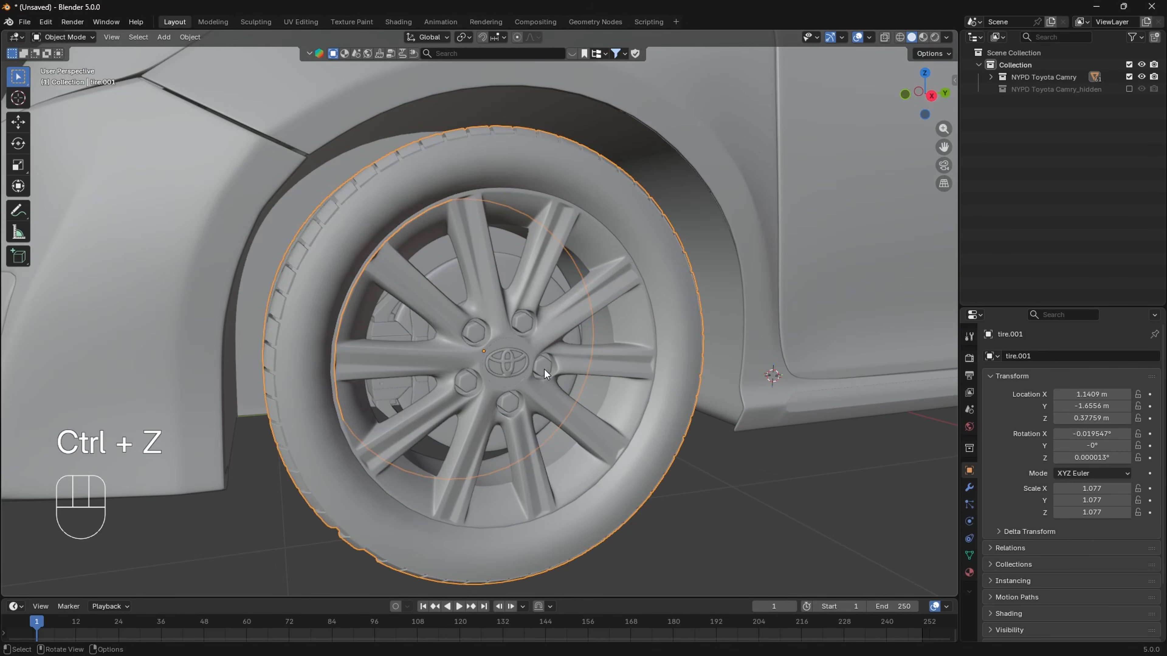
{"action": "scroll", "coordinate": [544, 370], "scroll_direction": "down", "scroll_amount": 4}
{"action": "left_click", "coordinate": [461, 292]}
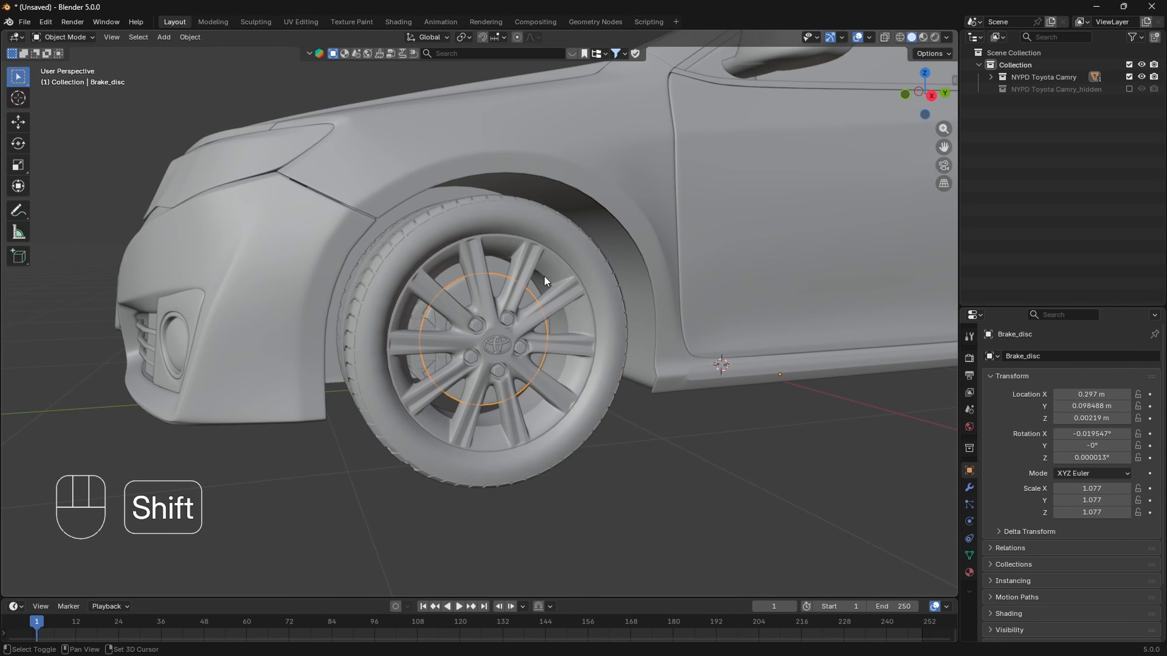
{"action": "left_click", "coordinate": [534, 256], "text": "shift"}
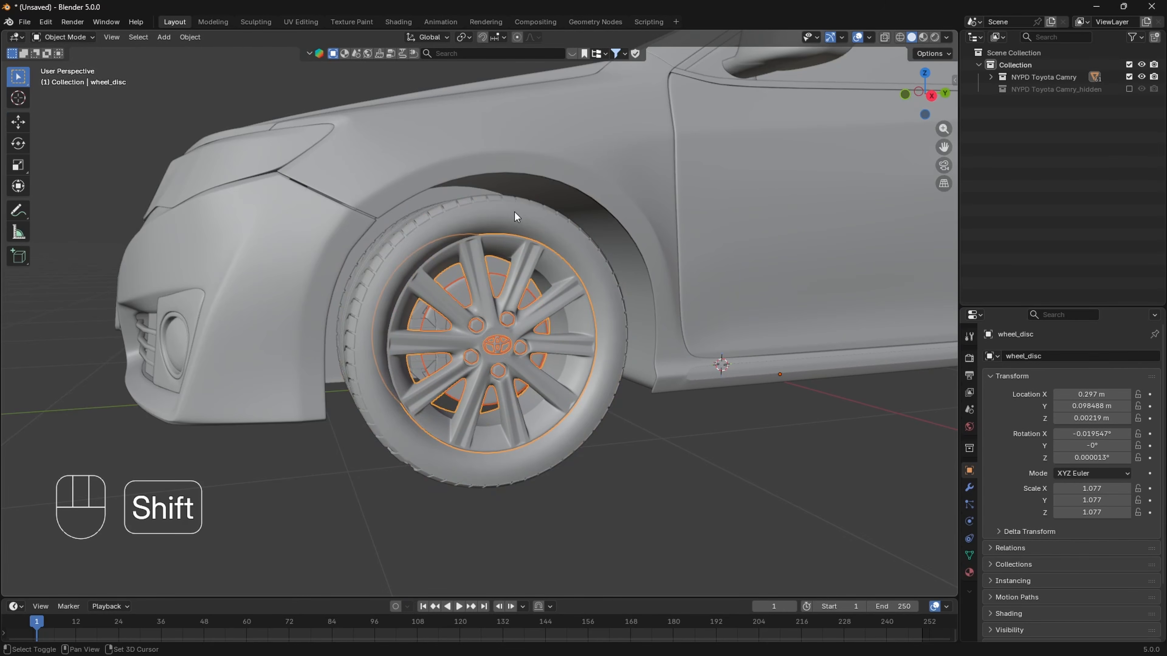
{"action": "left_click", "coordinate": [543, 214], "text": "shift"}
{"action": "key", "text": "ctrl+p"}
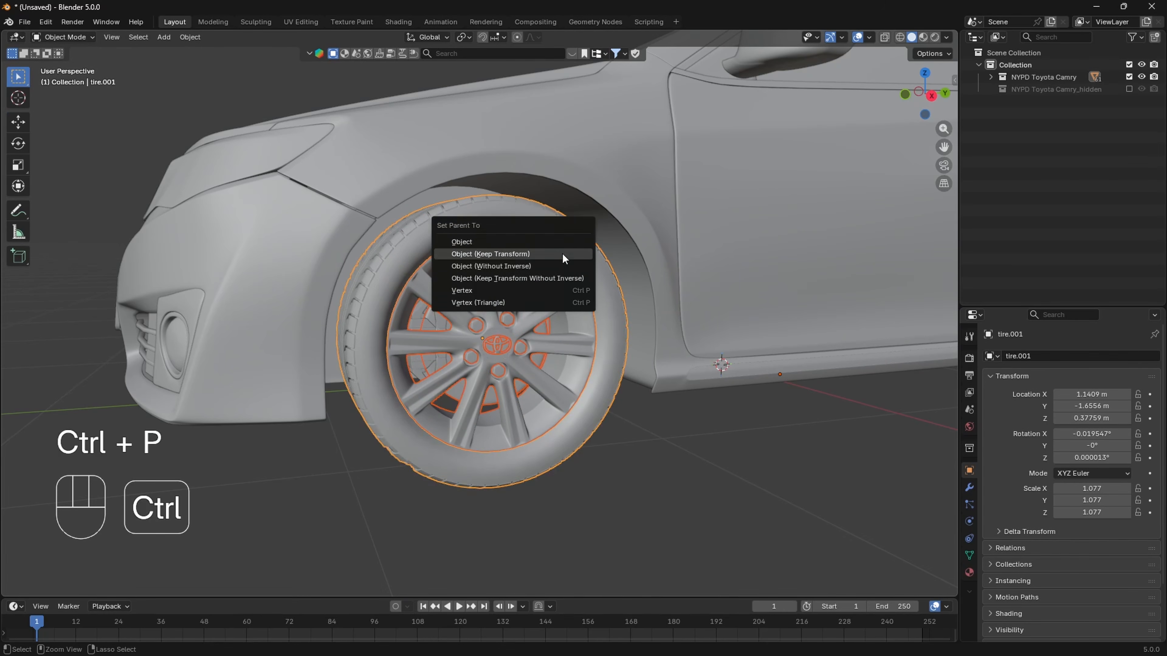
{"action": "left_click", "coordinate": [528, 254]}
- Test-move tire.001 together with its parented wheel parts, and undo the move
{"action": "left_click", "coordinate": [621, 351]}
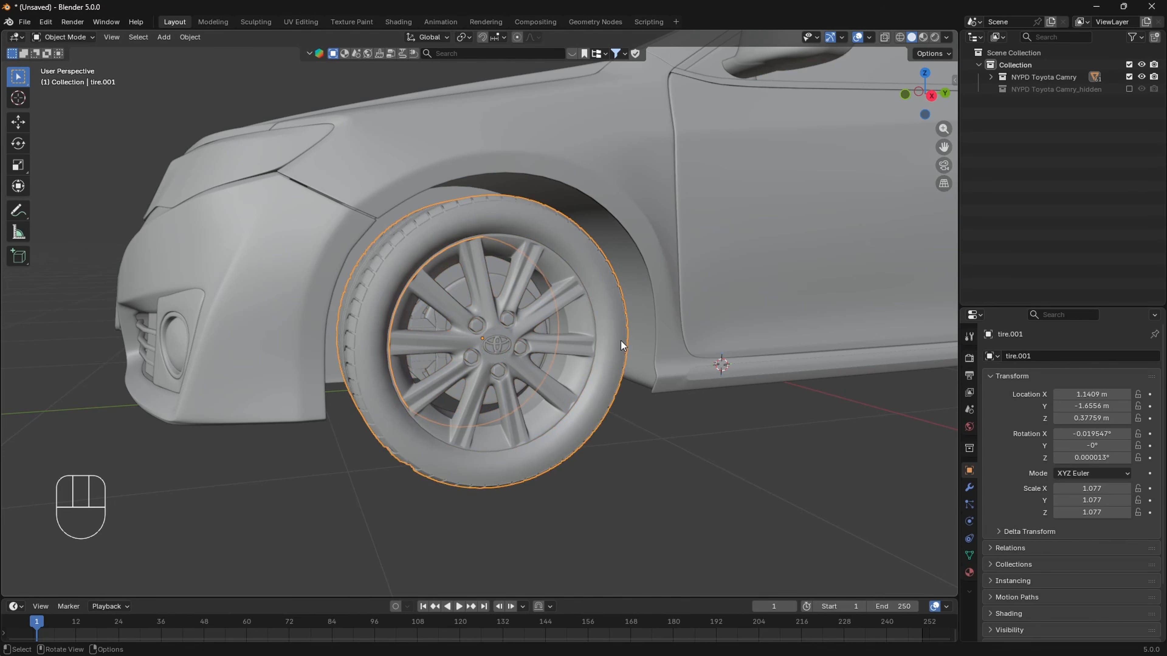
{"action": "key", "text": "g"}
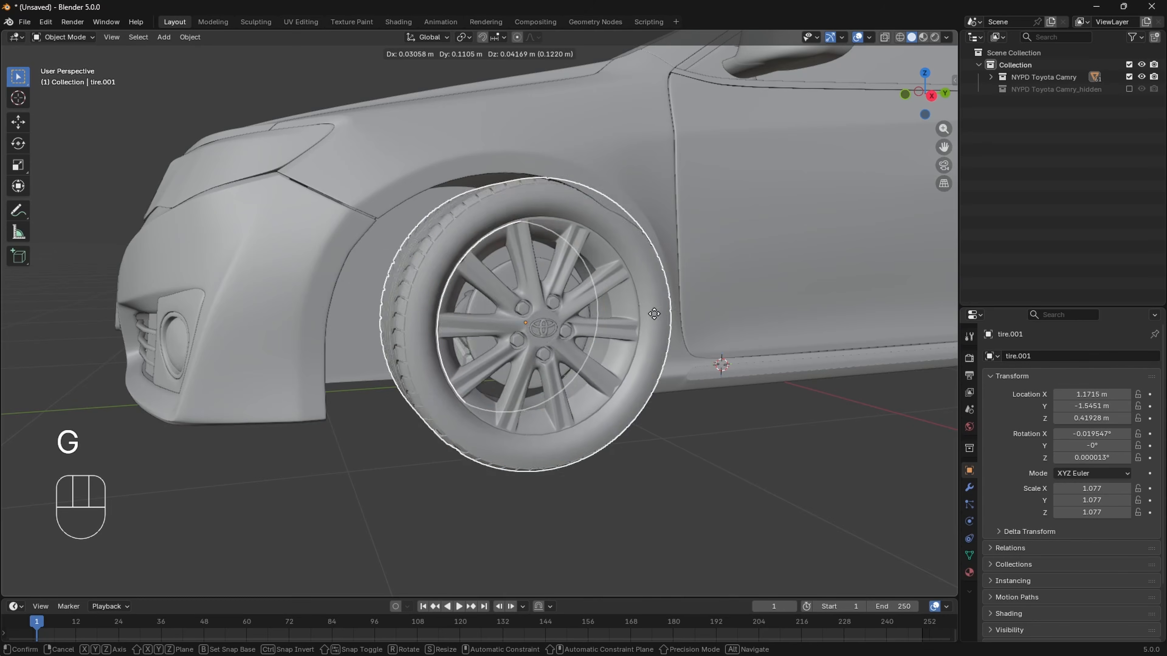
{"action": "left_click", "coordinate": [624, 288]}
{"action": "key", "text": "ctrl+z"}
- Set the origins of the front wheel's Brake_disc, wheel_disc and breakes objects to their geometry
{"action": "middle_click_drag", "start_coordinate": [617, 431], "coordinate": [571, 416], "text": "shift"}
{"action": "scroll", "coordinate": [614, 400], "scroll_direction": "up", "scroll_amount": 1}
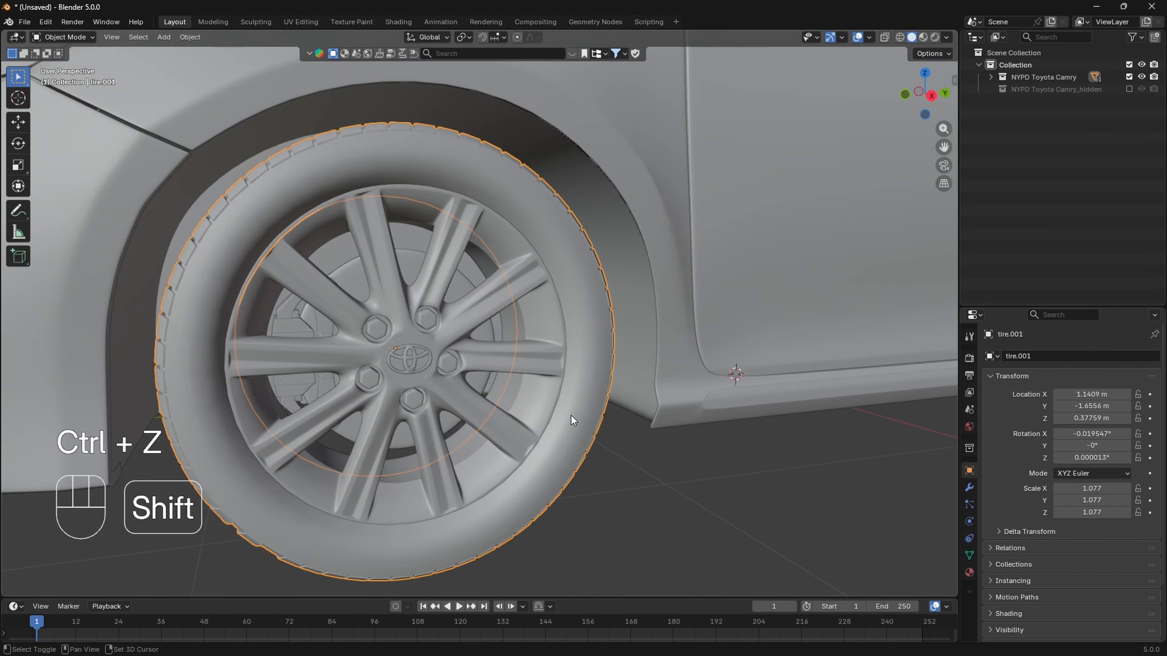
{"action": "left_click", "coordinate": [414, 260]}
{"action": "scroll", "coordinate": [730, 373], "scroll_direction": "down", "scroll_amount": 4}
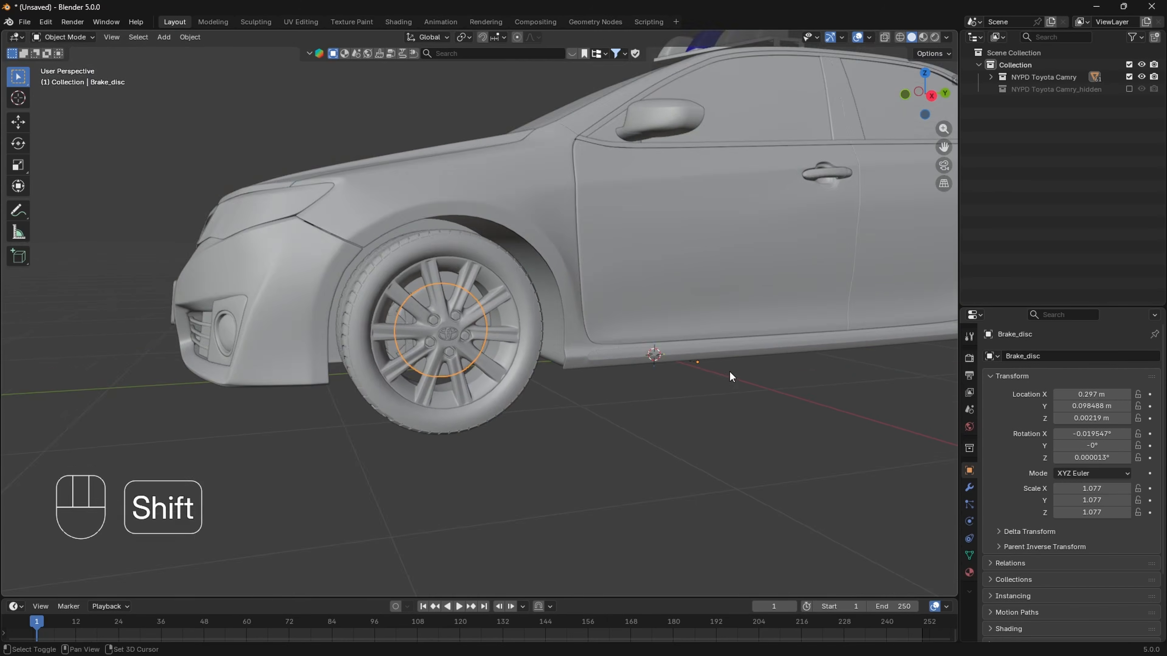
{"action": "middle_click_drag", "start_coordinate": [729, 377], "coordinate": [573, 367], "text": "shift"}
{"action": "scroll", "coordinate": [430, 321], "scroll_direction": "up", "scroll_amount": 3}
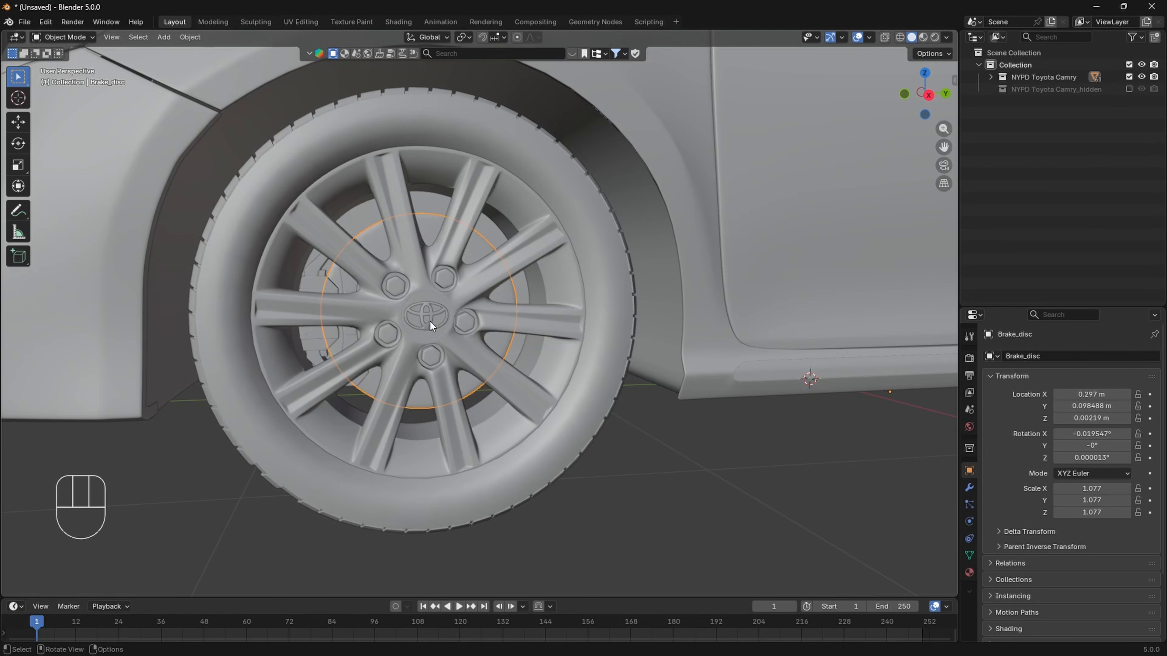
{"action": "scroll", "coordinate": [455, 340], "scroll_direction": "down", "scroll_amount": 3}
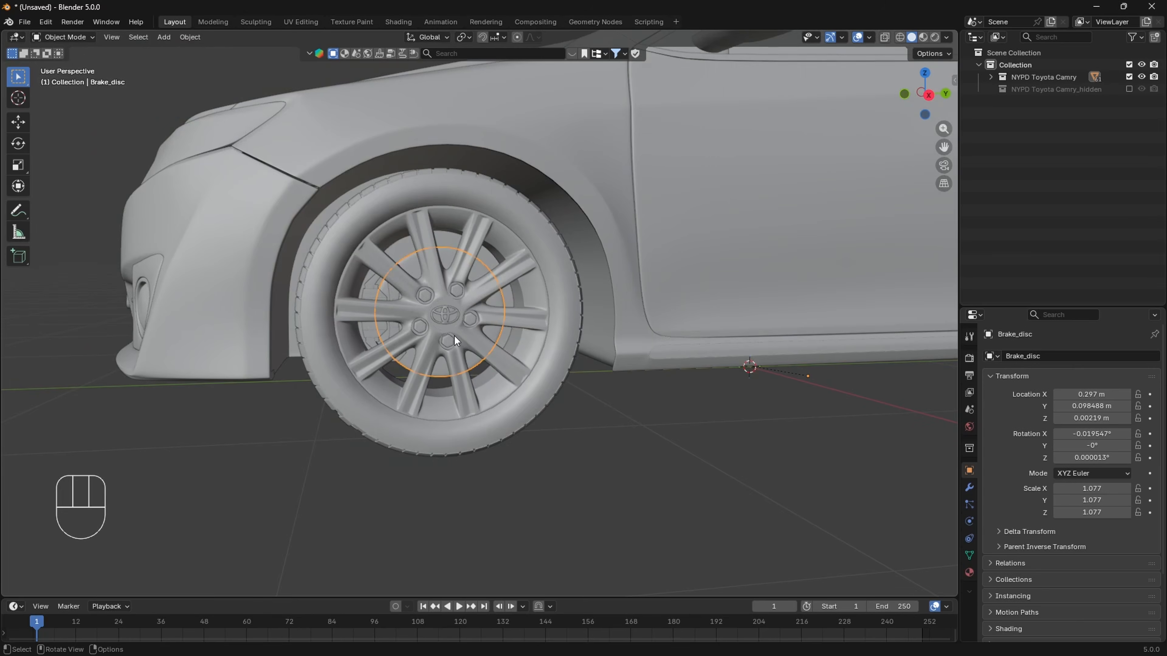
{"action": "scroll", "coordinate": [450, 331], "scroll_direction": "up", "scroll_amount": 3}
{"action": "key", "text": "shift"}
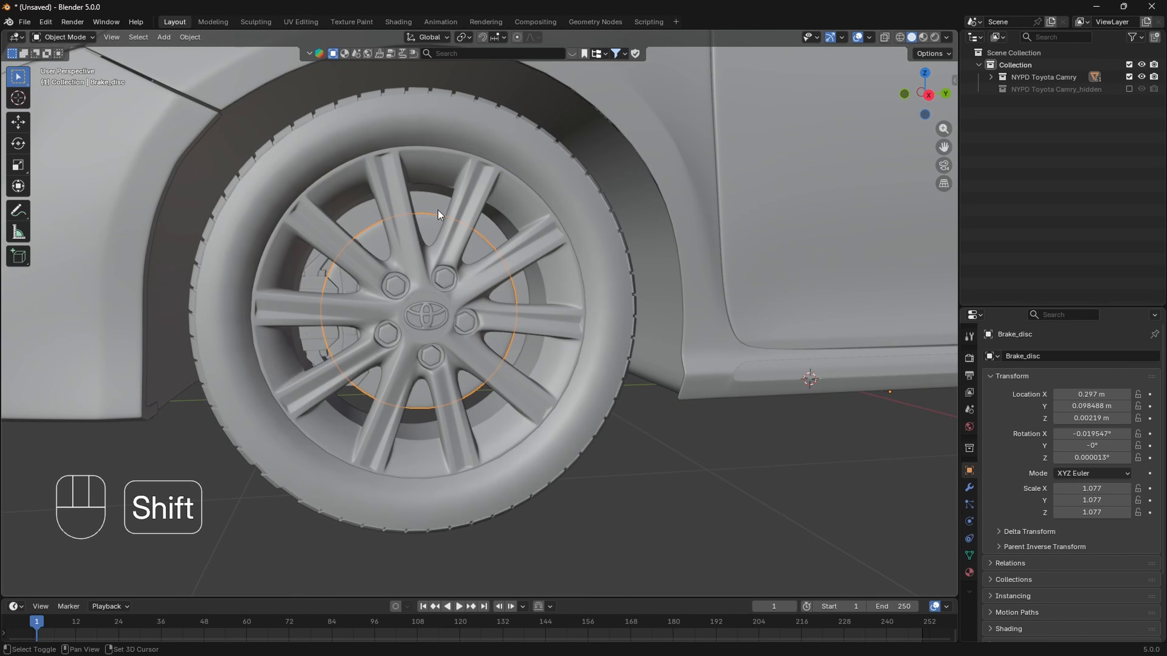
{"action": "left_click", "coordinate": [485, 186], "text": "shift"}
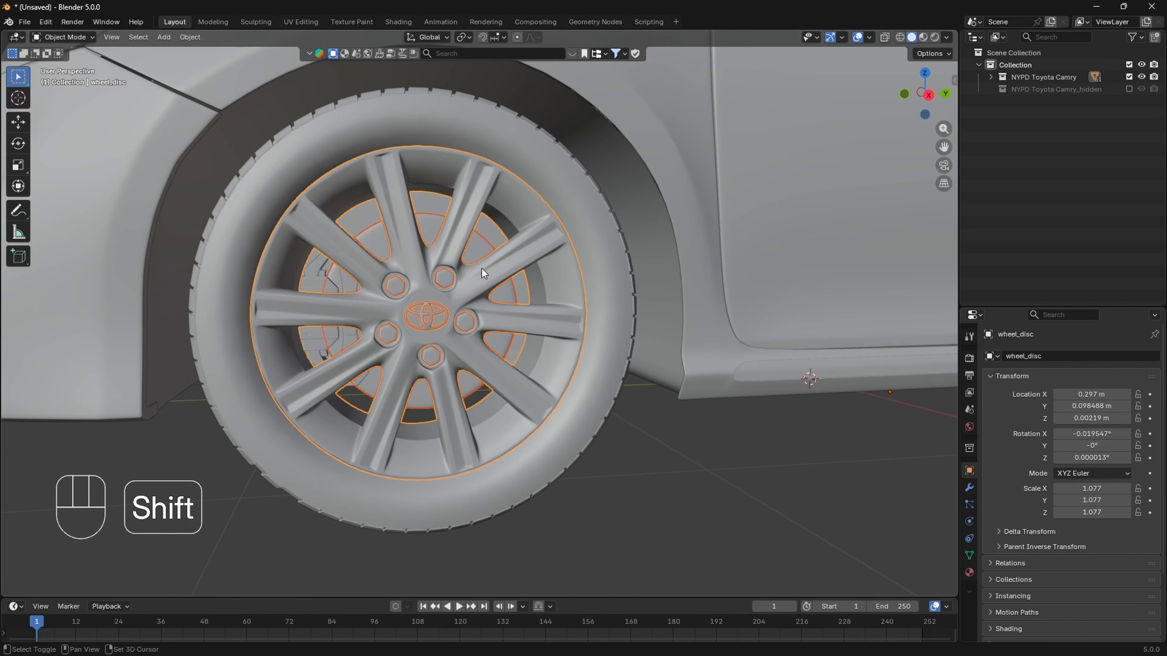
{"action": "scroll", "coordinate": [482, 268], "scroll_direction": "up", "scroll_amount": 1, "text": "shift"}
{"action": "left_click", "coordinate": [308, 288], "text": "shift"}
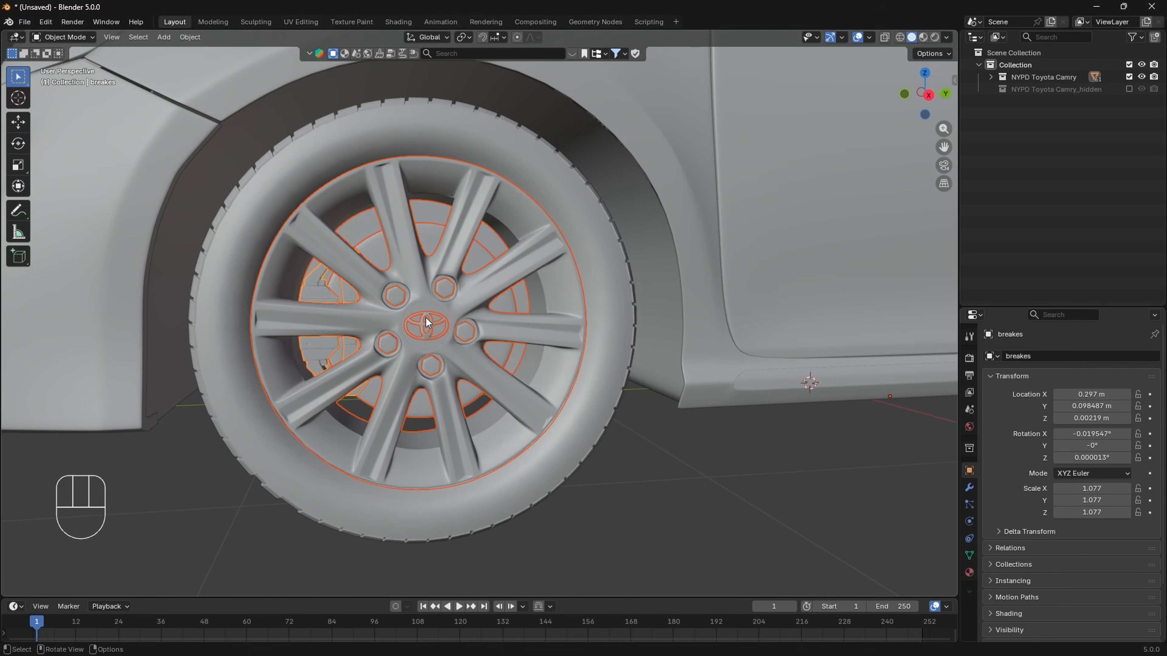
{"action": "right_click", "coordinate": [417, 316]}
{"action": "mouse_move", "coordinate": [417, 315]}
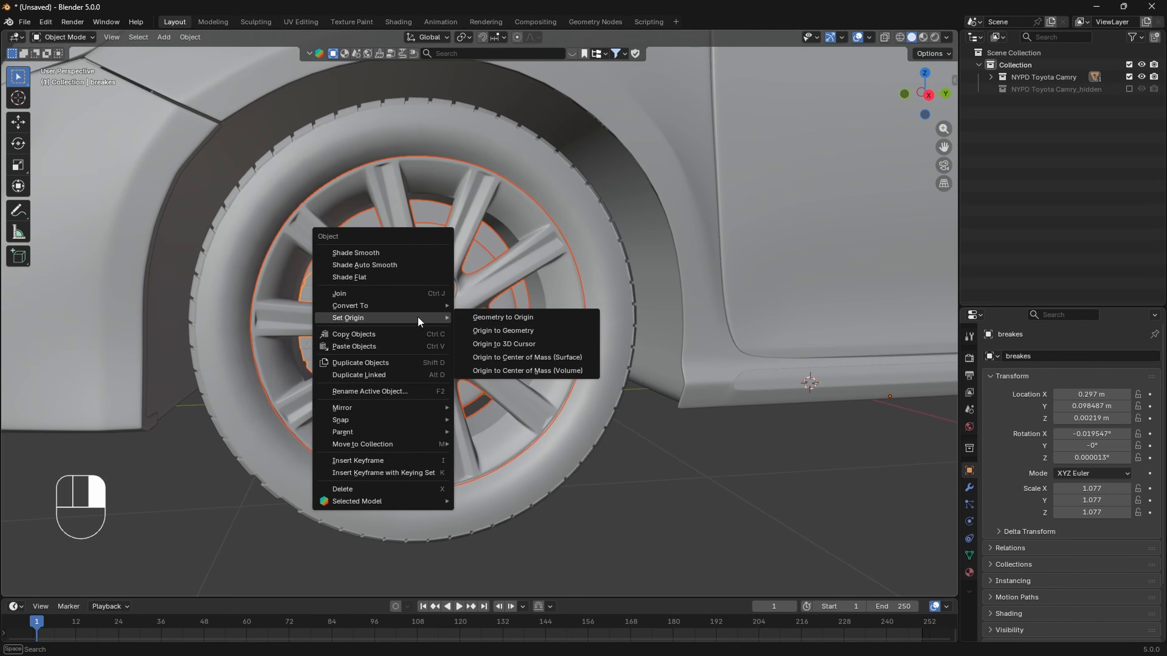
{"action": "left_click", "coordinate": [496, 331]}
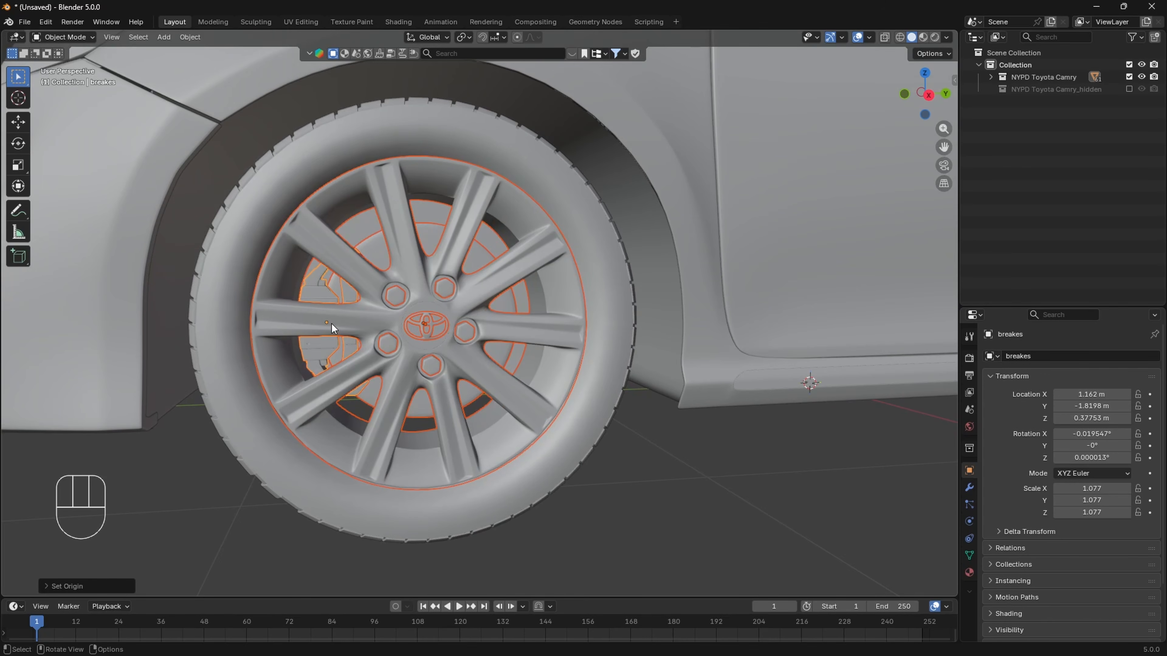
{"action": "left_click", "coordinate": [634, 502]}
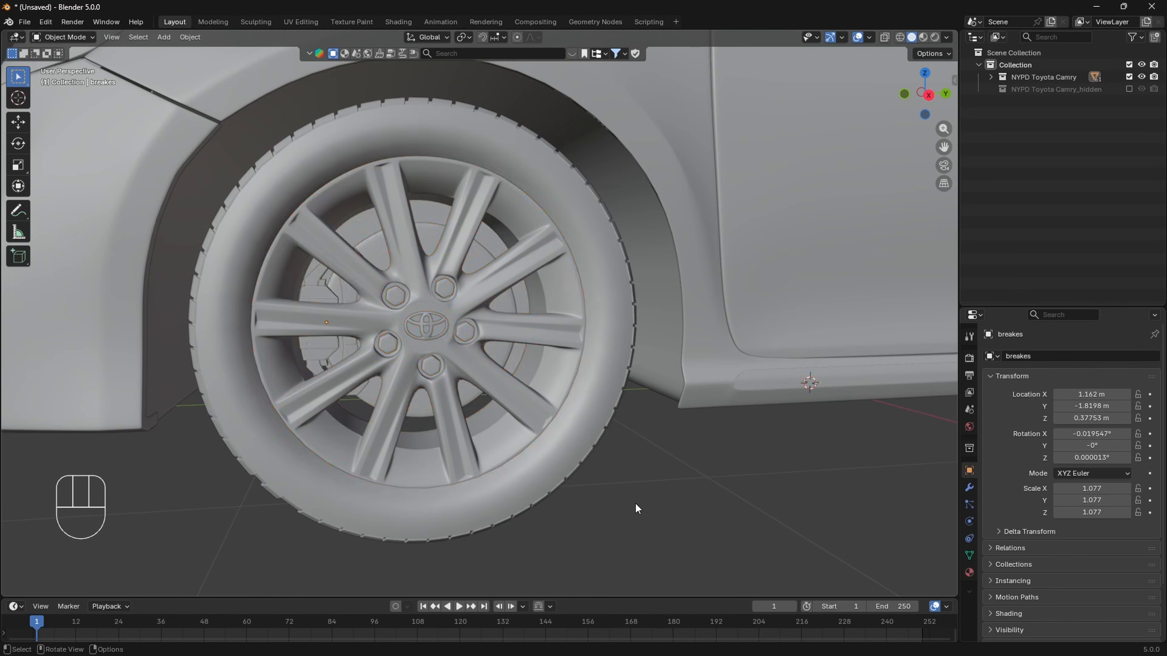
- Move Brake_disc out of the front wheel to about X 1.50 m, Y -1.07 m, Z 0.05 m and inspect both parts
{"action": "scroll", "coordinate": [633, 499], "scroll_direction": "down", "scroll_amount": 2}
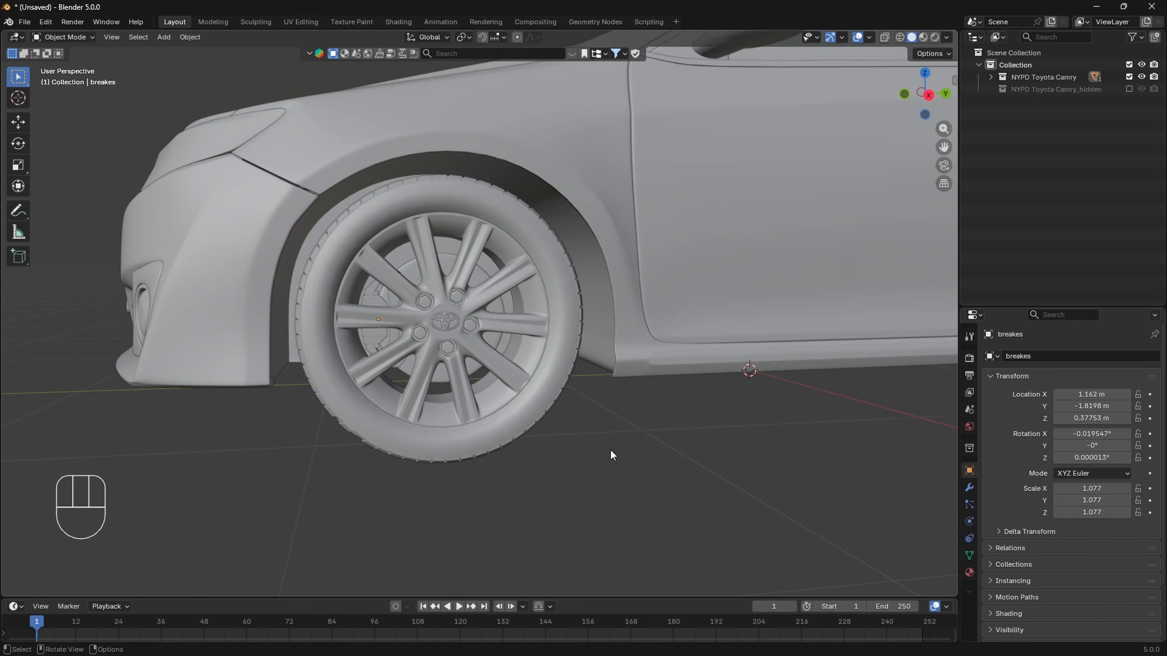
{"action": "scroll", "coordinate": [543, 405], "scroll_direction": "up", "scroll_amount": 3}
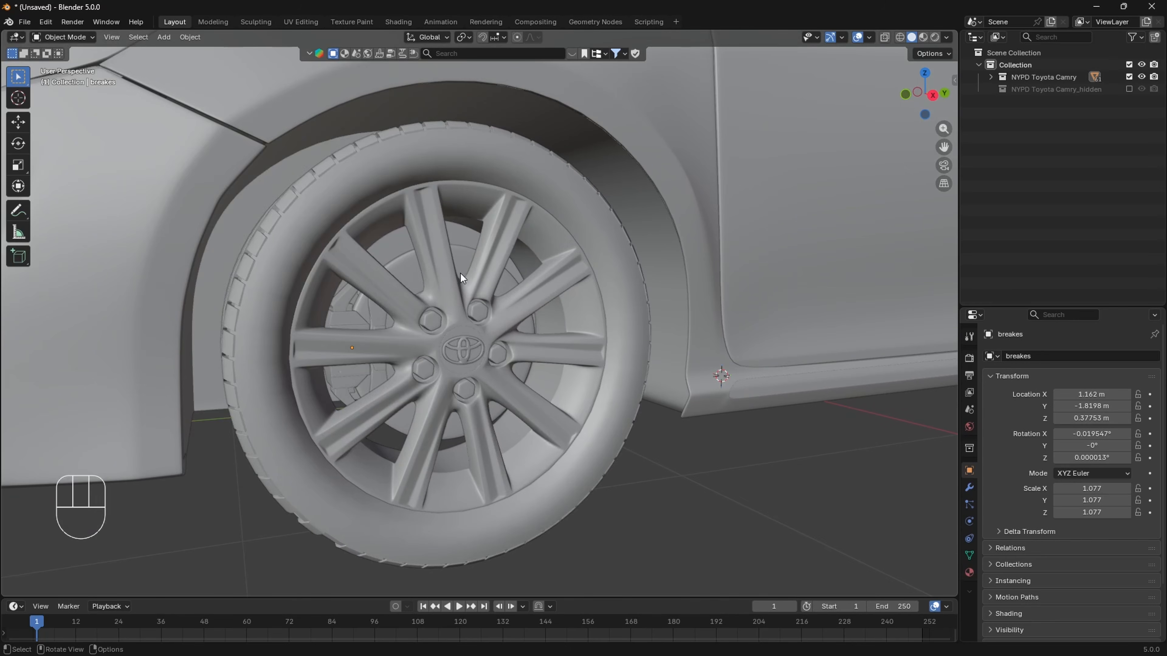
{"action": "left_click", "coordinate": [461, 257]}
{"action": "scroll", "coordinate": [461, 258], "scroll_direction": "down", "scroll_amount": 4}
{"action": "key", "text": "g"}
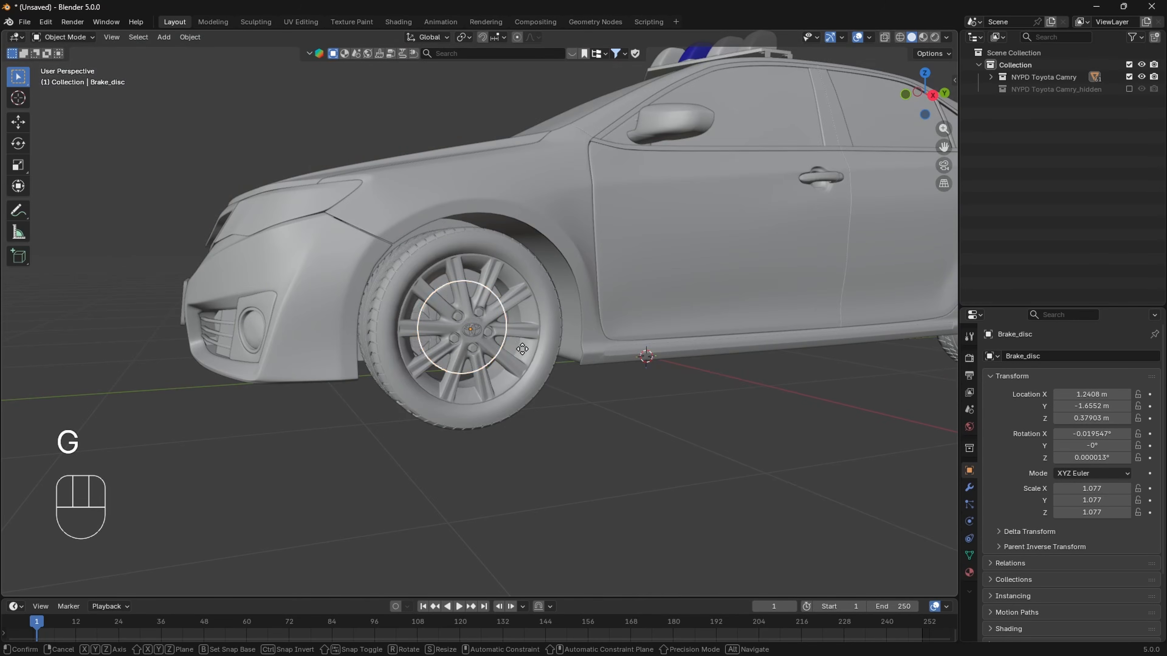
{"action": "left_click", "coordinate": [645, 450]}
{"action": "middle_click_drag", "start_coordinate": [646, 451], "coordinate": [648, 363], "text": "shift"}
{"action": "scroll", "coordinate": [579, 390], "scroll_direction": "up", "scroll_amount": 4}
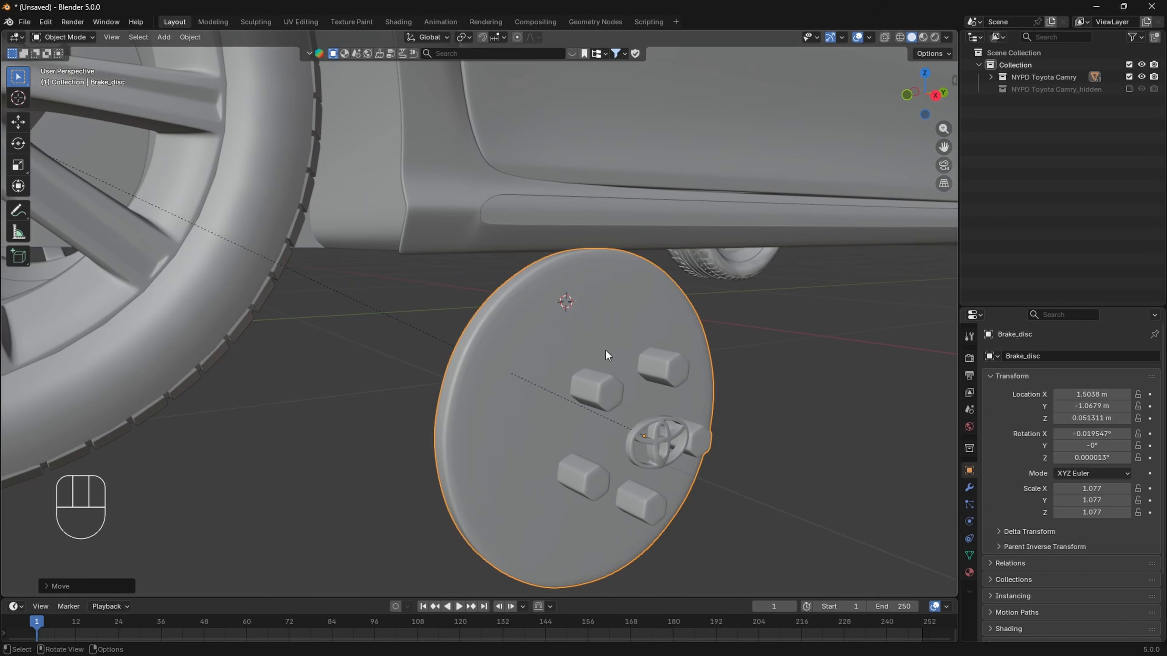
{"action": "scroll", "coordinate": [576, 320], "scroll_direction": "down", "scroll_amount": 5}
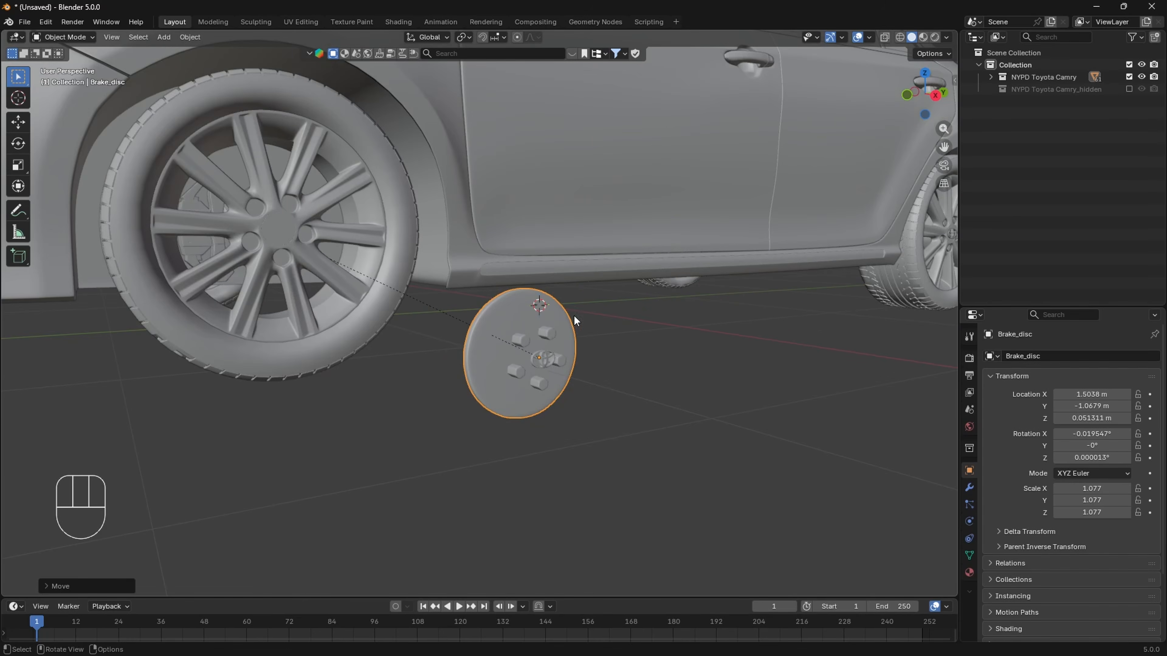
{"action": "scroll", "coordinate": [558, 354], "scroll_direction": "up", "scroll_amount": 4}
{"action": "middle_click_drag", "start_coordinate": [349, 282], "coordinate": [717, 427], "text": "shift"}
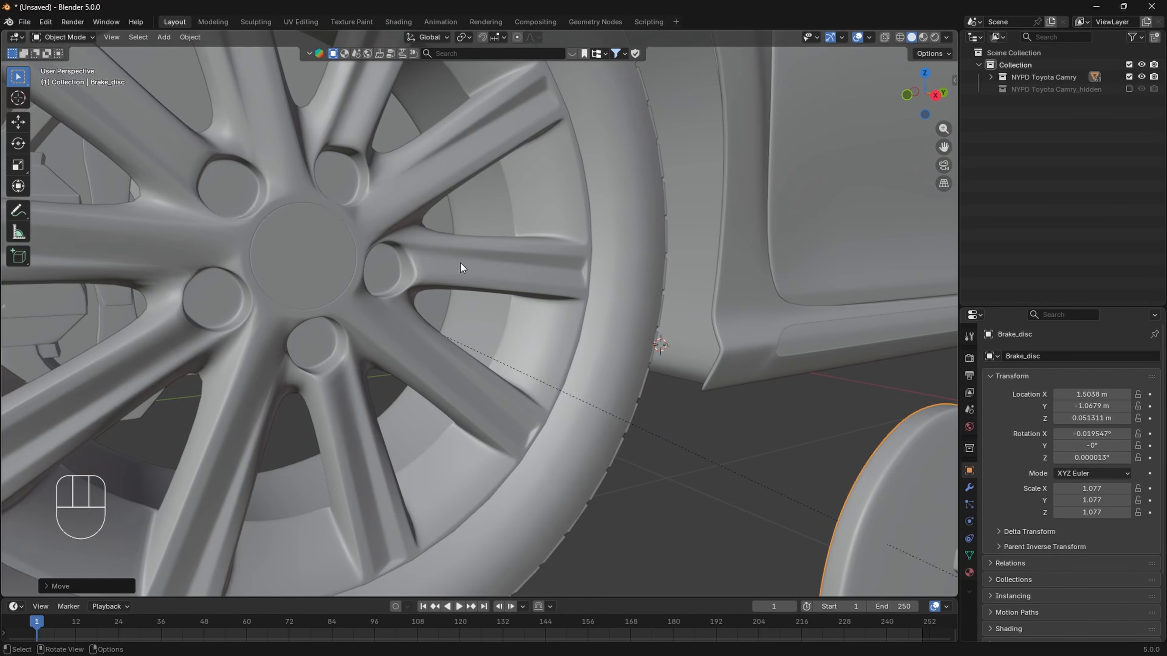
- Undo the move of Brake_disc out of the front wheel
{"action": "left_click", "coordinate": [529, 270]}
{"action": "scroll", "coordinate": [581, 311], "scroll_direction": "down", "scroll_amount": 8}
{"action": "scroll", "coordinate": [596, 366], "scroll_direction": "up", "scroll_amount": 4}
{"action": "key", "text": "ctrl+z"}
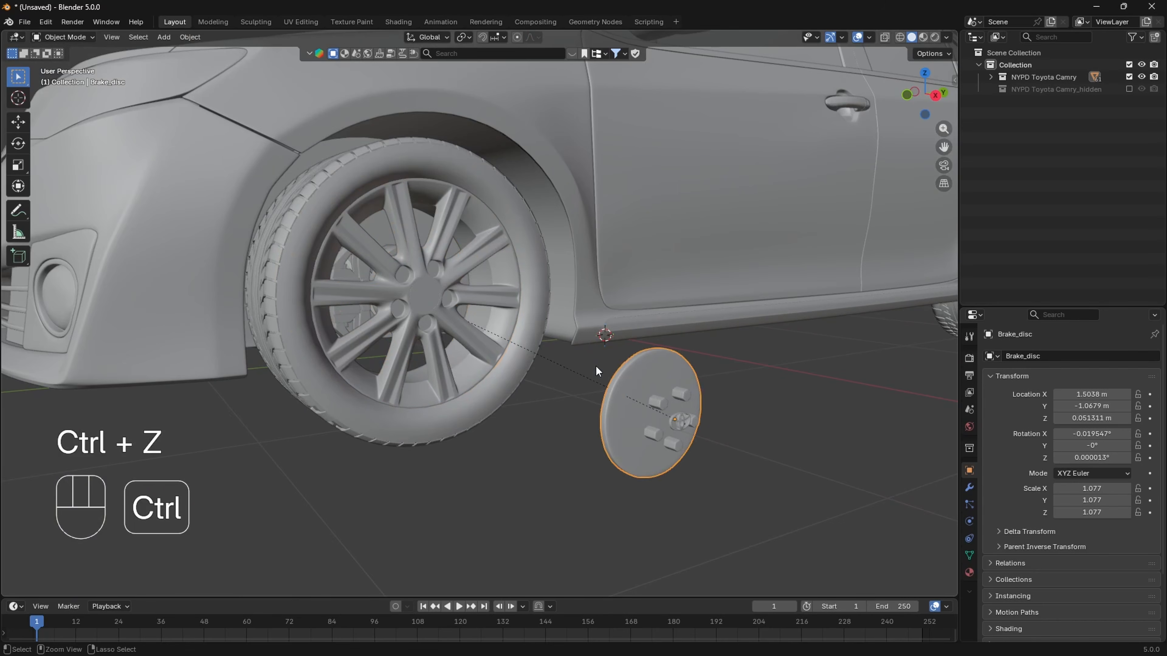
{"action": "key", "text": "ctrl+z"}
{"action": "scroll", "coordinate": [402, 352], "scroll_direction": "up", "scroll_amount": 3}
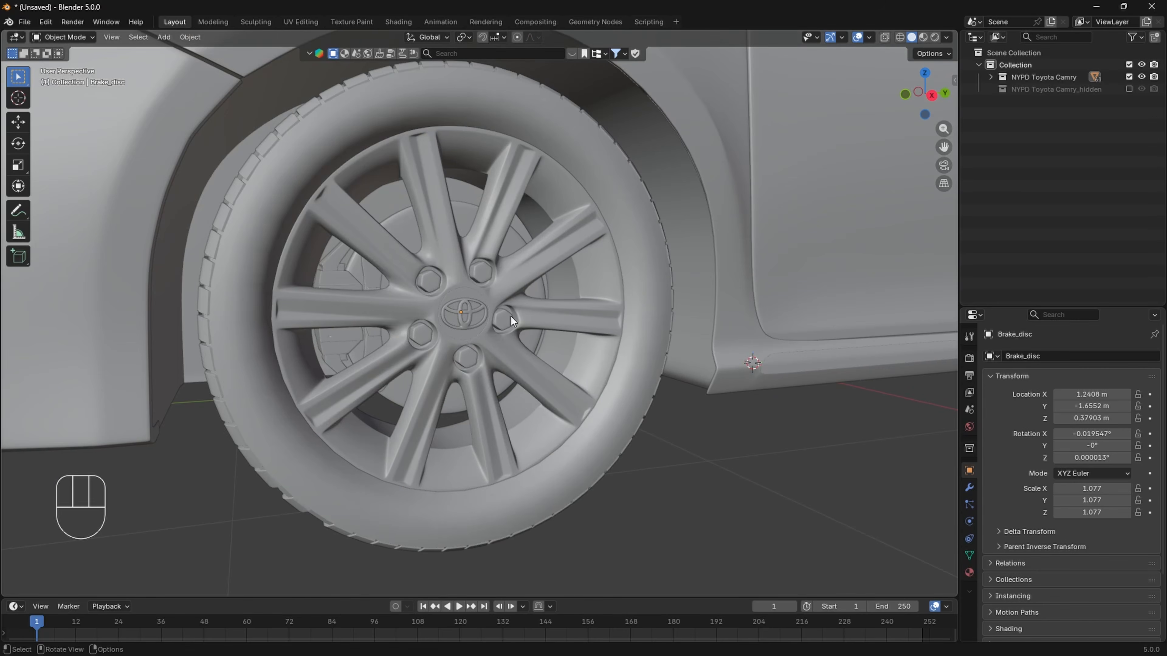
- Separate the lug nuts and Toyota logo from Brake_disc into their own object, using a wireframe front view to select them
{"action": "left_click", "coordinate": [465, 218]}
{"action": "key", "text": "Tab"}
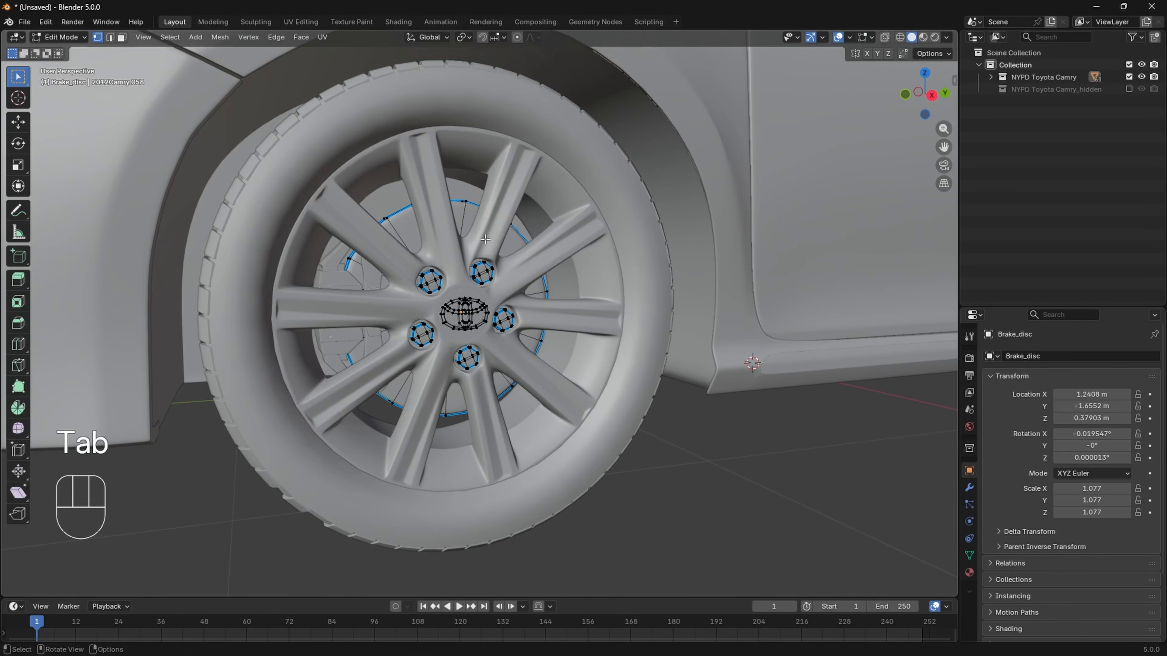
{"action": "left_click", "coordinate": [905, 95]}
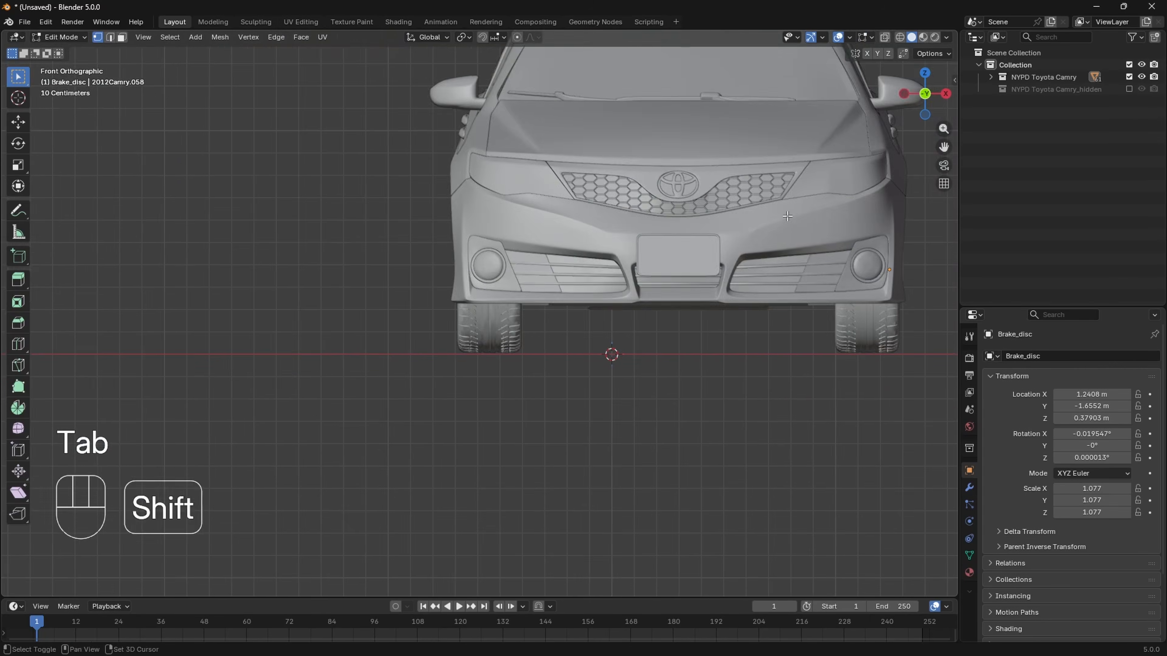
{"action": "middle_click_drag", "start_coordinate": [923, 278], "coordinate": [593, 305], "text": "shift"}
{"action": "key", "text": "z"}
{"action": "left_click", "coordinate": [620, 307]}
{"action": "middle_click_drag", "start_coordinate": [515, 346], "coordinate": [454, 344], "text": "shift"}
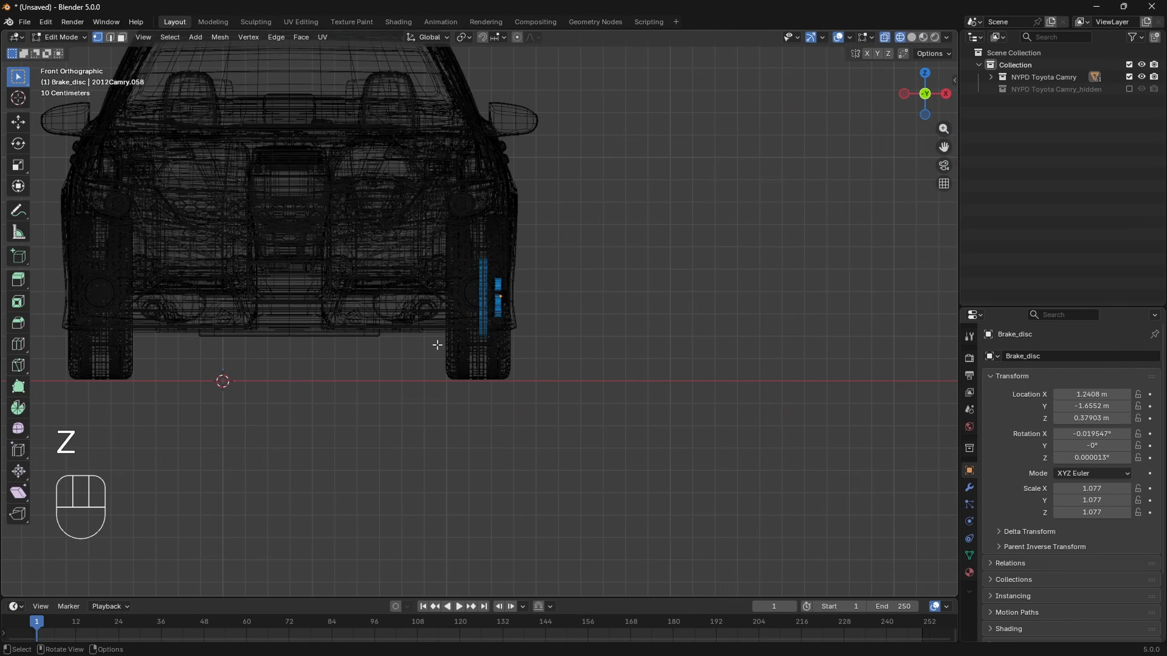
{"action": "scroll", "coordinate": [487, 344], "scroll_direction": "up", "scroll_amount": 4}
{"action": "middle_click_drag", "start_coordinate": [599, 344], "coordinate": [564, 363], "text": "shift"}
{"action": "scroll", "coordinate": [534, 383], "scroll_direction": "up", "scroll_amount": 4}
{"action": "left_click_drag", "start_coordinate": [585, 438], "coordinate": [446, 155]}
{"action": "scroll", "coordinate": [532, 334], "scroll_direction": "down", "scroll_amount": 4}
{"action": "middle_click_drag", "start_coordinate": [511, 343], "coordinate": [467, 353]}
{"action": "middle_click_drag", "start_coordinate": [467, 353], "coordinate": [528, 347], "text": "shift"}
{"action": "key", "text": "z"}
{"action": "left_click", "coordinate": [554, 352]}
{"action": "scroll", "coordinate": [414, 358], "scroll_direction": "up", "scroll_amount": 5}
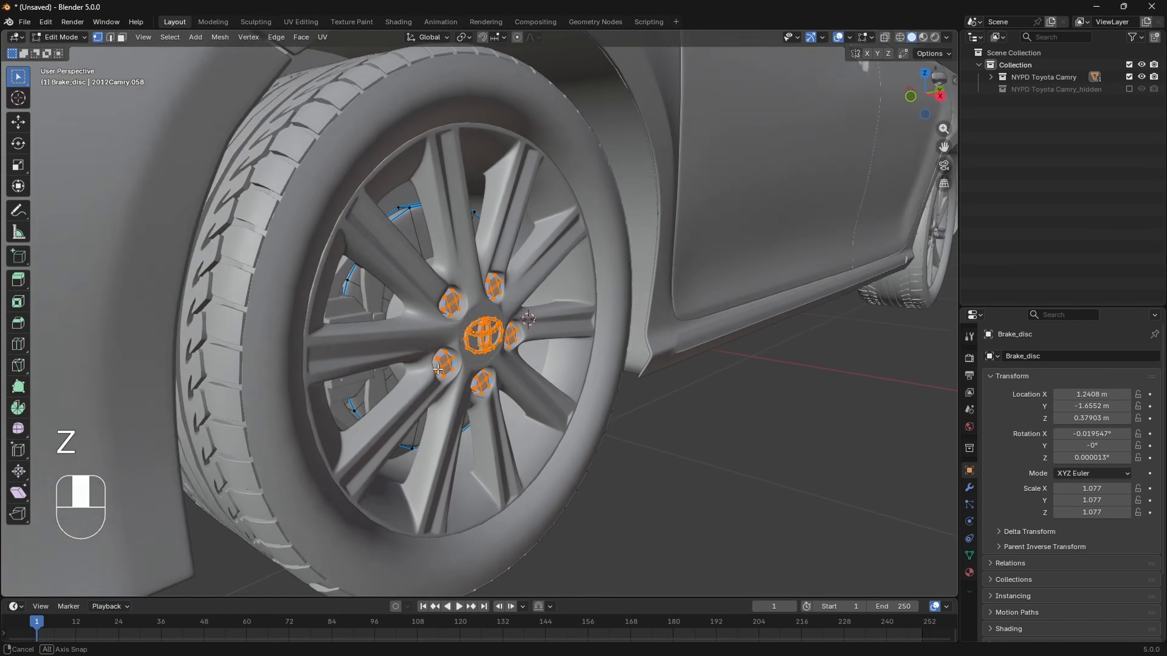
{"action": "key", "text": "p"}
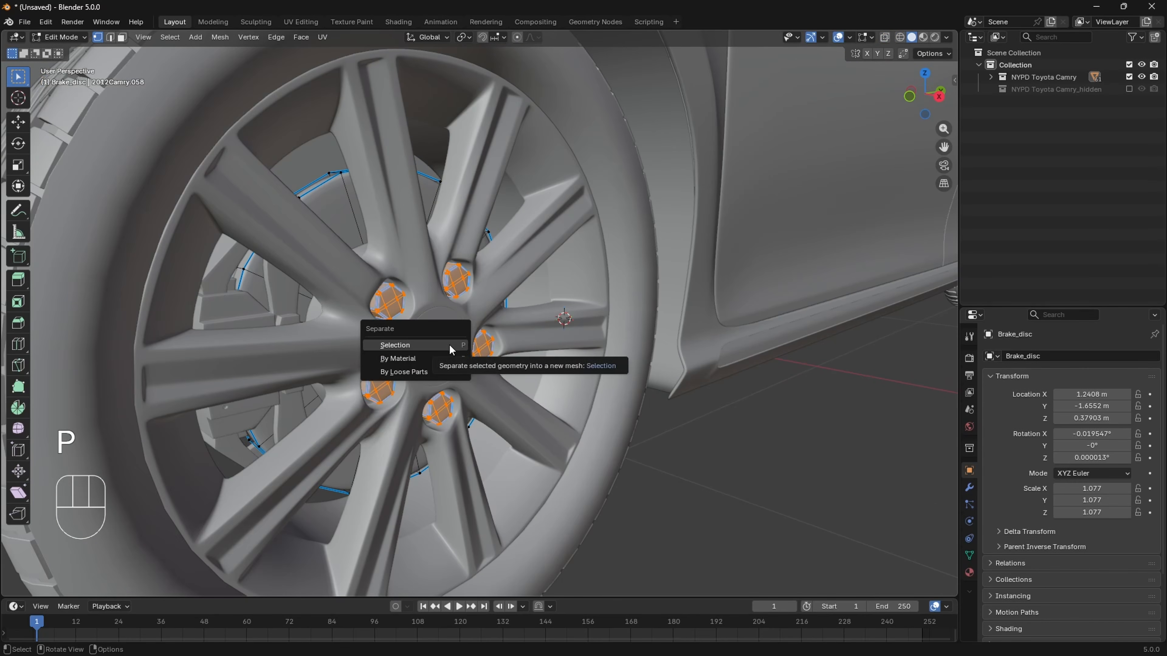
{"action": "left_click", "coordinate": [450, 346]}
{"action": "left_click", "coordinate": [60, 37]}
{"action": "left_click", "coordinate": [66, 54]}
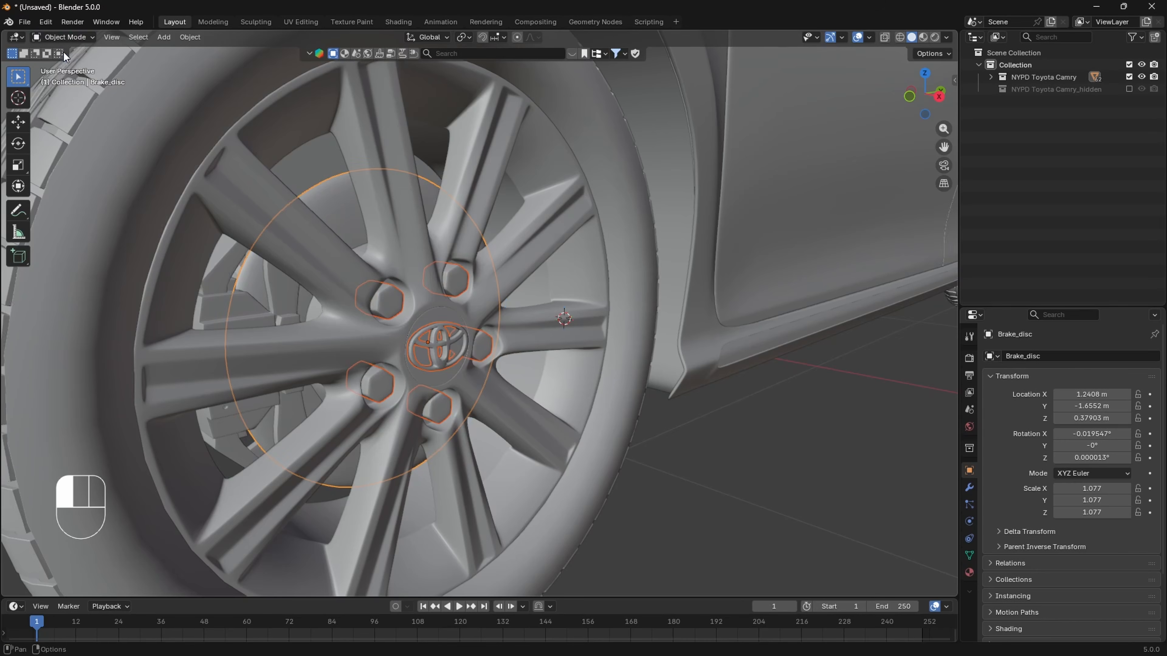
- Parent the separated lug nuts and logo to wheel_disc with Object (Keep Transform)
{"action": "left_click", "coordinate": [401, 302]}
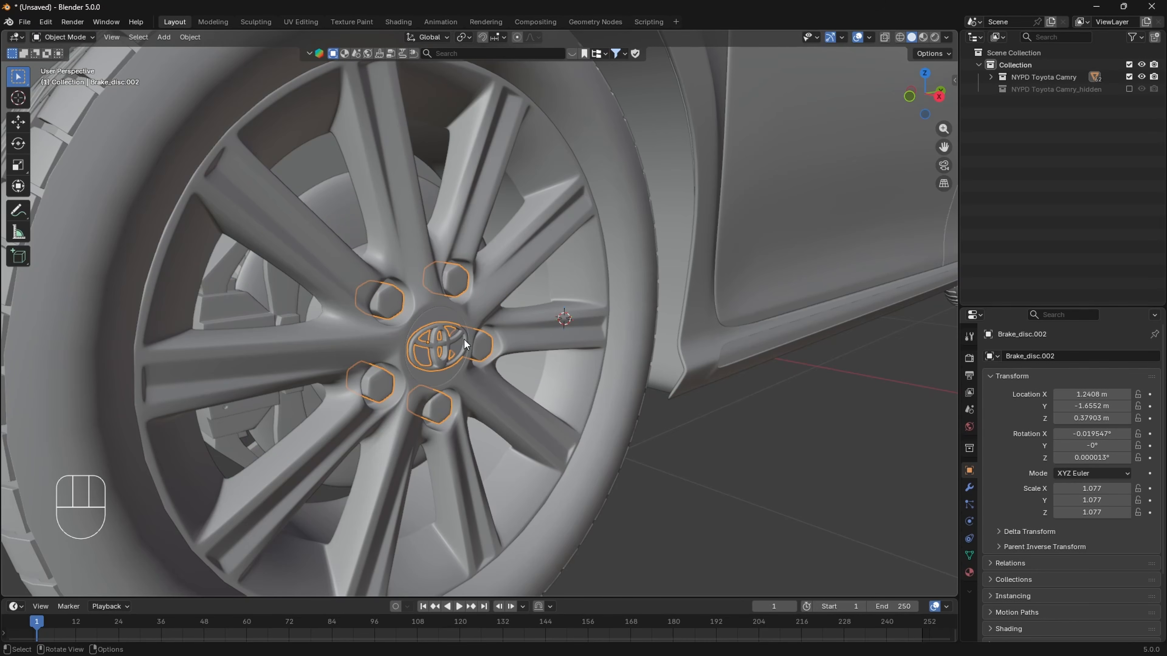
{"action": "scroll", "coordinate": [458, 335], "scroll_direction": "down", "scroll_amount": 3}
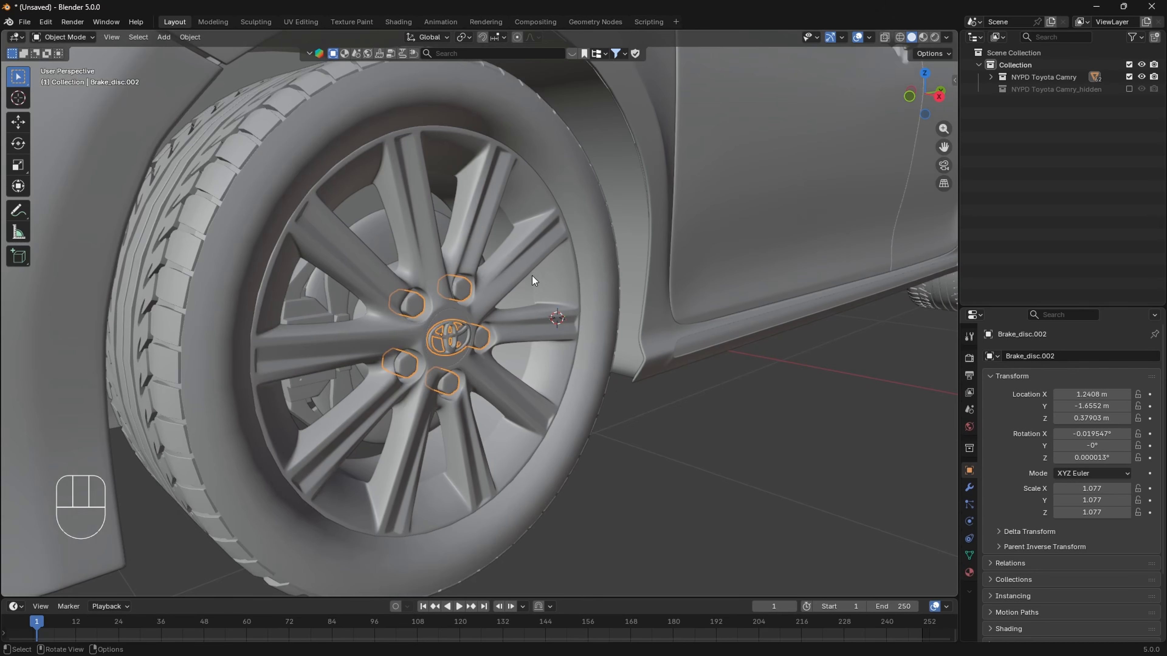
{"action": "left_click", "coordinate": [525, 203], "text": "shift"}
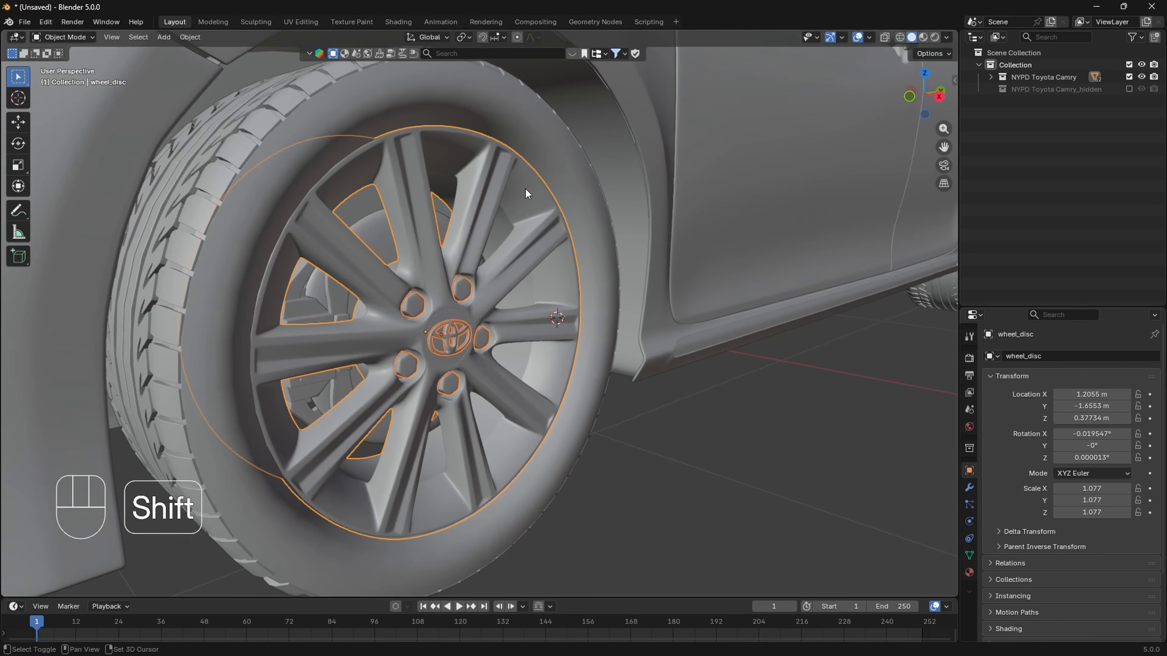
{"action": "key", "text": "ctrl+p"}
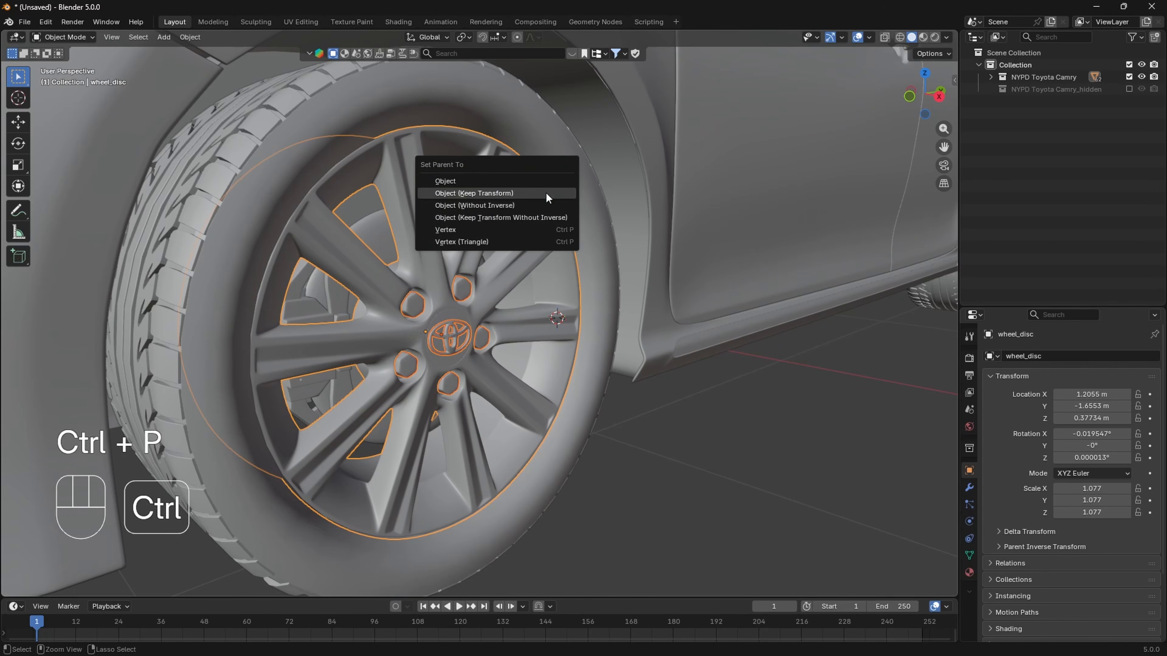
{"action": "left_click", "coordinate": [516, 190]}
{"action": "scroll", "coordinate": [519, 230], "scroll_direction": "down", "scroll_amount": 4}
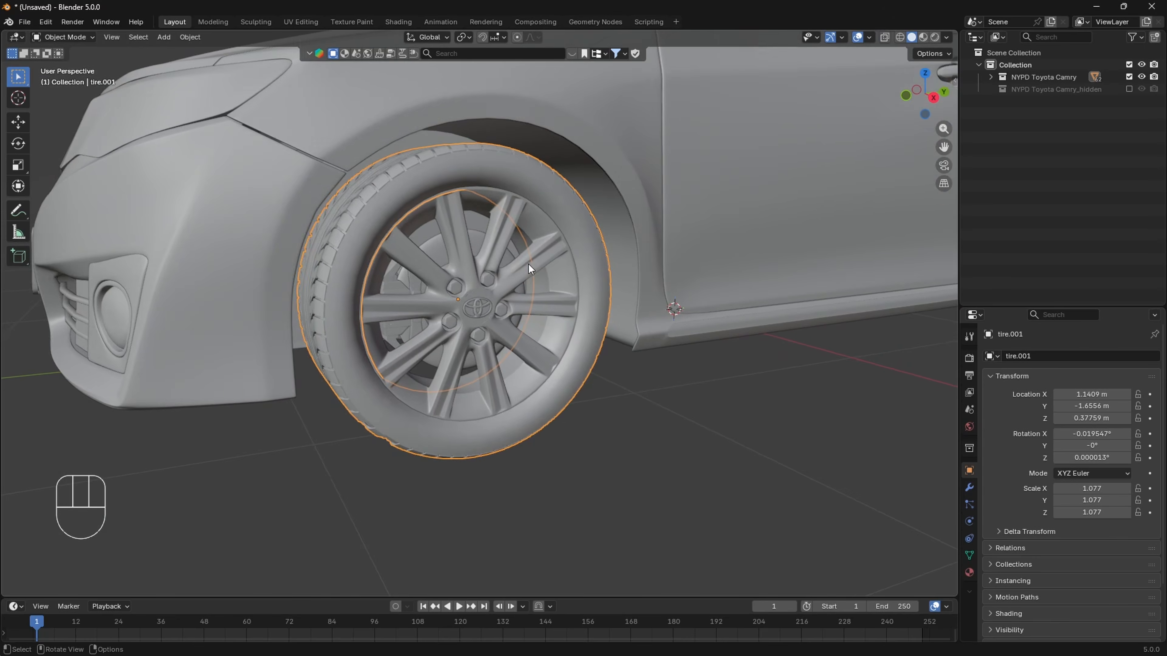
- Rename the tire.001 object as Police.Wheel.FL and copy the new name
{"action": "left_click", "coordinate": [550, 280], "text": "shift"}
{"action": "scroll", "coordinate": [550, 279], "scroll_direction": "up", "scroll_amount": 2}
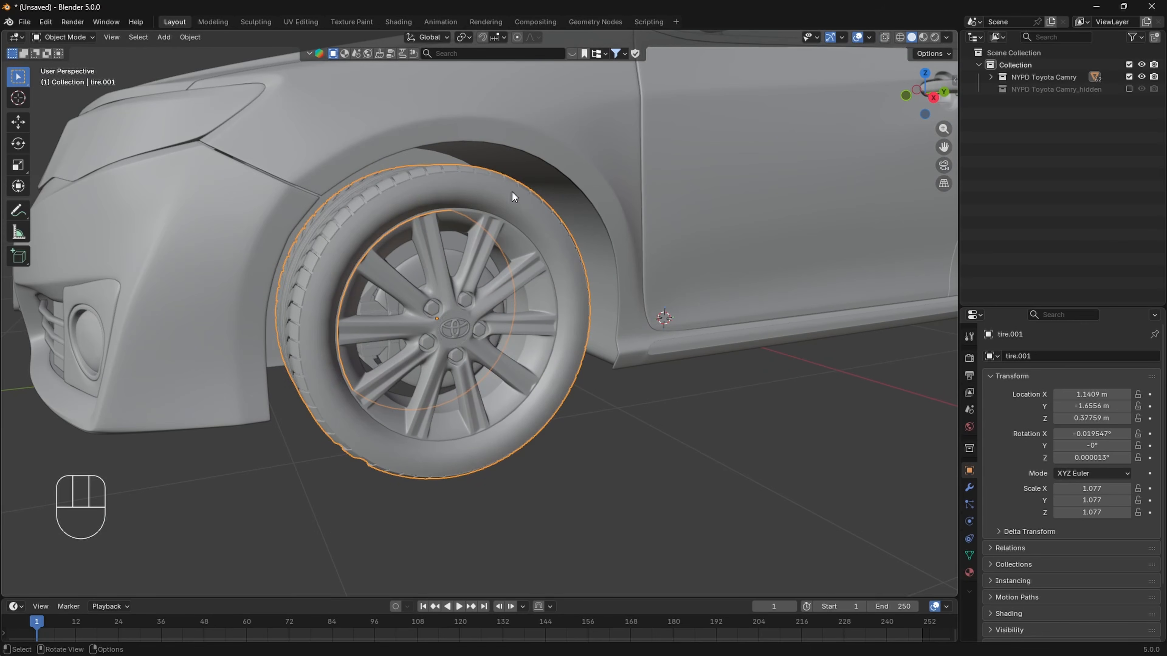
{"action": "key", "text": "F2"}
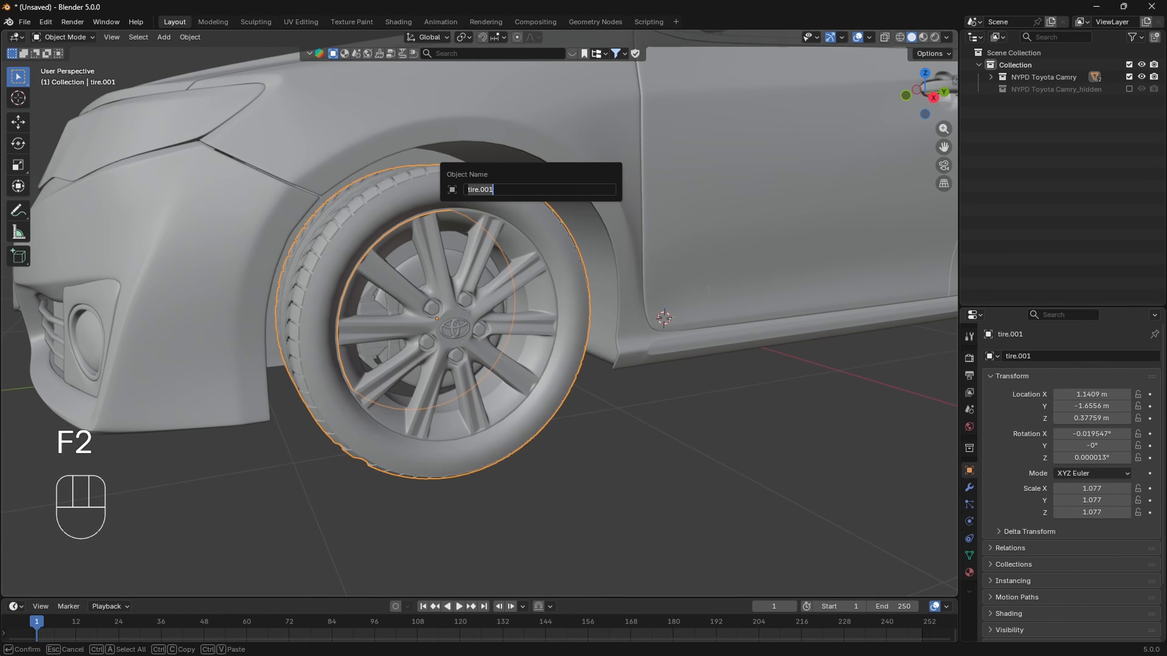
{"action": "type", "text": "Police.Wheel.FL"}
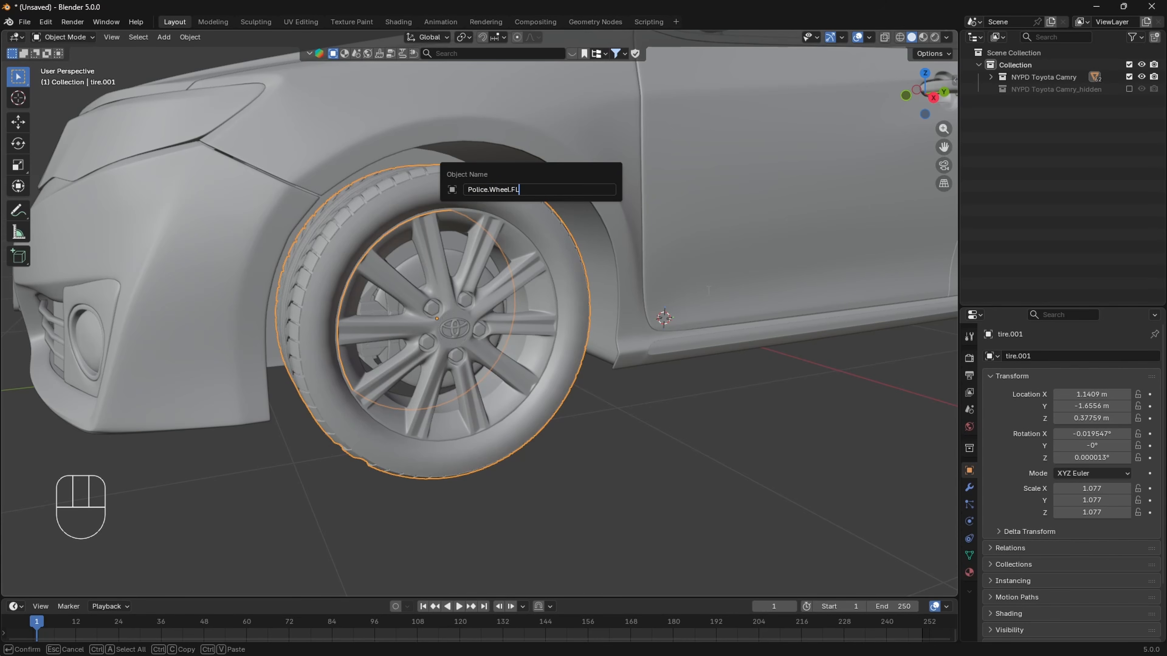
{"action": "key", "text": "ctrl+a"}
{"action": "key", "text": "ctrl+c"}
{"action": "key", "text": "Return"}
- Rename the breakes object behind the same wheel as Police.WheelBrake.FL, reusing the copied wheel name
{"action": "middle_click_drag", "start_coordinate": [577, 318], "coordinate": [586, 277], "text": "shift"}
{"action": "scroll", "coordinate": [527, 422], "scroll_direction": "up", "scroll_amount": 1}
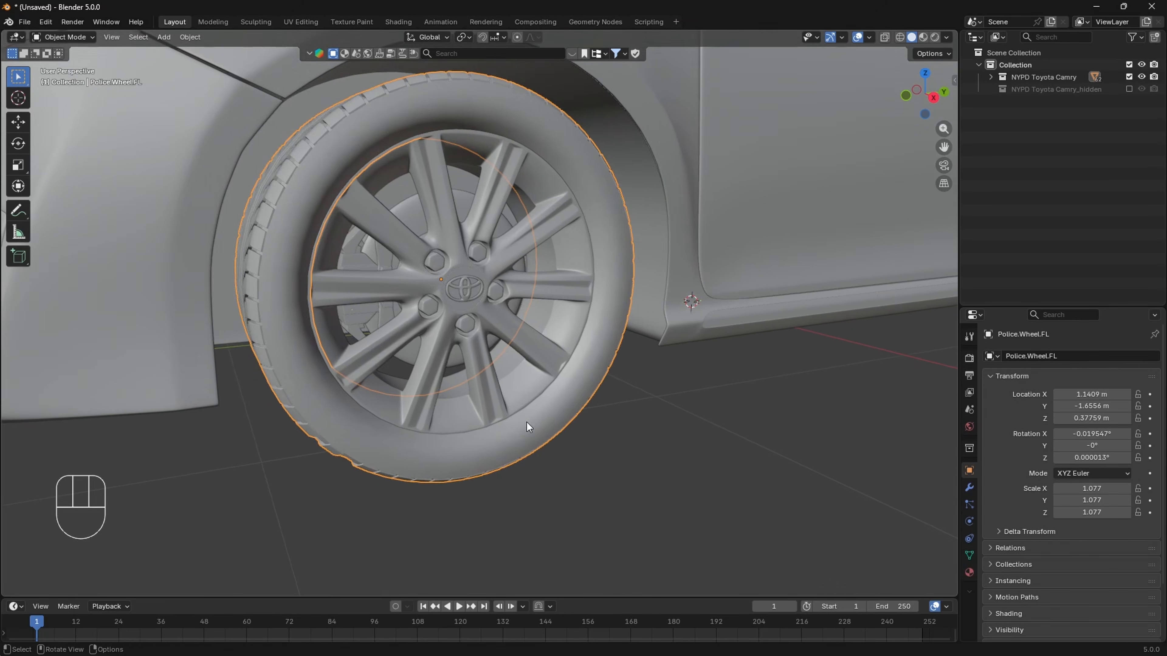
{"action": "middle_click_drag", "start_coordinate": [425, 368], "coordinate": [432, 383], "text": "shift"}
{"action": "scroll", "coordinate": [428, 376], "scroll_direction": "up", "scroll_amount": 1}
{"action": "left_click", "coordinate": [334, 259]}
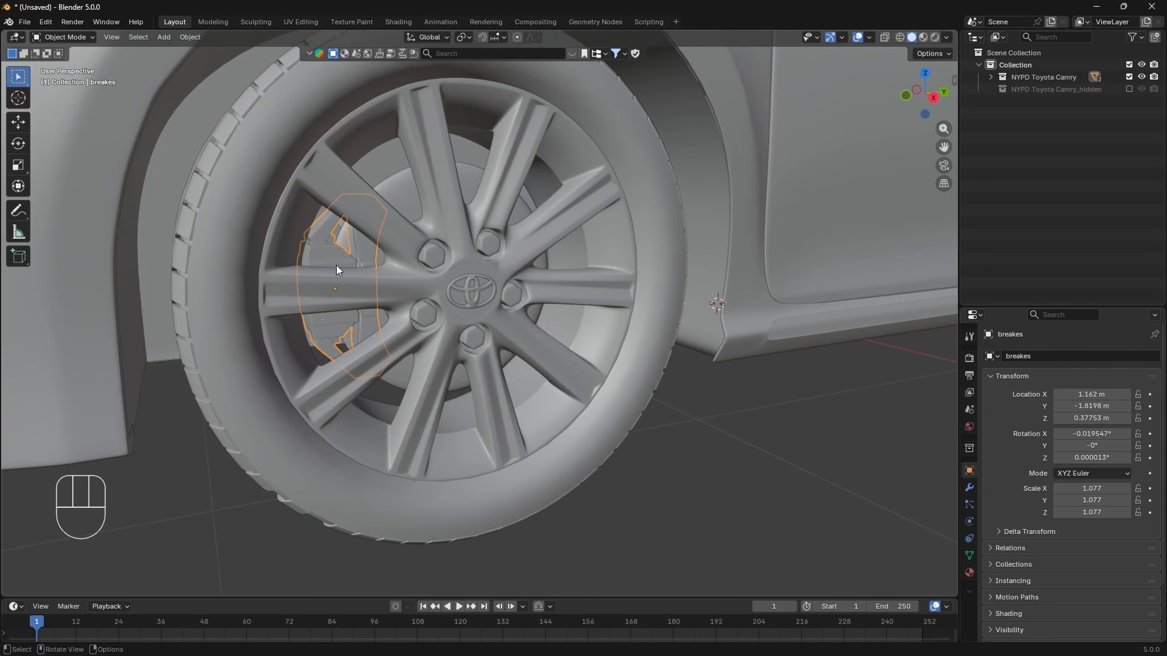
{"action": "key", "text": "F2"}
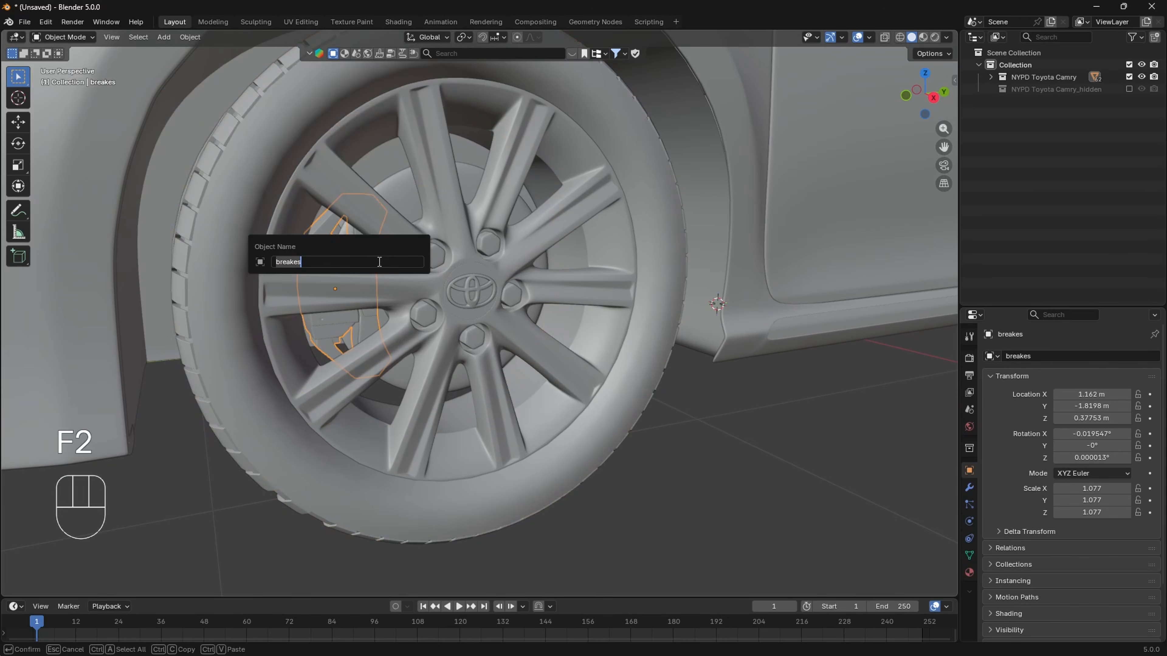
{"action": "key", "text": "ctrl+v"}
{"action": "key", "text": "Left"}
{"action": "key", "text": "Left"}
{"action": "key", "text": "Left"}
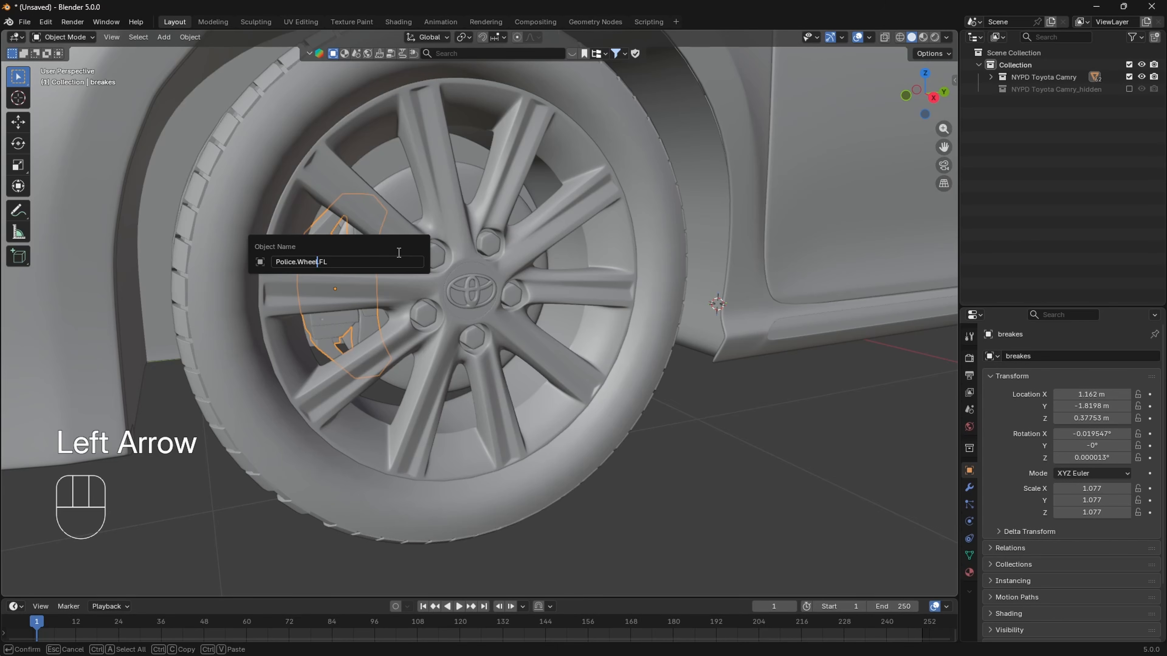
{"action": "type", "text": "Brake"}
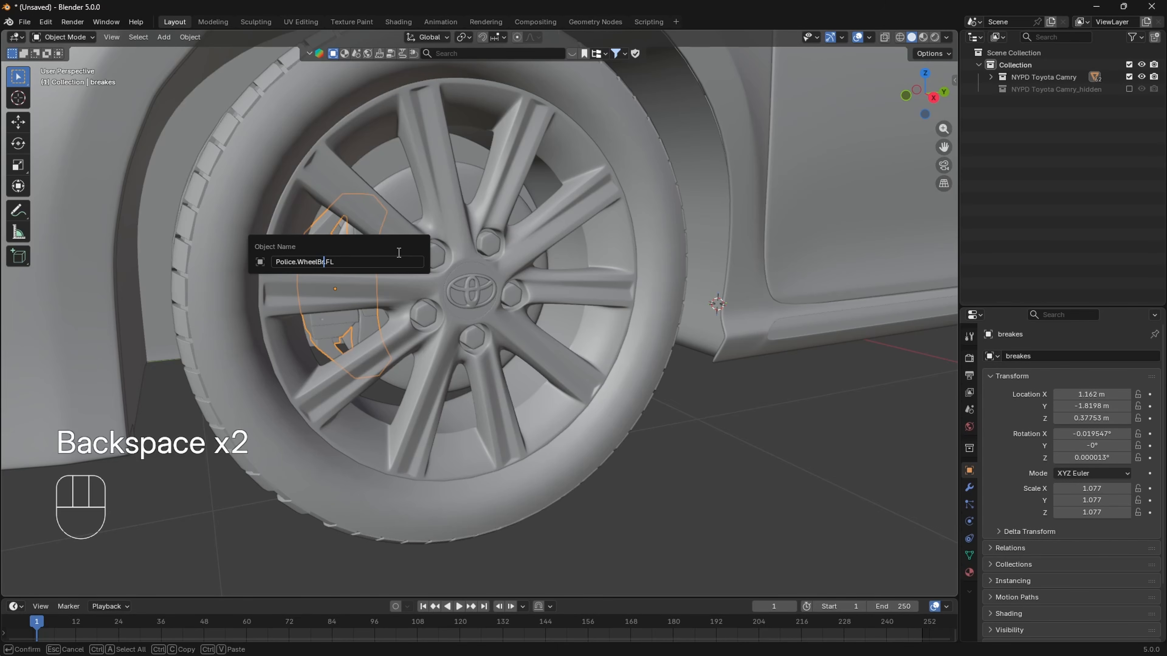
{"action": "left_click", "coordinate": [351, 262]}
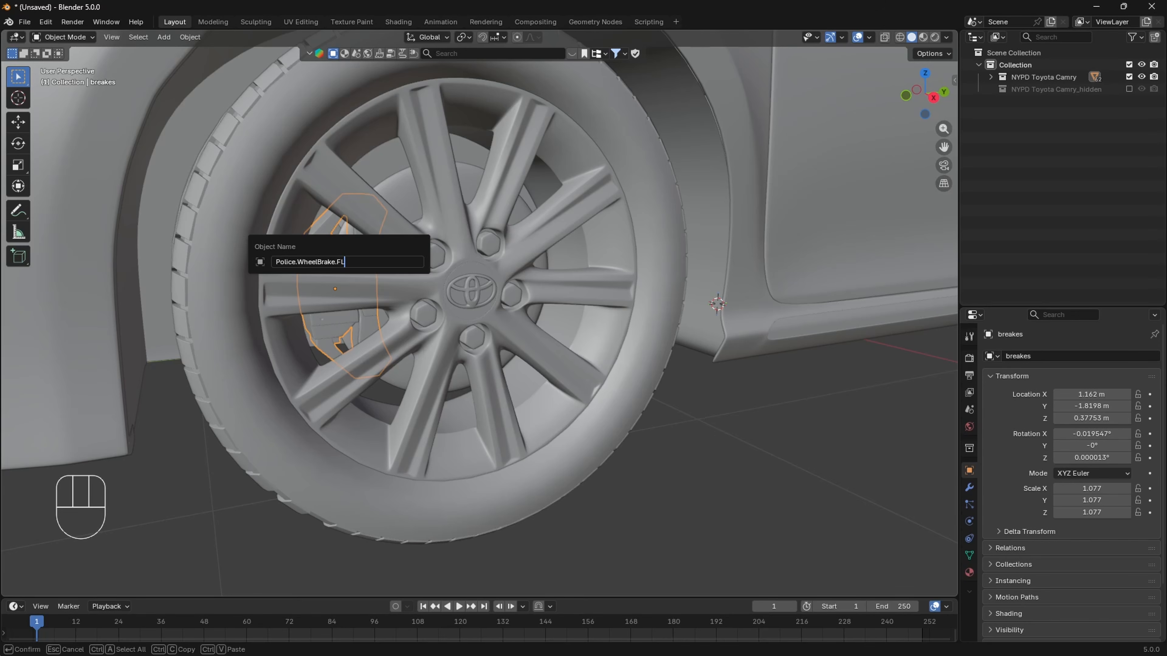
{"action": "key", "text": "Return"}
- Parent Brake_disc.001 and wheel_disc.001 of the opposite front wheel to its tire with Object (Keep Transform)
{"action": "scroll", "coordinate": [490, 268], "scroll_direction": "down", "scroll_amount": 8}
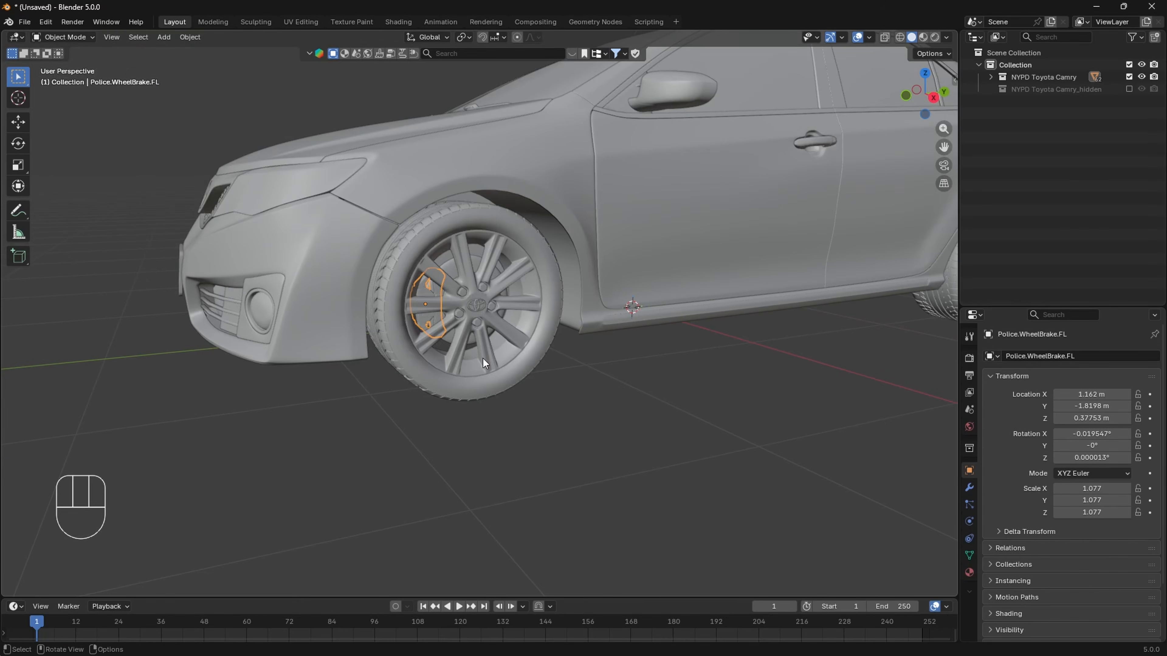
{"action": "scroll", "coordinate": [311, 390], "scroll_direction": "down", "scroll_amount": 5}
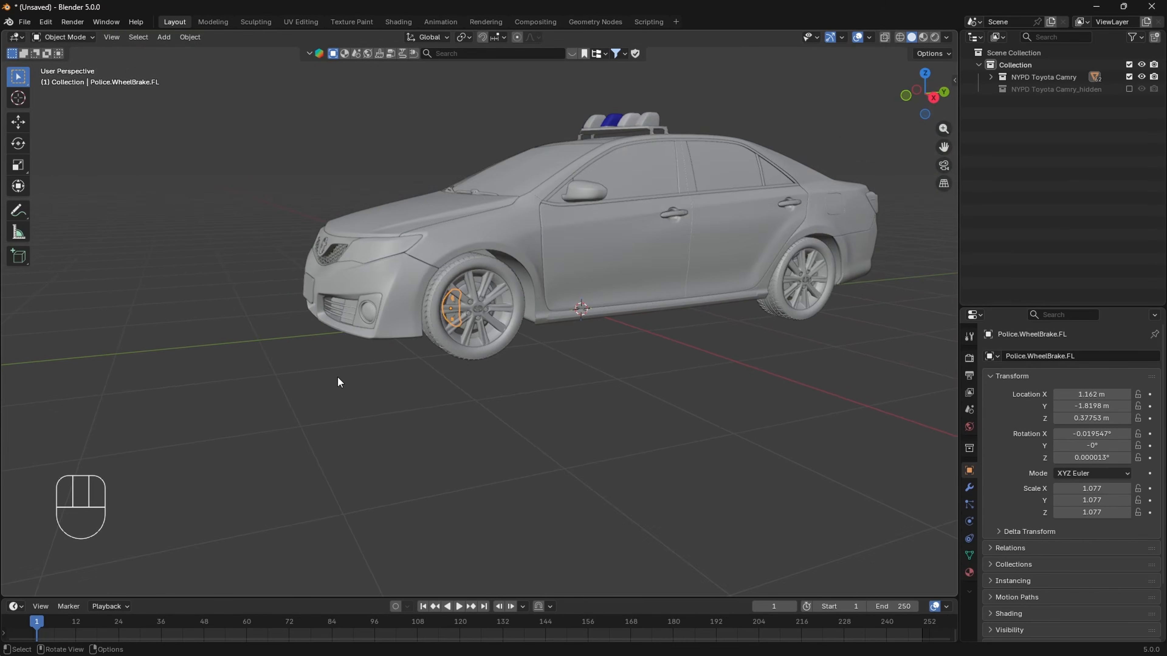
{"action": "middle_click_drag", "start_coordinate": [338, 382], "coordinate": [540, 343]}
{"action": "scroll", "coordinate": [496, 351], "scroll_direction": "up", "scroll_amount": 5}
{"action": "scroll", "coordinate": [521, 341], "scroll_direction": "up", "scroll_amount": 2}
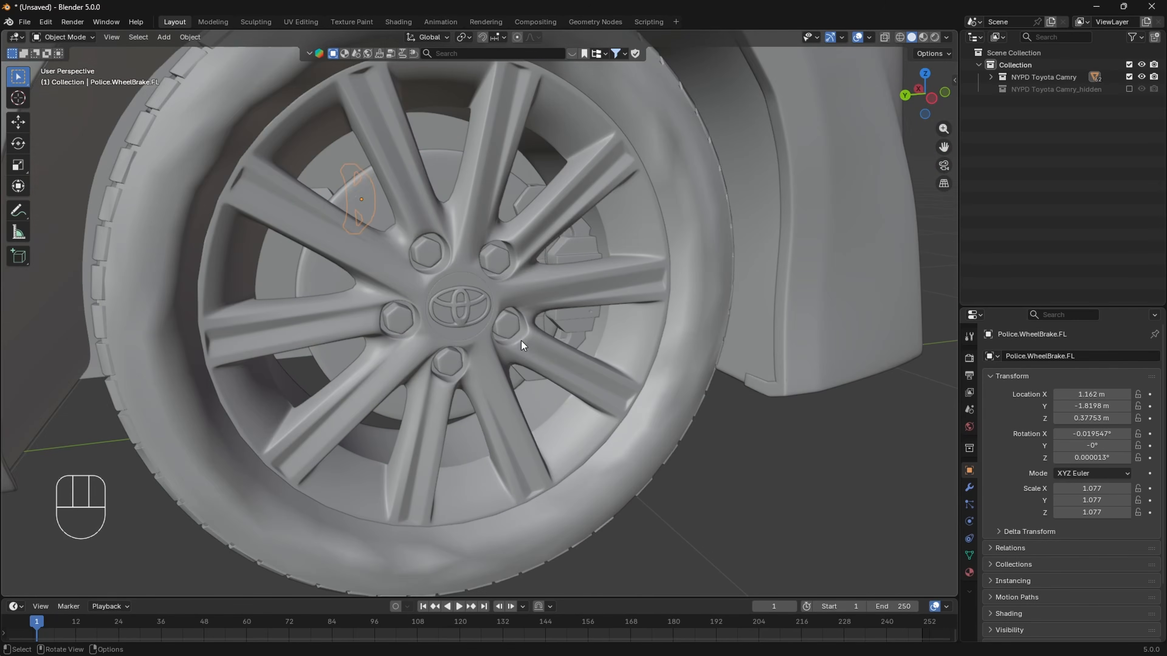
{"action": "scroll", "coordinate": [443, 229], "scroll_direction": "down", "scroll_amount": 2}
{"action": "mouse_move", "coordinate": [450, 227]}
{"action": "middle_mouse_down", "text": "shift"}
{"action": "mouse_move", "coordinate": [459, 242]}
{"action": "mouse_move", "coordinate": [453, 234]}
{"action": "middle_mouse_up", "text": "shift"}
{"action": "left_click", "coordinate": [453, 236]}
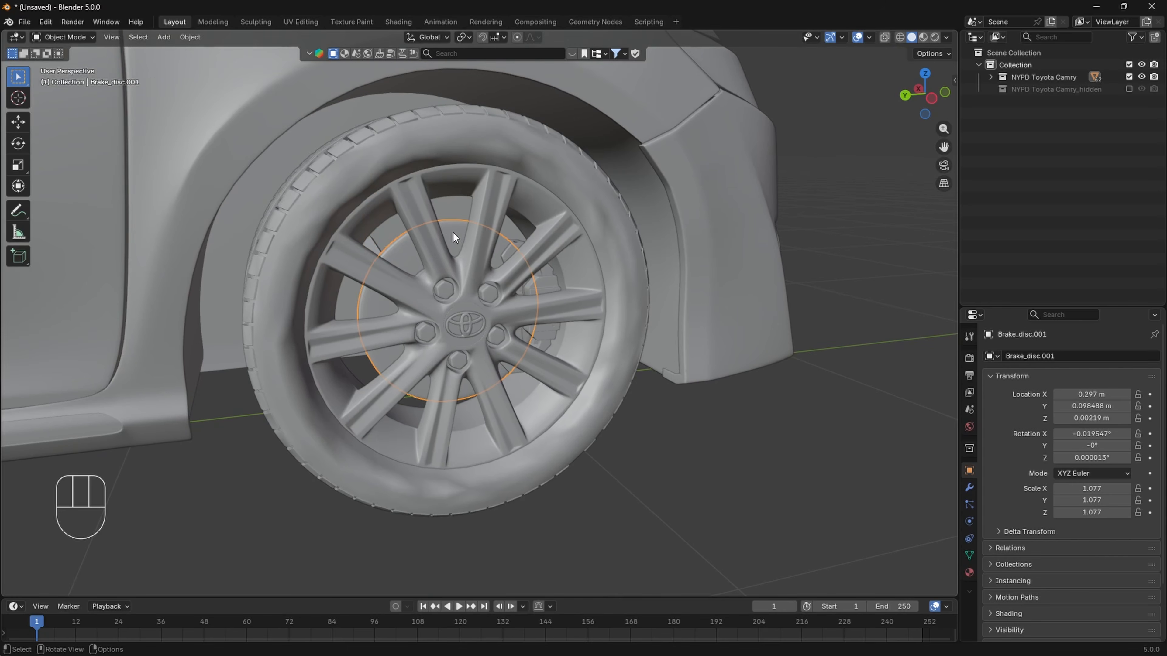
{"action": "left_click", "coordinate": [499, 215], "text": "shift"}
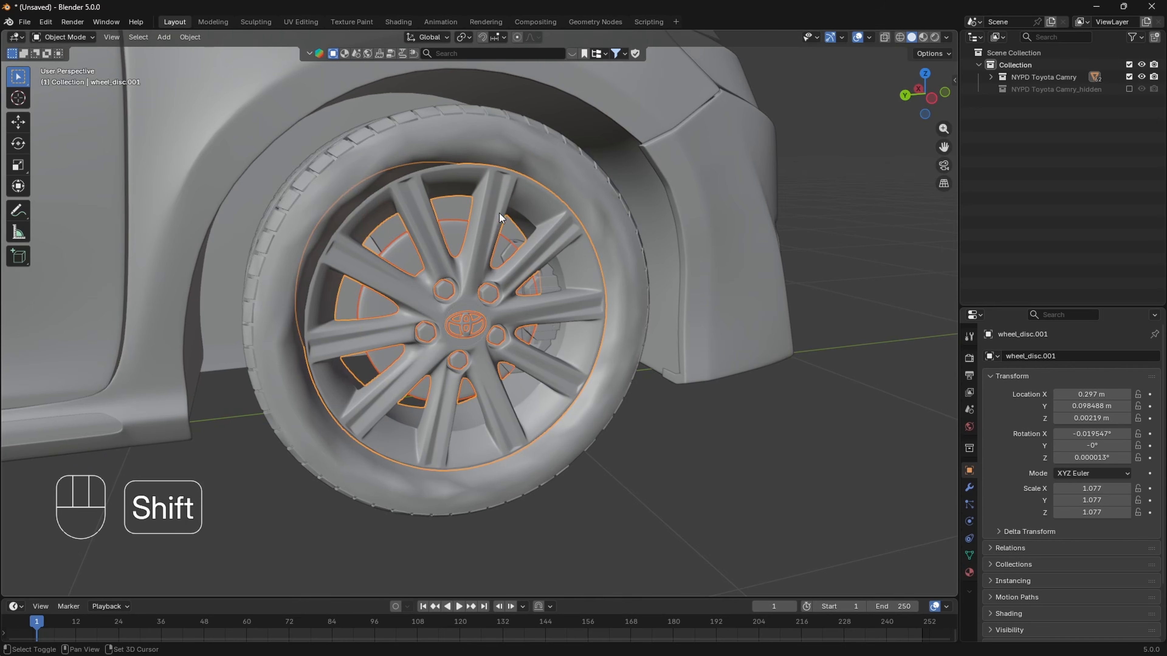
{"action": "left_click", "coordinate": [512, 137], "text": "shift"}
{"action": "key", "text": "ctrl+p"}
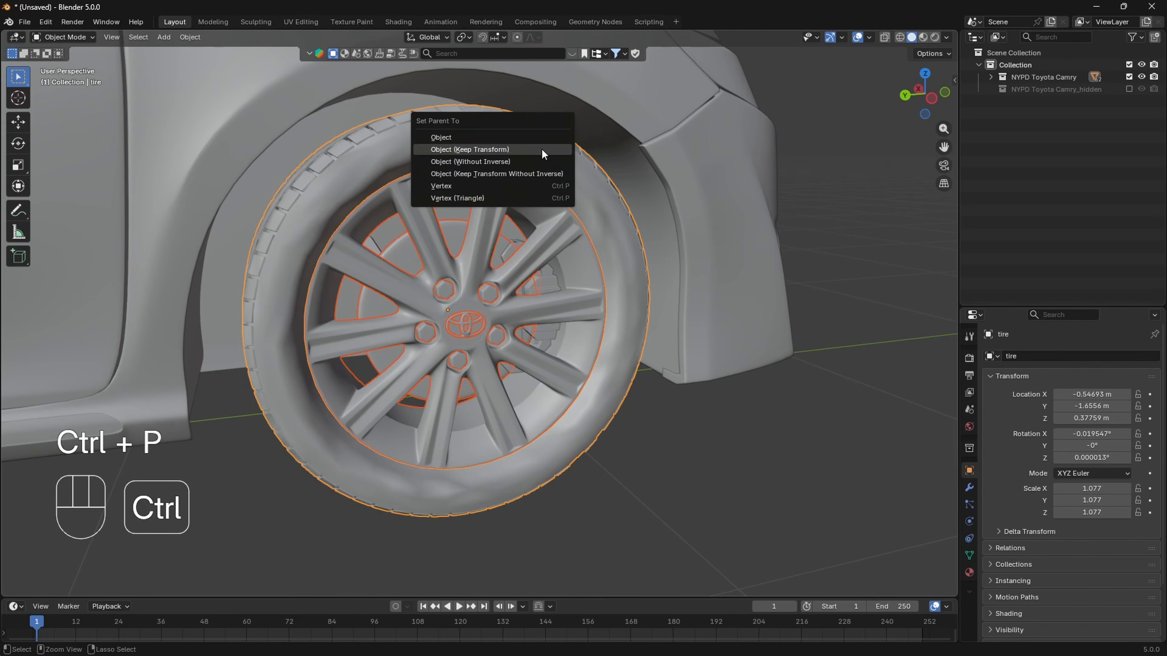
{"action": "left_click", "coordinate": [542, 152]}
{"action": "scroll", "coordinate": [499, 328], "scroll_direction": "down", "scroll_amount": 2}
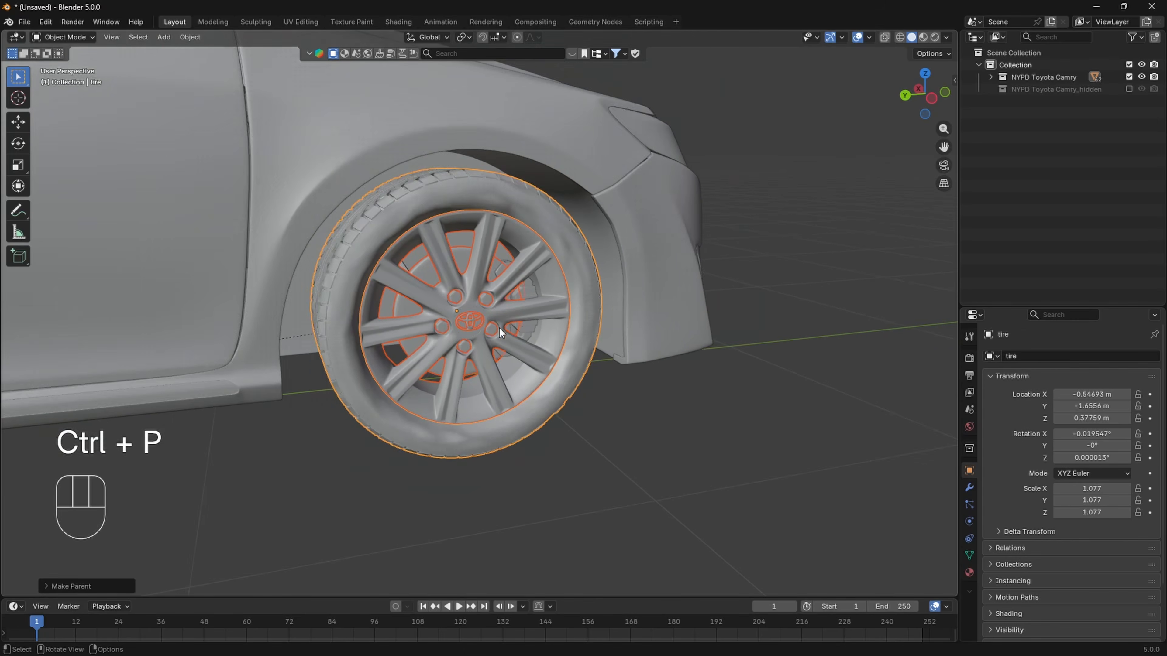
- Set the origins of Brake_disc.001, wheel_disc.001 and breakes.001 to their geometry
{"action": "scroll", "coordinate": [499, 328], "scroll_direction": "up", "scroll_amount": 4}
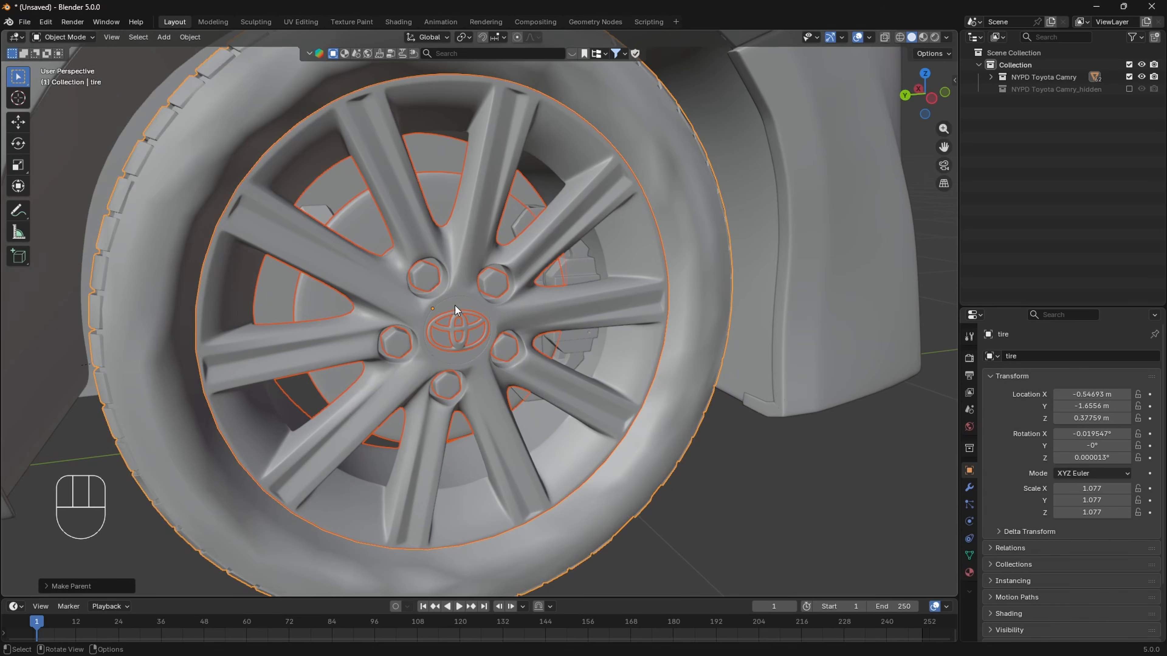
{"action": "scroll", "coordinate": [476, 278], "scroll_direction": "down", "scroll_amount": 2}
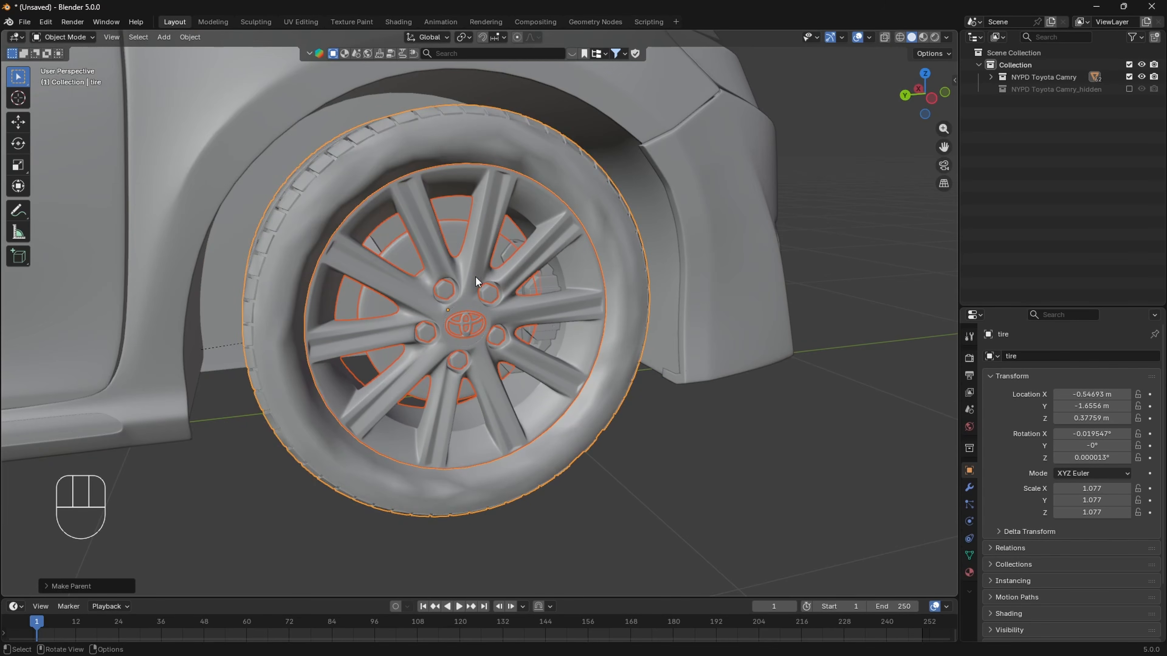
{"action": "left_click", "coordinate": [455, 230]}
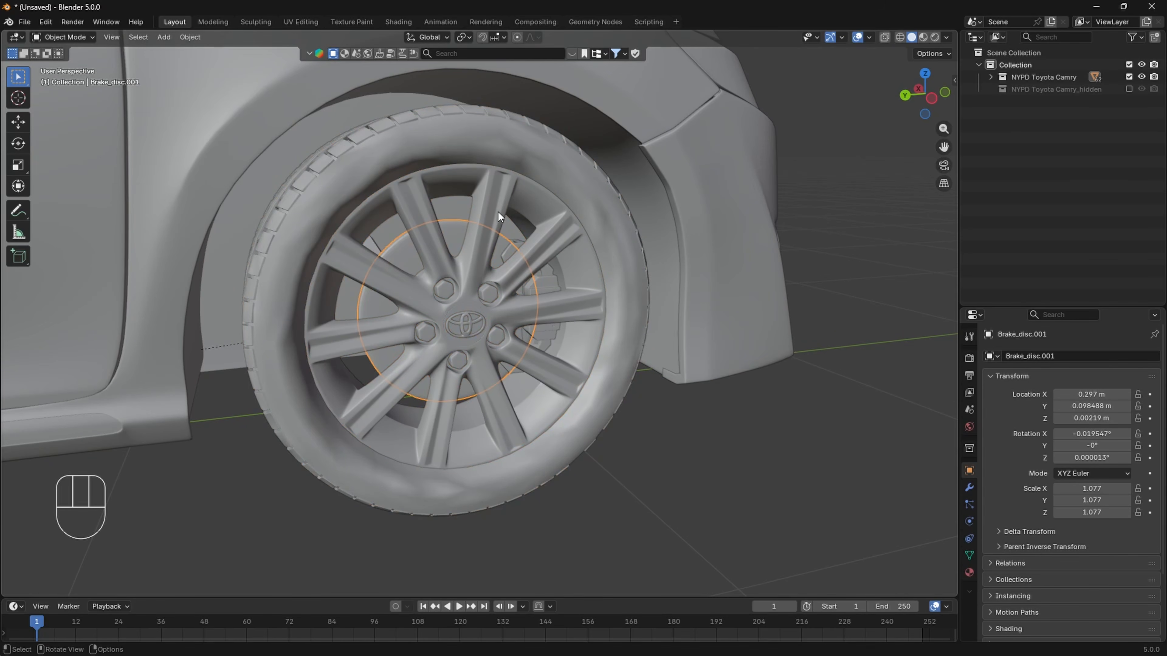
{"action": "left_click", "coordinate": [497, 188], "text": "shift"}
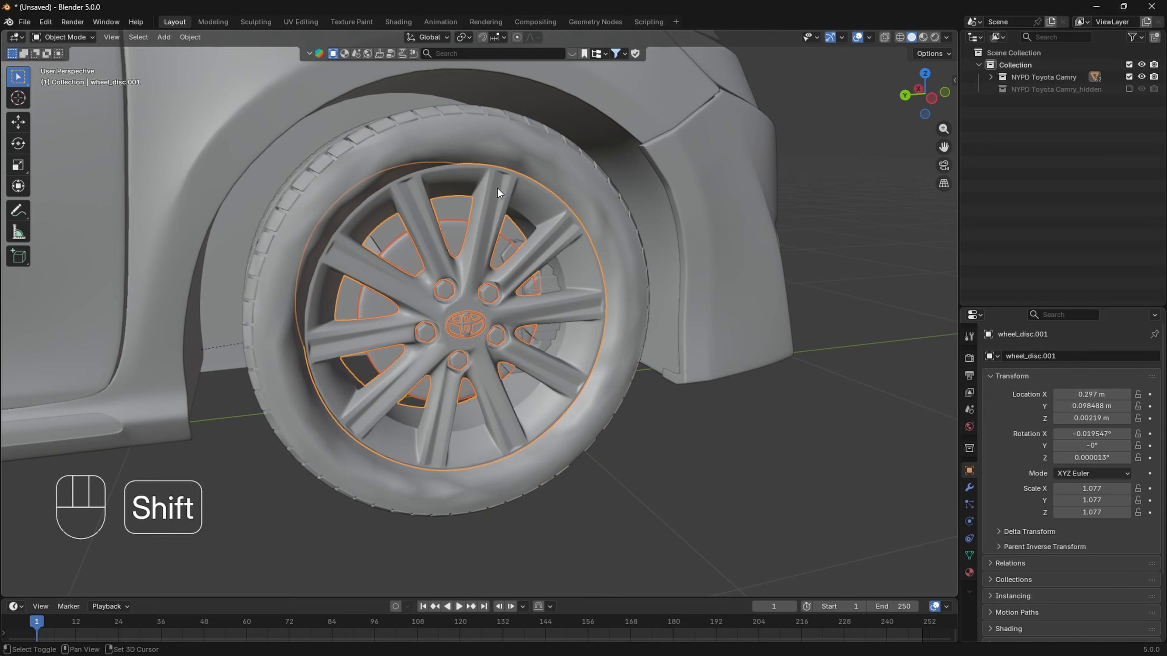
{"action": "left_click", "coordinate": [554, 275], "text": "shift"}
{"action": "right_click", "coordinate": [555, 278]}
{"action": "mouse_move", "coordinate": [556, 280]}
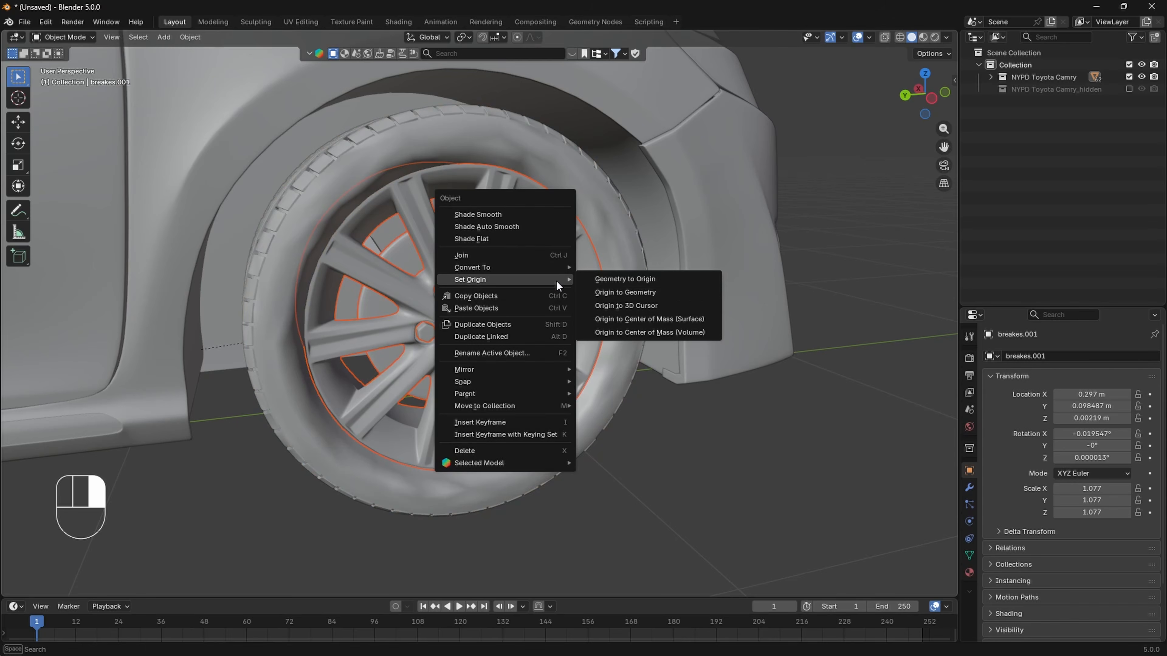
{"action": "left_click", "coordinate": [606, 293]}
{"action": "left_click", "coordinate": [494, 332]}
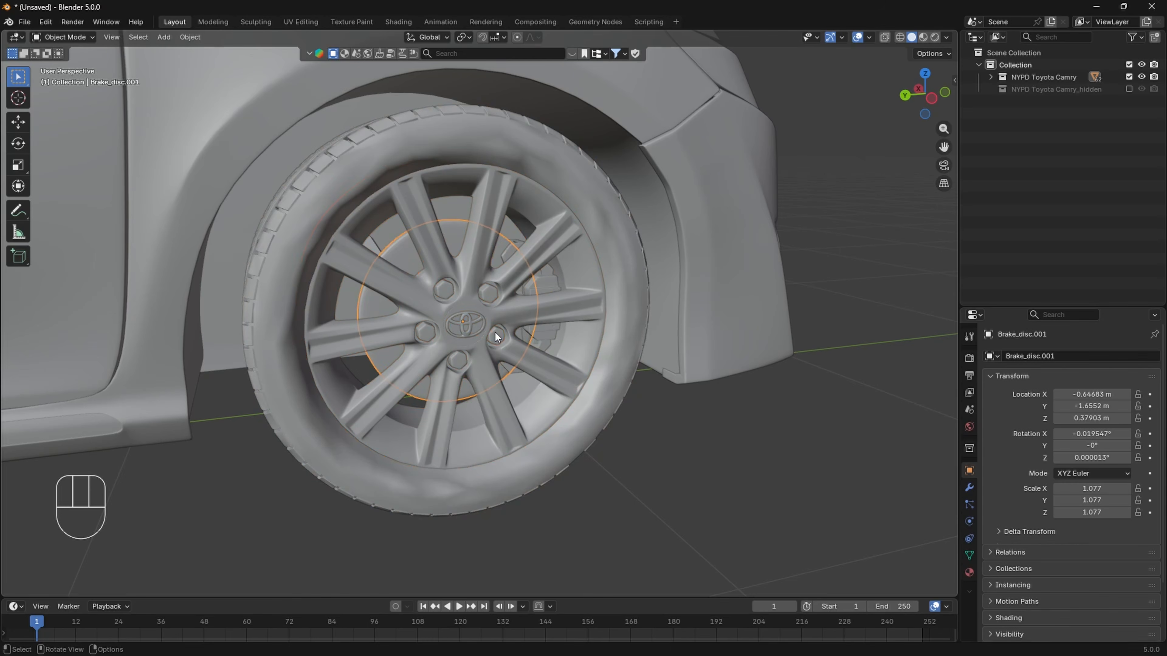
- Separate the wheel nuts and Toyota emblem from Brake_disc.001 into their own object and return to solid Object Mode
{"action": "scroll", "coordinate": [485, 309], "scroll_direction": "down", "scroll_amount": 2}
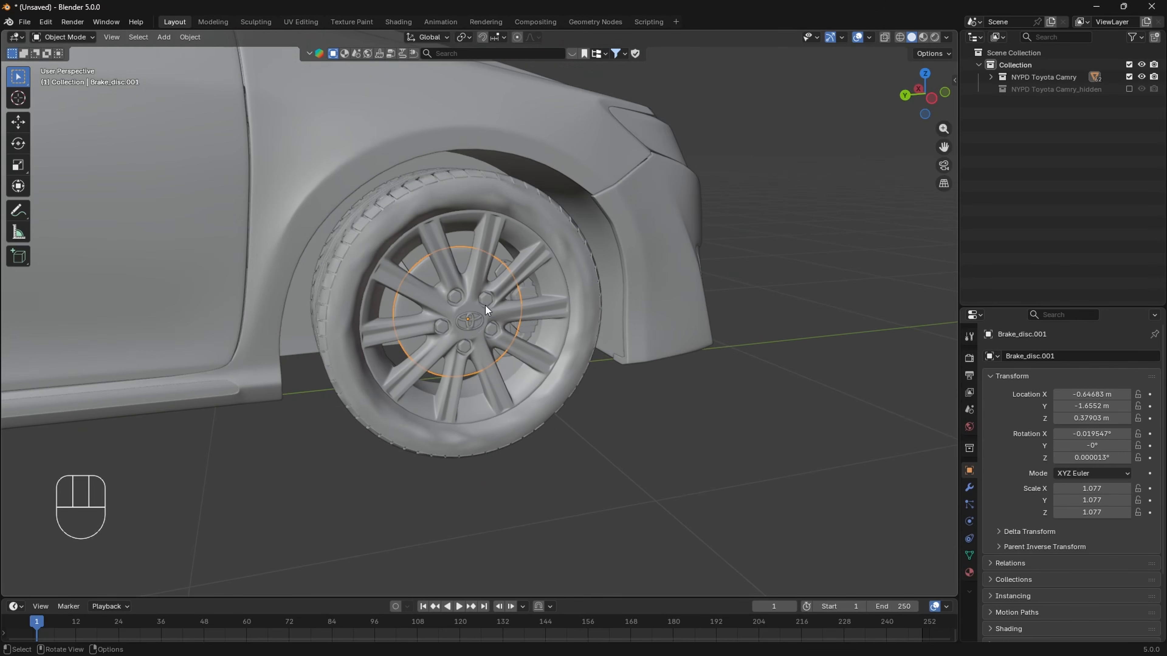
{"action": "key", "text": "Tab"}
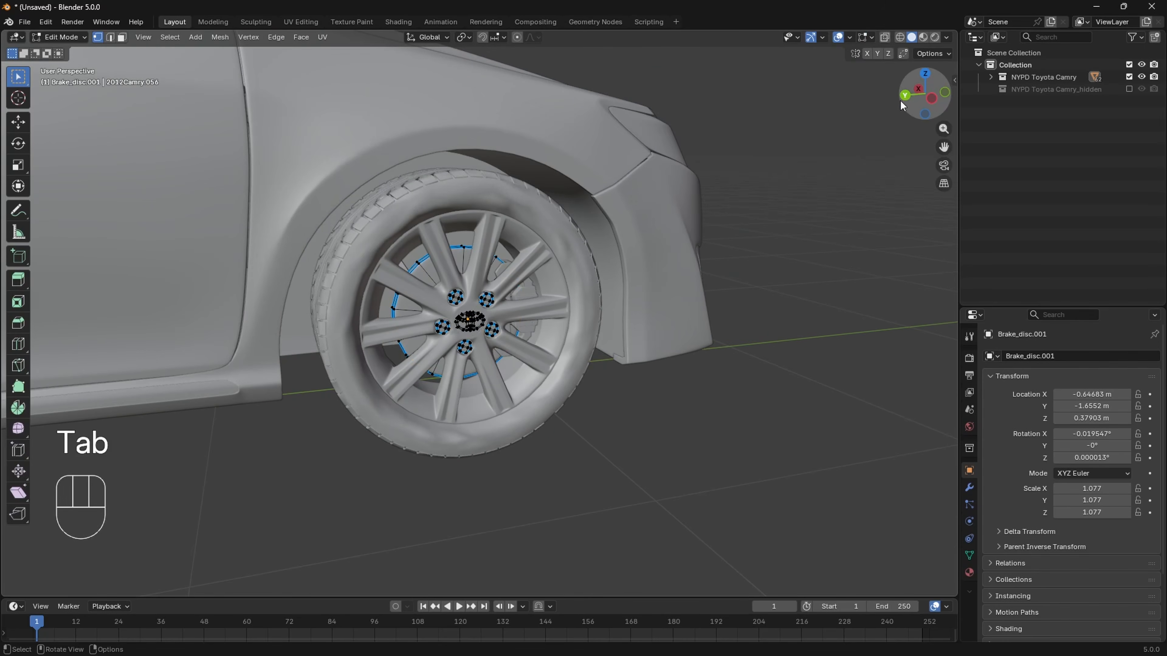
{"action": "left_click", "coordinate": [905, 96]}
{"action": "key", "text": "z"}
{"action": "left_click", "coordinate": [633, 263]}
{"action": "middle_click_drag", "start_coordinate": [699, 288], "coordinate": [487, 331], "text": "shift"}
{"action": "scroll", "coordinate": [487, 331], "scroll_direction": "up", "scroll_amount": 6}
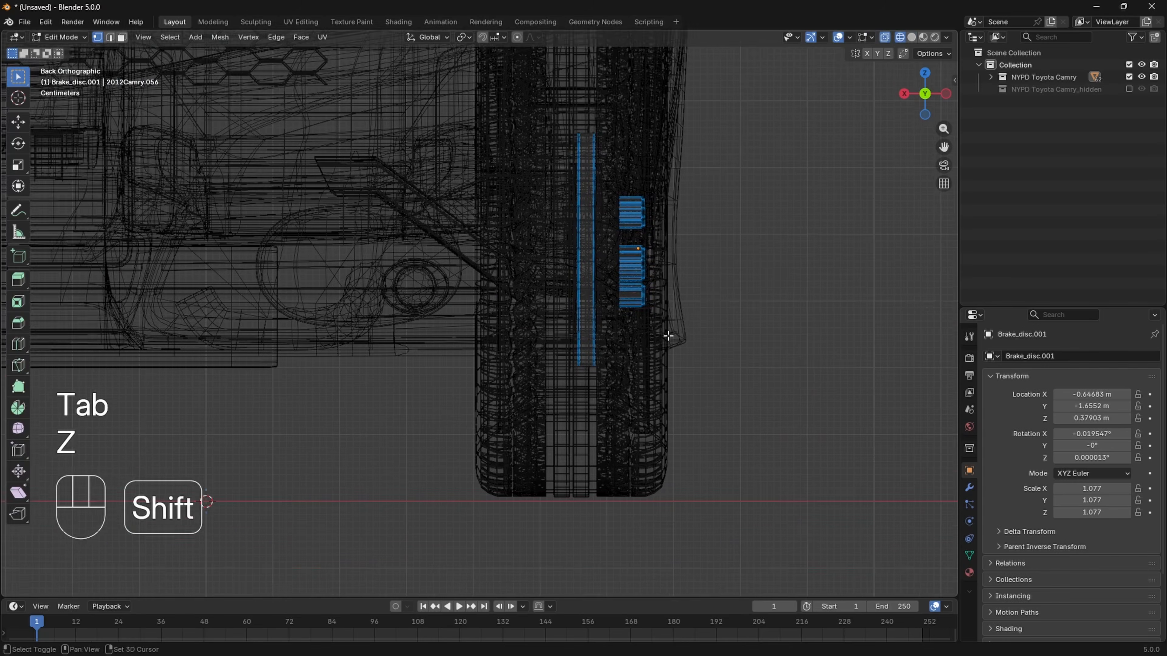
{"action": "middle_click_drag", "start_coordinate": [669, 336], "coordinate": [576, 388], "text": "shift"}
{"action": "left_click_drag", "start_coordinate": [619, 432], "coordinate": [526, 213]}
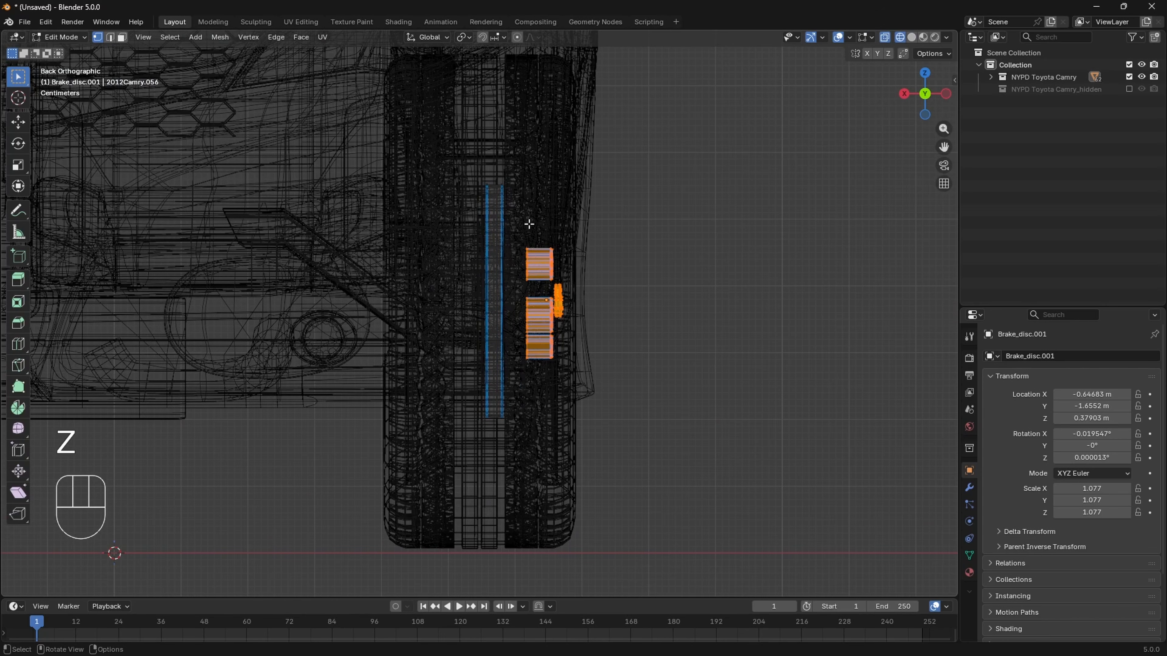
{"action": "key", "text": "p"}
{"action": "left_click", "coordinate": [536, 272]}
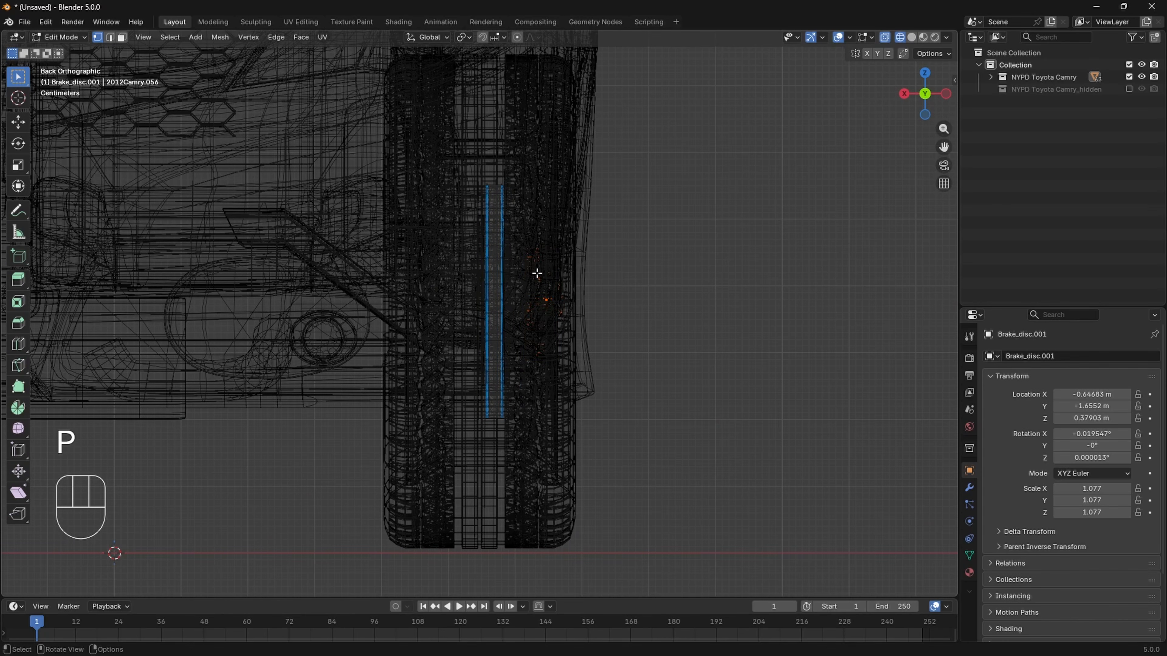
{"action": "middle_click_drag", "start_coordinate": [472, 259], "coordinate": [350, 298]}
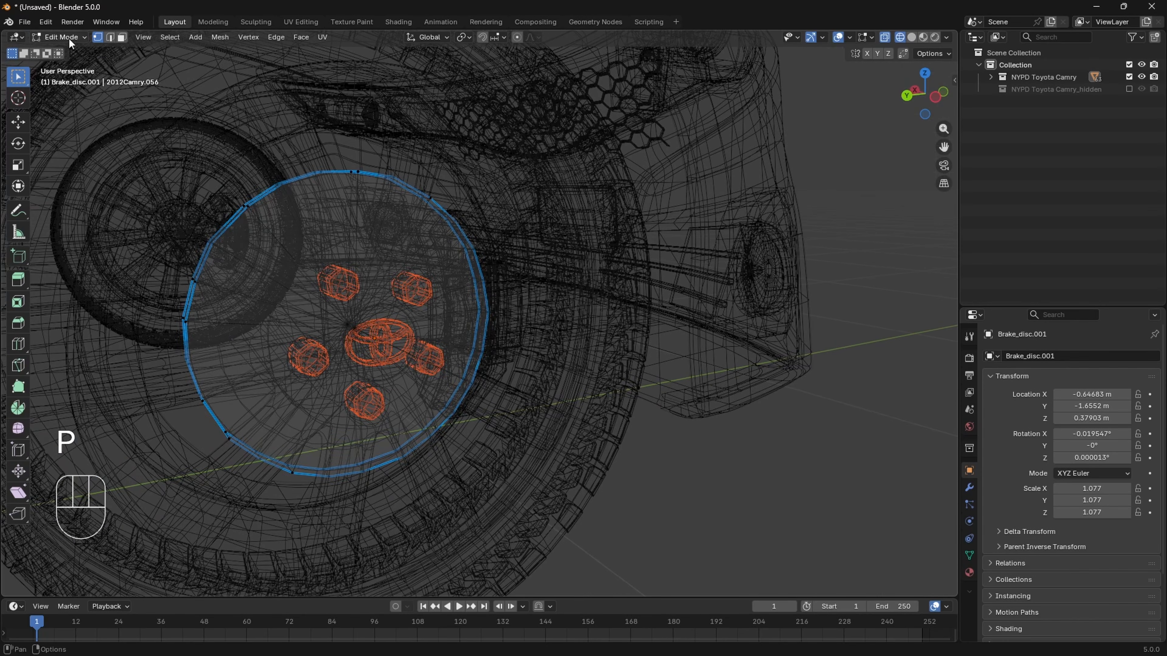
{"action": "left_click", "coordinate": [60, 36]}
{"action": "left_click", "coordinate": [74, 49]}
{"action": "key", "text": "z"}
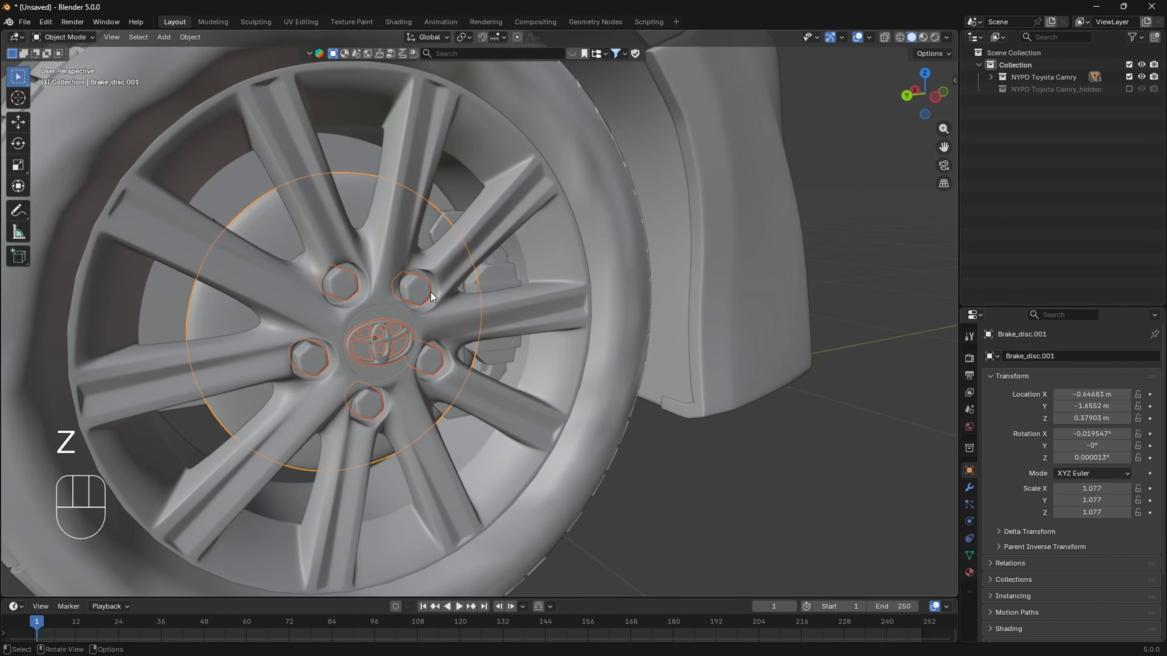
- Parent the separated nuts and emblem to wheel_disc.001 with Object (Keep Transform)
{"action": "left_click", "coordinate": [423, 293]}
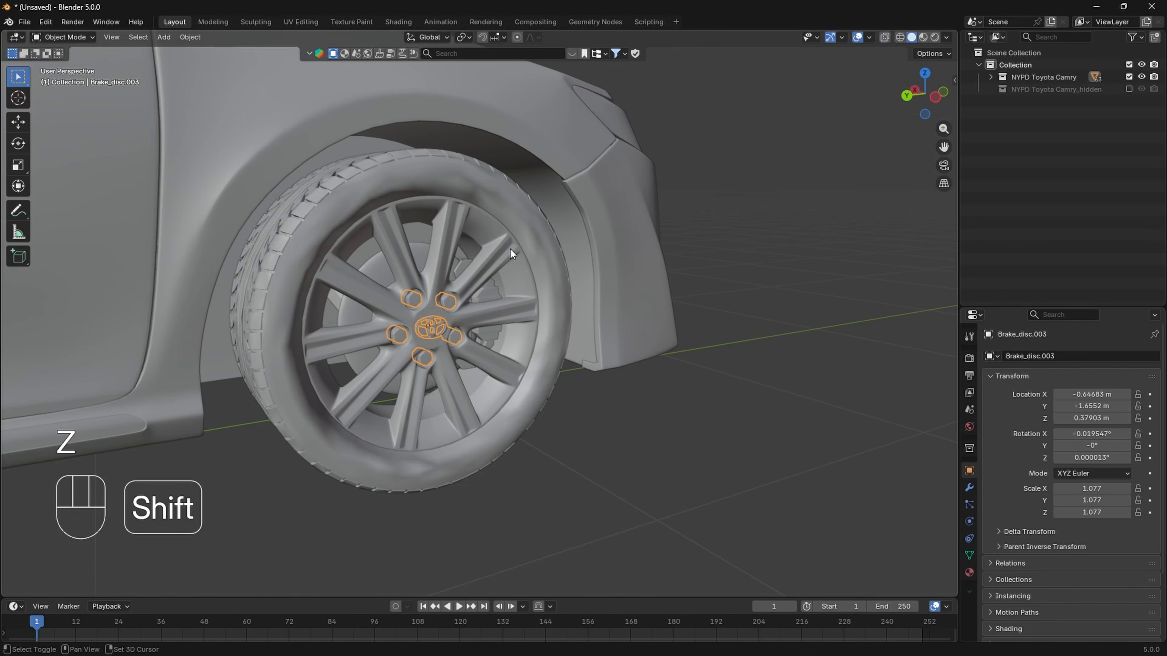
{"action": "left_click", "coordinate": [510, 249], "text": "shift"}
{"action": "key", "text": "ctrl+p"}
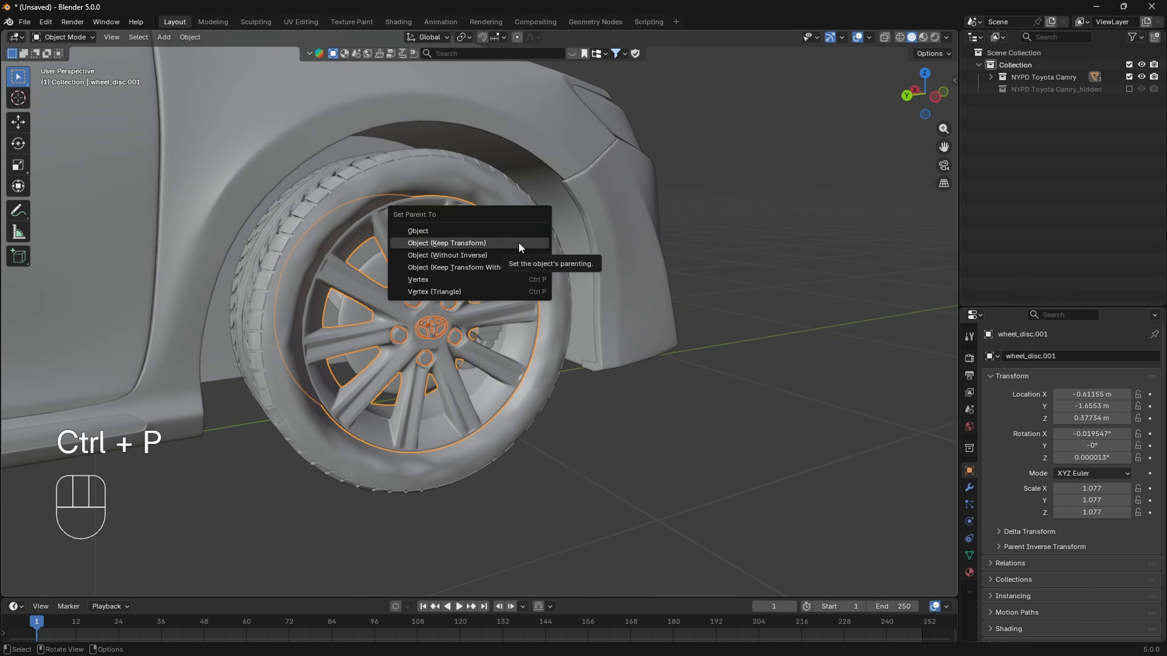
- Test-move the front tire to check that its attached parts follow, and undo the move
{"action": "key", "text": "ctrl+z"}
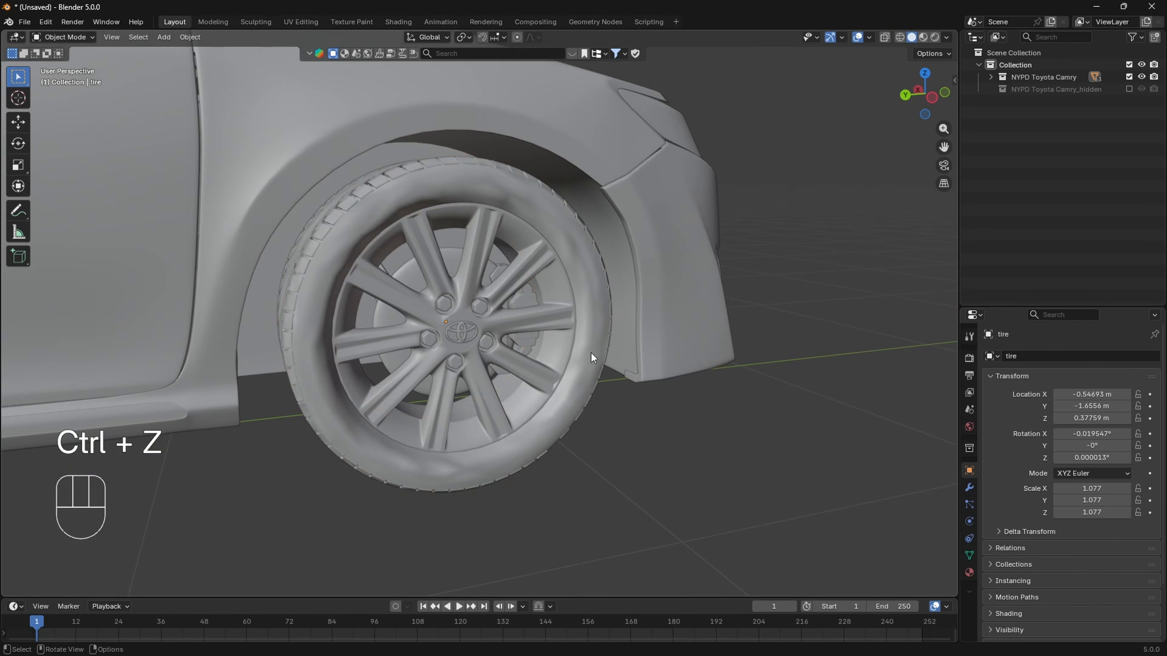
{"action": "left_click", "coordinate": [597, 345]}
{"action": "key", "text": "g"}
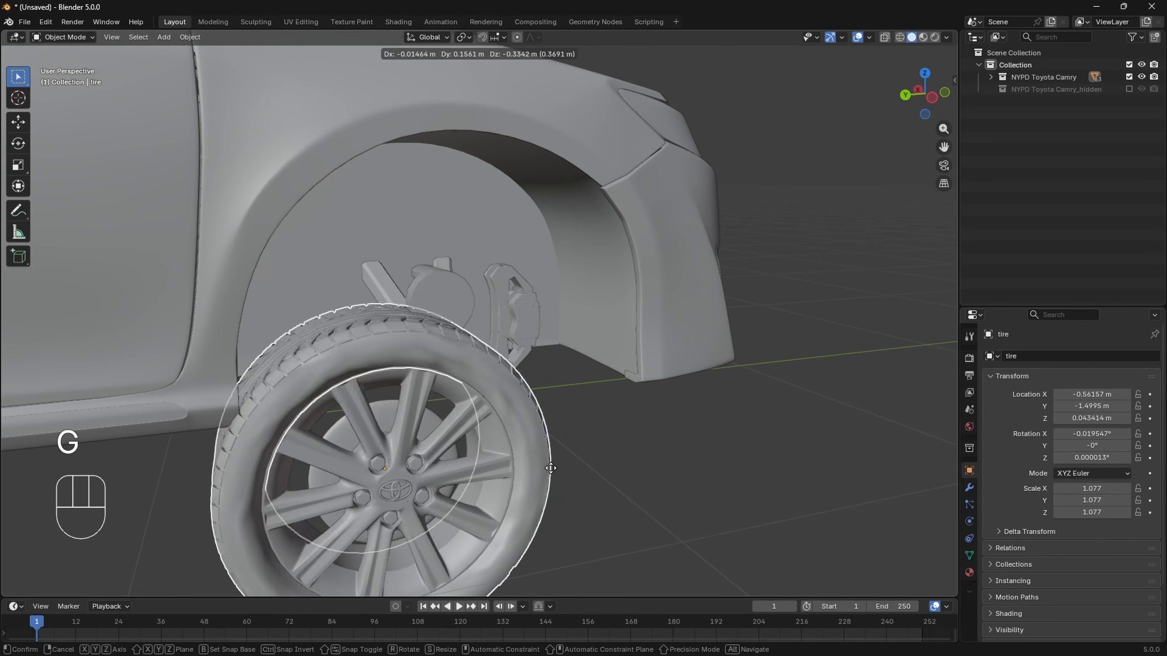
{"action": "left_click", "coordinate": [612, 381]}
{"action": "key", "text": "ctrl+z"}
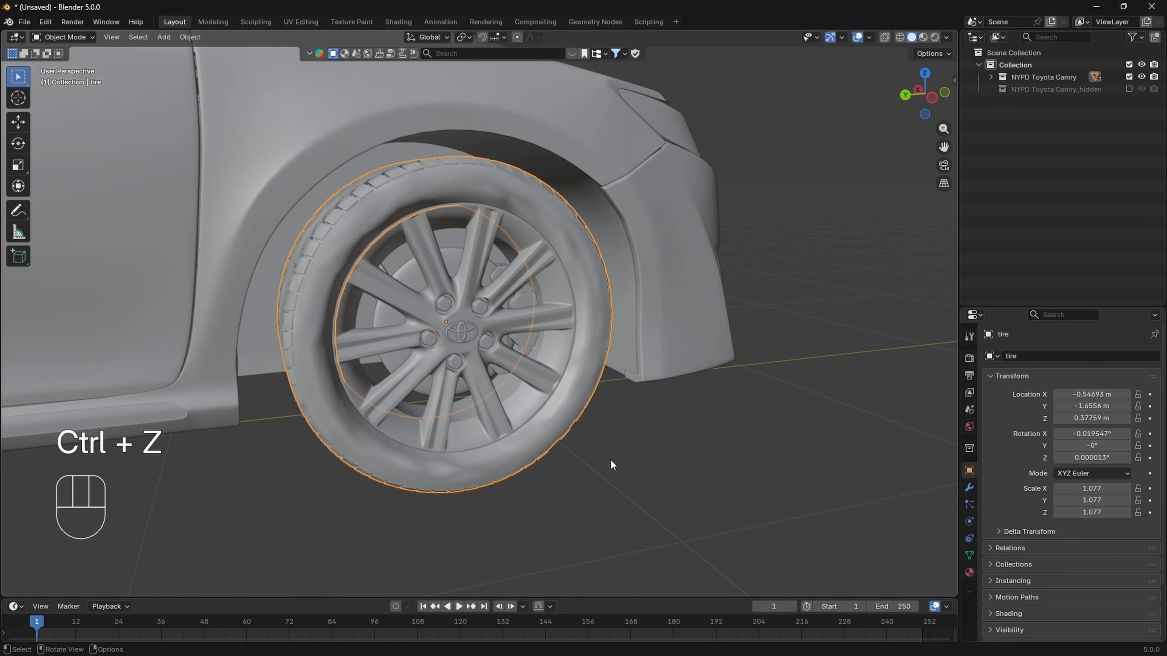
{"action": "key", "text": "ctrl+z"}
- Rename the front tire object as Police.Wheel.FR, reusing the copied wheel name
{"action": "left_click", "coordinate": [593, 327]}
{"action": "key", "text": "F2"}
{"action": "key", "text": "ctrl+BackSpace"}
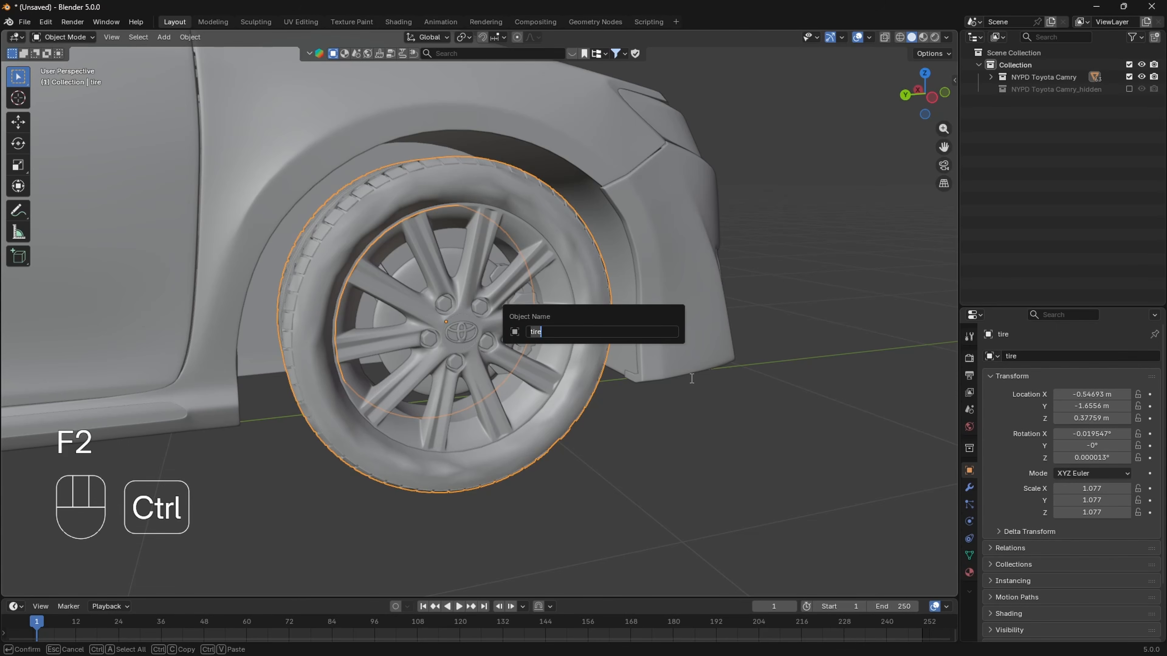
{"action": "type", "text": "Police.Wheel.FL"}
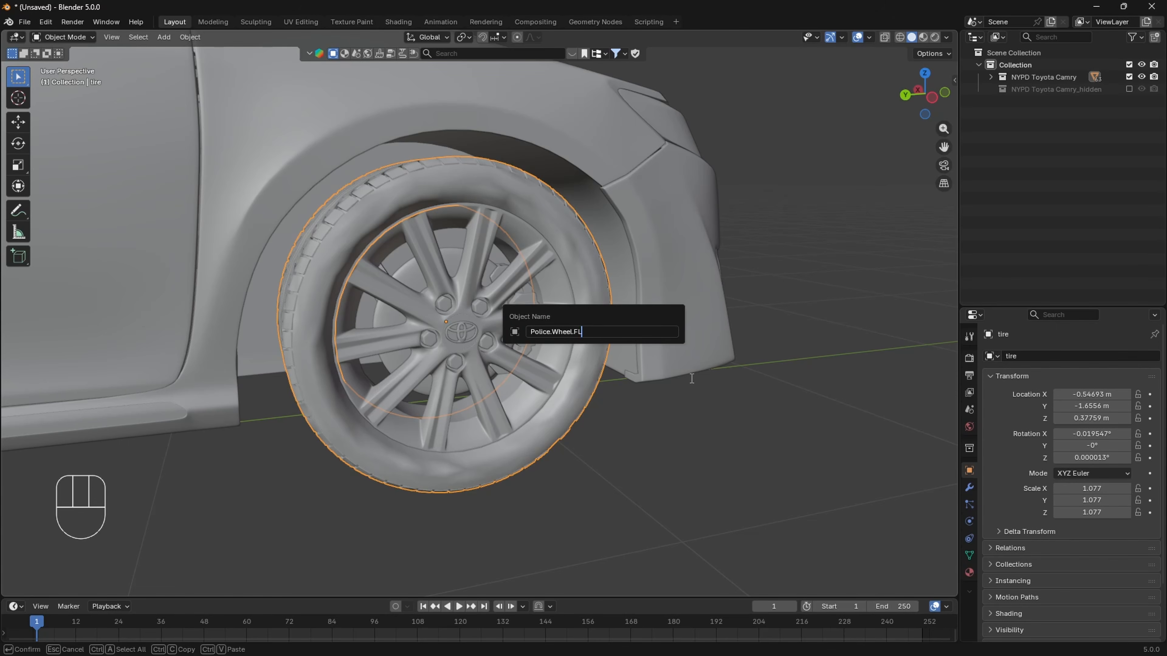
{"action": "key", "text": "BackSpace"}
{"action": "key", "text": "Return"}
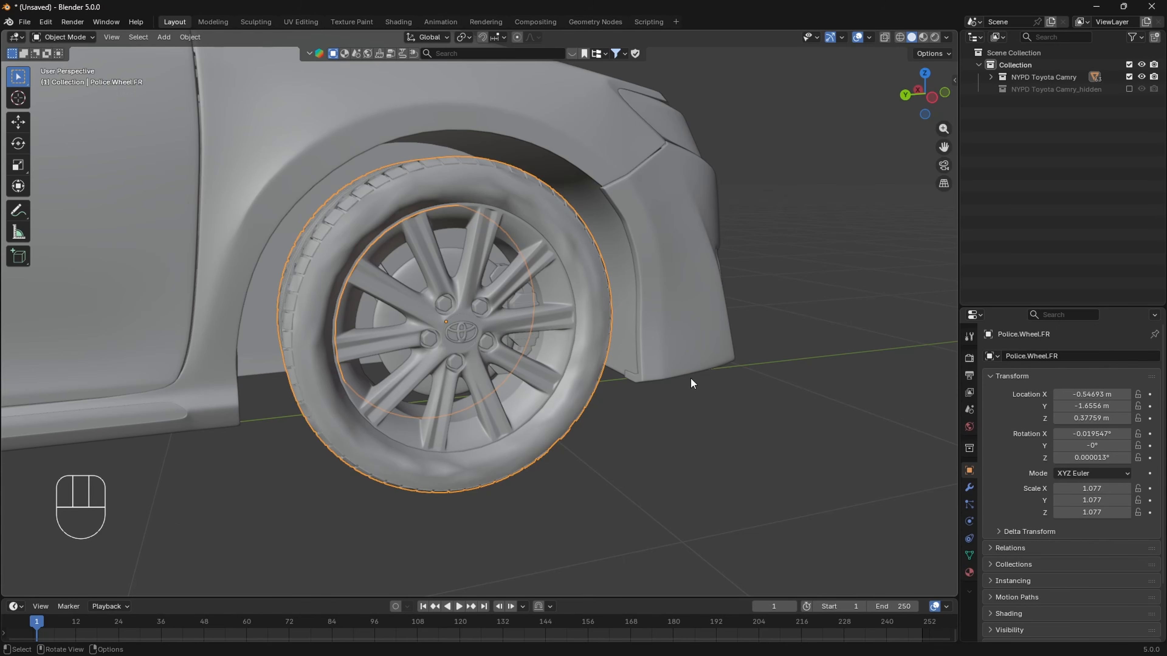
- Rename the breakes.001 object behind the same wheel as Police.WheelBrake.FR
{"action": "left_click", "coordinate": [542, 311]}
{"action": "scroll", "coordinate": [537, 304], "scroll_direction": "up", "scroll_amount": 1}
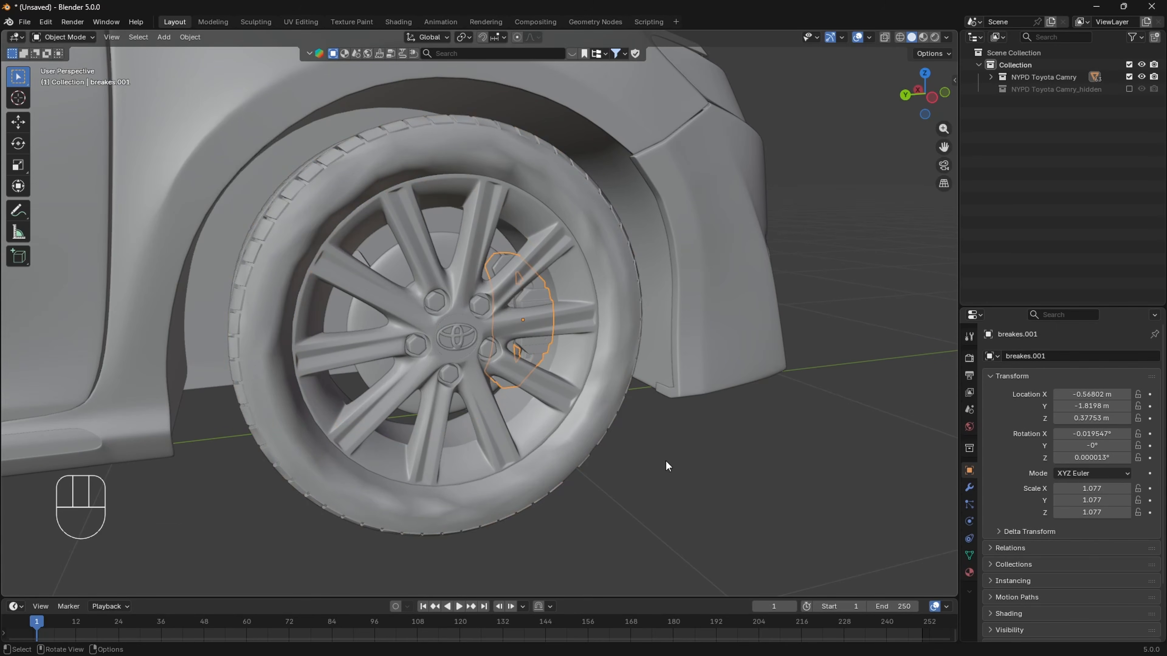
{"action": "key", "text": "F2"}
{"action": "type", "text": "Police.Wheel.FL"}
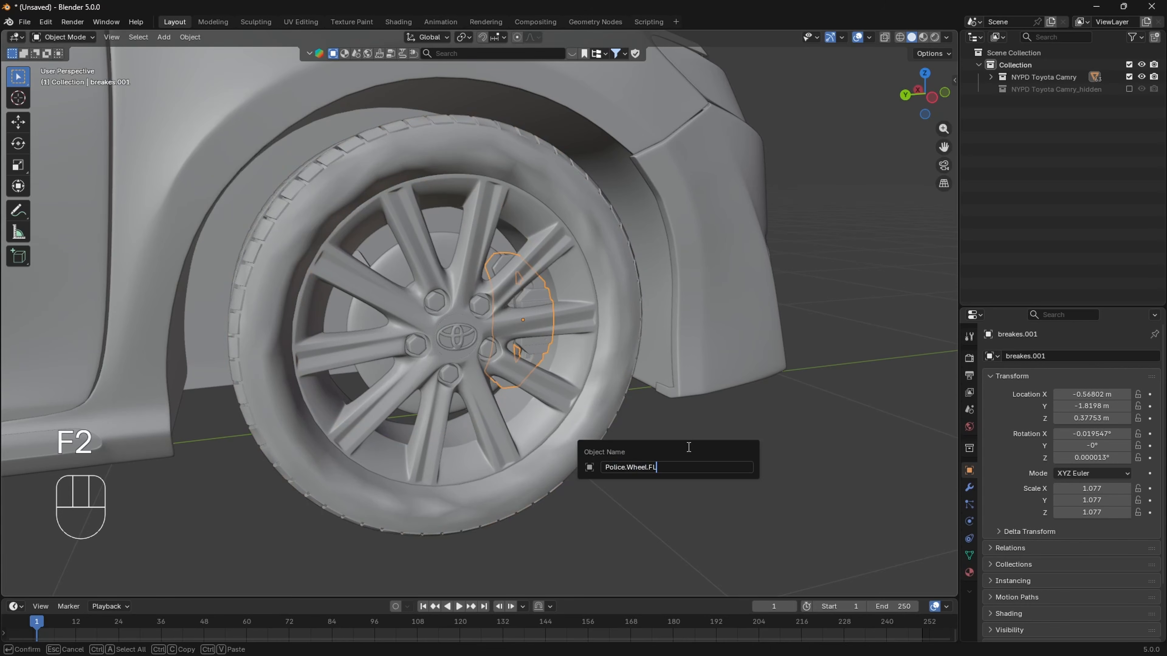
{"action": "key", "text": "BackSpace"}
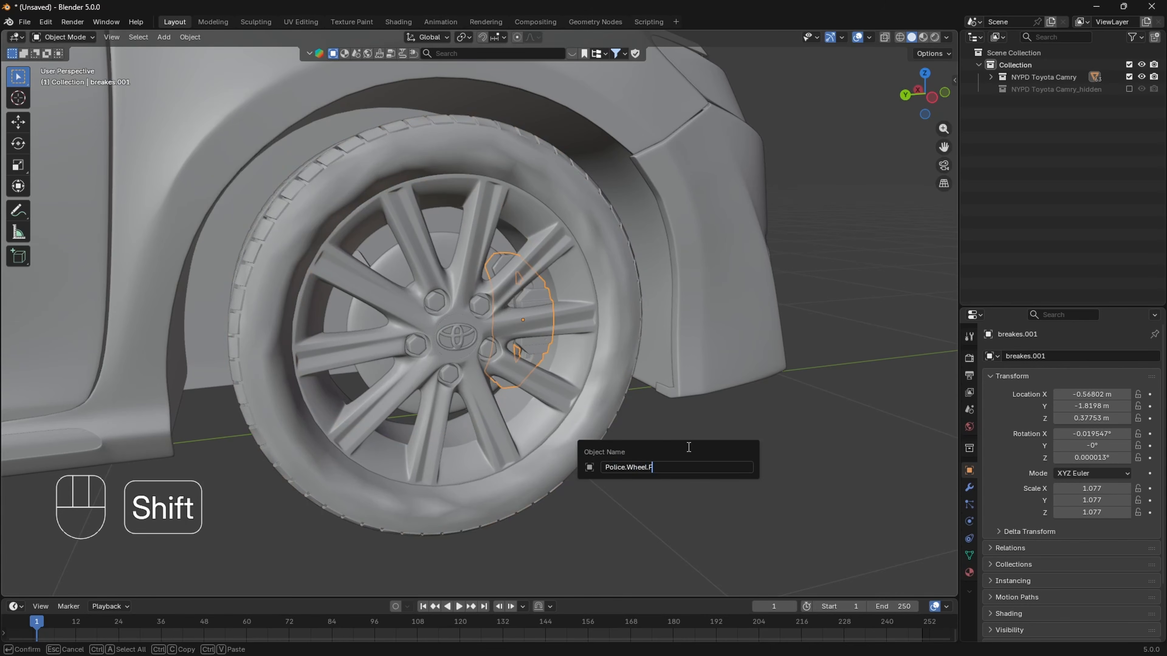
{"action": "type", "text": "R"}
{"action": "key", "text": "Left"}
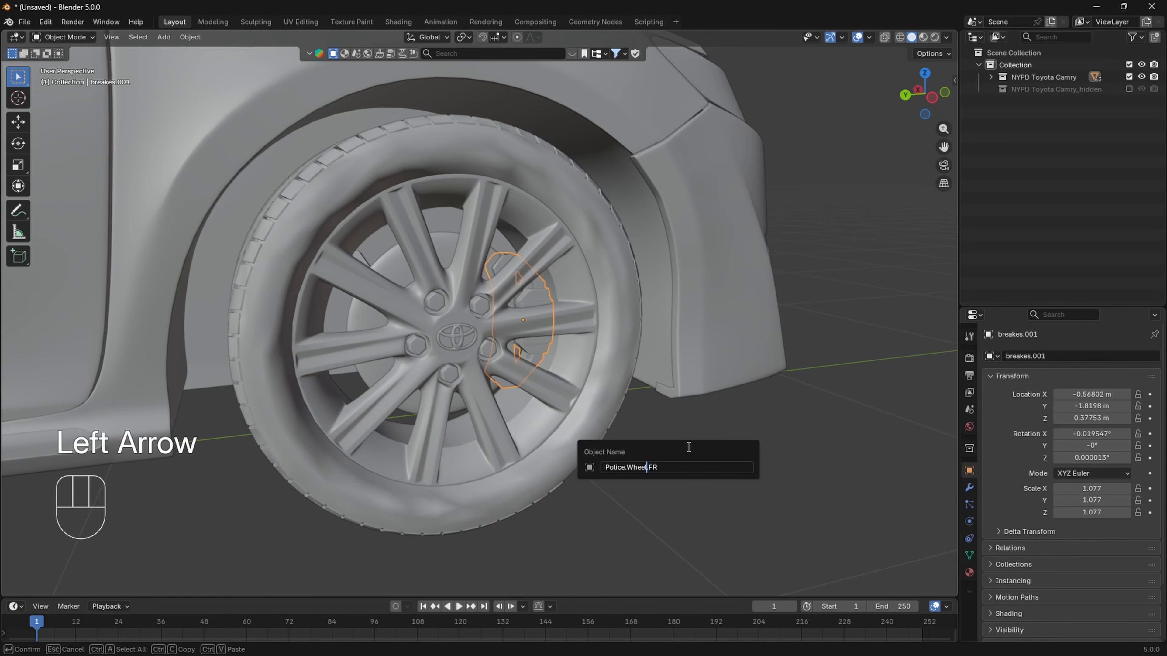
{"action": "key", "text": "shift"}
{"action": "type", "text": "BR"}
{"action": "key", "text": "BackSpace"}
{"action": "type", "text": "rake"}
{"action": "key", "text": "Return"}
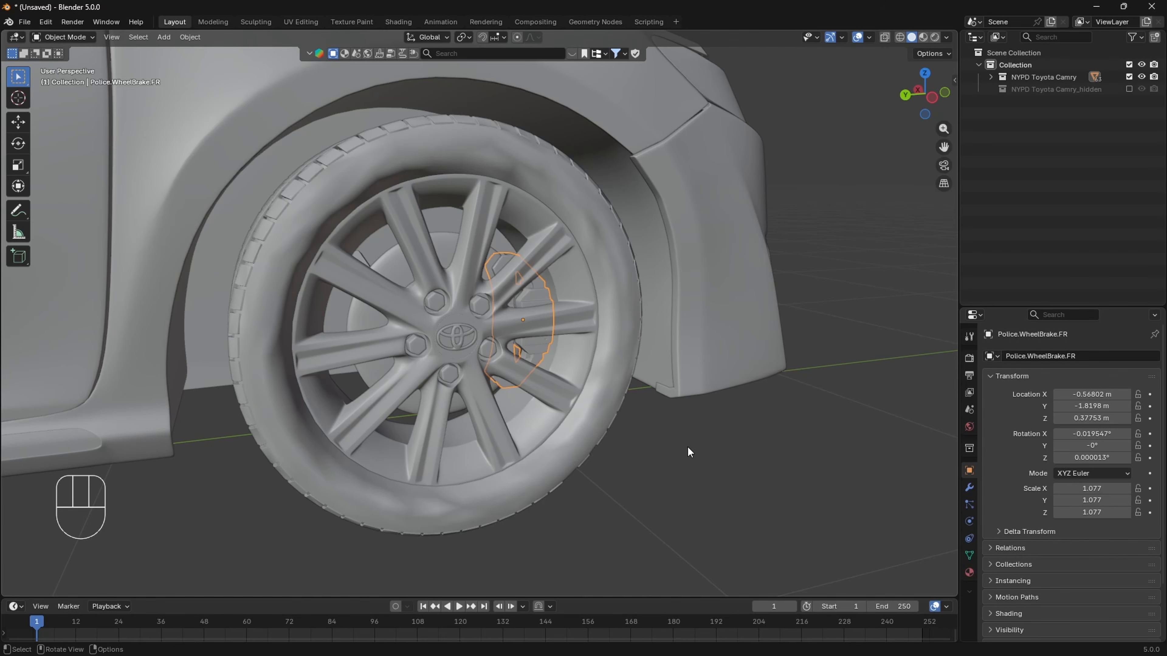
- Parent the wheel disc and brake disc of the rear wheel on the same side to tire.003 with Object (Keep Transform)
{"action": "scroll", "coordinate": [687, 446], "scroll_direction": "down", "scroll_amount": 5}
{"action": "middle_click_drag", "start_coordinate": [423, 399], "coordinate": [573, 423], "text": "shift"}
{"action": "scroll", "coordinate": [574, 424], "scroll_direction": "down", "scroll_amount": 4}
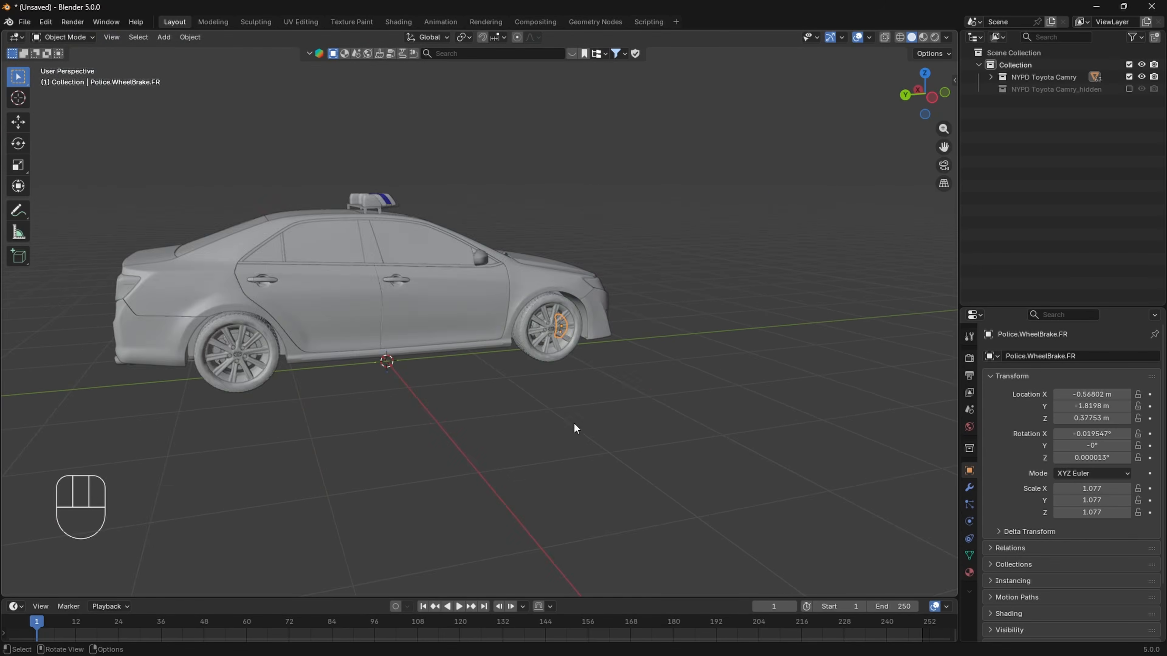
{"action": "middle_click_drag", "start_coordinate": [294, 430], "coordinate": [489, 417], "text": "shift"}
{"action": "scroll", "coordinate": [475, 411], "scroll_direction": "up", "scroll_amount": 4}
{"action": "scroll", "coordinate": [491, 417], "scroll_direction": "up", "scroll_amount": 3}
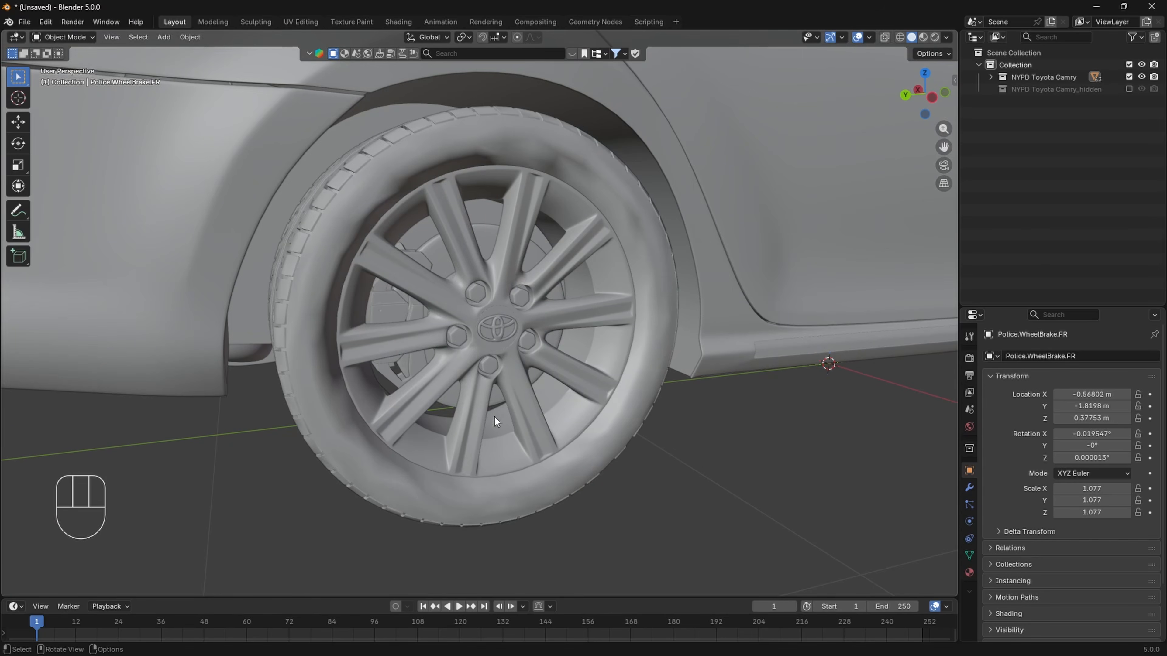
{"action": "left_click", "coordinate": [533, 261]}
{"action": "left_click", "coordinate": [571, 249], "text": "shift"}
{"action": "left_click", "coordinate": [628, 199], "text": "shift"}
{"action": "key", "text": "ctrl+p"}
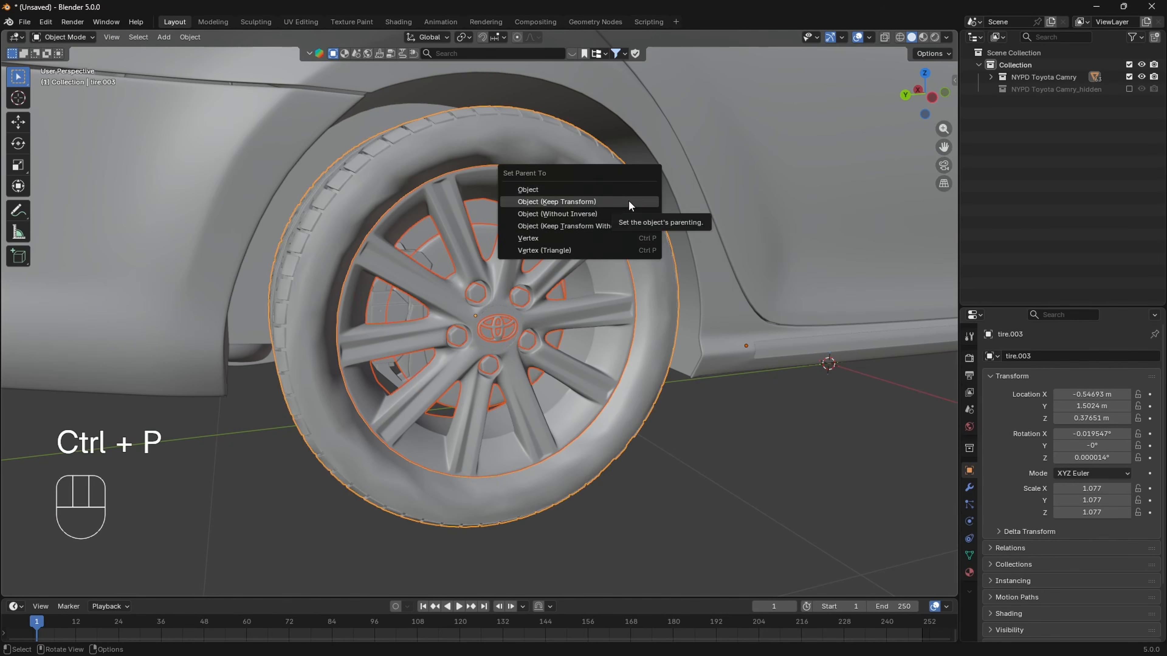
{"action": "left_click", "coordinate": [628, 200]}
- Set the origins of the rear wheel and brake parts to their geometry, and separate the nuts and emblem from brake_disc
{"action": "left_click", "coordinate": [522, 203], "text": "shift"}
{"action": "left_click", "coordinate": [398, 306], "text": "shift"}
{"action": "right_click", "coordinate": [397, 309]}
{"action": "left_click", "coordinate": [471, 322]}
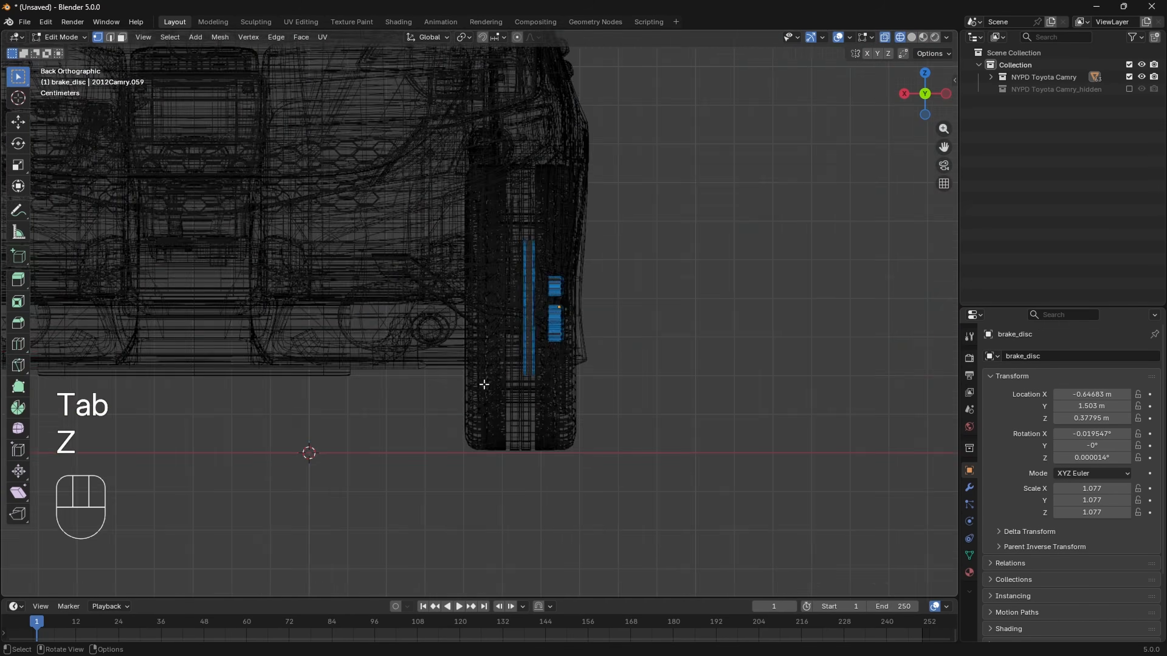
{"action": "key", "text": "p"}
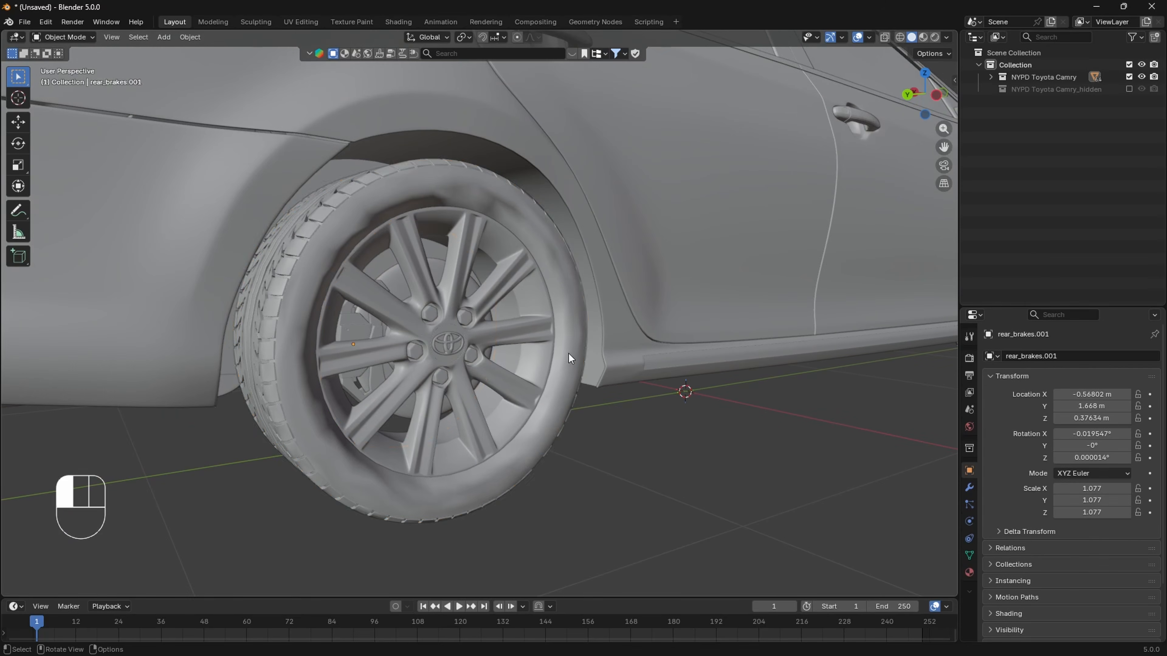
- Rename the tire.003 object as Police.Wheel.RR
{"action": "left_click", "coordinate": [569, 354]}
{"action": "key", "text": "F2"}
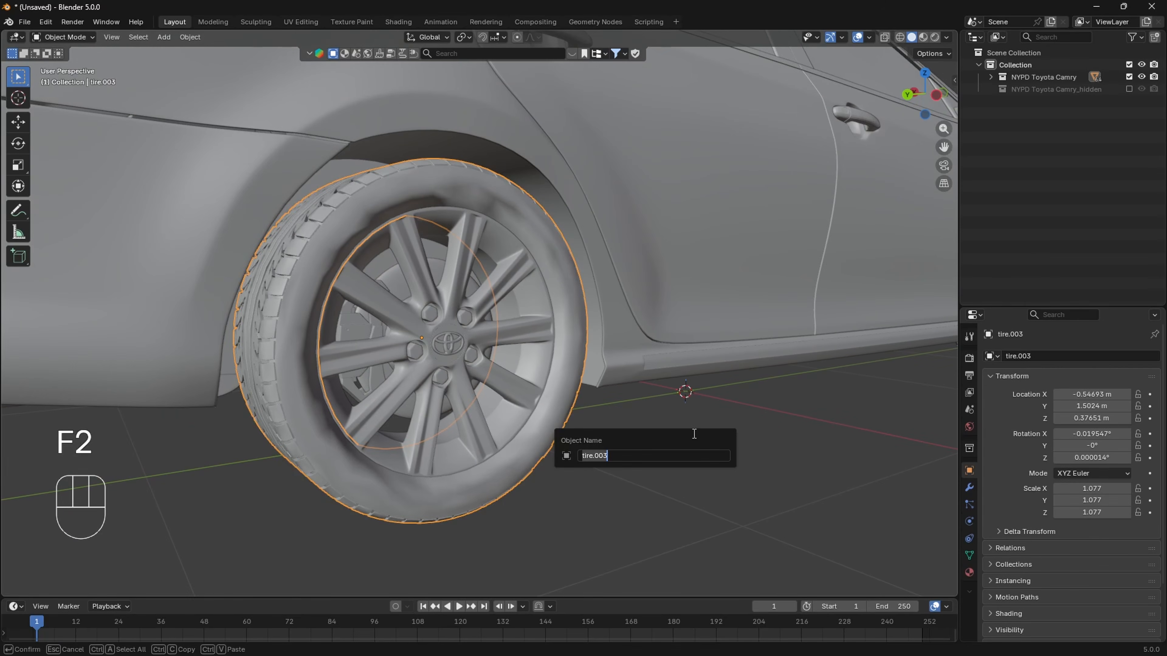
{"action": "type", "text": "Police.Wheel.FL"}
{"action": "key", "text": "BackSpace"}
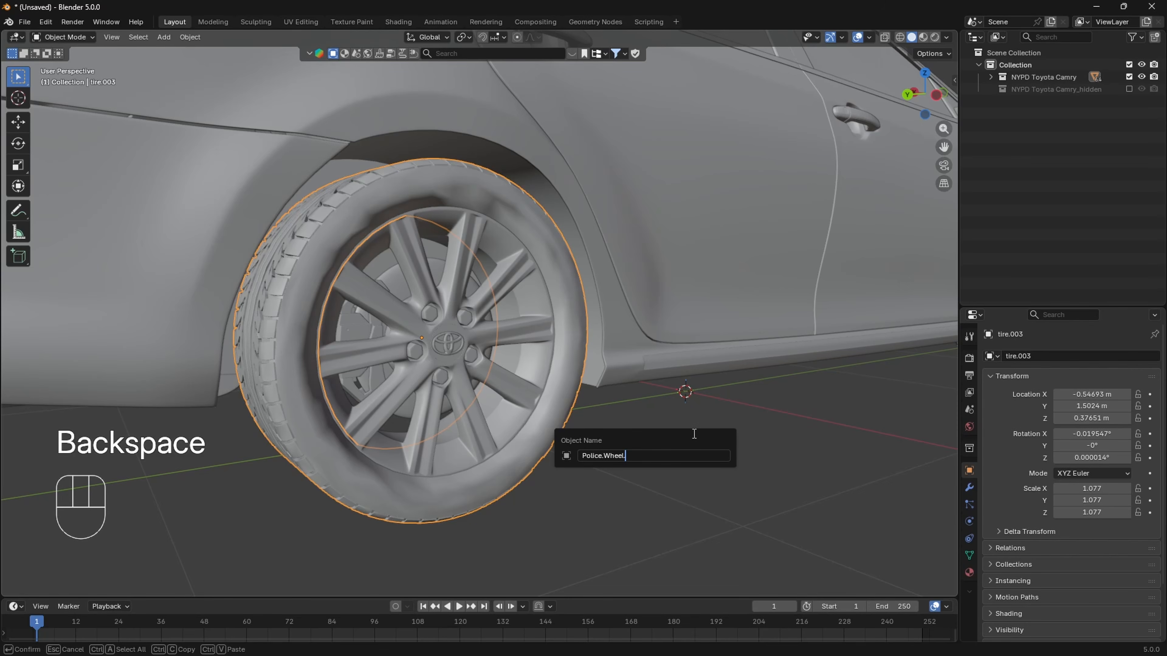
{"action": "type", "text": "RR"}
{"action": "key", "text": "Return"}
- Rename the rear_brakes.001 object behind the same wheel as Police.WheelBrake.RR
{"action": "middle_click_drag", "start_coordinate": [696, 437], "coordinate": [568, 452]}
{"action": "middle_click_drag", "start_coordinate": [567, 452], "coordinate": [574, 437], "text": "shift"}
{"action": "scroll", "coordinate": [574, 437], "scroll_direction": "up", "scroll_amount": 1}
{"action": "left_click", "coordinate": [330, 312]}
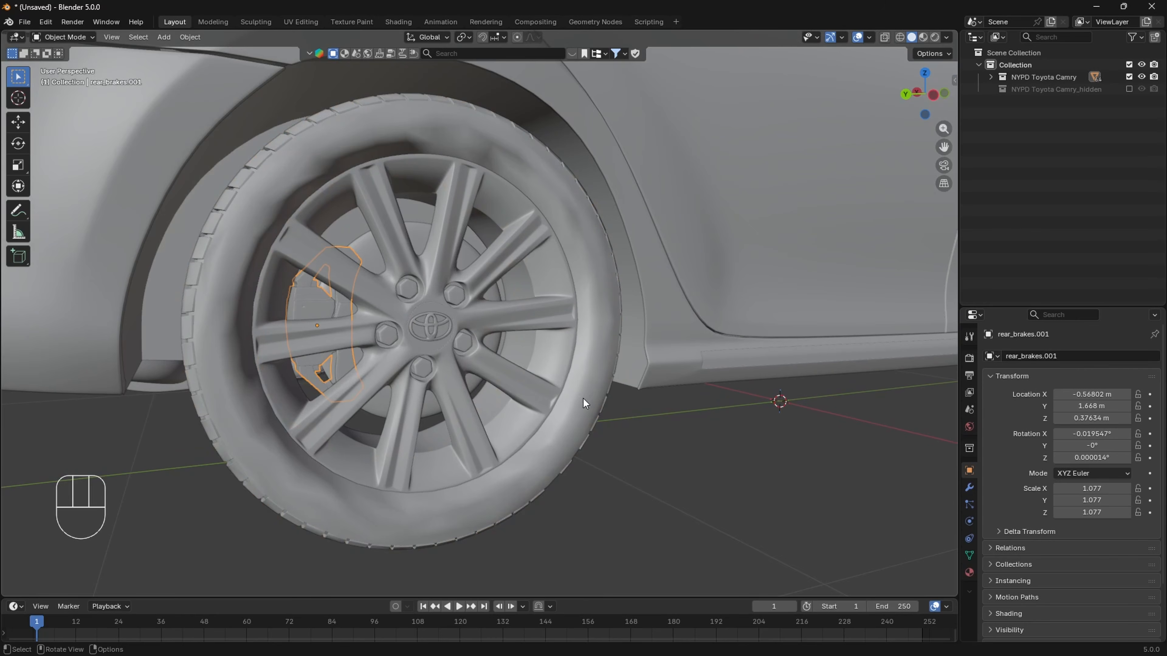
{"action": "key", "text": "F2"}
{"action": "type", "text": "Police.Wheel.RR"}
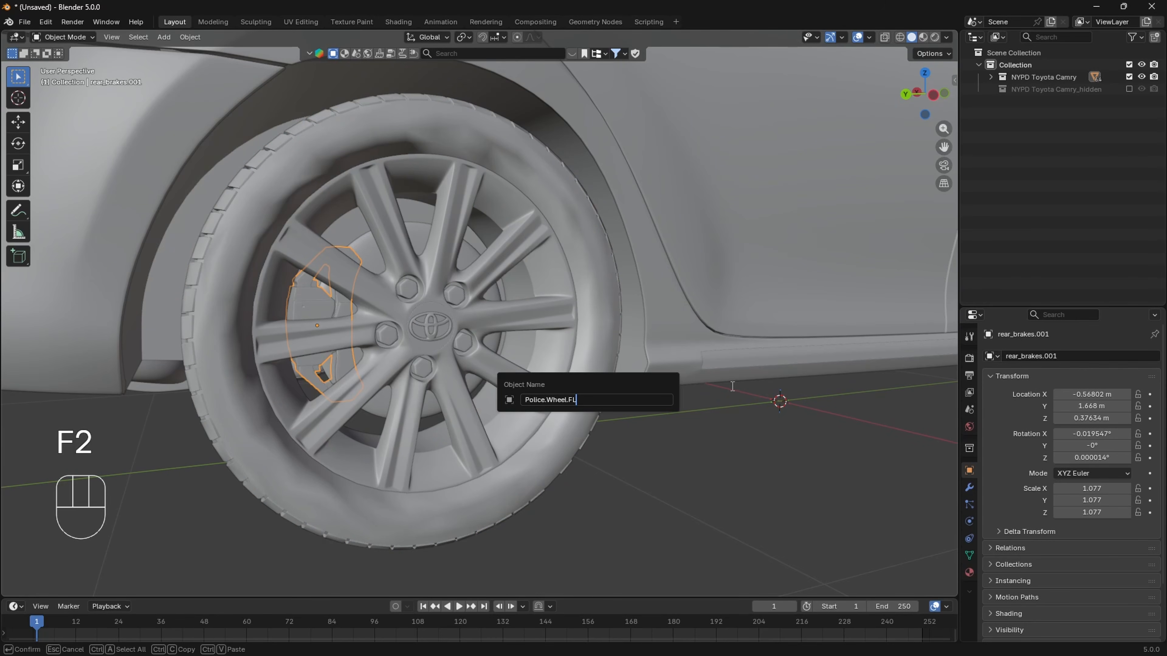
{"action": "key", "text": "BackSpace"}
{"action": "type", "text": "R"}
{"action": "key", "text": "Left"}
{"action": "key", "text": "Left"}
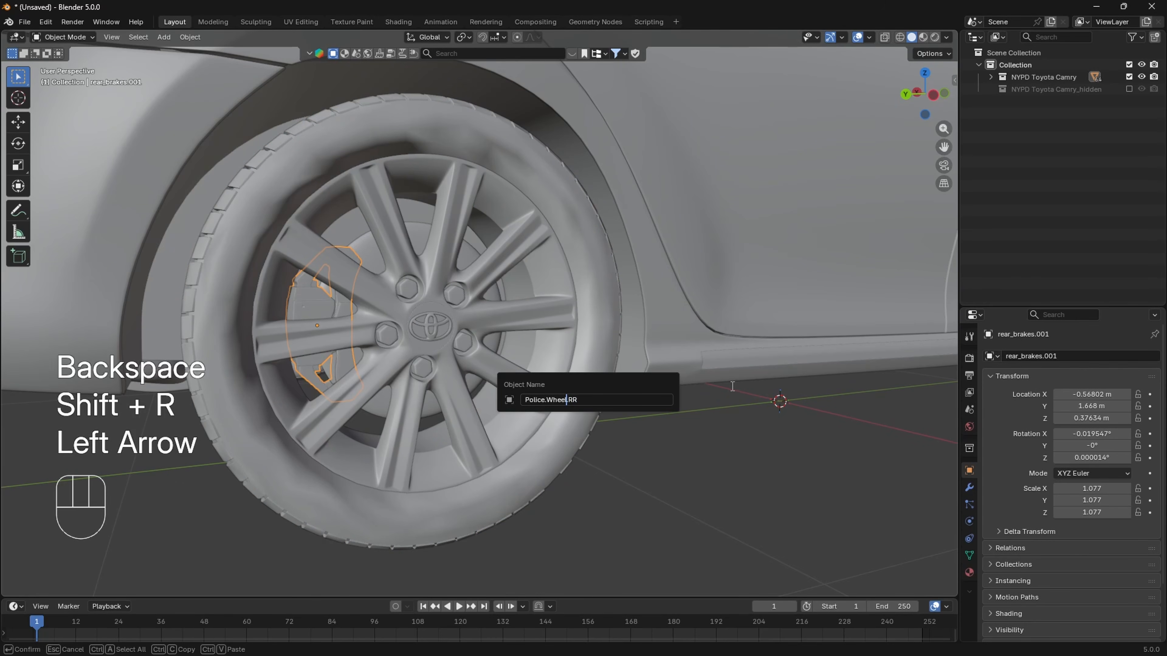
{"action": "type", "text": "Brake"}
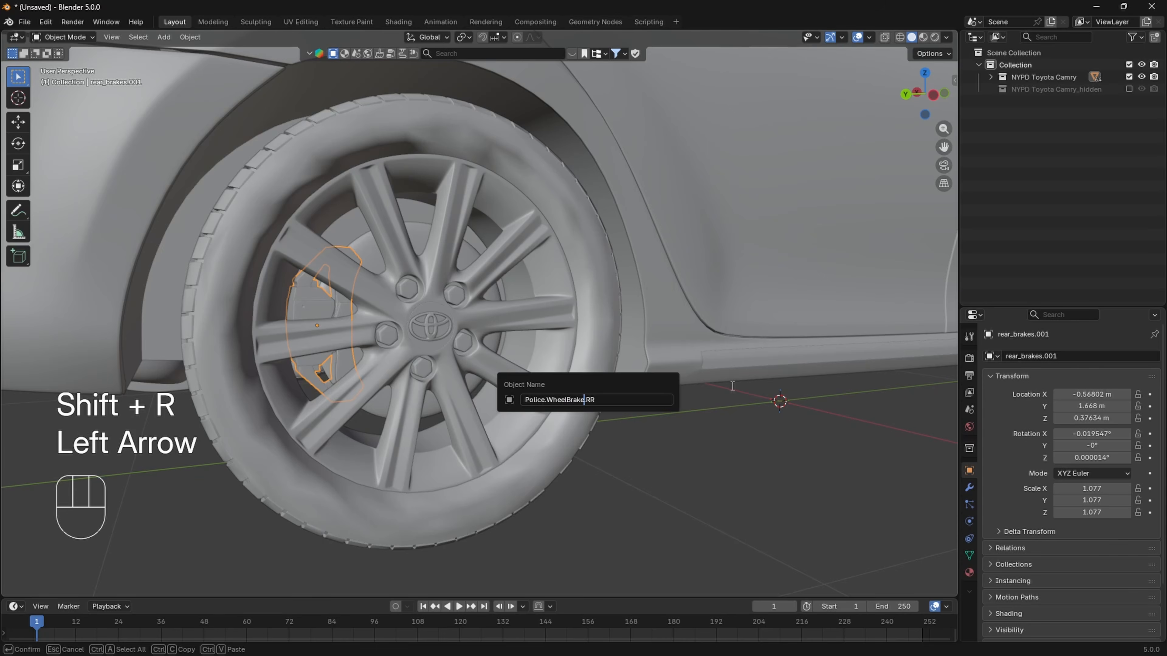
{"action": "key", "text": "Return"}
- Parent the wheel and brake discs of the opposite rear wheel to tire.002 with Object (Keep Transform)
{"action": "scroll", "coordinate": [731, 385], "scroll_direction": "down", "scroll_amount": 3}
{"action": "middle_click_drag", "start_coordinate": [473, 399], "coordinate": [692, 390]}
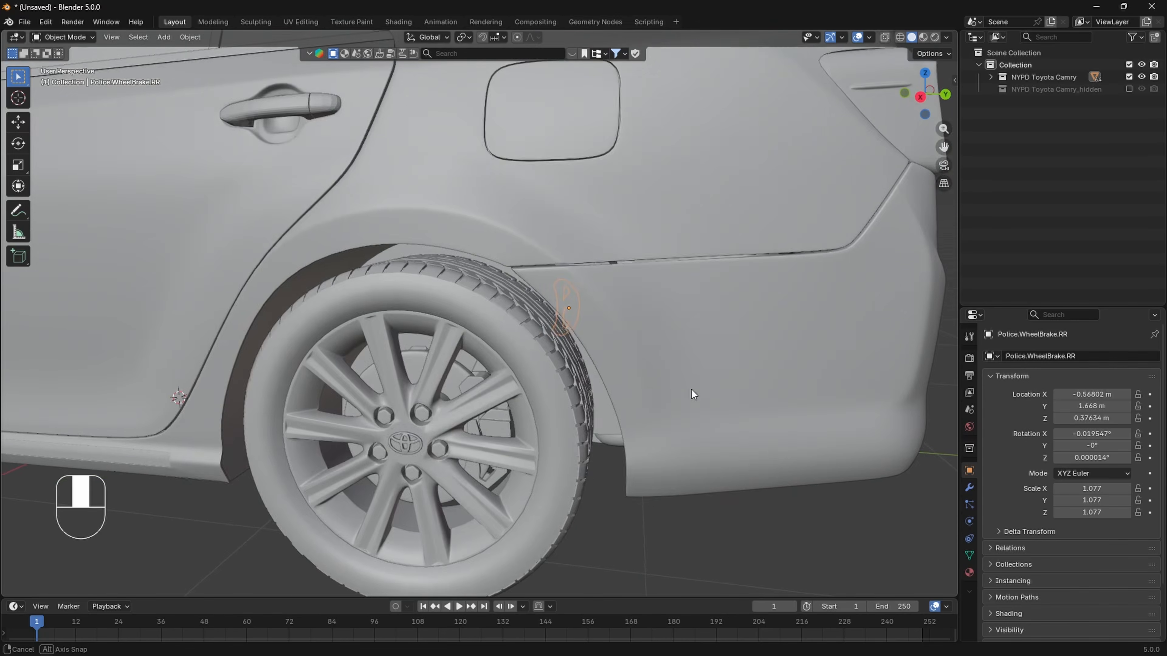
{"action": "middle_click_drag", "start_coordinate": [429, 437], "coordinate": [546, 324], "text": "shift"}
{"action": "scroll", "coordinate": [603, 352], "scroll_direction": "up", "scroll_amount": 3}
{"action": "left_click", "coordinate": [529, 284]}
{"action": "left_click", "coordinate": [546, 99], "text": "shift"}
{"action": "key", "text": "ctrl+p"}
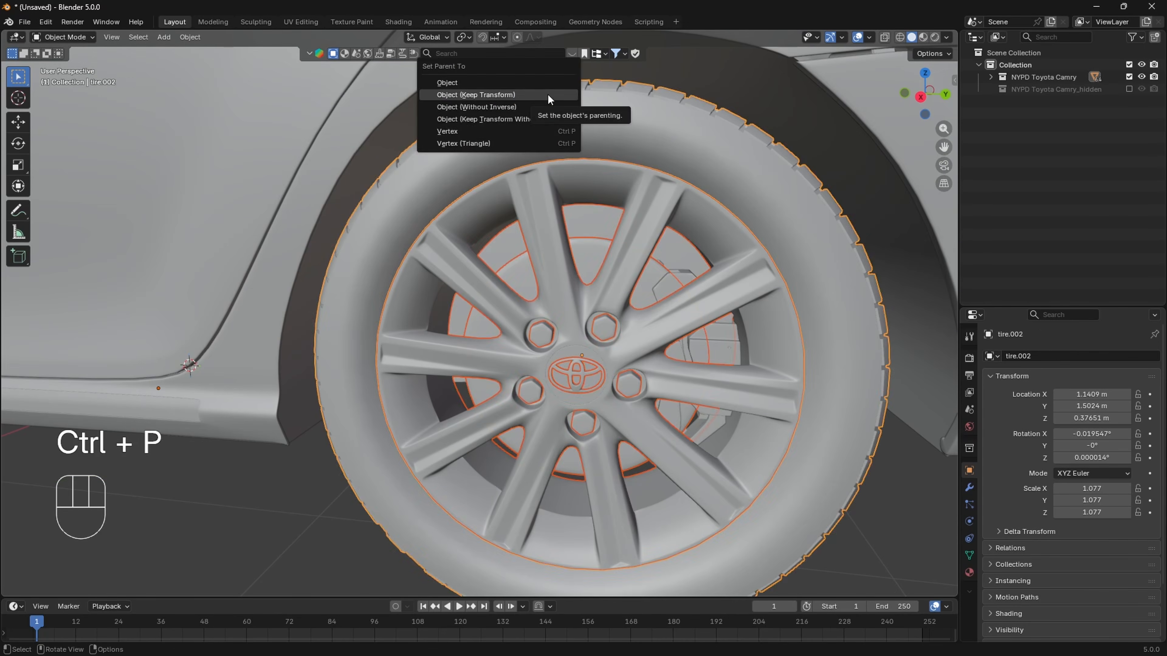
{"action": "left_click", "coordinate": [548, 95]}
- Separate the wheel nuts and emblem from brake_disc.001 into their own object and return to solid Object Mode
{"action": "left_click", "coordinate": [713, 345], "text": "shift"}
{"action": "key", "text": "Tab"}
{"action": "key", "text": "z"}
{"action": "middle_click_drag", "start_coordinate": [216, 380], "coordinate": [470, 412], "text": "shift"}
{"action": "scroll", "coordinate": [470, 413], "scroll_direction": "up", "scroll_amount": 5}
{"action": "left_click_drag", "start_coordinate": [362, 225], "coordinate": [432, 356]}
{"action": "key", "text": "p"}
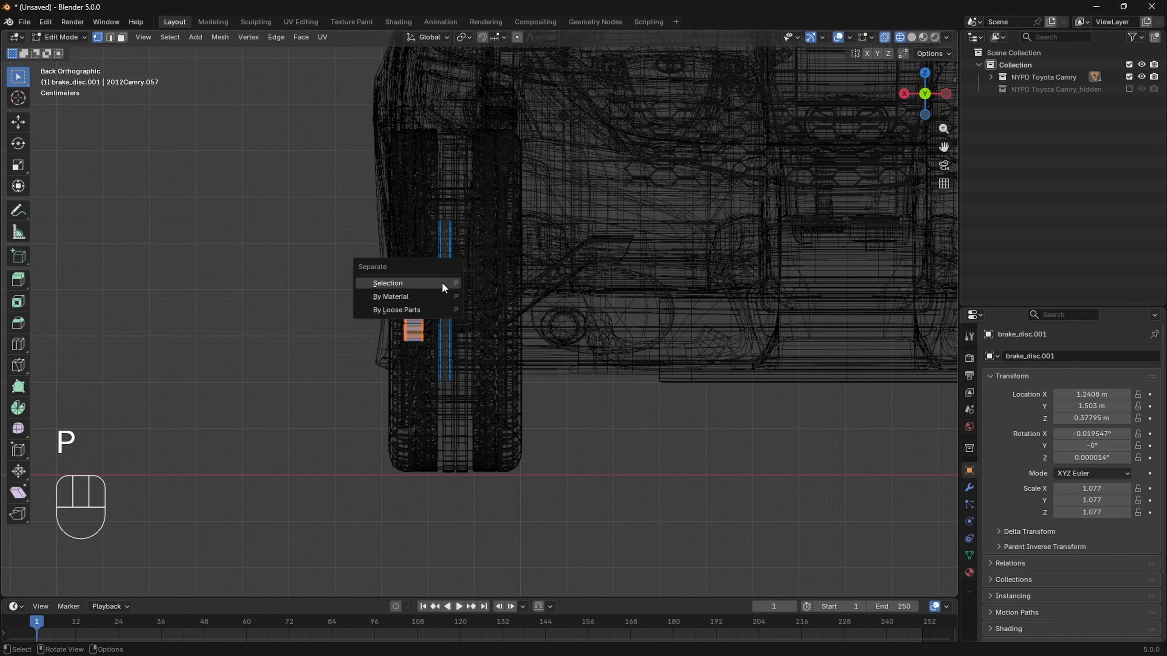
{"action": "left_click", "coordinate": [442, 284]}
{"action": "key", "text": "Tab"}
{"action": "key", "text": "z"}
- Parent the separated nuts and emblem to wheel_disc.003
{"action": "left_click", "coordinate": [536, 377]}
{"action": "left_click", "coordinate": [695, 275], "text": "shift"}
{"action": "key", "text": "ctrl+p"}
- Test-move the rear wheel disc and tire to check that their attached parts follow, and undo the moves
{"action": "key", "text": "g"}
{"action": "key", "text": "ctrl+z"}
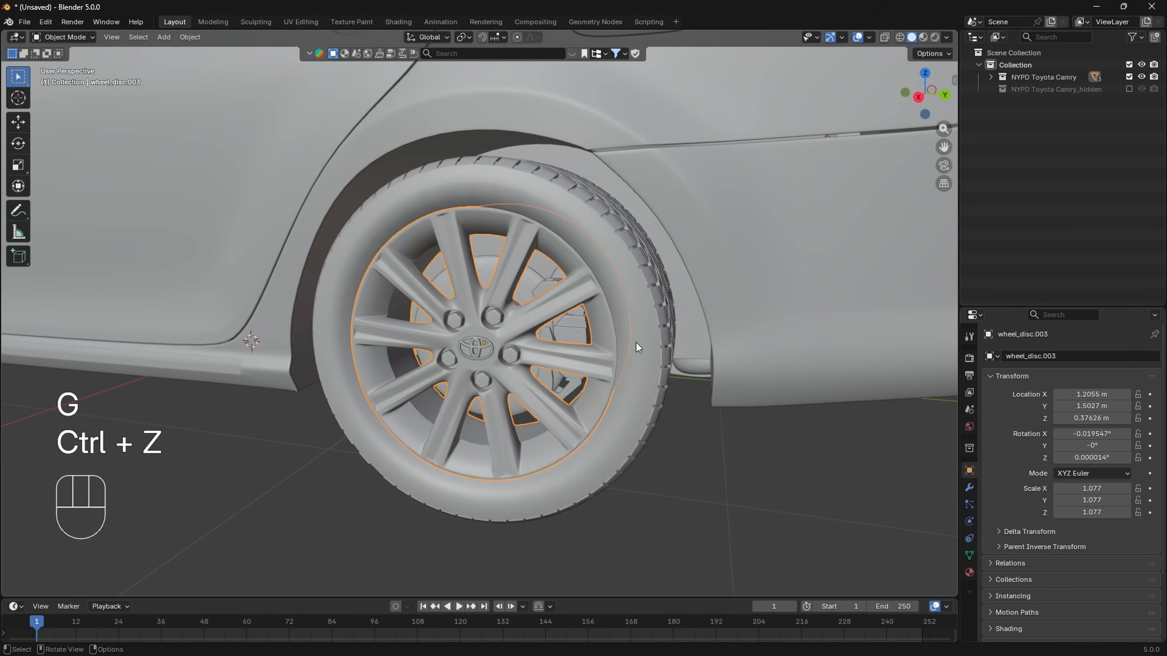
{"action": "left_click", "coordinate": [636, 344]}
{"action": "key", "text": "g"}
{"action": "left_click", "coordinate": [546, 298]}
{"action": "key", "text": "ctrl+z"}
- Rename tire.002 with the copied Police.Wheel name, replacing its position suffix for this rear wheel
{"action": "middle_click_drag", "start_coordinate": [589, 407], "coordinate": [623, 441]}
{"action": "key", "text": "F2"}
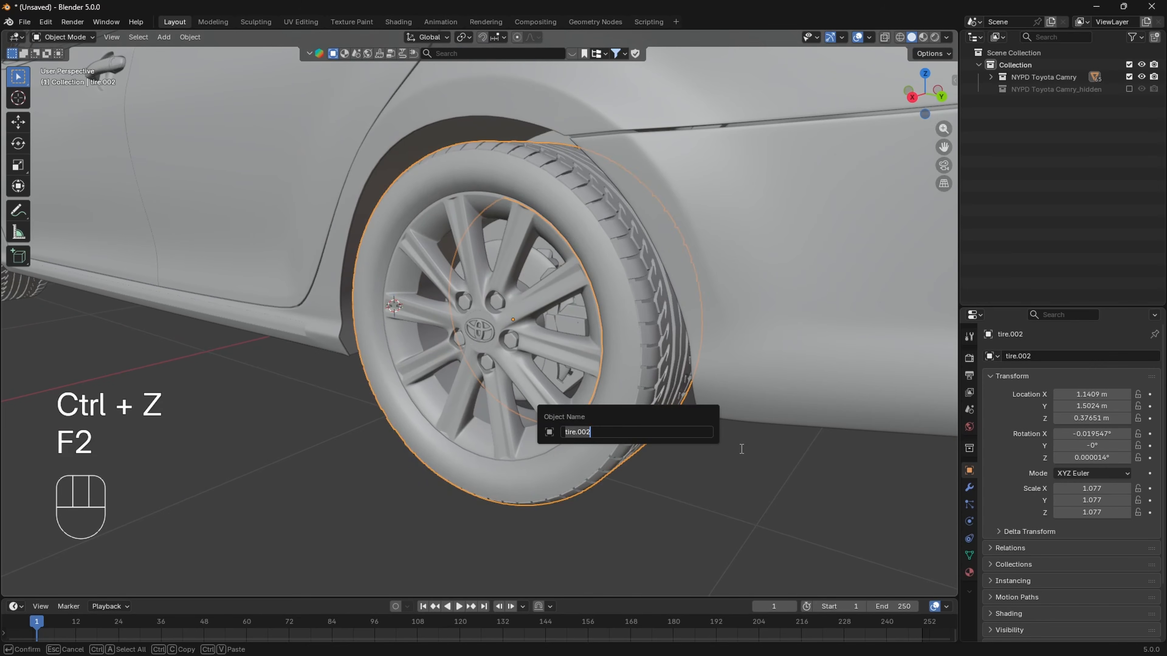
{"action": "type", "text": "Police.Wheel.FL"}
{"action": "key", "text": "BackSpace"}
{"action": "key", "text": "BackSpace"}
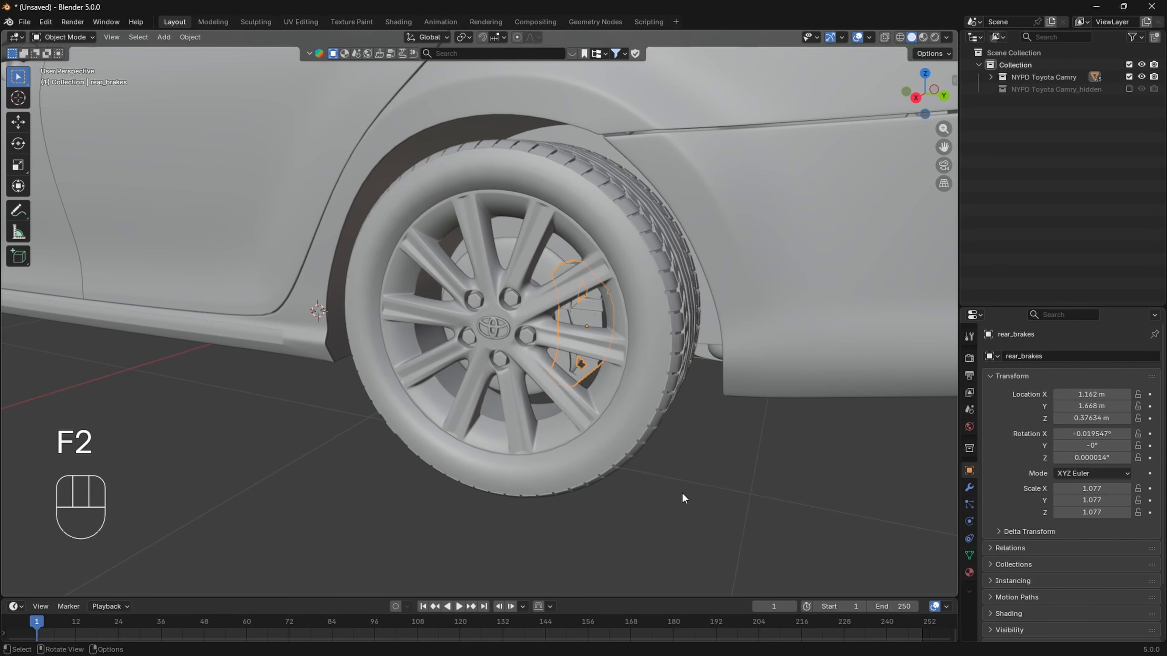
- Rename rear_brakes of this wheel as Police.WheelBrake.RL
{"action": "key", "text": "F2"}
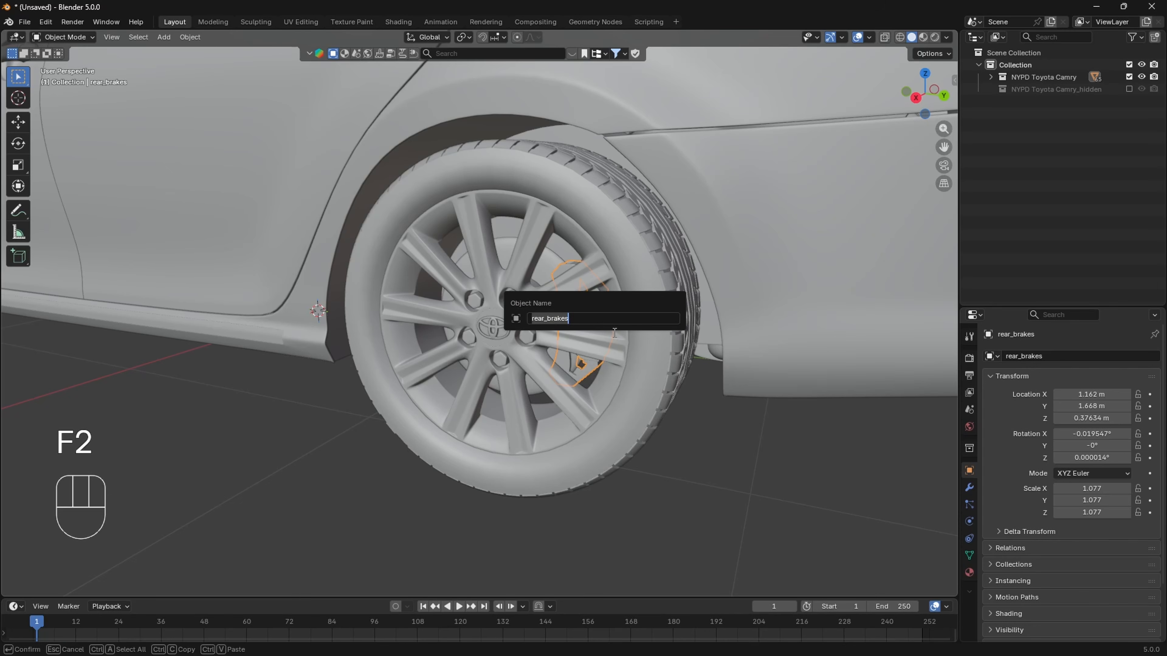
{"action": "type", "text": "Police.Wheel.FL"}
{"action": "key", "text": "BackSpace"}
{"action": "key", "text": "BackSpace"}
{"action": "key", "text": "BackSpace"}
{"action": "type", "text": "Brake"}
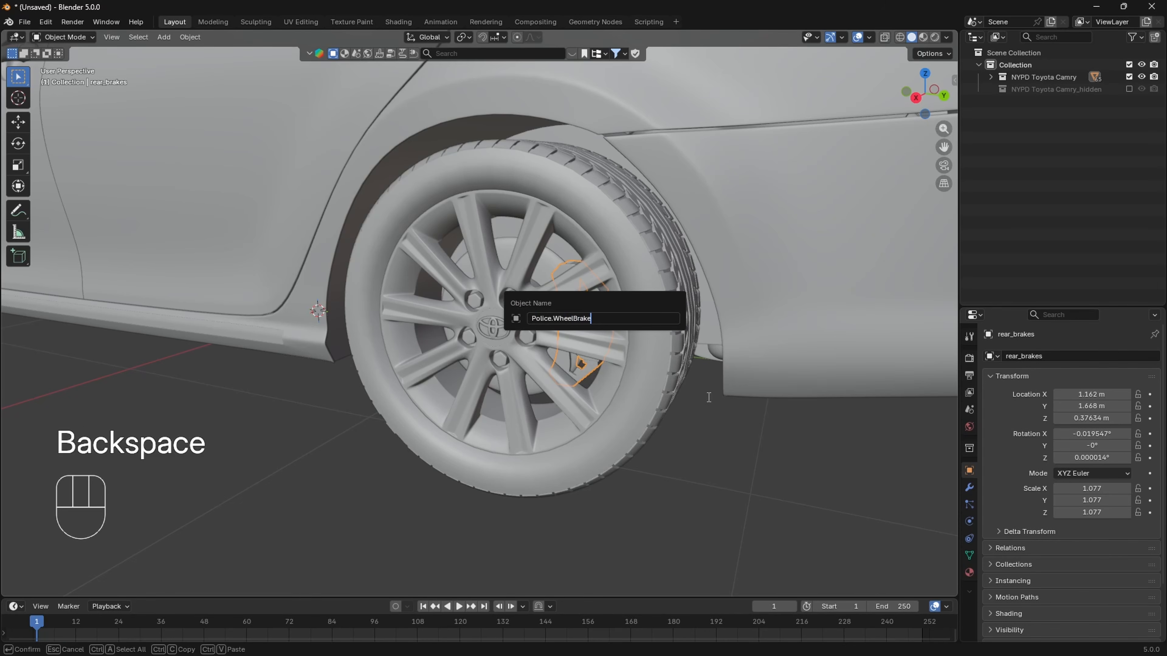
{"action": "type", "text": ".RL"}
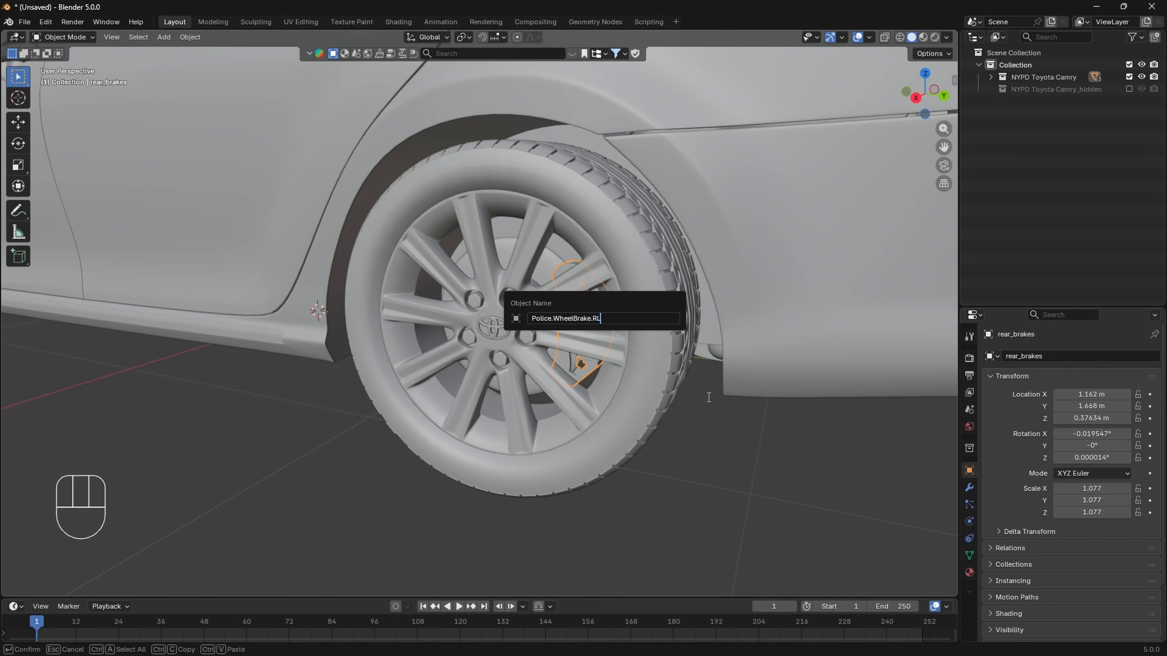
{"action": "key", "text": "Return"}
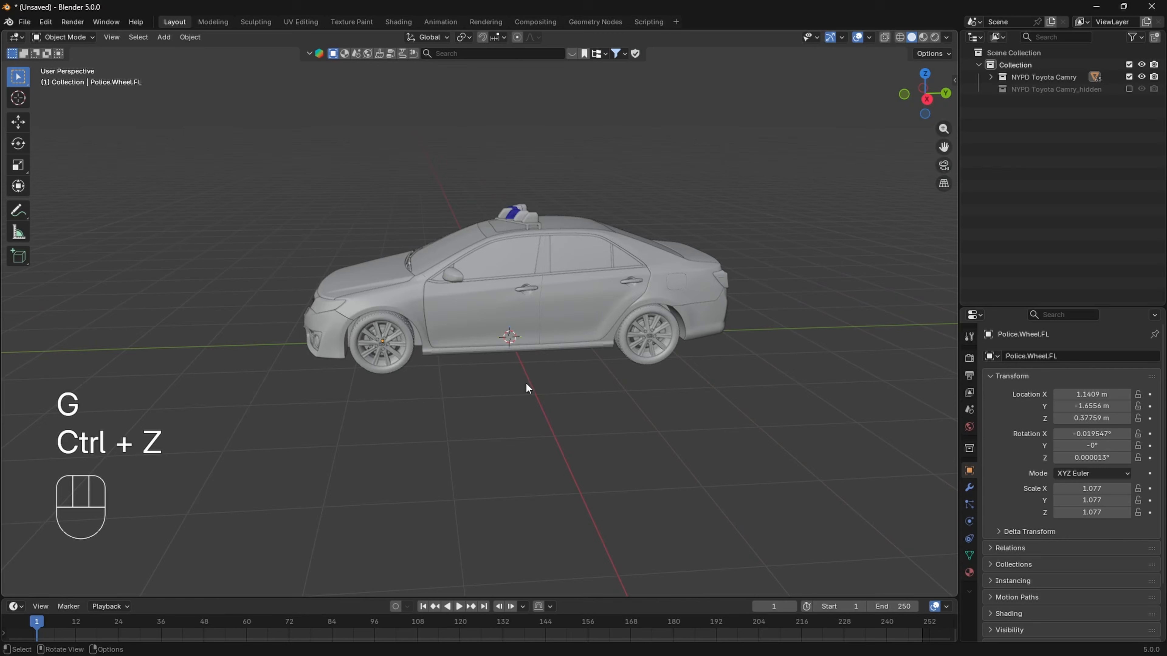
- Add a cube-shaped empty at the world origin beneath the car
{"action": "mouse_move", "coordinate": [525, 382]}
{"action": "middle_mouse_down"}
{"action": "mouse_move", "coordinate": [574, 348]}
{"action": "mouse_move", "coordinate": [525, 361]}
{"action": "middle_mouse_up"}
{"action": "key", "text": "shift+a"}
{"action": "mouse_move", "coordinate": [524, 348]}
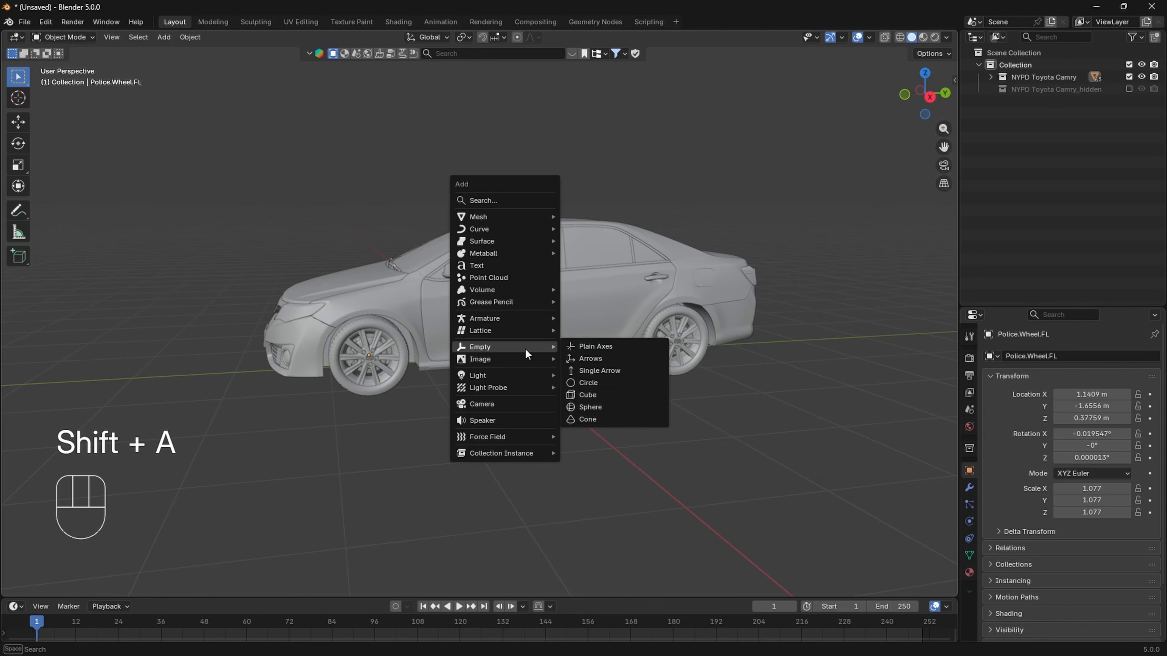
{"action": "left_click", "coordinate": [609, 394]}
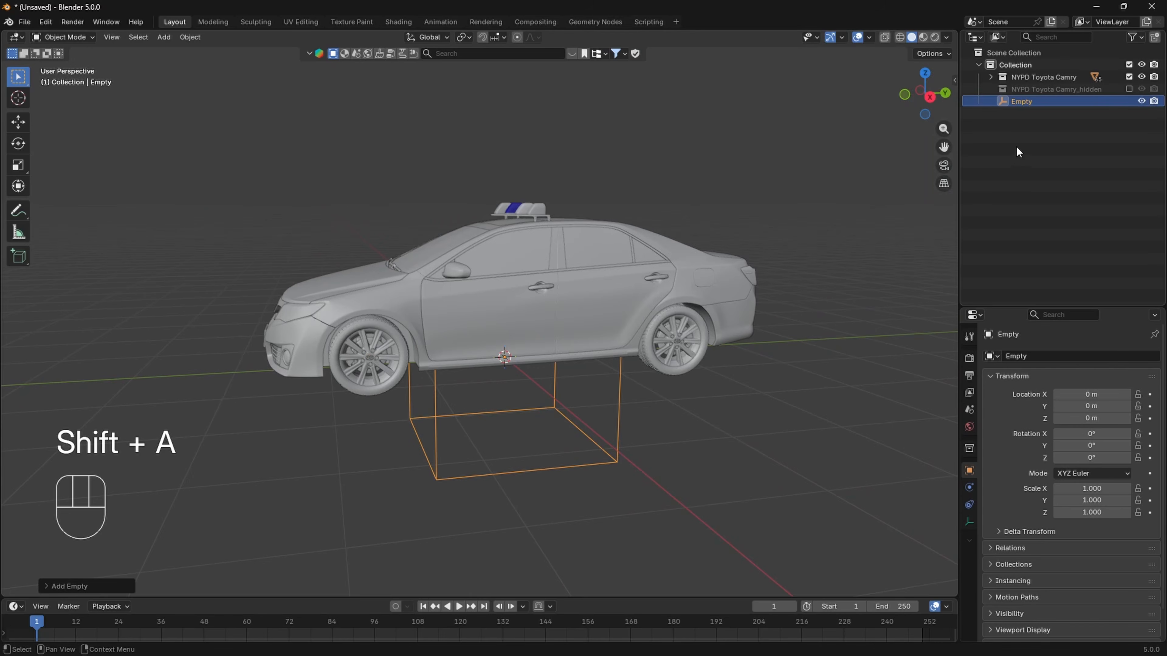
- Raise the empty to about 0.93 m on Z and scale it along Y to about 2.92 to enclose the car's length
{"action": "left_click", "coordinate": [930, 97]}
{"action": "middle_click_drag", "start_coordinate": [765, 270], "coordinate": [685, 261], "text": "shift"}
{"action": "scroll", "coordinate": [565, 375], "scroll_direction": "down", "scroll_amount": 1}
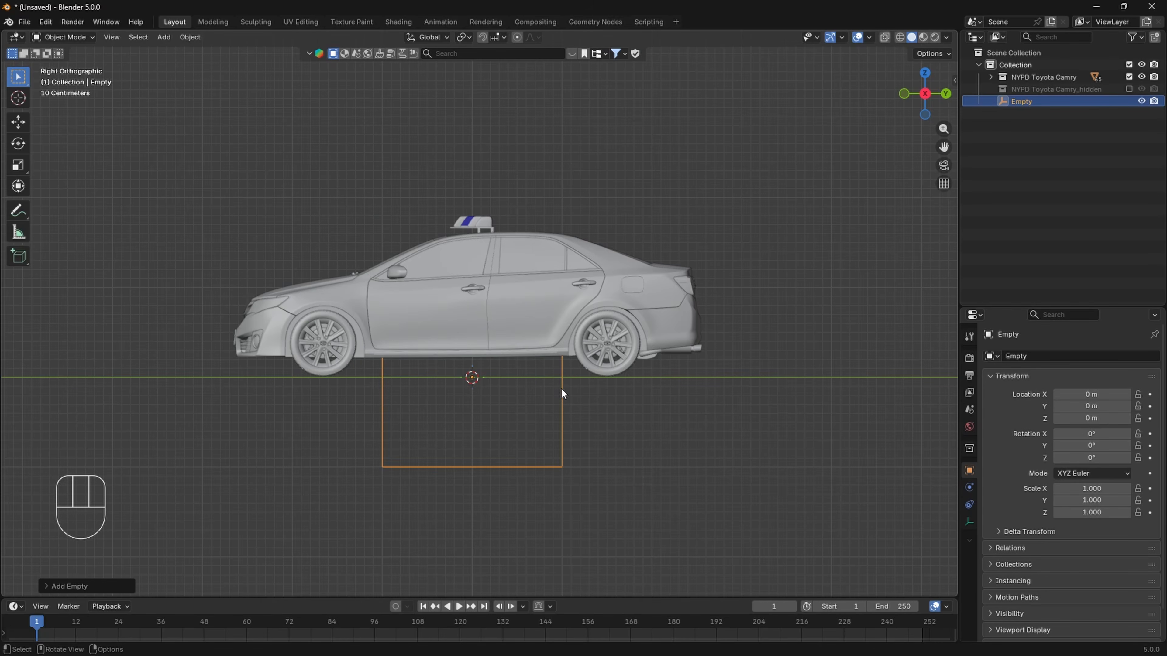
{"action": "key", "text": "g"}
{"action": "key", "text": "z"}
{"action": "left_click", "coordinate": [586, 306]}
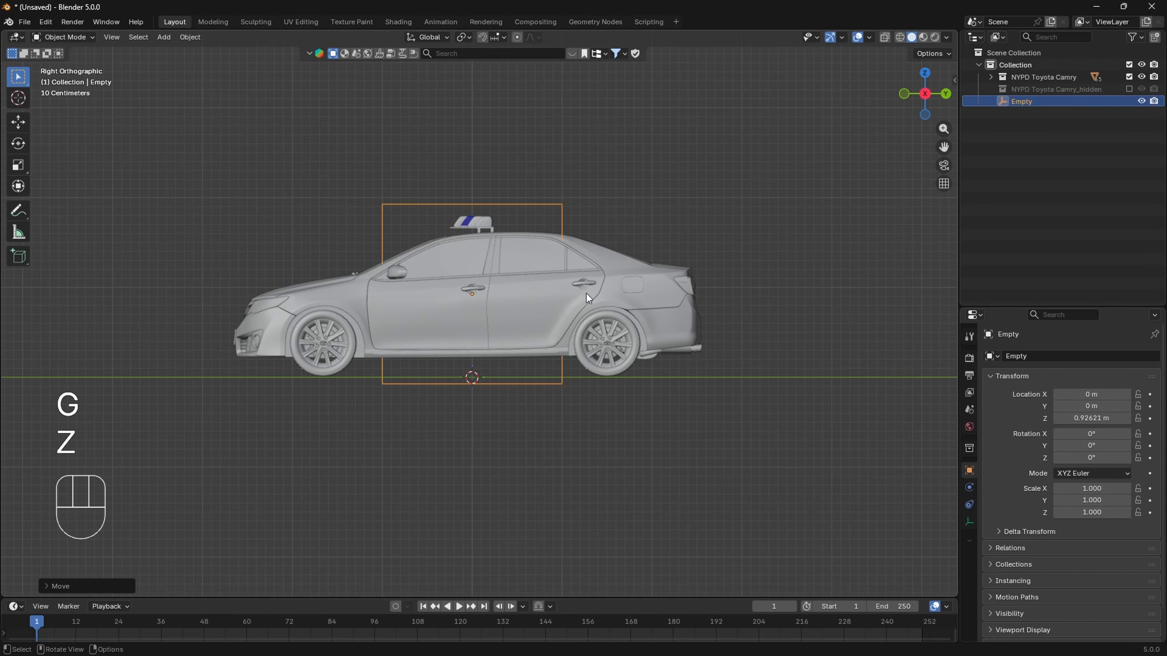
{"action": "key", "text": "s"}
{"action": "key", "text": "y"}
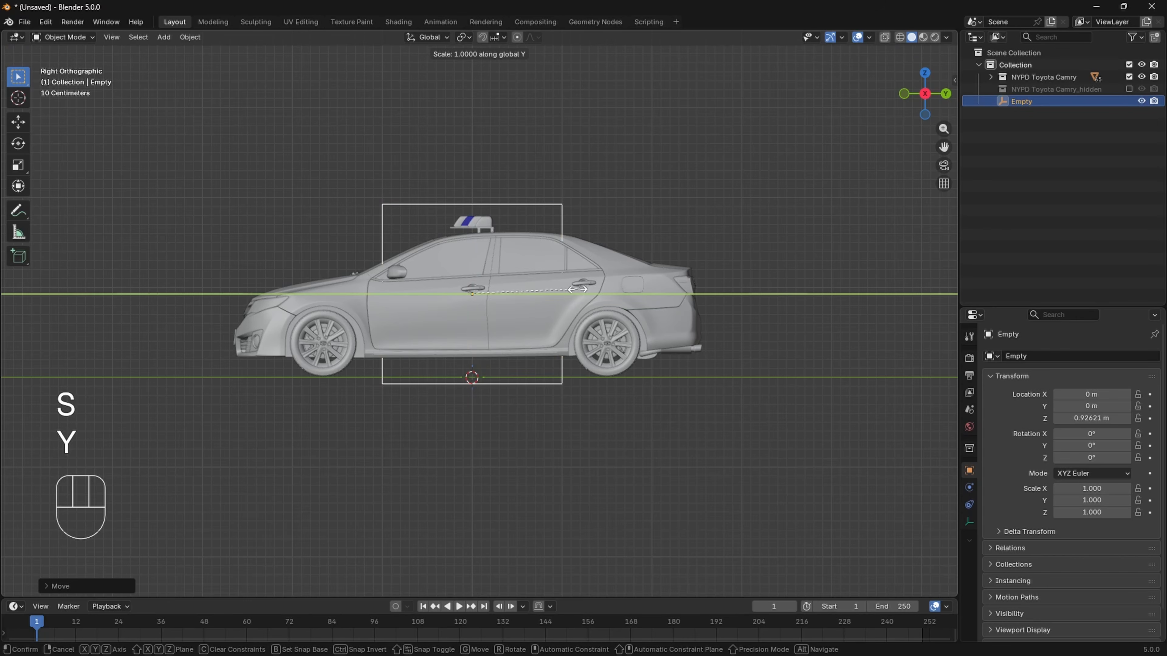
{"action": "left_click", "coordinate": [773, 303]}
- Centre the empty on the car at about 0.29 m on X and scale its width on X to about 1.27
{"action": "left_click", "coordinate": [904, 93]}
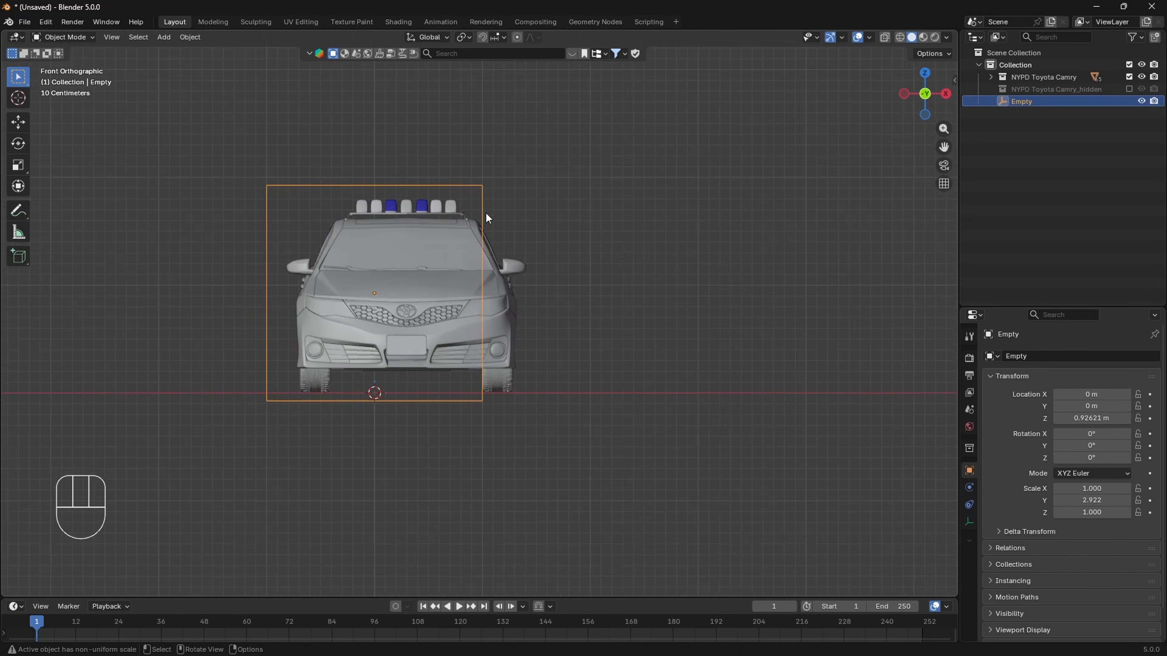
{"action": "key", "text": "g"}
{"action": "key", "text": "y"}
{"action": "key", "text": "x"}
{"action": "left_click", "coordinate": [542, 258]}
{"action": "key", "text": "s"}
{"action": "key", "text": "x"}
{"action": "left_click", "coordinate": [583, 299]}
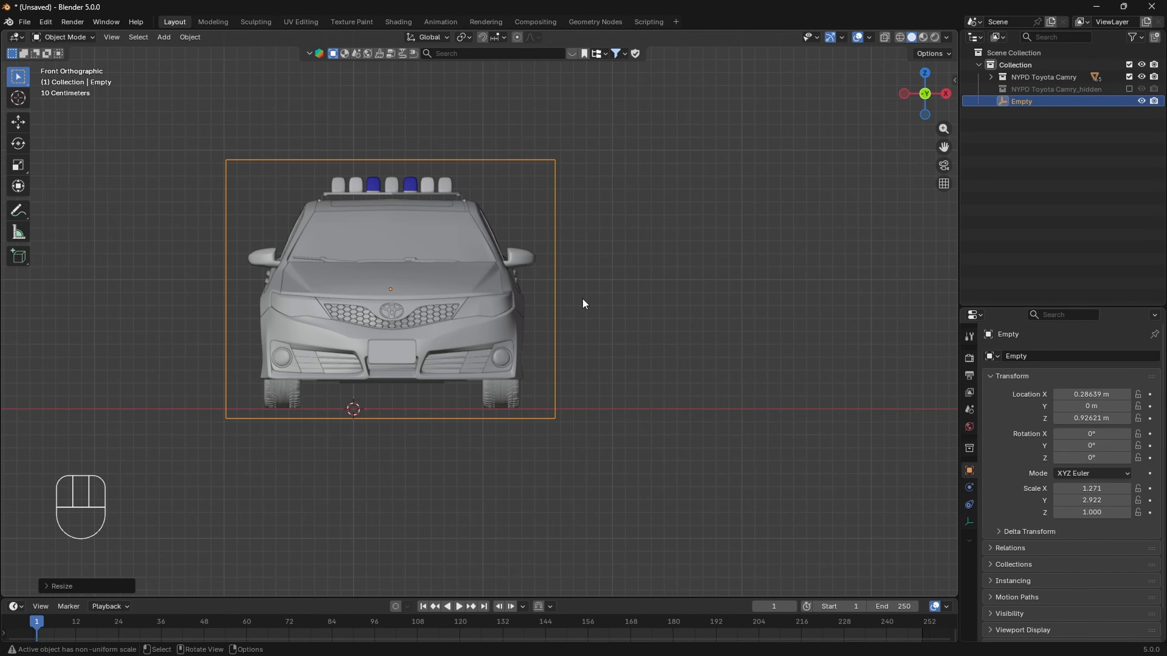
{"action": "key", "text": "g"}
{"action": "key", "text": "y"}
{"action": "left_click", "coordinate": [587, 305]}
{"action": "middle_click_drag", "start_coordinate": [589, 307], "coordinate": [656, 216]}
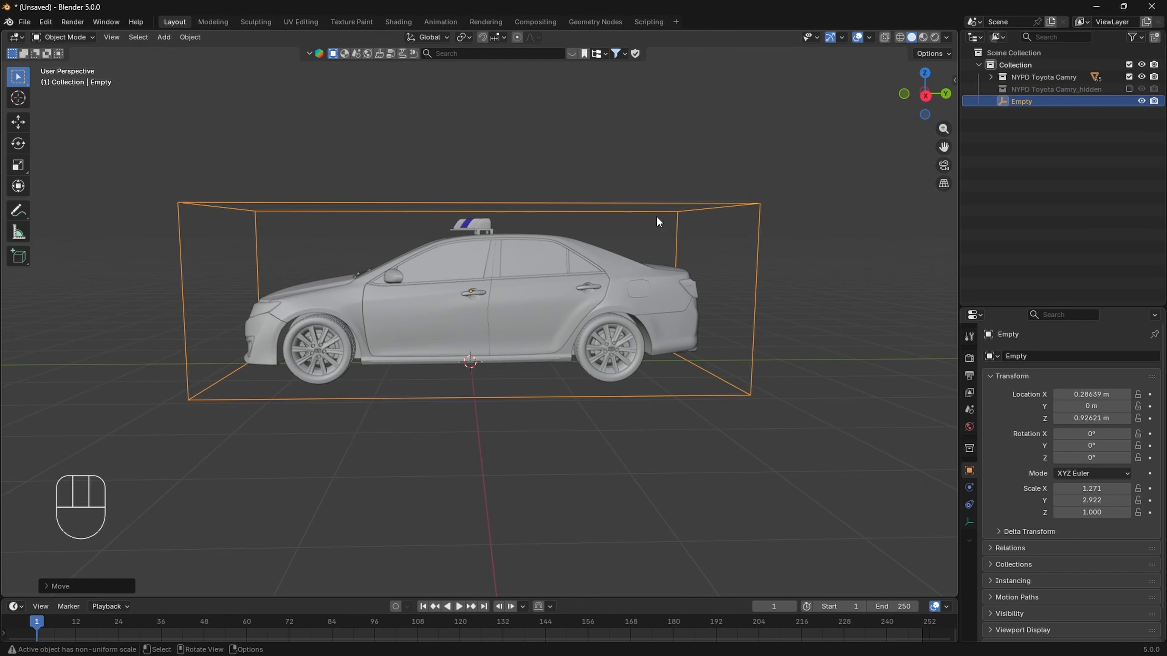
- Hide the empty and show the car in wireframe from the right side
{"action": "key", "text": "h"}
{"action": "left_click", "coordinate": [925, 96], "text": "shift"}
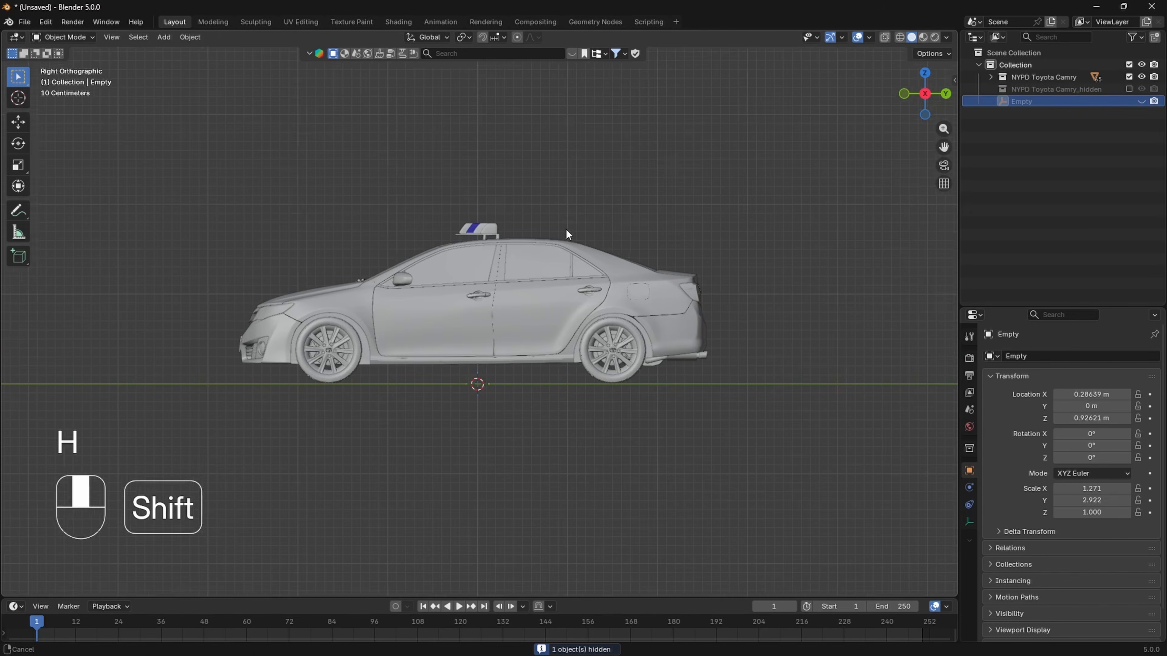
{"action": "key", "text": "z"}
{"action": "left_click", "coordinate": [539, 259]}
{"action": "middle_click_drag", "start_coordinate": [486, 270], "coordinate": [512, 283], "text": "shift"}
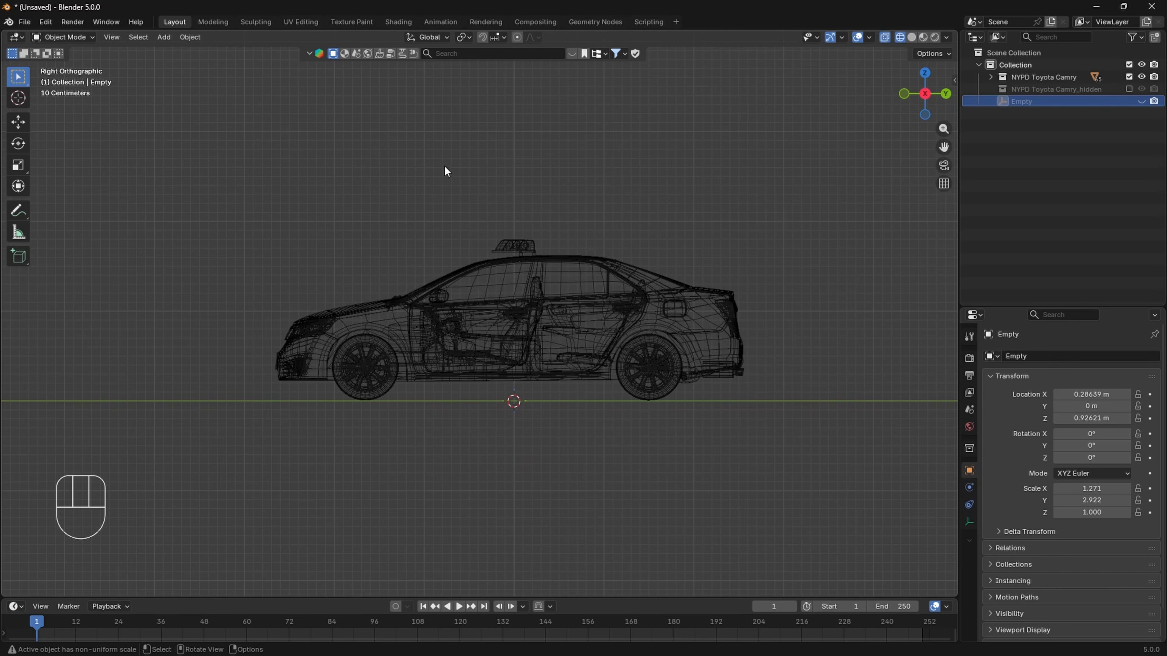
- Select all body parts of the car, from hood and front bumper to trunk and rear bumper, leaving out the wheels
{"action": "left_click_drag", "start_coordinate": [446, 166], "coordinate": [555, 425]}
{"action": "scroll", "coordinate": [390, 331], "scroll_direction": "up", "scroll_amount": 2}
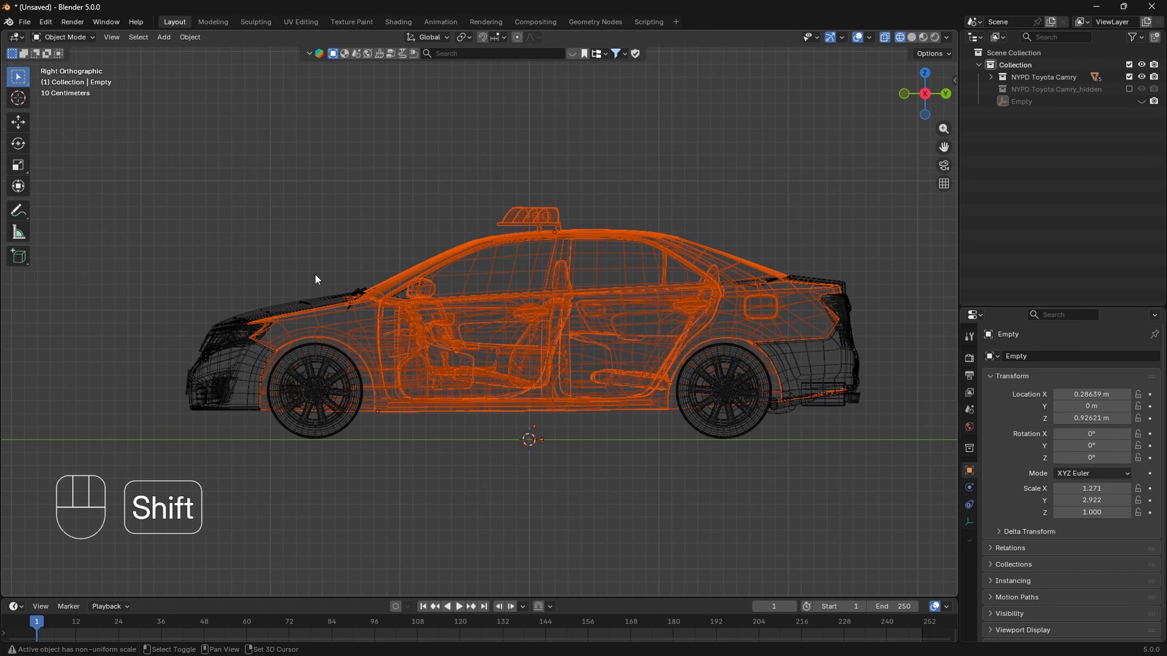
{"action": "left_click_drag", "start_coordinate": [104, 235], "coordinate": [358, 329], "text": "shift"}
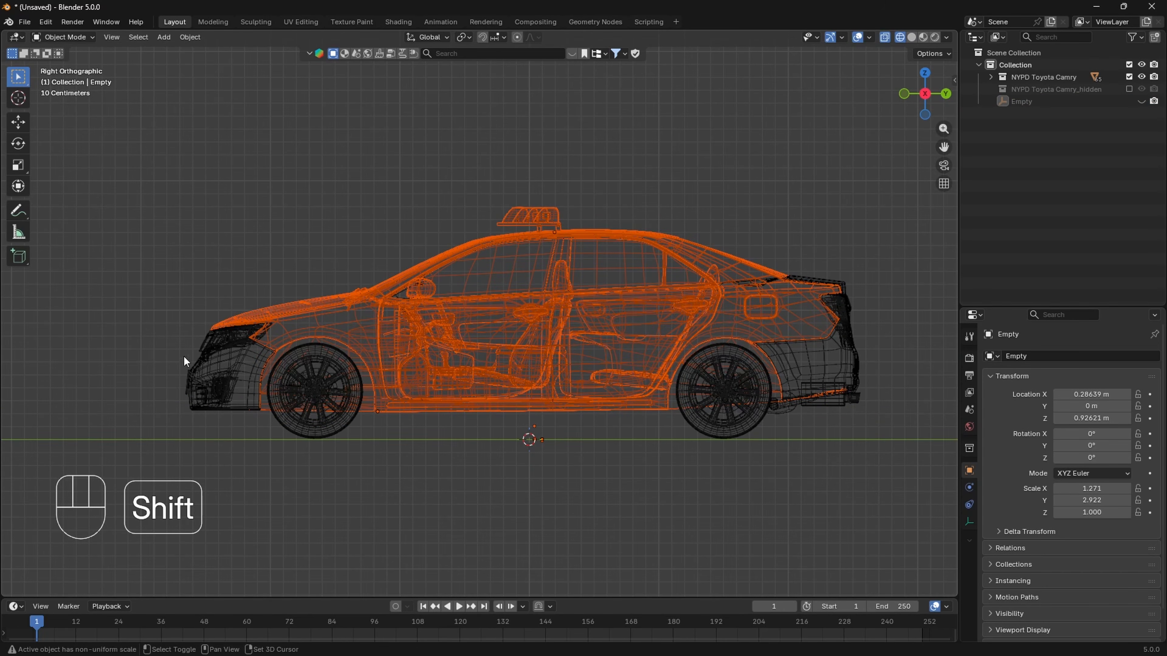
{"action": "left_click_drag", "start_coordinate": [128, 220], "coordinate": [263, 439], "text": "shift"}
{"action": "middle_click_drag", "start_coordinate": [521, 370], "coordinate": [396, 392], "text": "shift"}
{"action": "left_click_drag", "start_coordinate": [776, 441], "coordinate": [693, 354], "text": "shift"}
{"action": "left_click_drag", "start_coordinate": [547, 248], "coordinate": [713, 324], "text": "shift"}
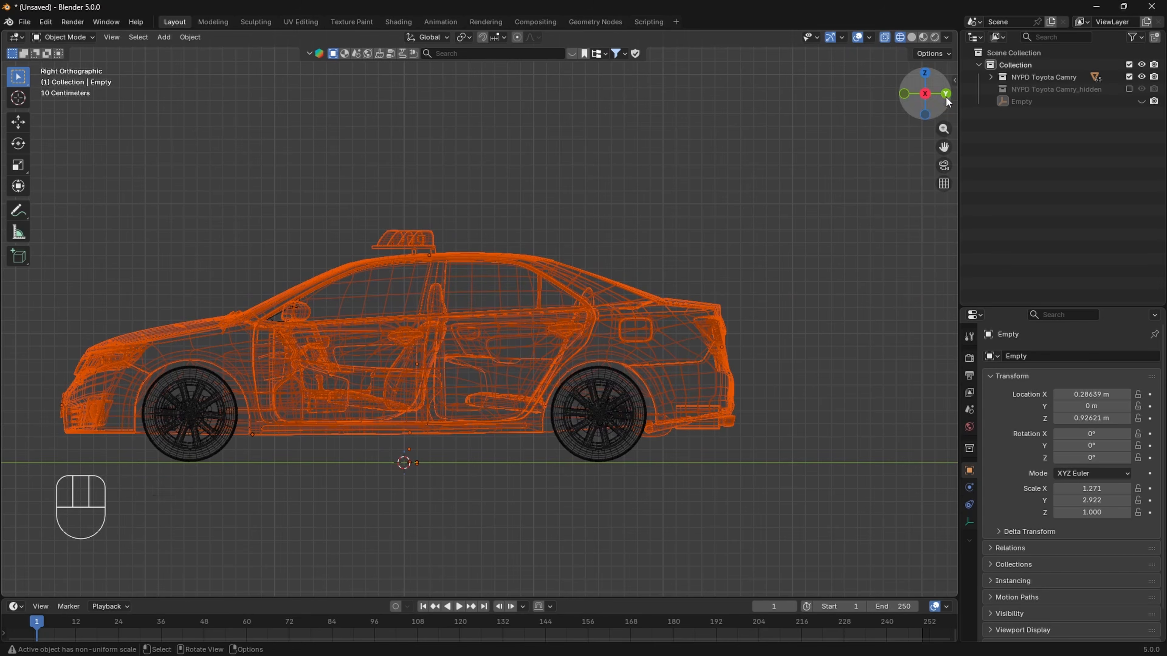
- Check the body selection around the wheels from the rear and side, and return to solid shading
{"action": "left_click", "coordinate": [945, 94]}
{"action": "scroll", "coordinate": [551, 413], "scroll_direction": "up", "scroll_amount": 3}
{"action": "left_click_drag", "start_coordinate": [554, 465], "coordinate": [501, 376], "text": "shift"}
{"action": "scroll", "coordinate": [479, 413], "scroll_direction": "down", "scroll_amount": 2}
{"action": "left_click_drag", "start_coordinate": [576, 285], "coordinate": [518, 209], "text": "shift"}
{"action": "middle_click_drag", "start_coordinate": [359, 287], "coordinate": [519, 349]}
{"action": "scroll", "coordinate": [519, 349], "scroll_direction": "up", "scroll_amount": 5}
{"action": "middle_click_drag", "start_coordinate": [519, 349], "coordinate": [541, 372]}
{"action": "scroll", "coordinate": [518, 378], "scroll_direction": "down", "scroll_amount": 5}
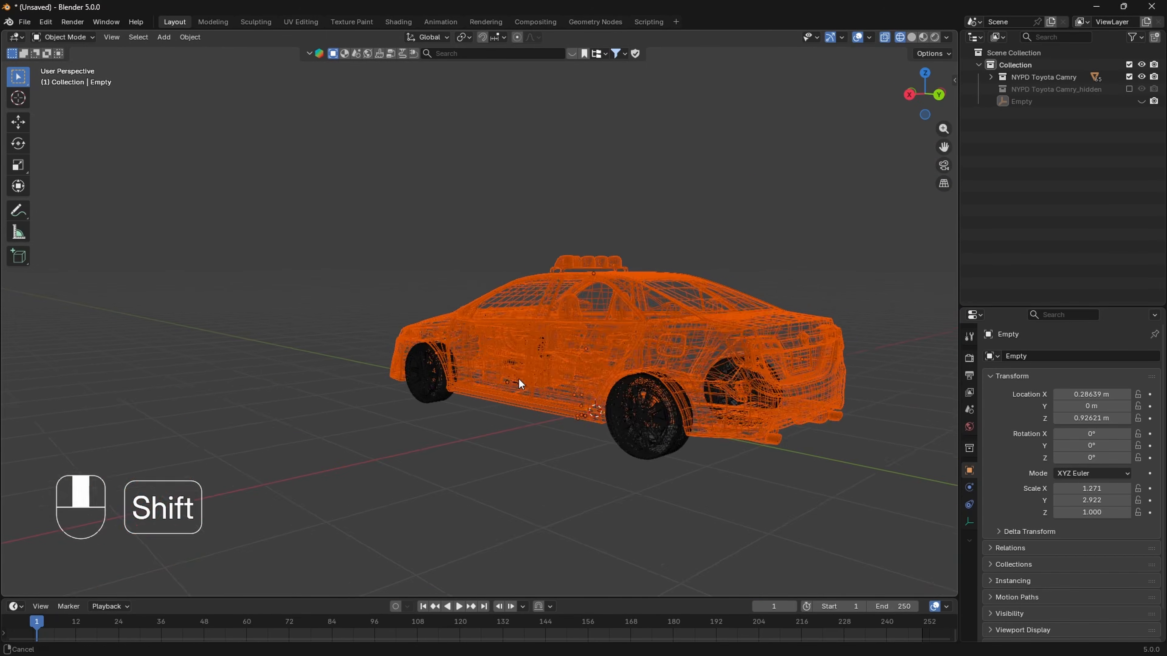
{"action": "scroll", "coordinate": [533, 387], "scroll_direction": "down", "scroll_amount": 2}
{"action": "key", "text": "z"}
{"action": "left_click", "coordinate": [615, 385]}
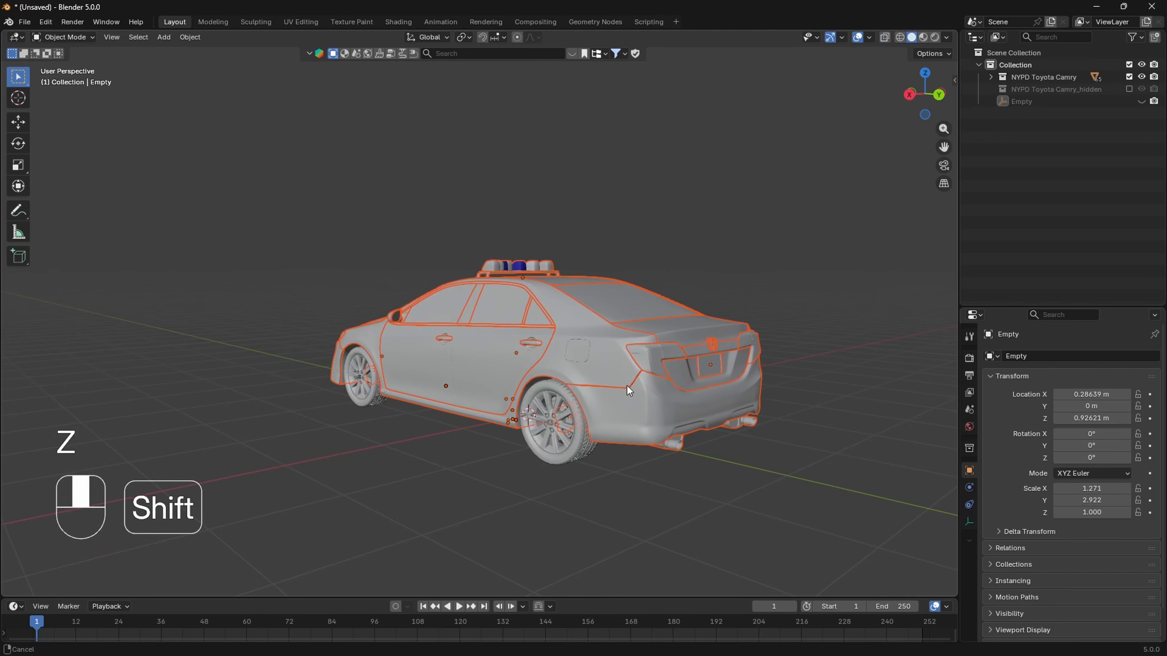
- Test-move the selected body parts away from the four wheels and undo the move
{"action": "key", "text": "g"}
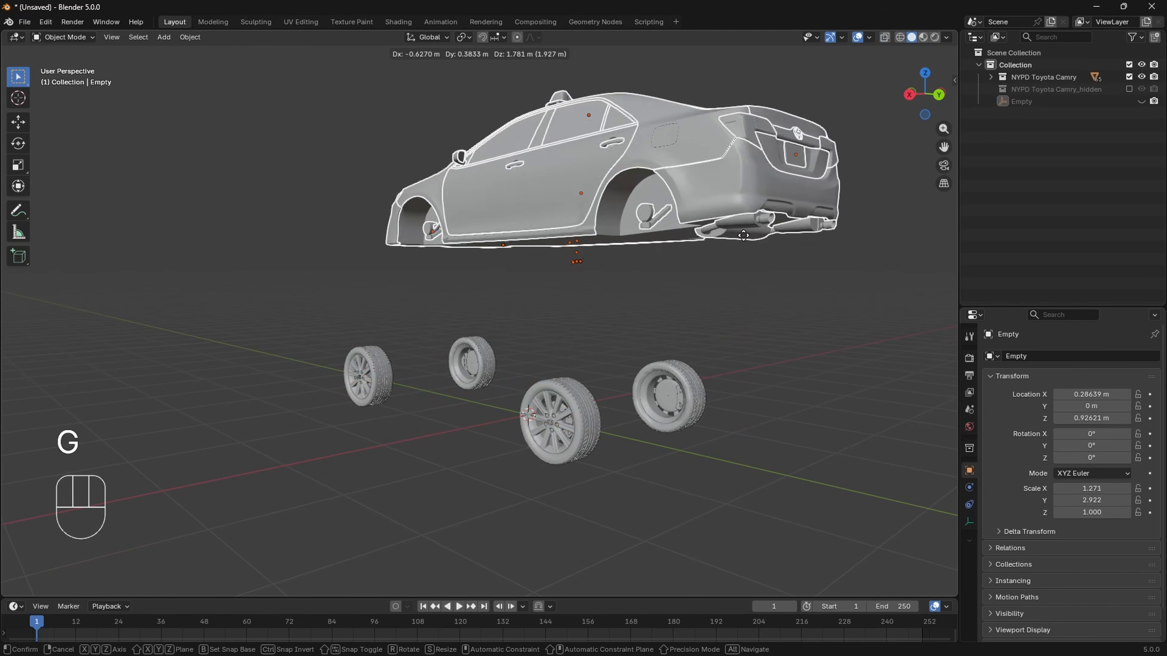
{"action": "left_click", "coordinate": [599, 212]}
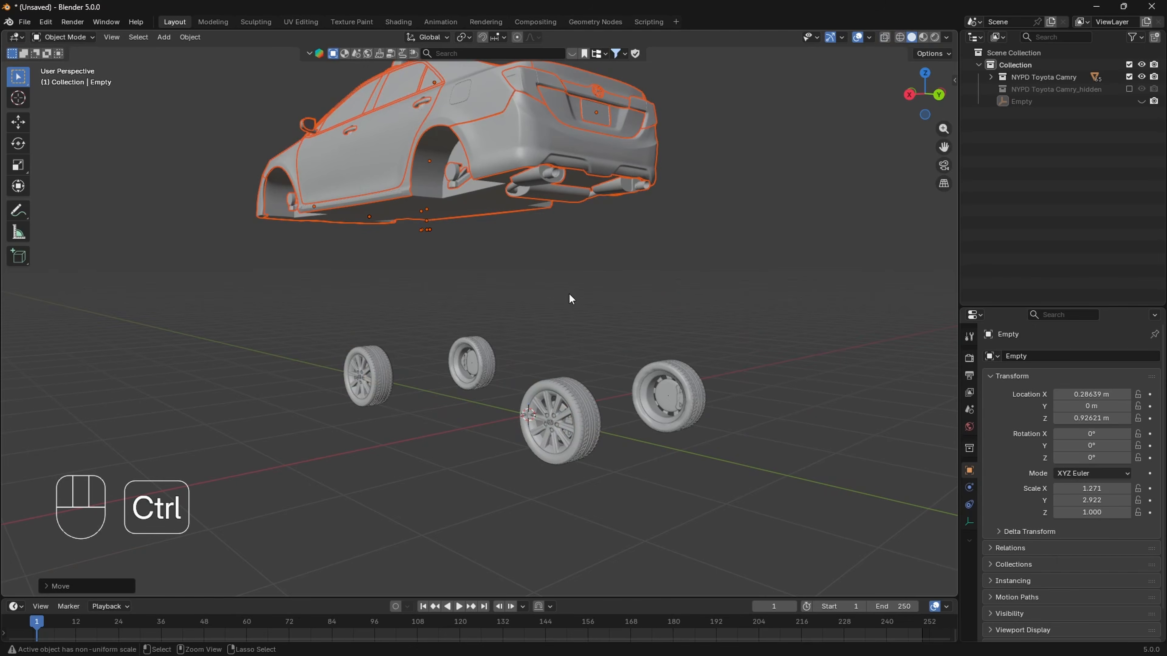
{"action": "key", "text": "ctrl+z"}
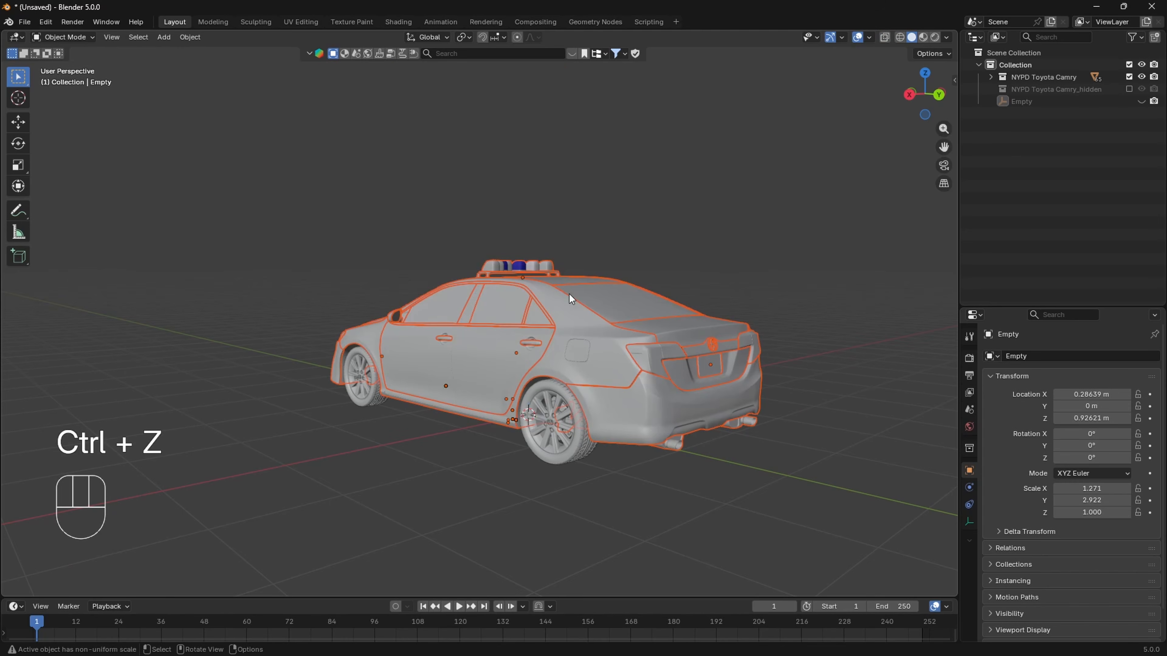
- Unhide the empty and parent the selected body parts to it with Object (Keep Transform)
{"action": "left_click", "coordinate": [1140, 101]}
{"action": "middle_click_drag", "start_coordinate": [745, 234], "coordinate": [825, 256]}
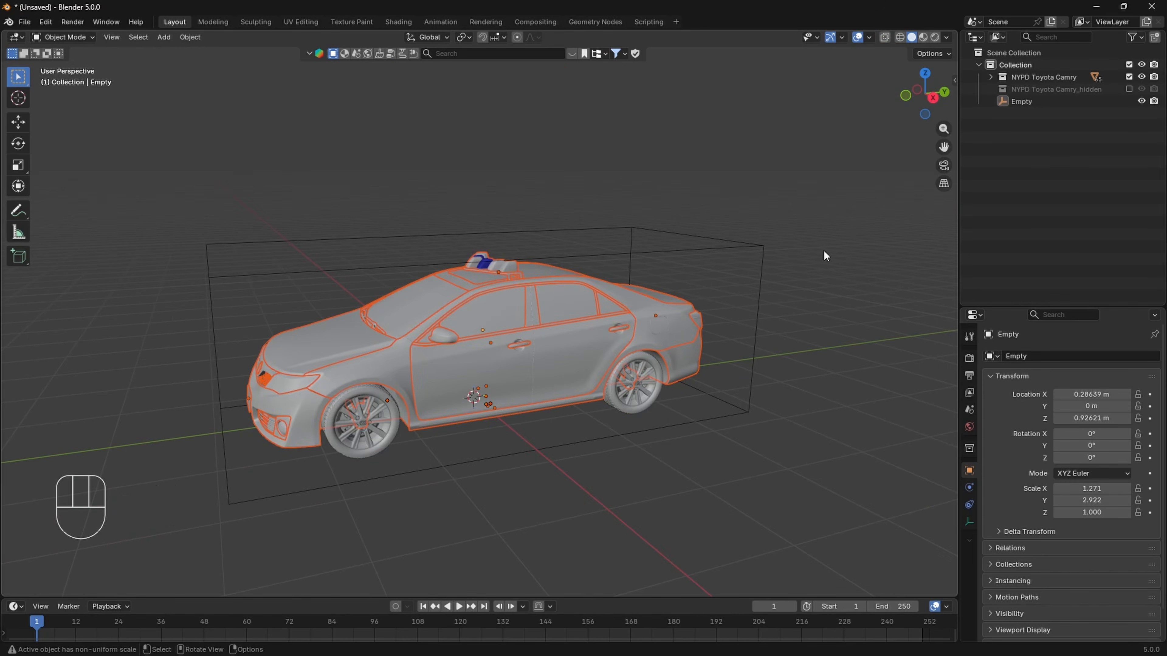
{"action": "left_click", "coordinate": [752, 244], "text": "shift"}
{"action": "middle_click_drag", "start_coordinate": [695, 234], "coordinate": [710, 141]}
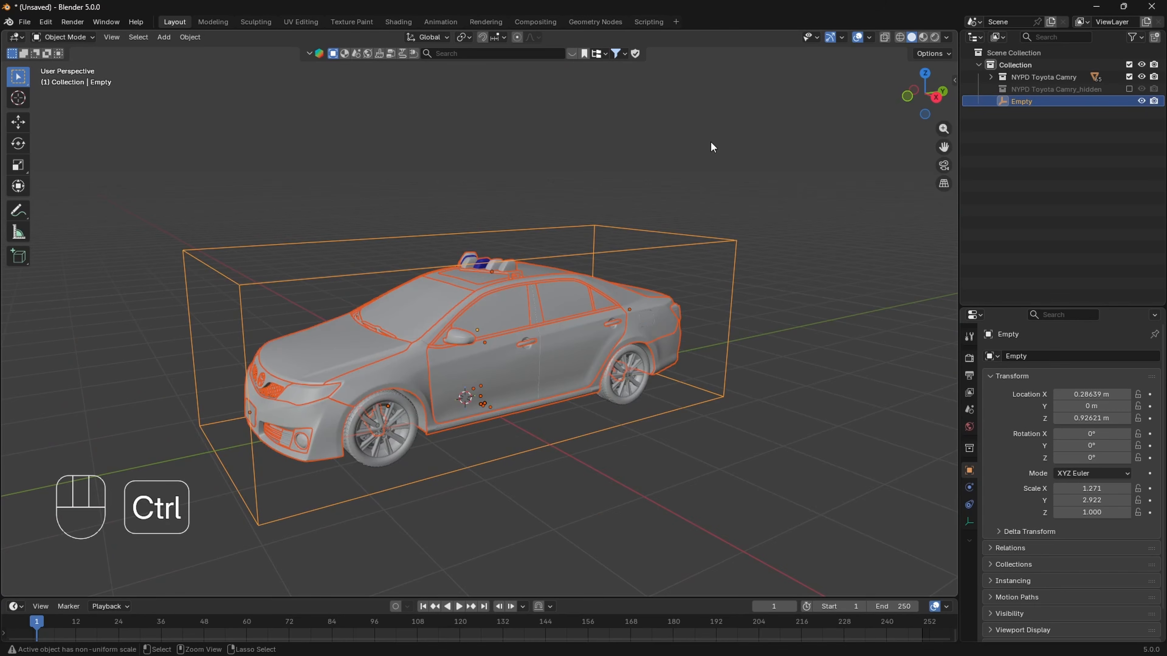
{"action": "key", "text": "ctrl+p"}
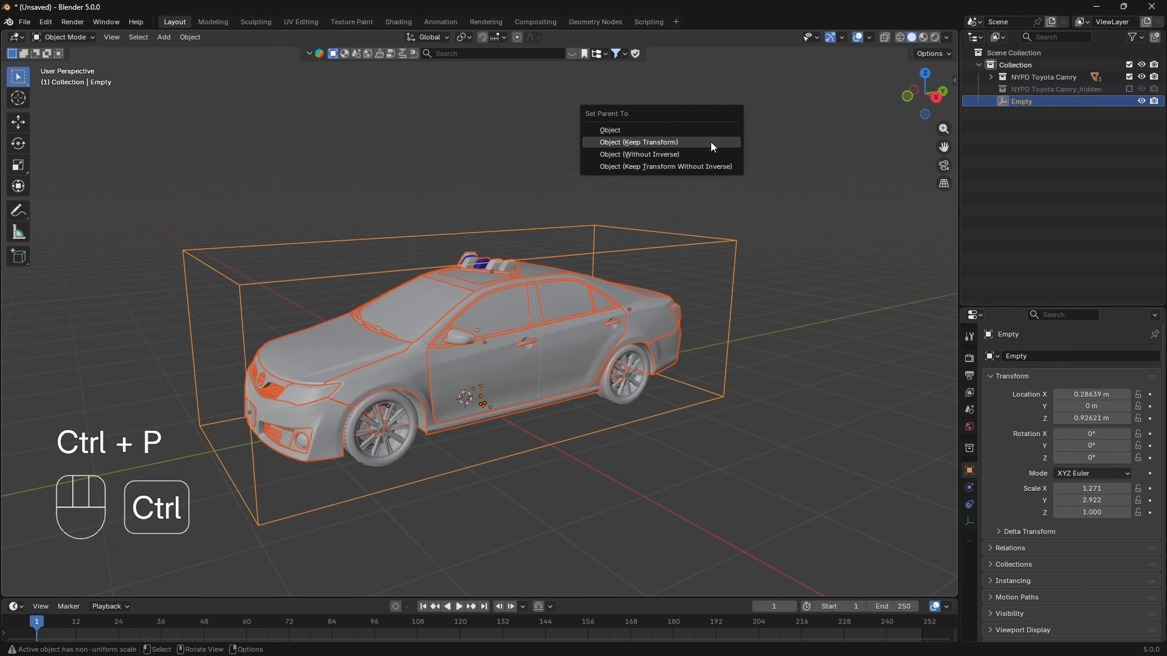
{"action": "left_click", "coordinate": [662, 142]}
{"action": "scroll", "coordinate": [655, 263], "scroll_direction": "down", "scroll_amount": 1}
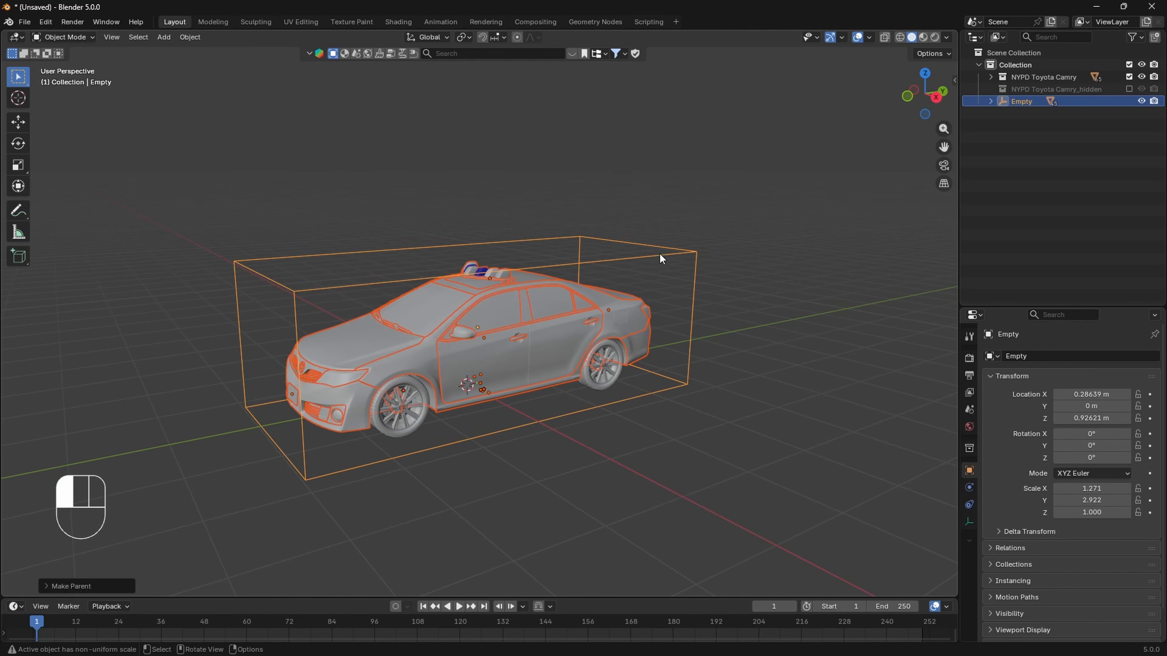
- Rename the empty as Police.Body and place it in the NYPD Toyota Camry collection
{"action": "left_click", "coordinate": [658, 253]}
{"action": "key", "text": "F2"}
{"action": "type", "text": "P"}
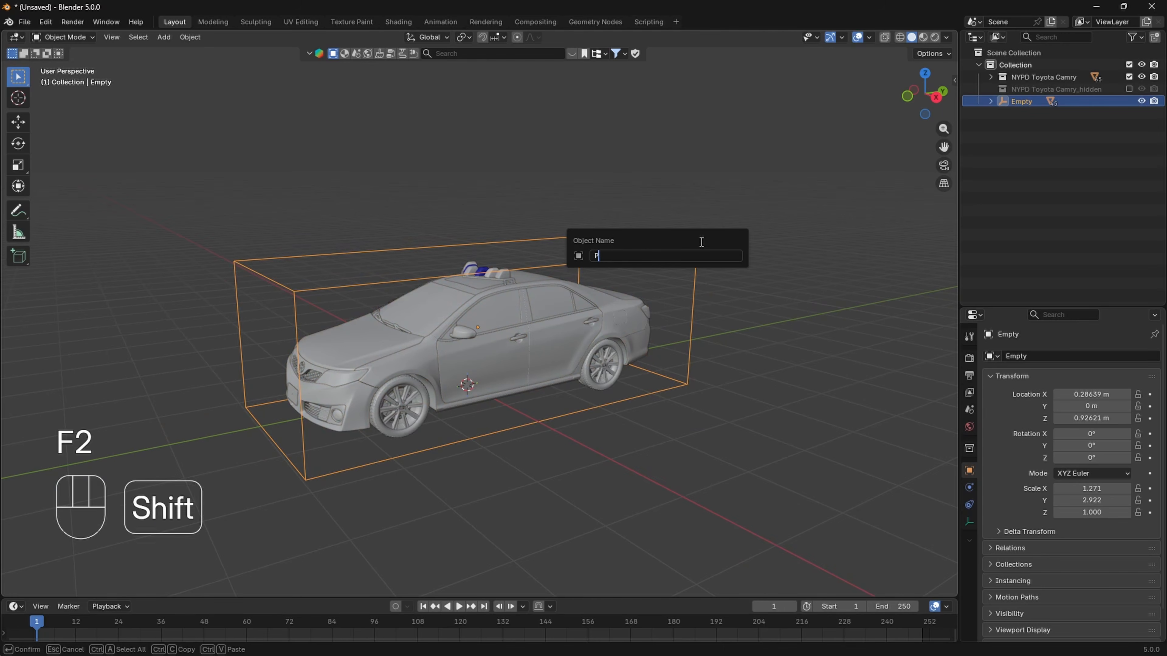
{"action": "type", "text": "olice.Body"}
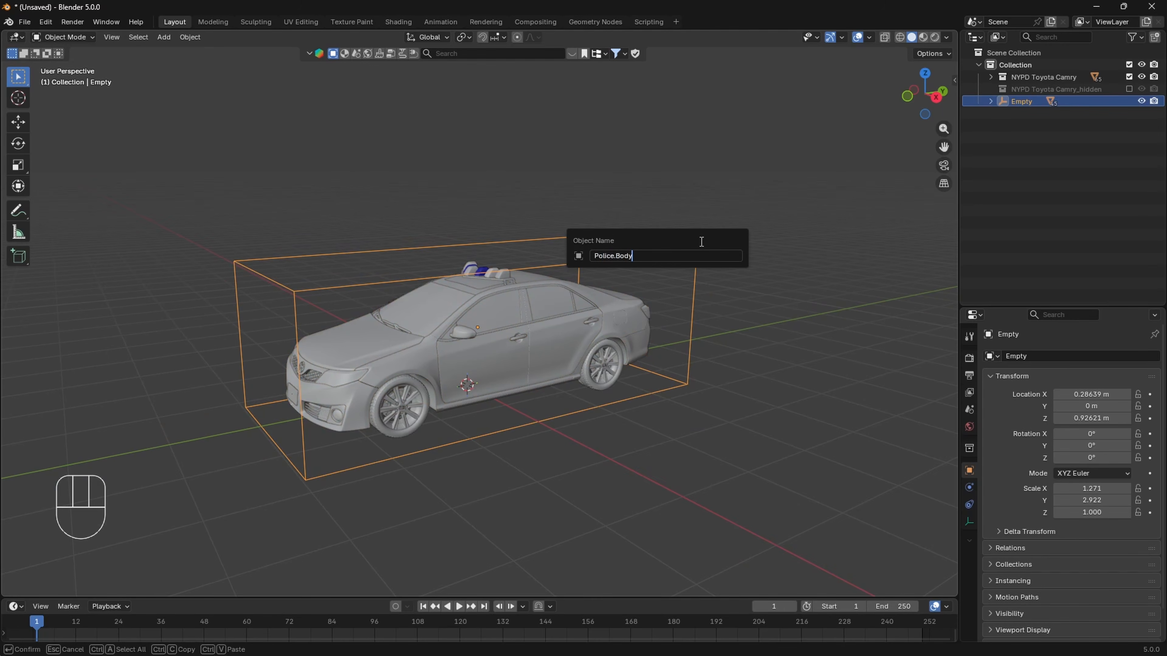
{"action": "key", "text": "Return"}
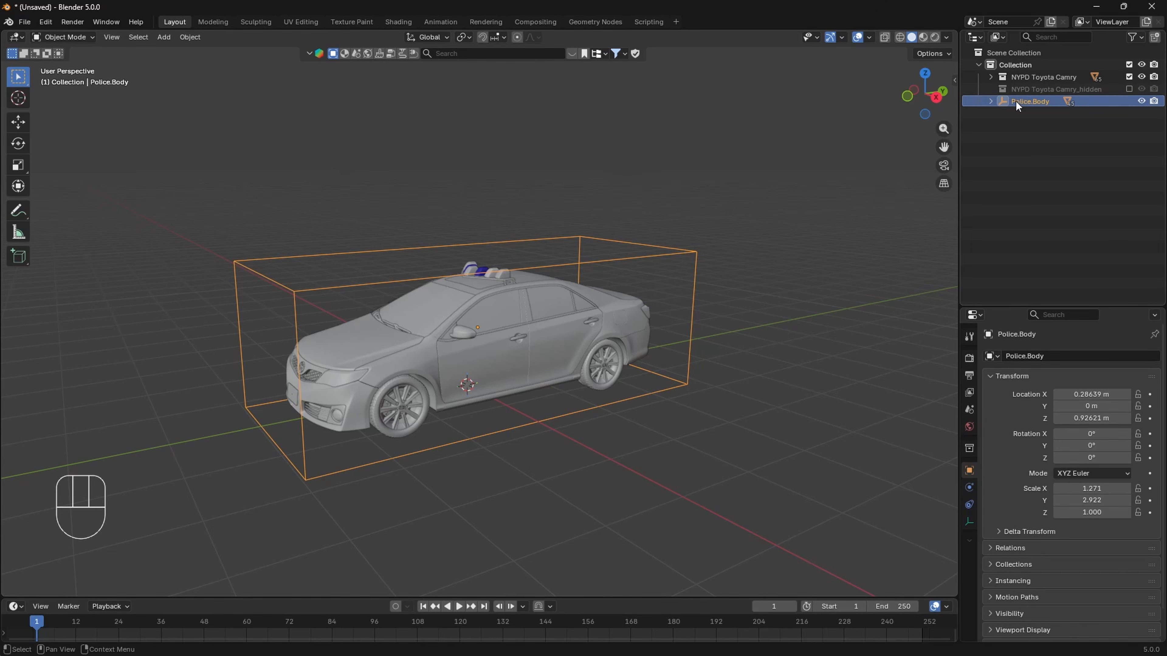
{"action": "left_click_drag", "start_coordinate": [1022, 103], "coordinate": [1067, 74]}
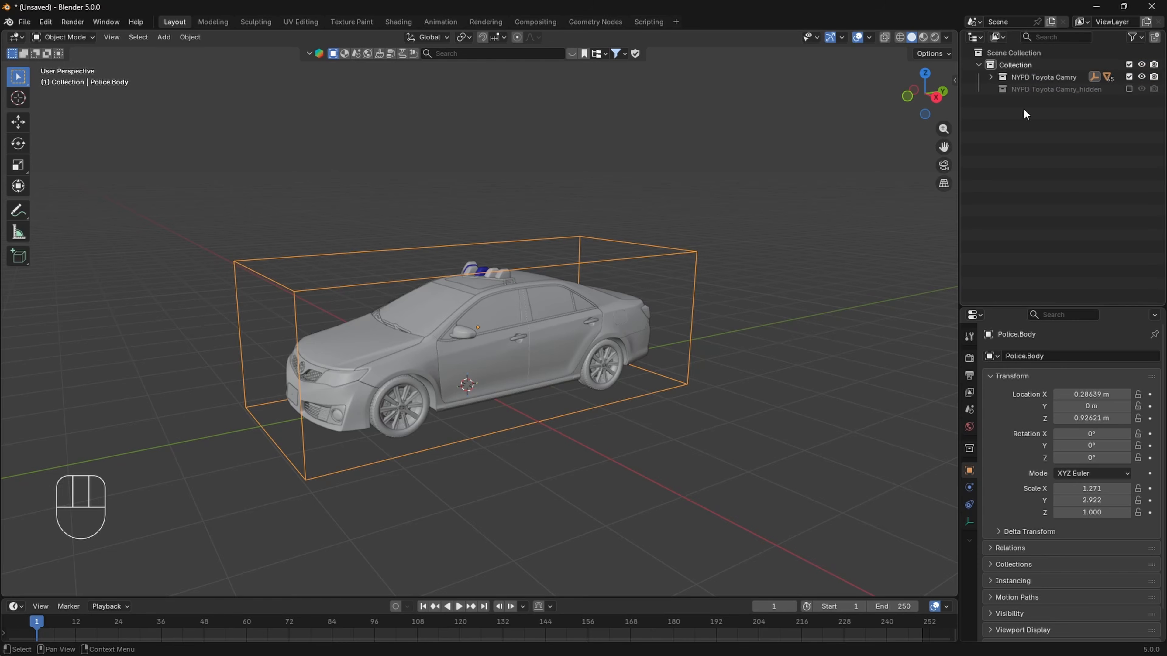
- Open the Launch Control add-on's settings and set the vehicle source to Local
{"action": "scroll", "coordinate": [735, 331], "scroll_direction": "down", "scroll_amount": 1}
{"action": "key", "text": "n"}
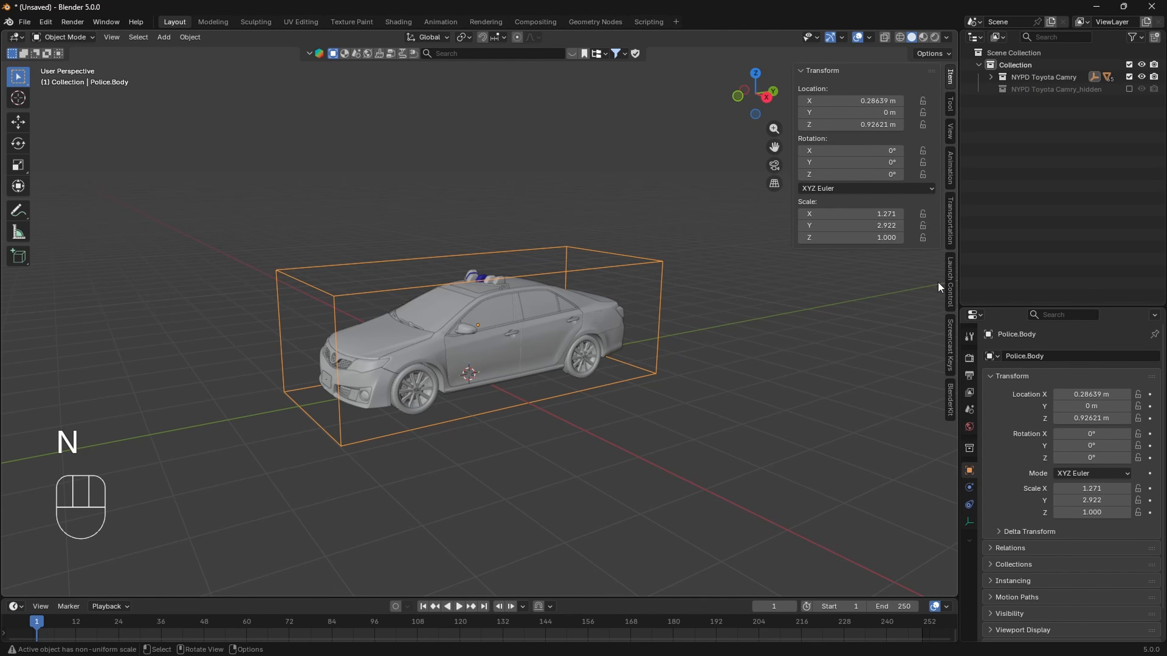
{"action": "left_click", "coordinate": [951, 277]}
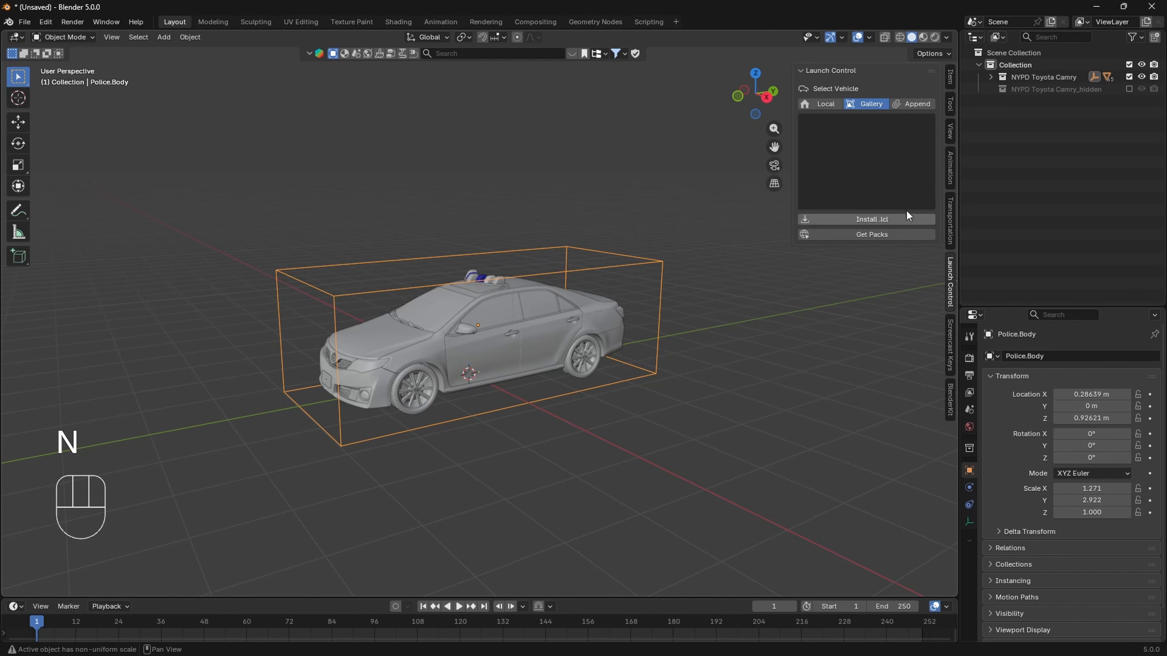
{"action": "left_click", "coordinate": [825, 103]}
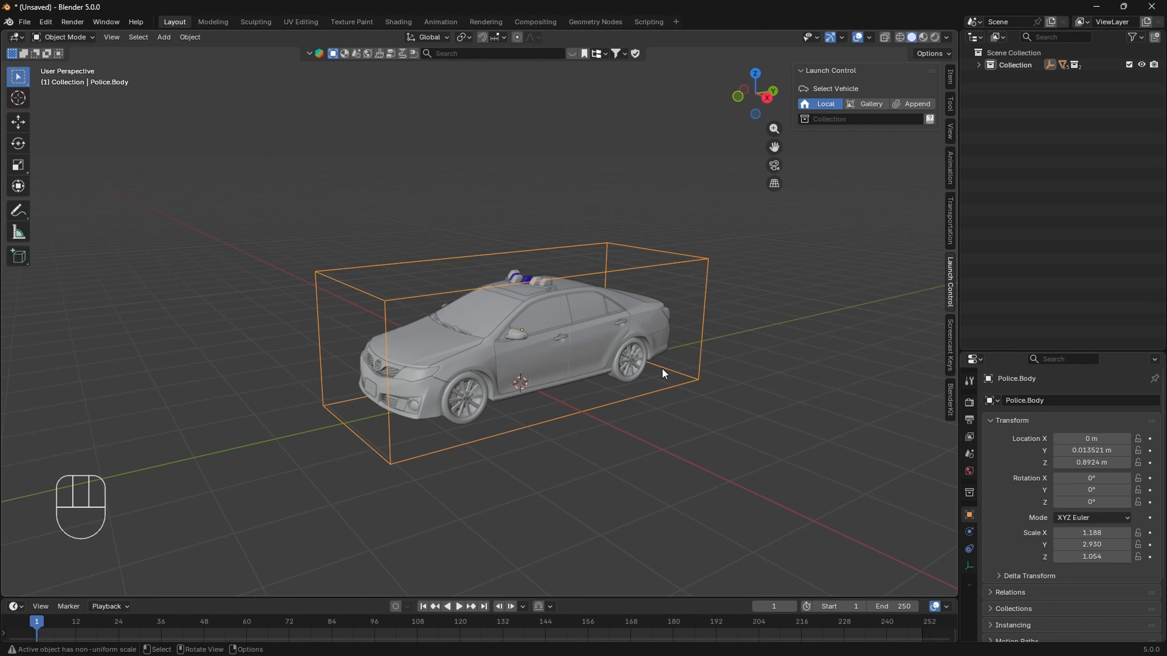
- Expand the main collection and inspect the front-left wheel together with its brake disc
{"action": "left_click", "coordinate": [979, 65]}
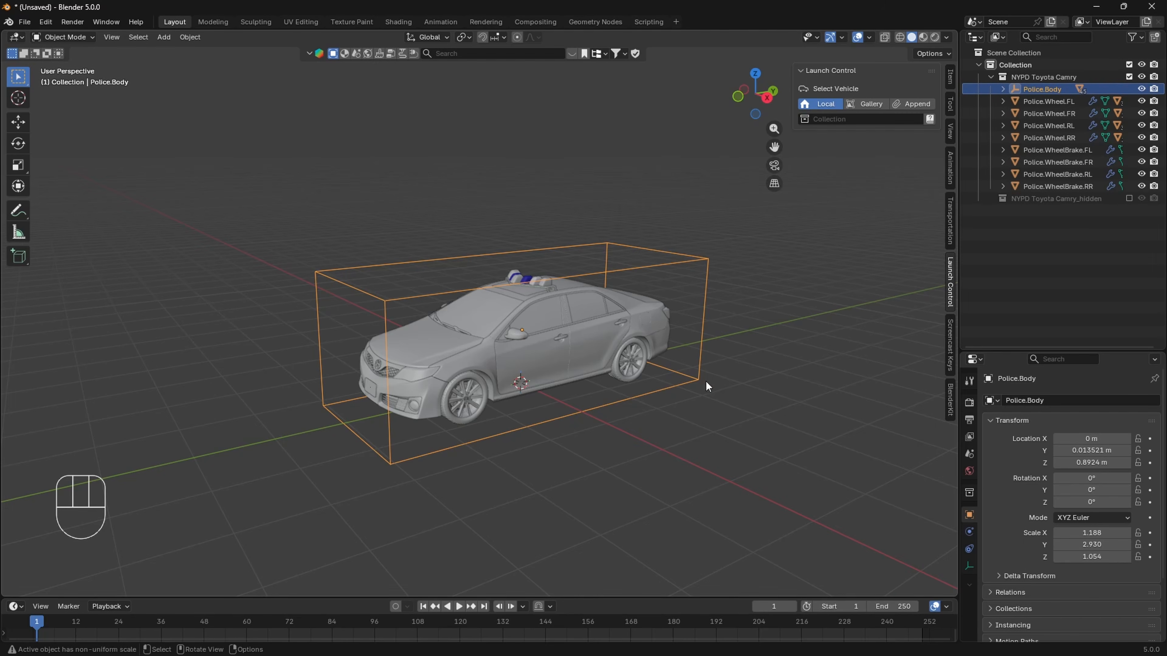
{"action": "scroll", "coordinate": [662, 405], "scroll_direction": "up", "scroll_amount": 3}
{"action": "middle_click_drag", "start_coordinate": [626, 429], "coordinate": [625, 390], "text": "shift"}
{"action": "middle_click_drag", "start_coordinate": [624, 390], "coordinate": [621, 376]}
{"action": "left_click", "coordinate": [481, 394]}
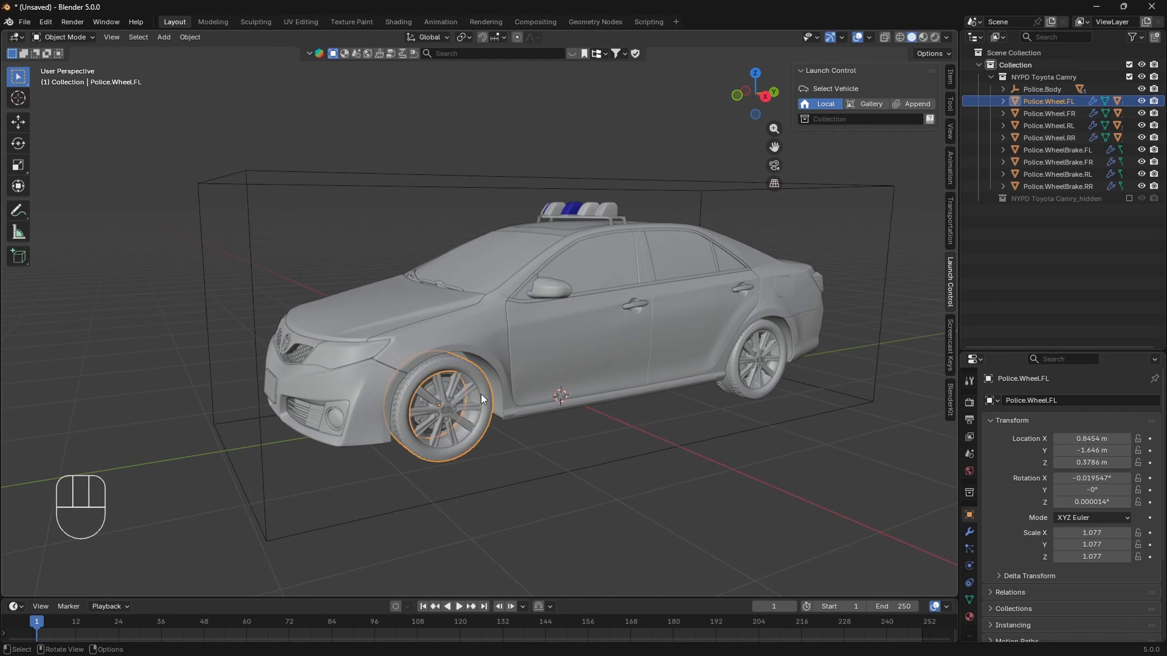
{"action": "scroll", "coordinate": [453, 396], "scroll_direction": "up", "scroll_amount": 5}
{"action": "middle_click_drag", "start_coordinate": [442, 382], "coordinate": [443, 379], "text": "shift"}
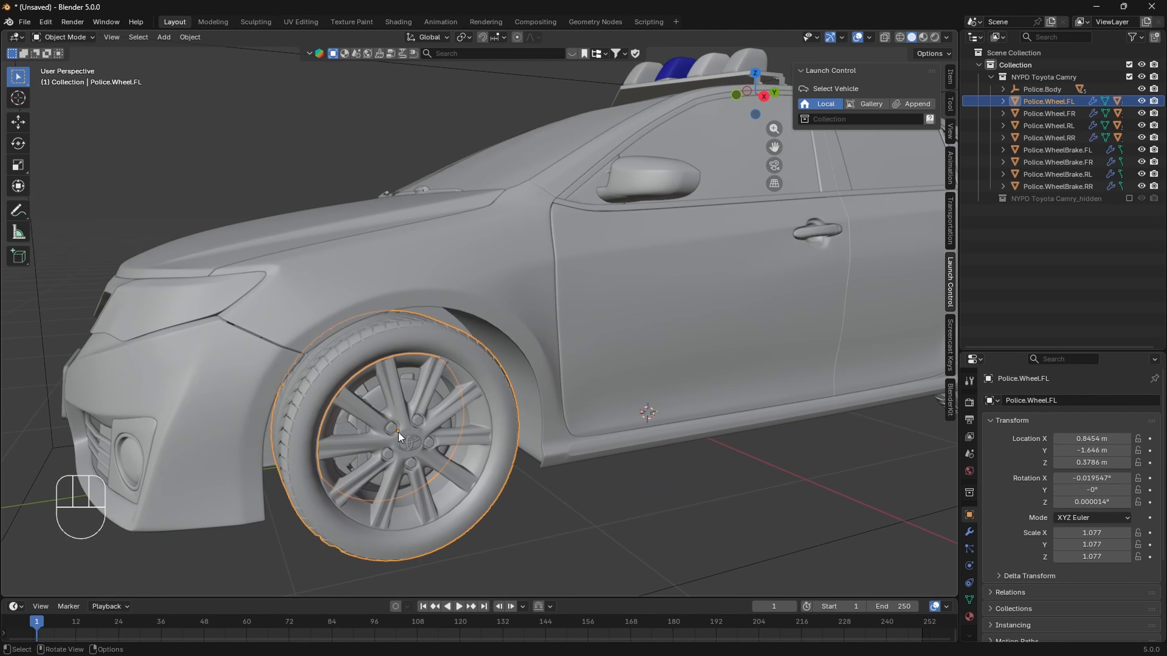
{"action": "scroll", "coordinate": [398, 431], "scroll_direction": "down", "scroll_amount": 5}
{"action": "middle_click_drag", "start_coordinate": [399, 432], "coordinate": [435, 393]}
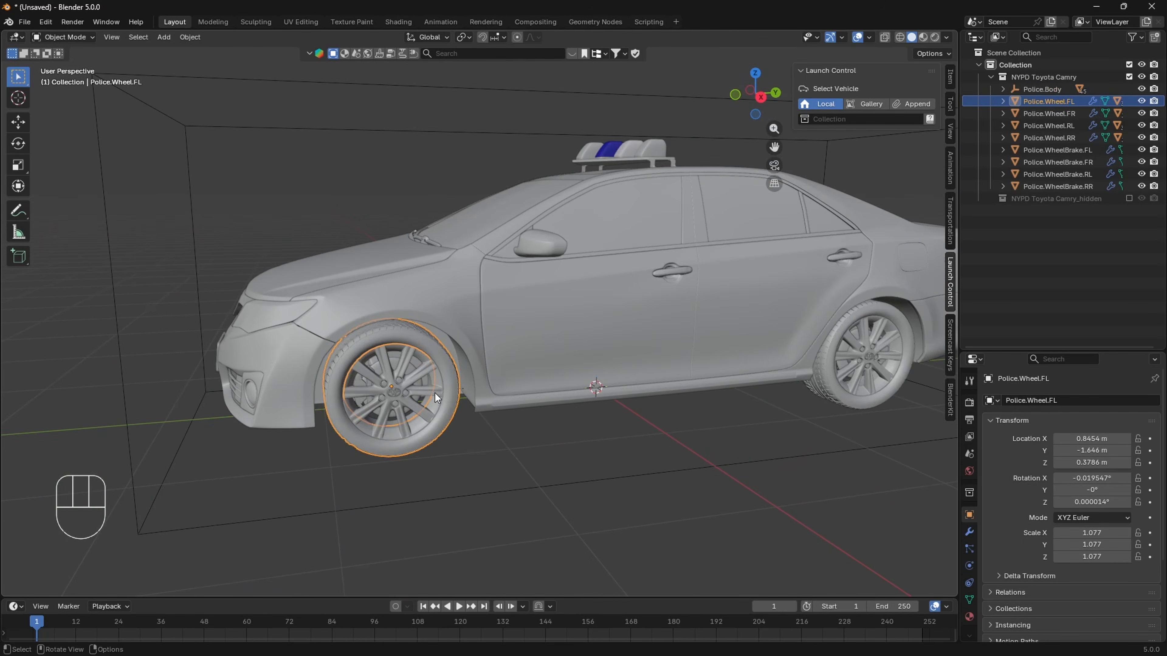
{"action": "left_click", "coordinate": [422, 372]}
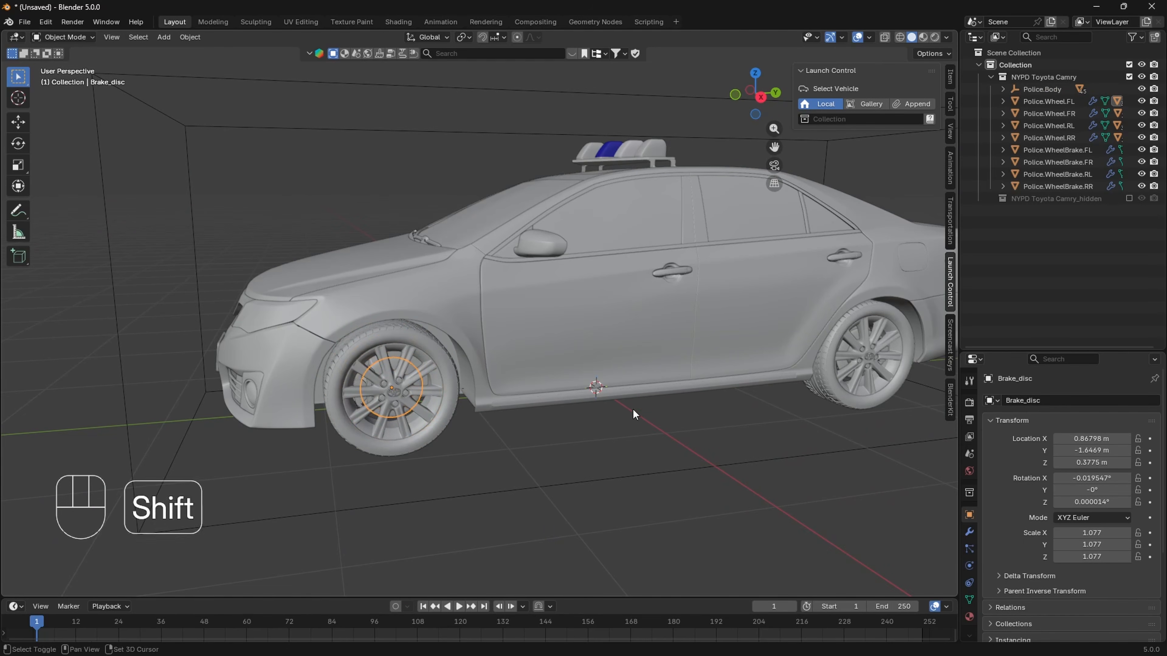
- Set the origin of the rear-left brake, Police.WheelBrake.RL, to its geometry
{"action": "middle_click_drag", "start_coordinate": [864, 384], "coordinate": [581, 369], "text": "shift"}
{"action": "left_click", "coordinate": [597, 382]}
{"action": "scroll", "coordinate": [606, 367], "scroll_direction": "up", "scroll_amount": 4}
{"action": "left_click", "coordinate": [583, 368]}
{"action": "right_click", "coordinate": [588, 377]}
{"action": "mouse_move", "coordinate": [588, 375]}
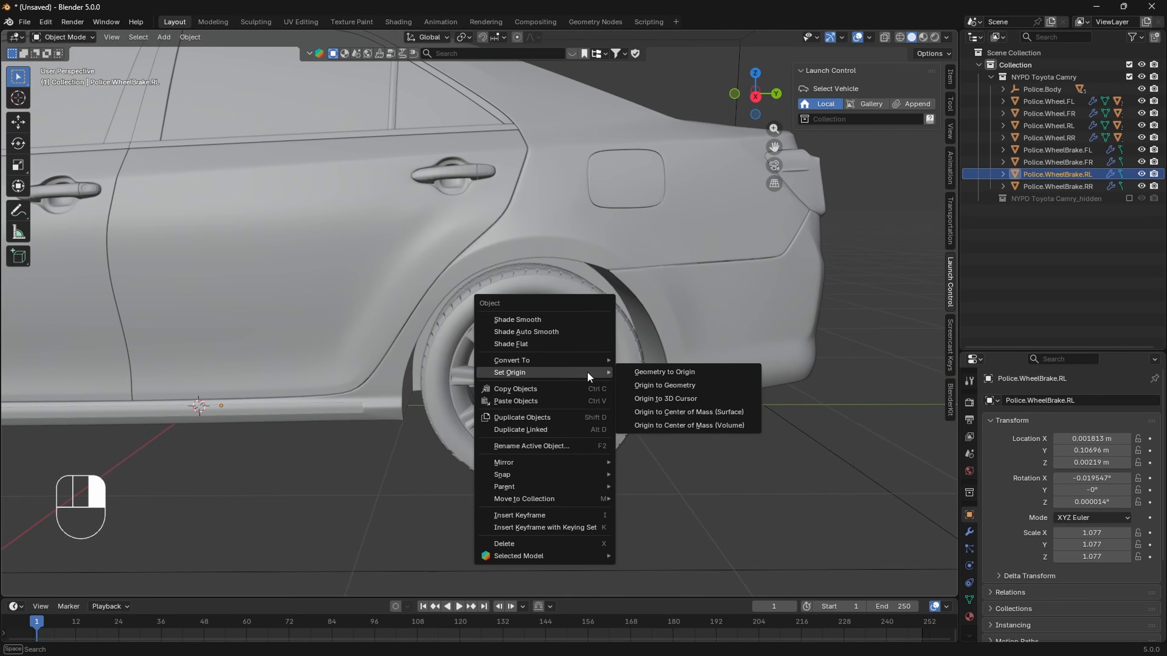
{"action": "left_click", "coordinate": [647, 385]}
- Set the origin of the front-right brake, Police.WheelBrake.FR, to its geometry
{"action": "scroll", "coordinate": [632, 398], "scroll_direction": "down", "scroll_amount": 5}
{"action": "middle_click_drag", "start_coordinate": [310, 343], "coordinate": [471, 333]}
{"action": "scroll", "coordinate": [590, 336], "scroll_direction": "up", "scroll_amount": 5}
{"action": "middle_click_drag", "start_coordinate": [633, 352], "coordinate": [570, 346], "text": "shift"}
{"action": "left_click", "coordinate": [834, 396]}
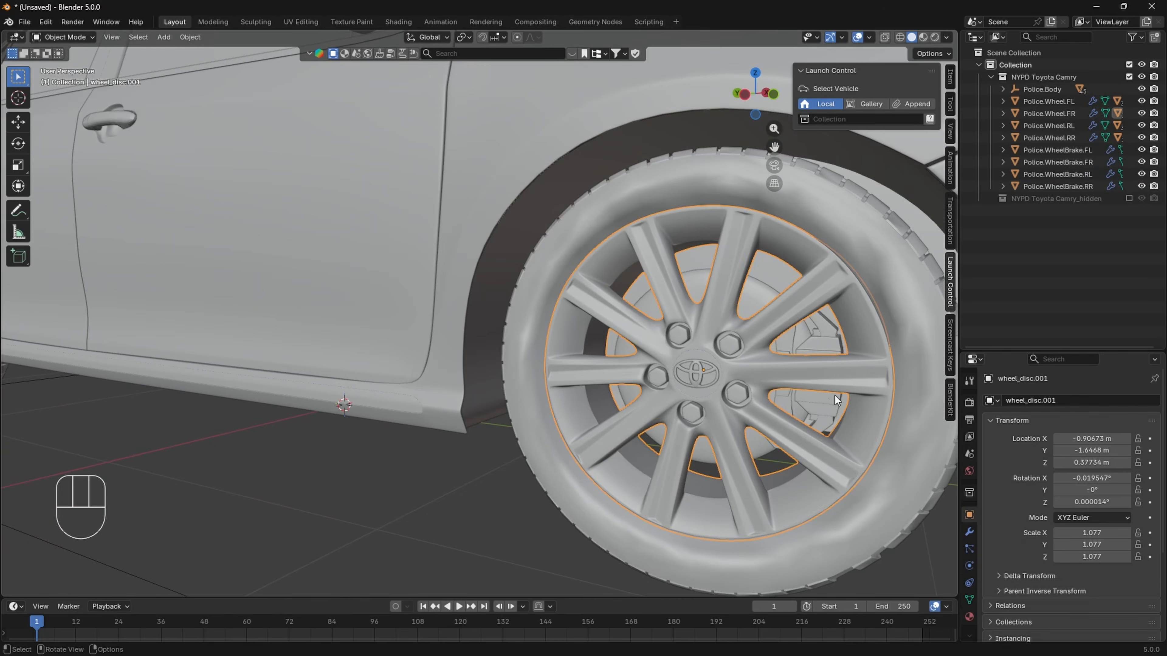
{"action": "left_click", "coordinate": [833, 399]}
{"action": "right_click", "coordinate": [832, 402]}
{"action": "left_click", "coordinate": [857, 415]}
- Set the origin of the rear-right brake, Police.WheelBrake.RR, to its geometry
{"action": "scroll", "coordinate": [597, 354], "scroll_direction": "down", "scroll_amount": 5}
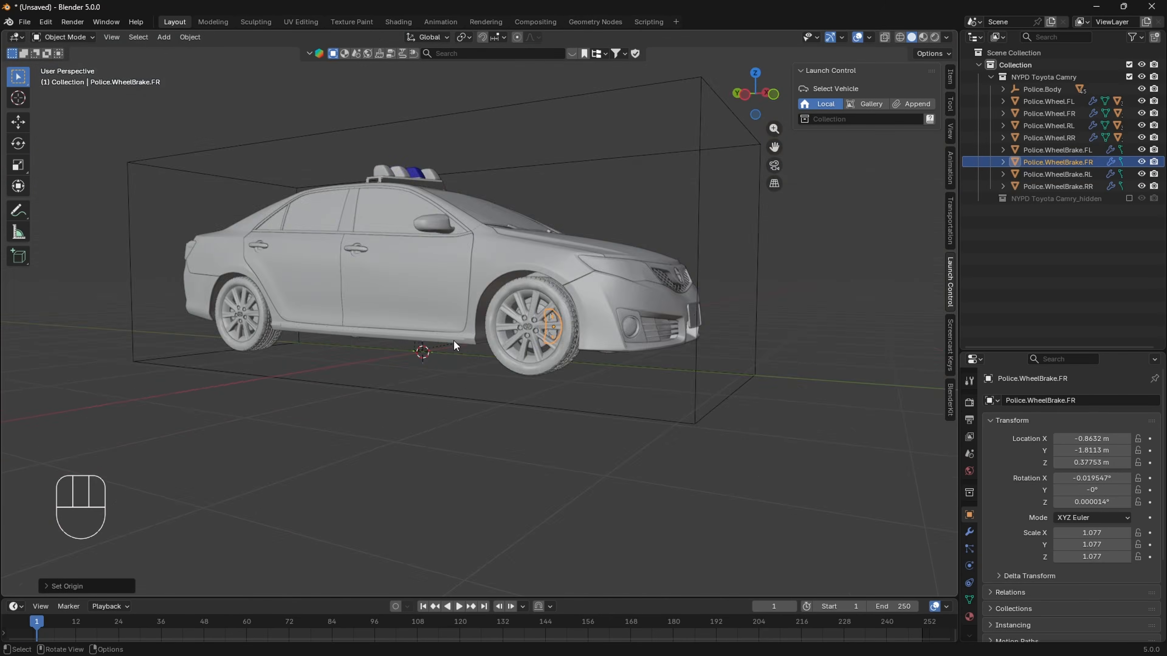
{"action": "middle_click_drag", "start_coordinate": [597, 354], "coordinate": [502, 337]}
{"action": "middle_click_drag", "start_coordinate": [445, 337], "coordinate": [342, 392]}
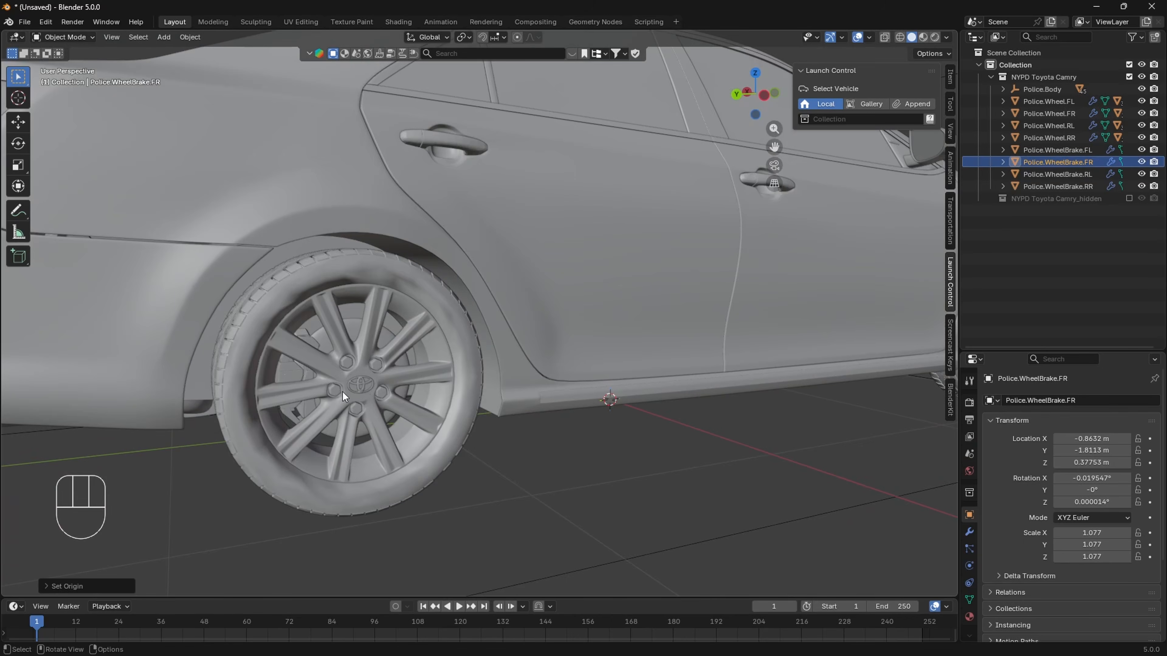
{"action": "left_click", "coordinate": [291, 368]}
{"action": "right_click", "coordinate": [291, 368]}
{"action": "mouse_move", "coordinate": [304, 367]}
{"action": "left_click", "coordinate": [339, 377]}
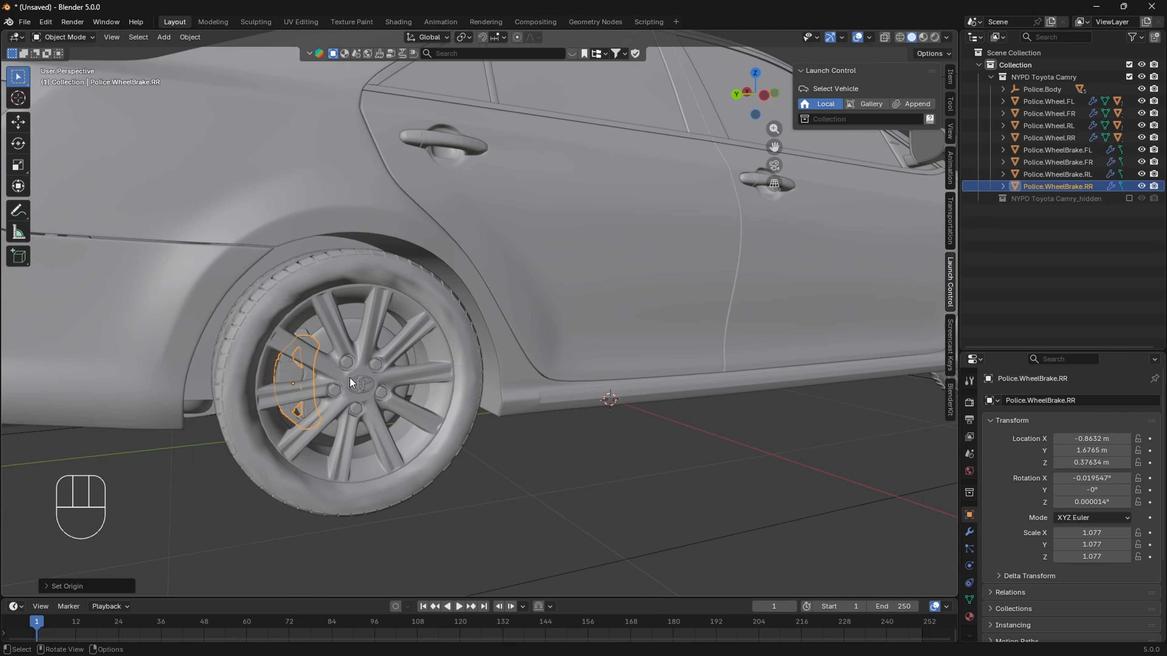
- Check the rear-left wheel's brake and brake disc, and look over the whole car
{"action": "scroll", "coordinate": [293, 353], "scroll_direction": "down", "scroll_amount": 5}
{"action": "middle_click_drag", "start_coordinate": [292, 353], "coordinate": [455, 381]}
{"action": "scroll", "coordinate": [545, 311], "scroll_direction": "up", "scroll_amount": 4}
{"action": "middle_click_drag", "start_coordinate": [545, 311], "coordinate": [556, 272]}
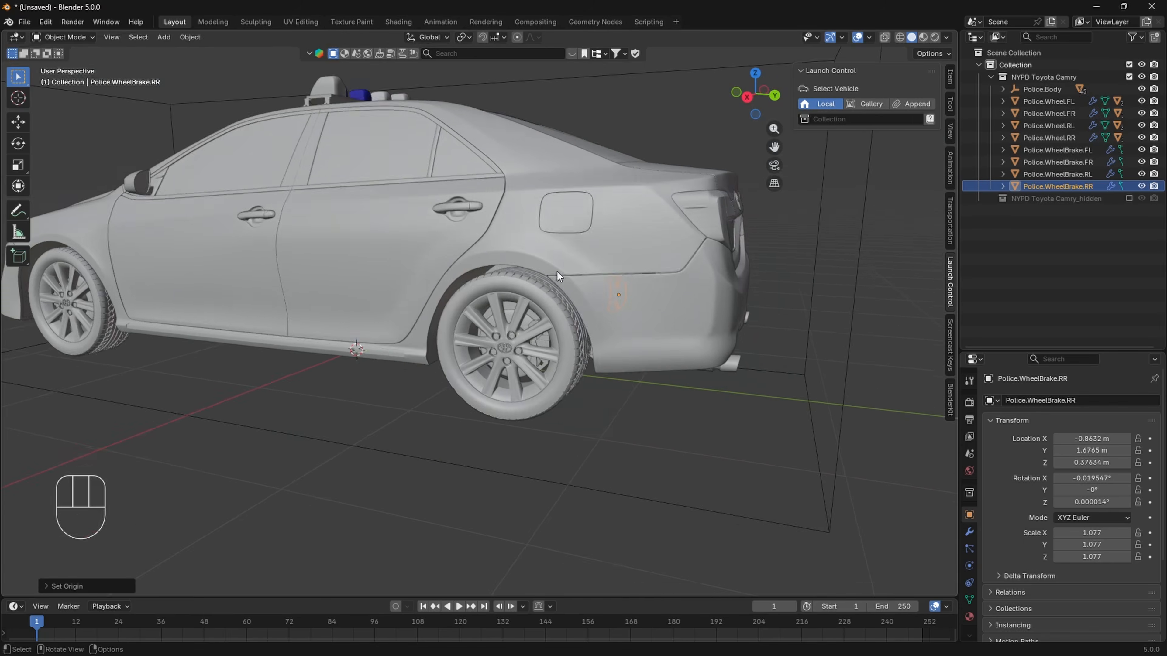
{"action": "scroll", "coordinate": [627, 372], "scroll_direction": "up", "scroll_amount": 5}
{"action": "left_click", "coordinate": [629, 374]}
{"action": "right_click", "coordinate": [629, 374]}
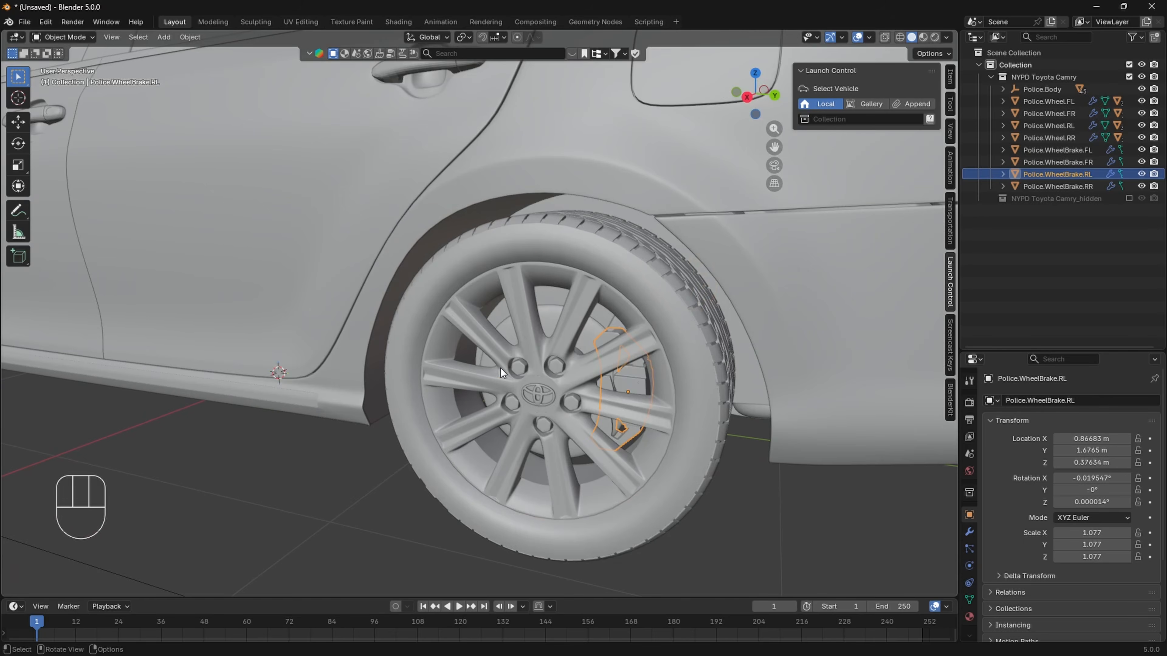
{"action": "left_click", "coordinate": [500, 368]}
{"action": "left_click", "coordinate": [522, 368]}
{"action": "scroll", "coordinate": [522, 367], "scroll_direction": "down", "scroll_amount": 7}
{"action": "middle_click_drag", "start_coordinate": [432, 328], "coordinate": [535, 294], "text": "shift"}
{"action": "mouse_move", "coordinate": [535, 294]}
{"action": "middle_mouse_down", "text": "shift"}
{"action": "mouse_move", "coordinate": [551, 304]}
{"action": "mouse_move", "coordinate": [546, 315]}
{"action": "middle_mouse_up", "text": "shift"}
{"action": "left_click", "coordinate": [675, 470]}
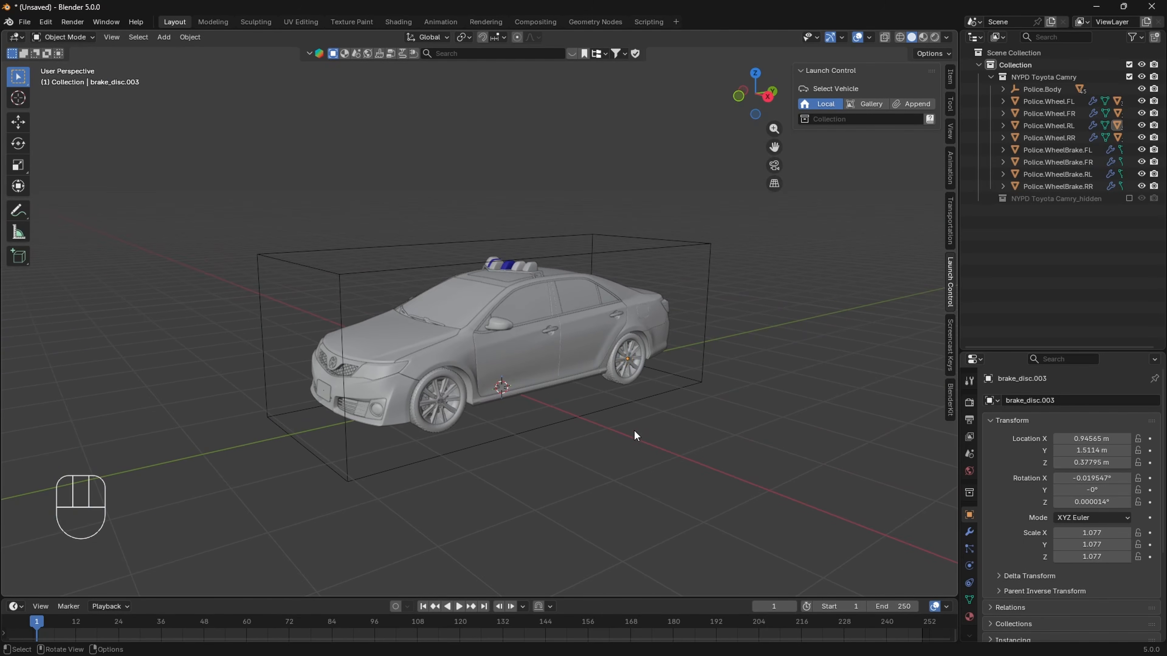
- Assign the NYPD Toyota Camry collection as the Launch Control vehicle and rig it
{"action": "middle_click_drag", "start_coordinate": [634, 432], "coordinate": [643, 429]}
{"action": "left_click", "coordinate": [991, 77]}
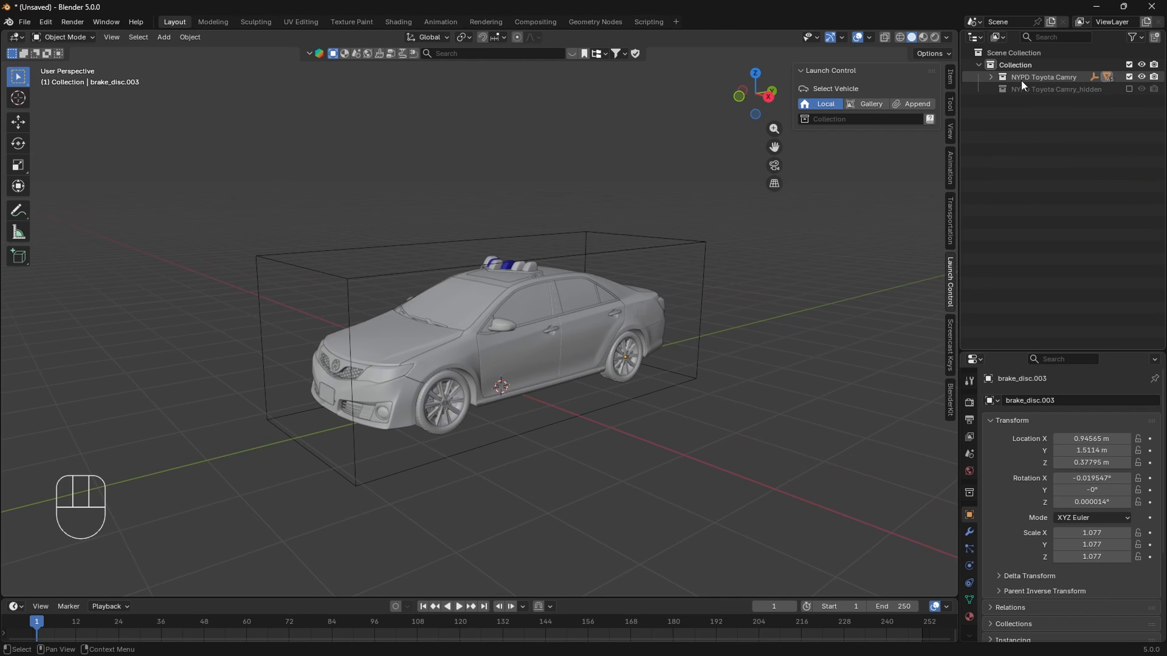
{"action": "left_click_drag", "start_coordinate": [1021, 79], "coordinate": [828, 116]}
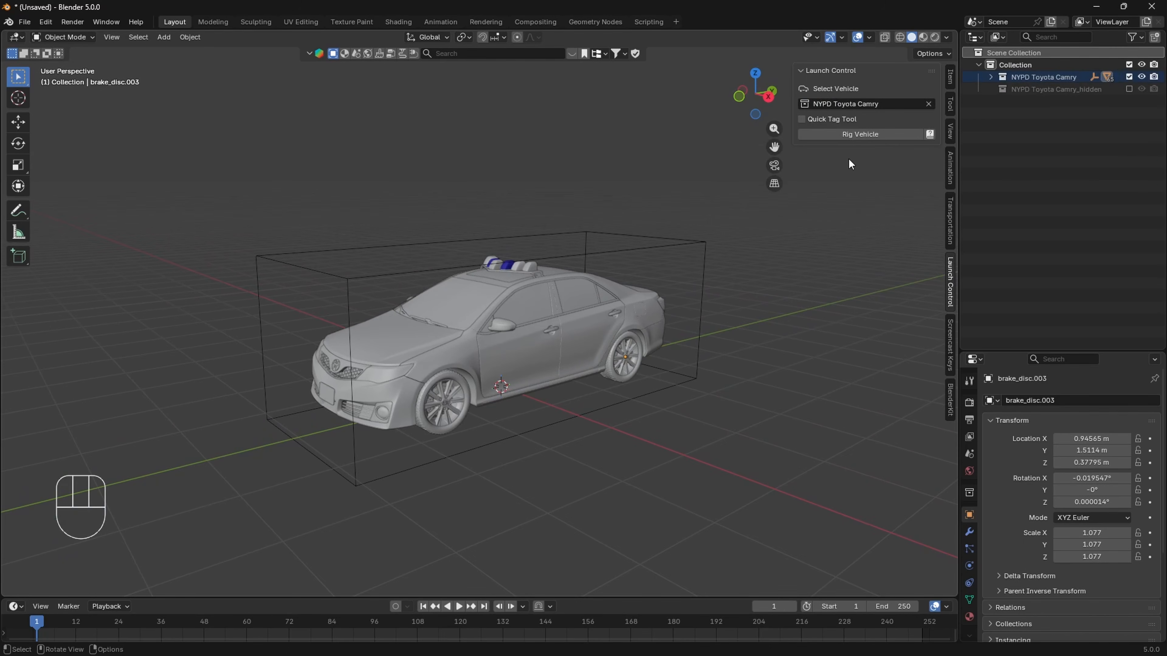
{"action": "left_click", "coordinate": [855, 138]}
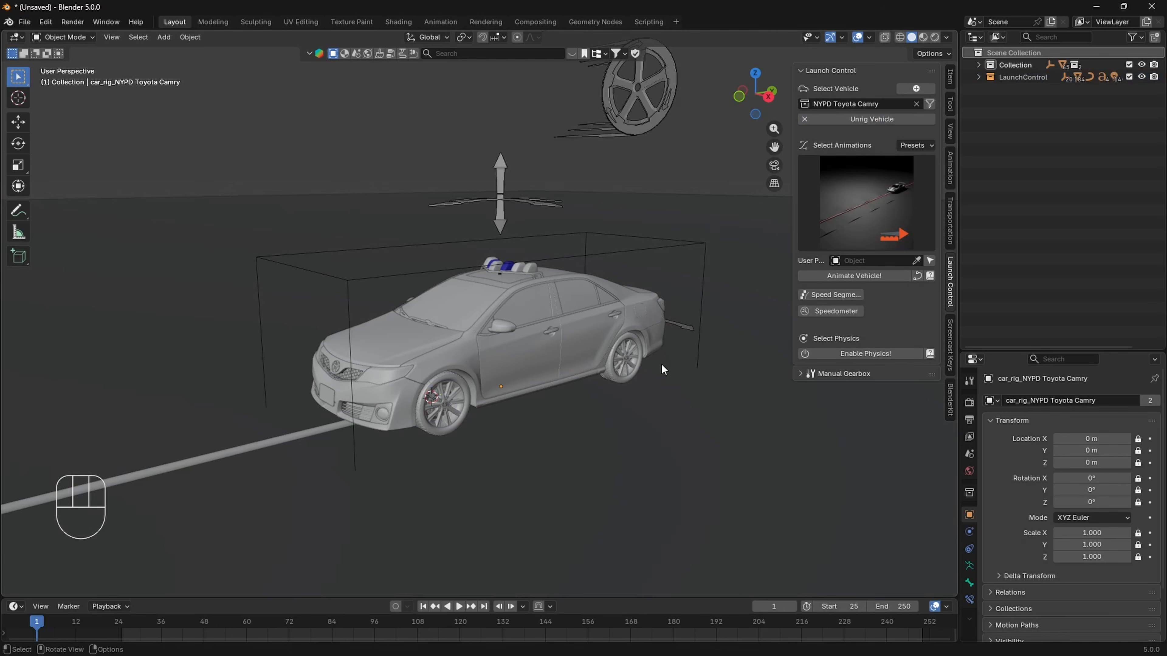
- Play the rigged car's driving animation to check its motion, stop it, and view the car from the front
{"action": "middle_click_drag", "start_coordinate": [661, 363], "coordinate": [422, 350]}
{"action": "scroll", "coordinate": [586, 392], "scroll_direction": "down", "scroll_amount": 4}
{"action": "key", "text": "space"}
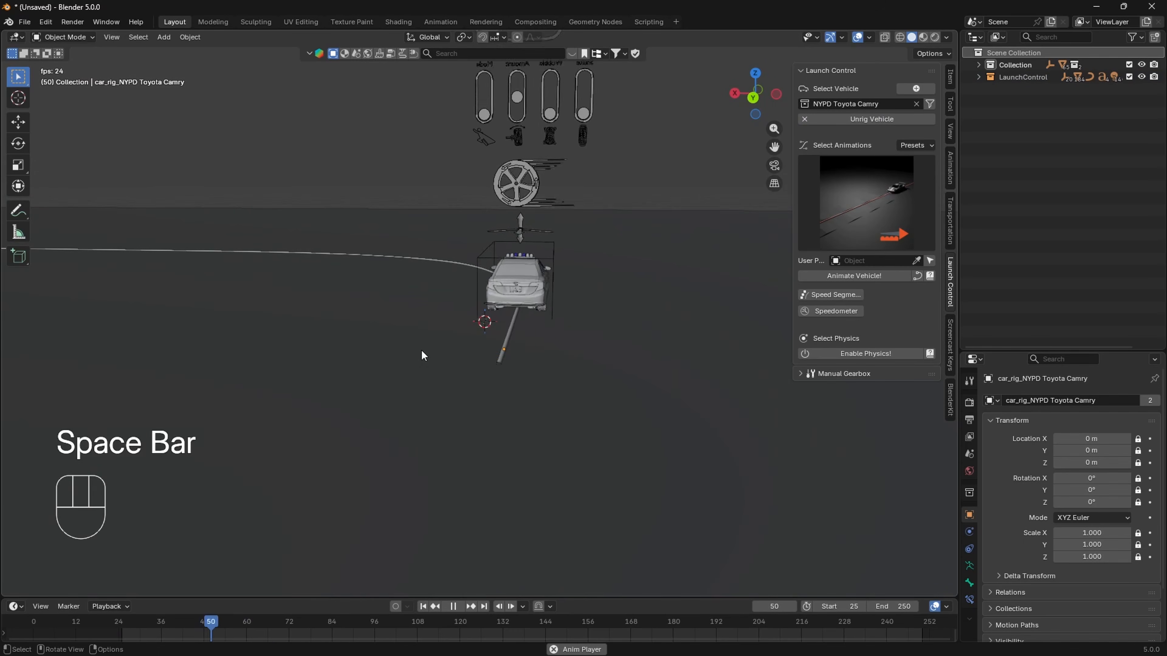
{"action": "key", "text": "Escape"}
{"action": "middle_click_drag", "start_coordinate": [406, 393], "coordinate": [547, 326]}
{"action": "scroll", "coordinate": [478, 317], "scroll_direction": "up", "scroll_amount": 3}
{"action": "middle_click_drag", "start_coordinate": [547, 326], "coordinate": [590, 322], "text": "shift"}
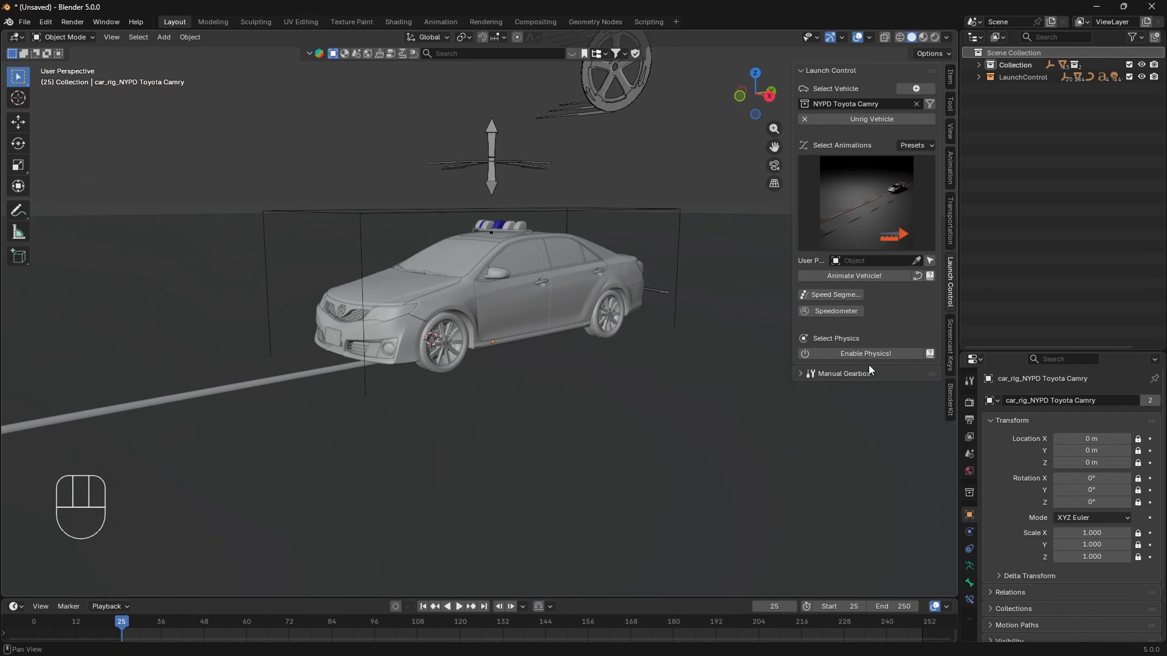
- Add a Cinematographer Follow Camera from the current view and play the driving animation through it
{"action": "left_click", "coordinate": [841, 373]}
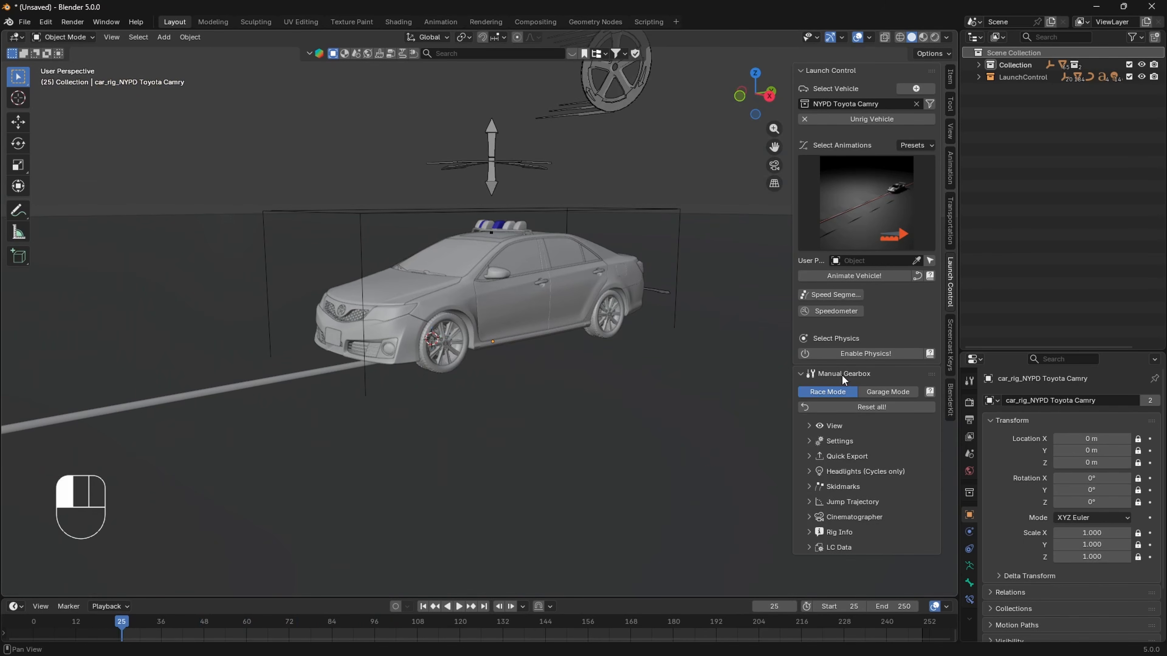
{"action": "left_click", "coordinate": [836, 517]}
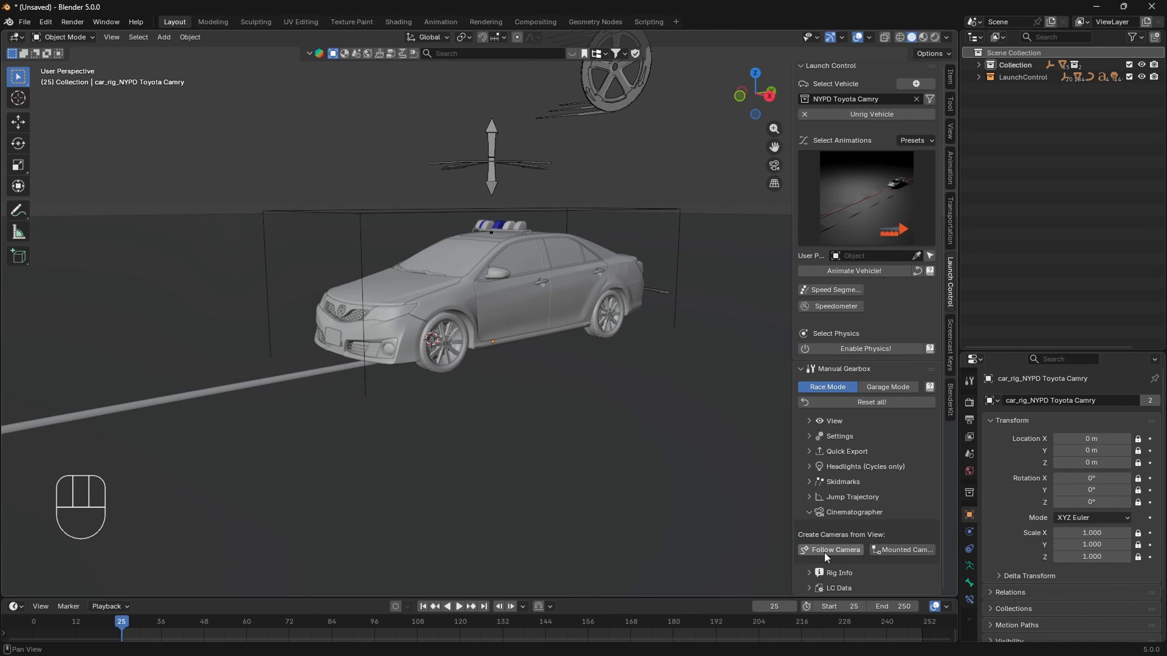
{"action": "left_click", "coordinate": [810, 550]}
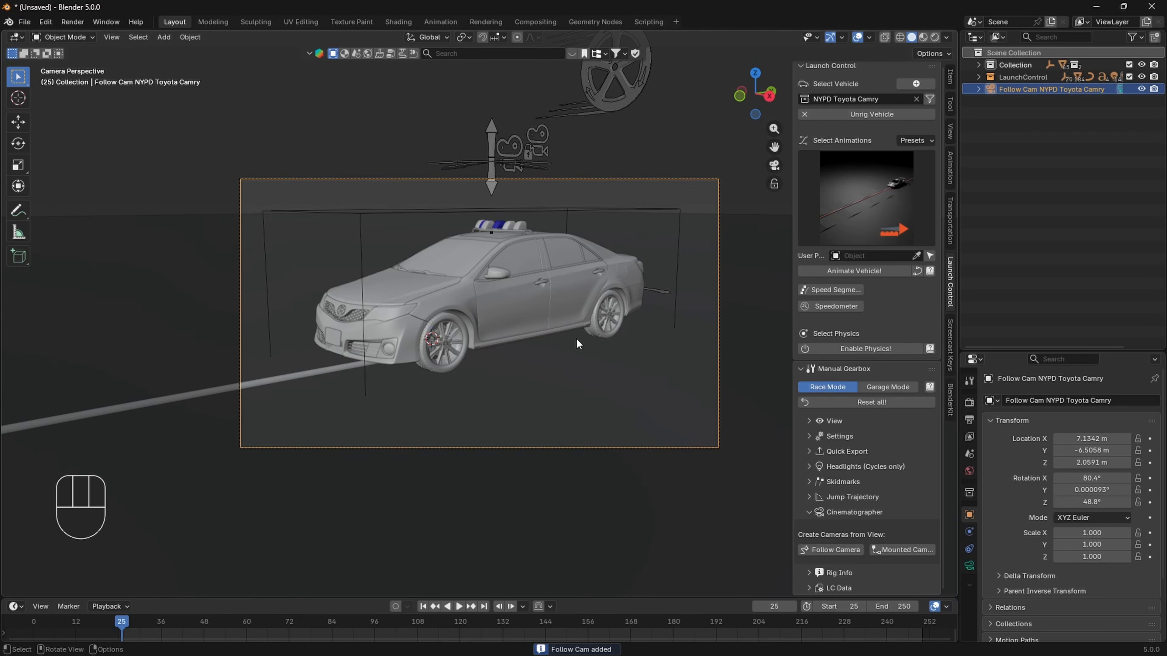
{"action": "key", "text": "space"}
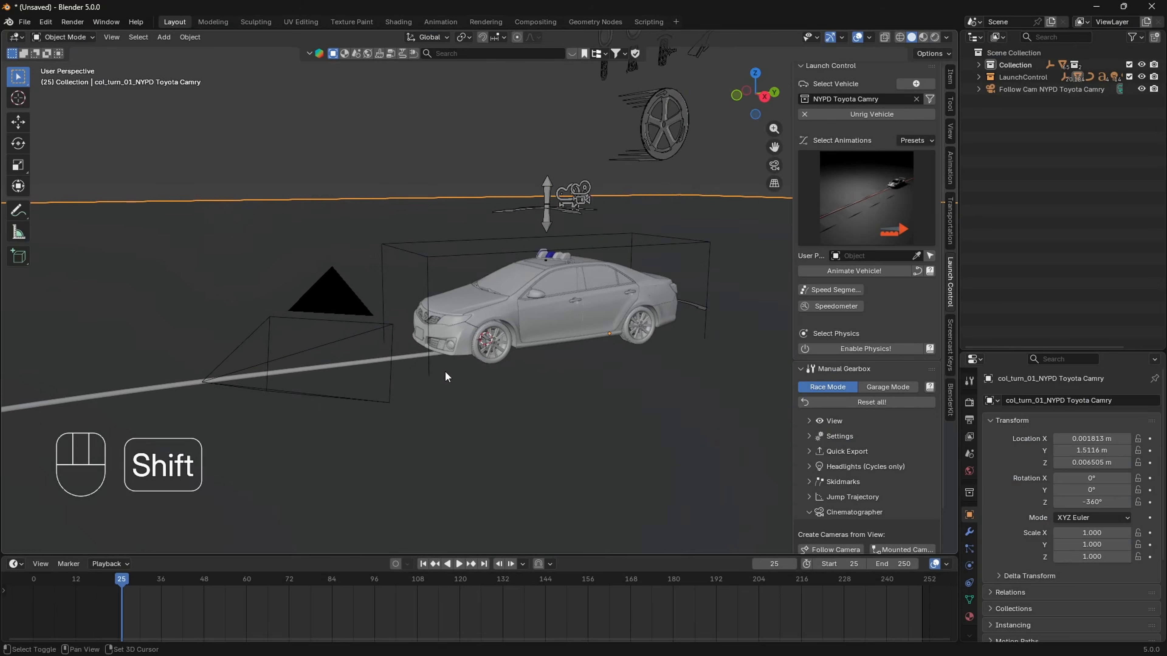
{"action": "middle_click_drag", "start_coordinate": [445, 371], "coordinate": [181, 542], "text": "shift"}
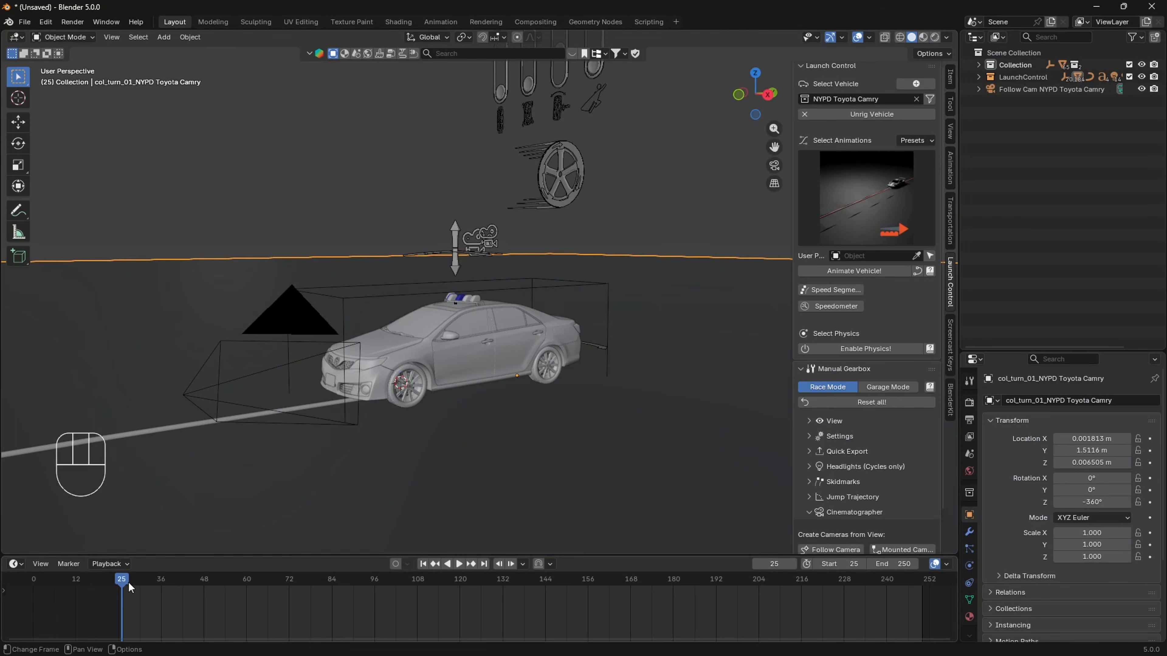
- Delete the follow camera from the scene
{"action": "left_click", "coordinate": [294, 323]}
{"action": "key", "text": "x"}
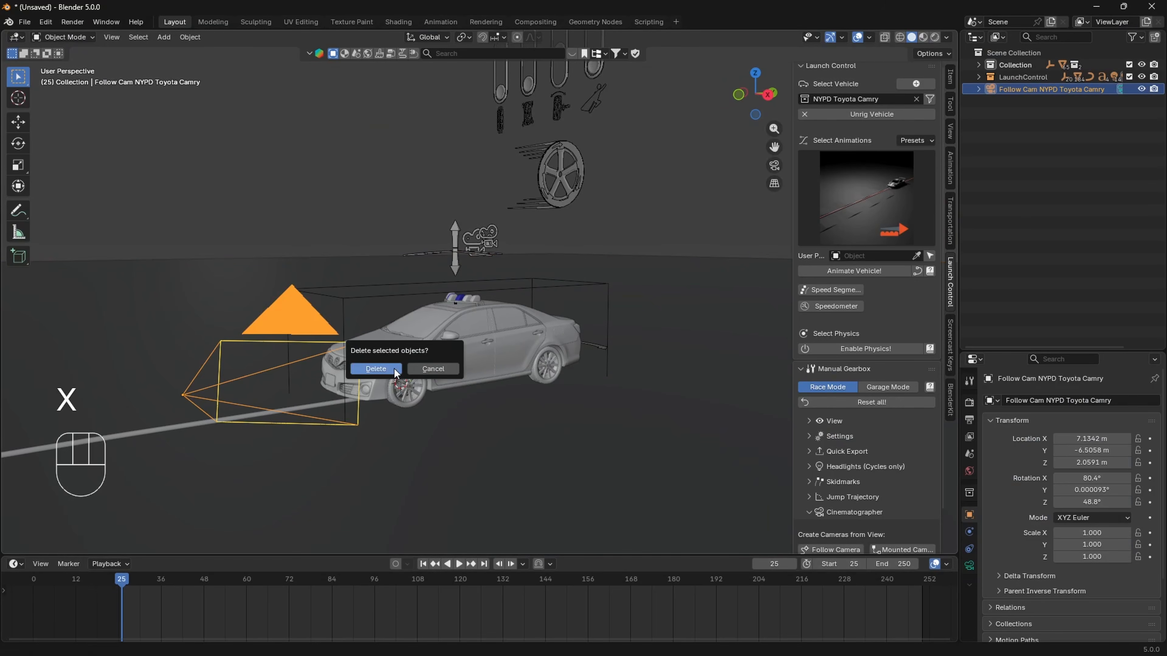
{"action": "left_click", "coordinate": [395, 374]}
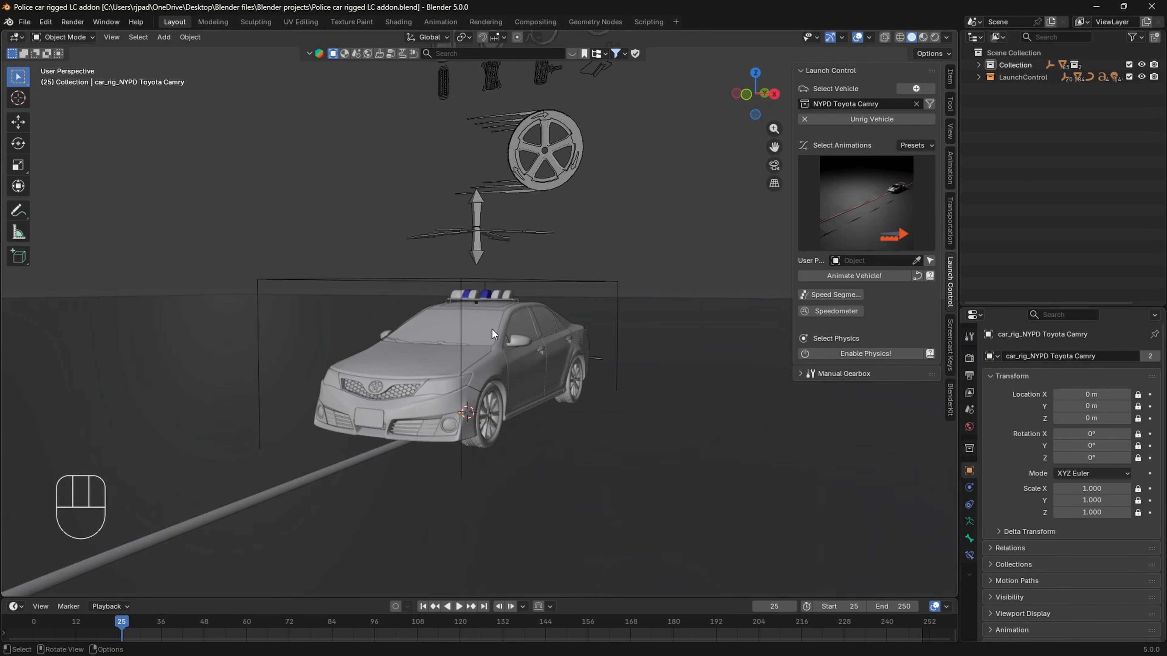
{"action": "left_click", "coordinate": [24, 22]}
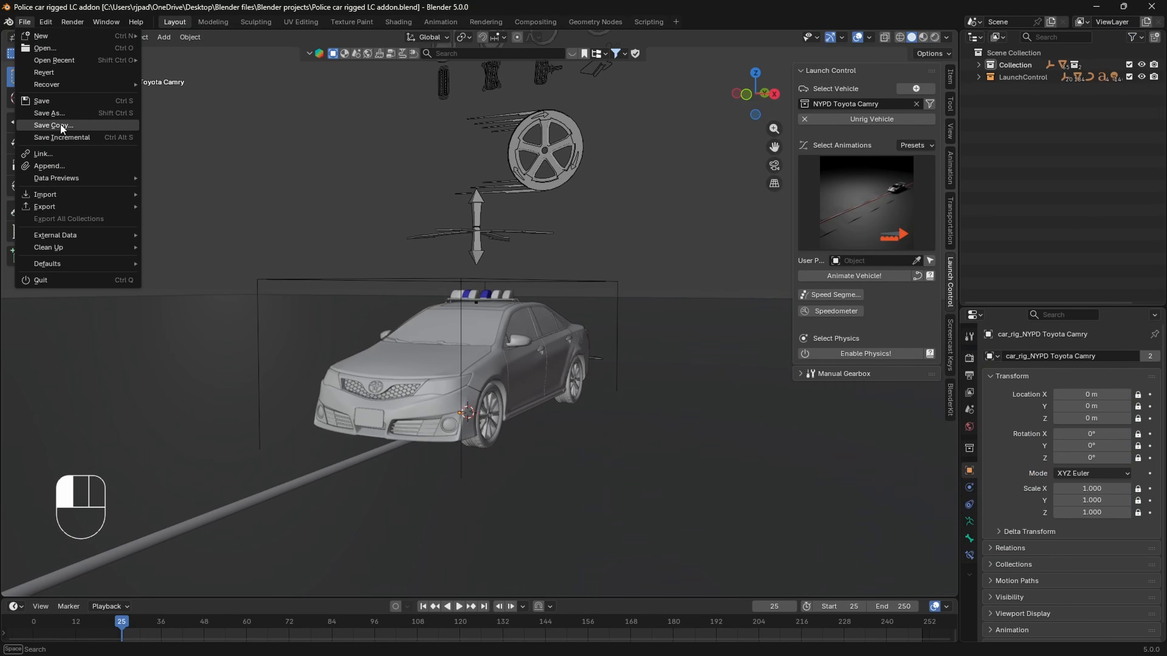
{"action": "left_click", "coordinate": [683, 284]}
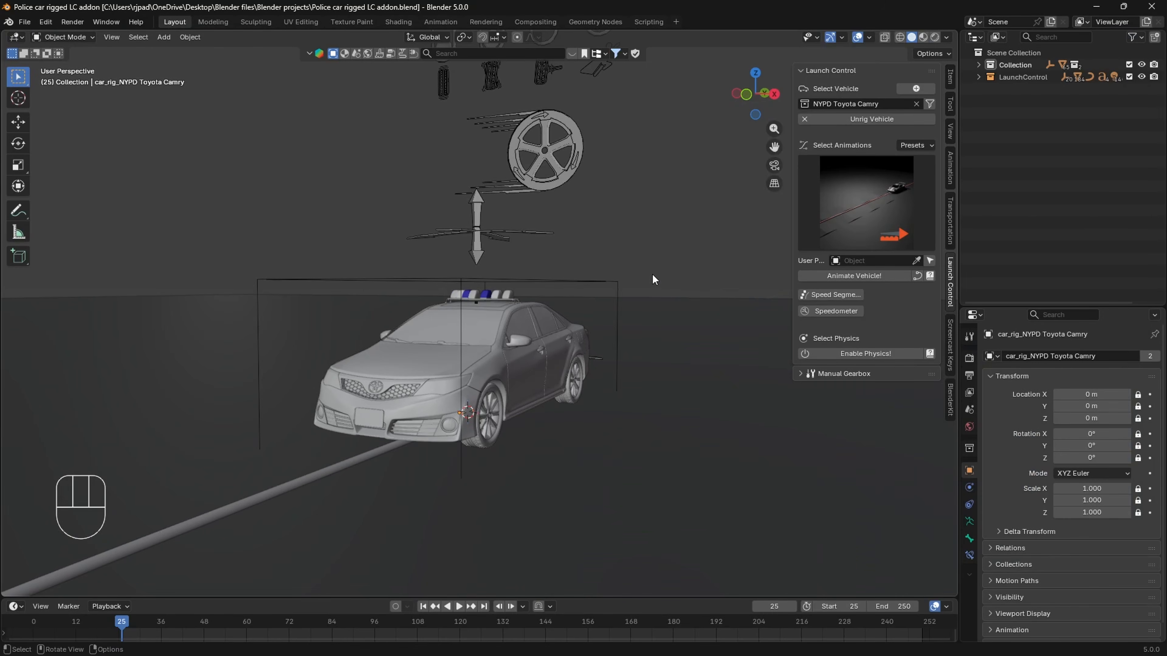
{"action": "scroll", "coordinate": [652, 285], "scroll_direction": "up", "scroll_amount": 1}
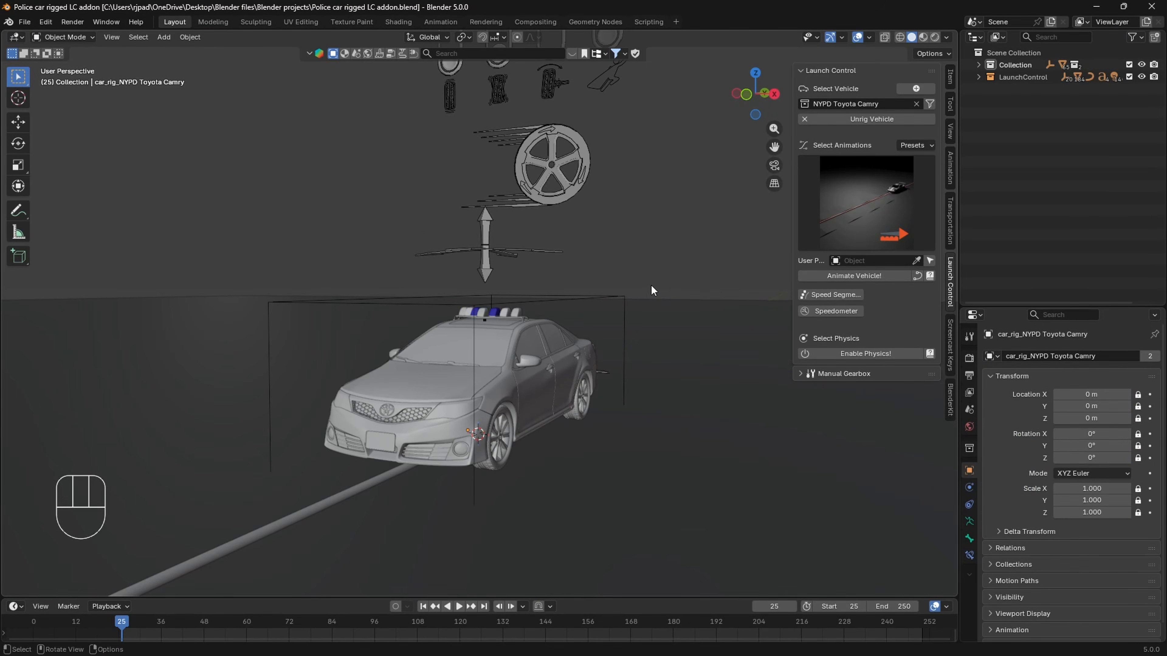
- Rename the main collection that holds the police car as Vehicles
{"action": "double_click", "coordinate": [1015, 64]}
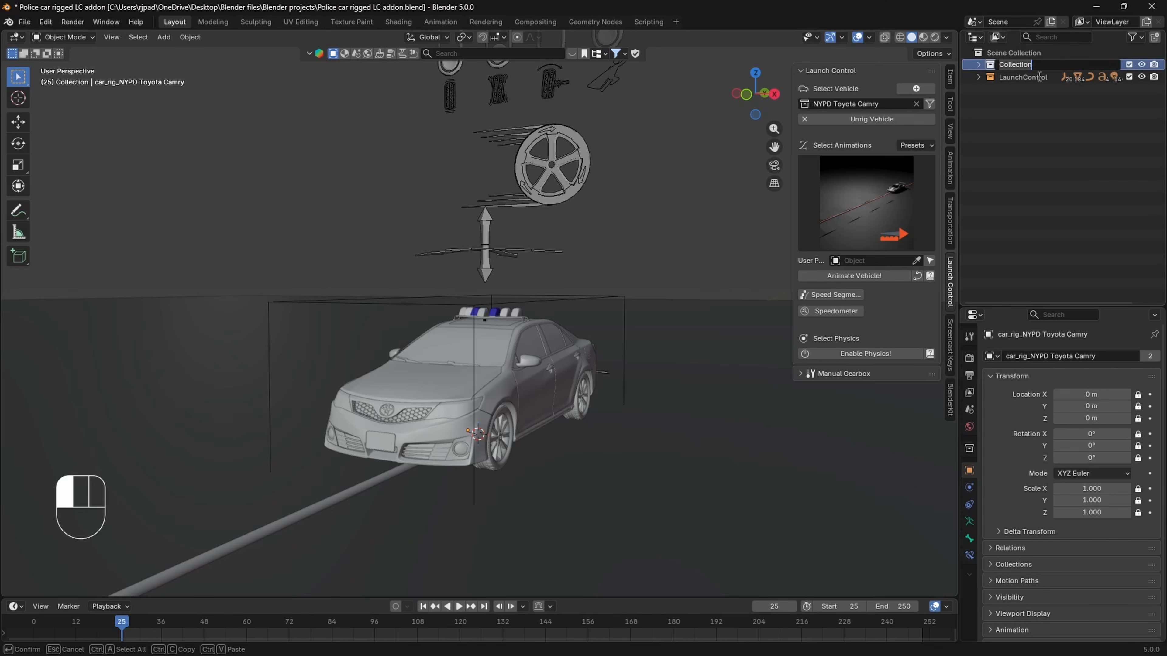
{"action": "type", "text": "Vehicles"}
{"action": "key", "text": "Return"}
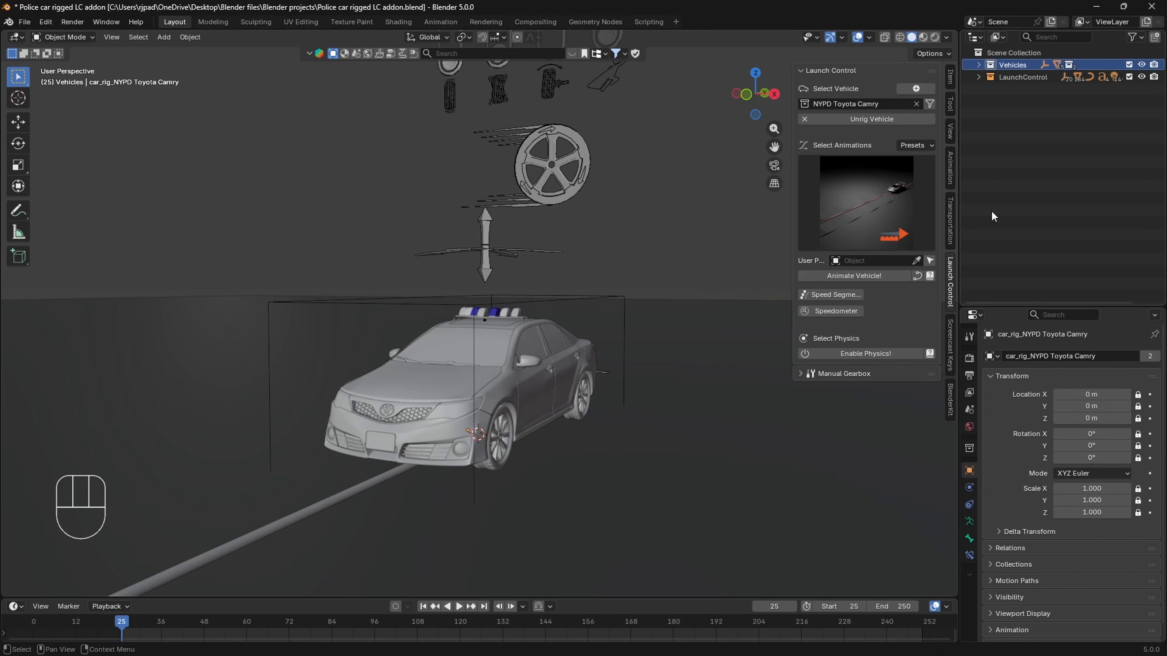
- Exclude the NYPD Toyota Camry and LaunchControl collections from the view layer
{"action": "left_click", "coordinate": [978, 65]}
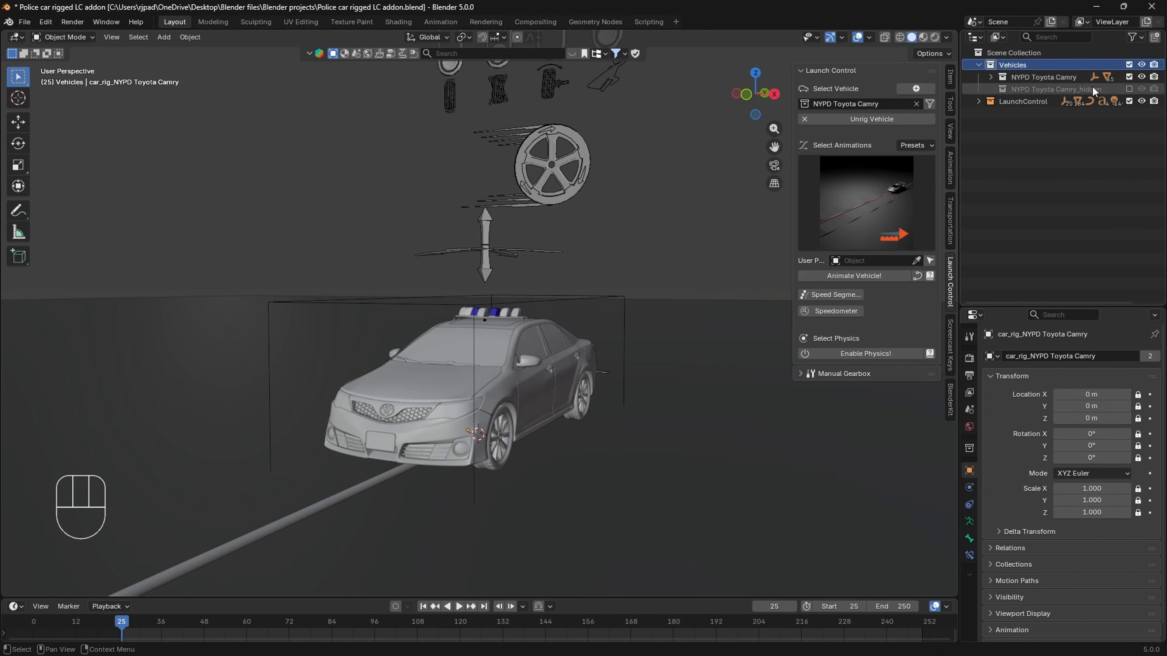
{"action": "left_click", "coordinate": [1128, 76]}
{"action": "left_click", "coordinate": [1129, 101]}
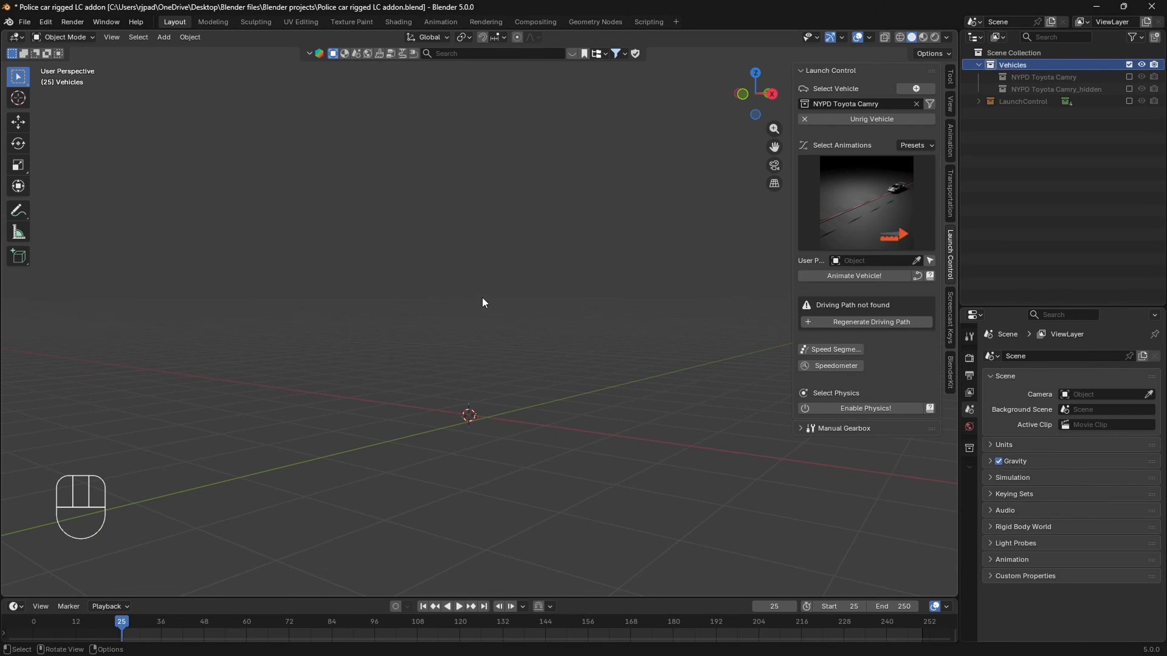
- Snap the 3D cursor to the world origin
{"action": "middle_click_drag", "start_coordinate": [566, 135], "coordinate": [452, 467]}
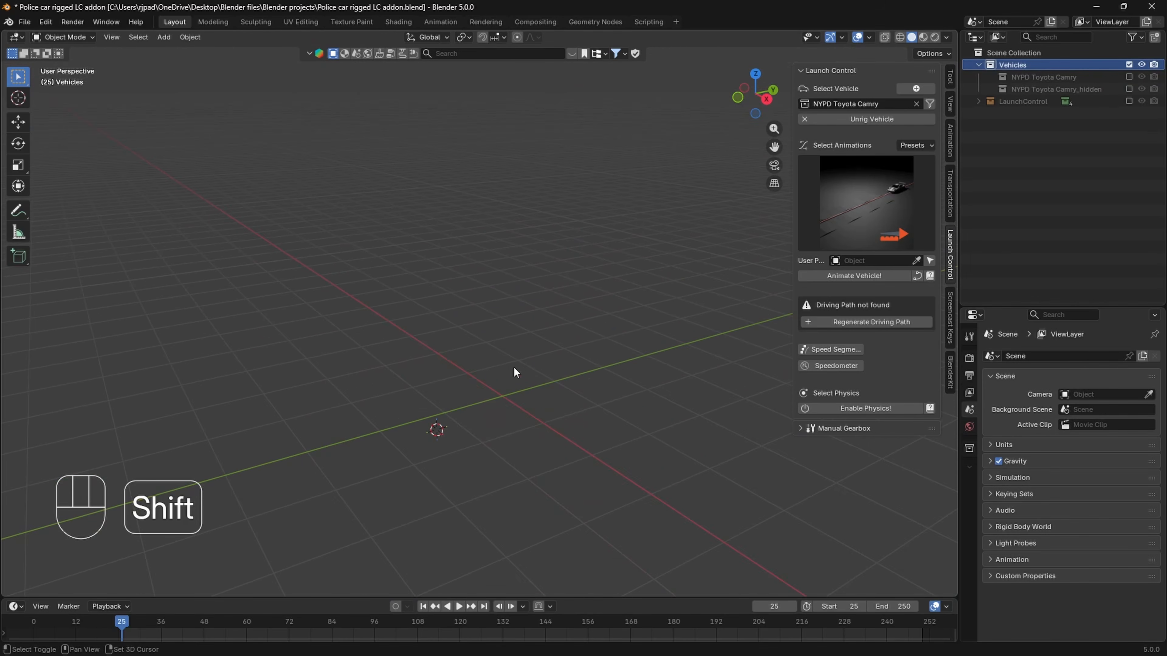
{"action": "key", "text": "shift+s"}
{"action": "middle_click_drag", "start_coordinate": [450, 430], "coordinate": [526, 260]}
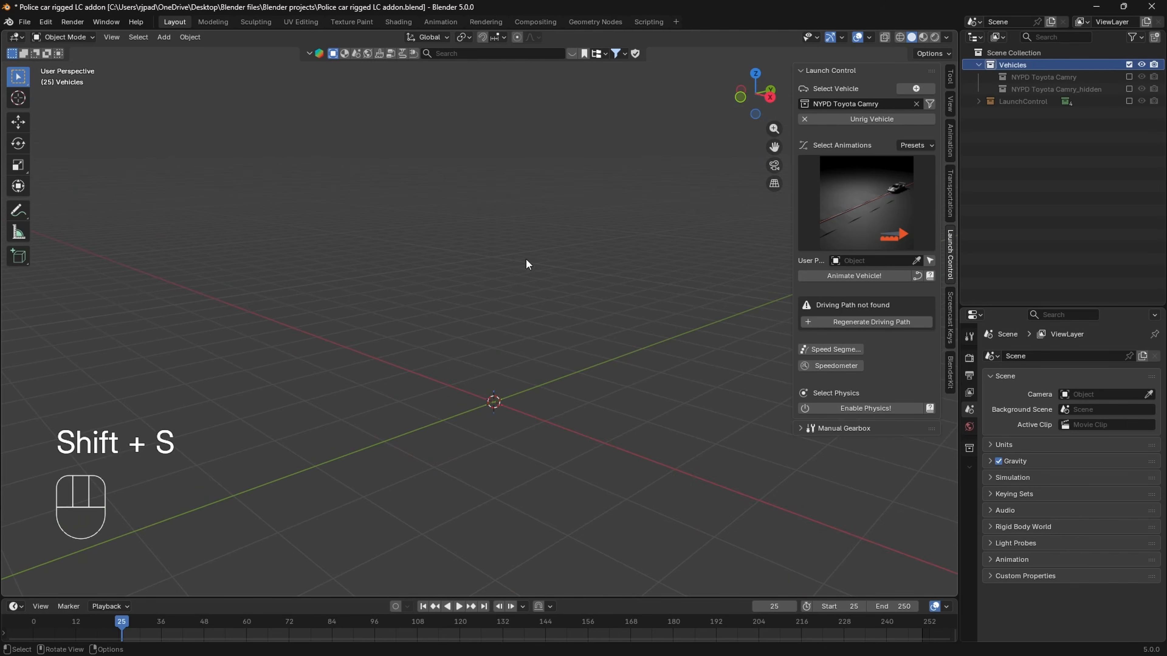
- Search the BlenderKit asset library for bmw
{"action": "left_click", "coordinate": [495, 56]}
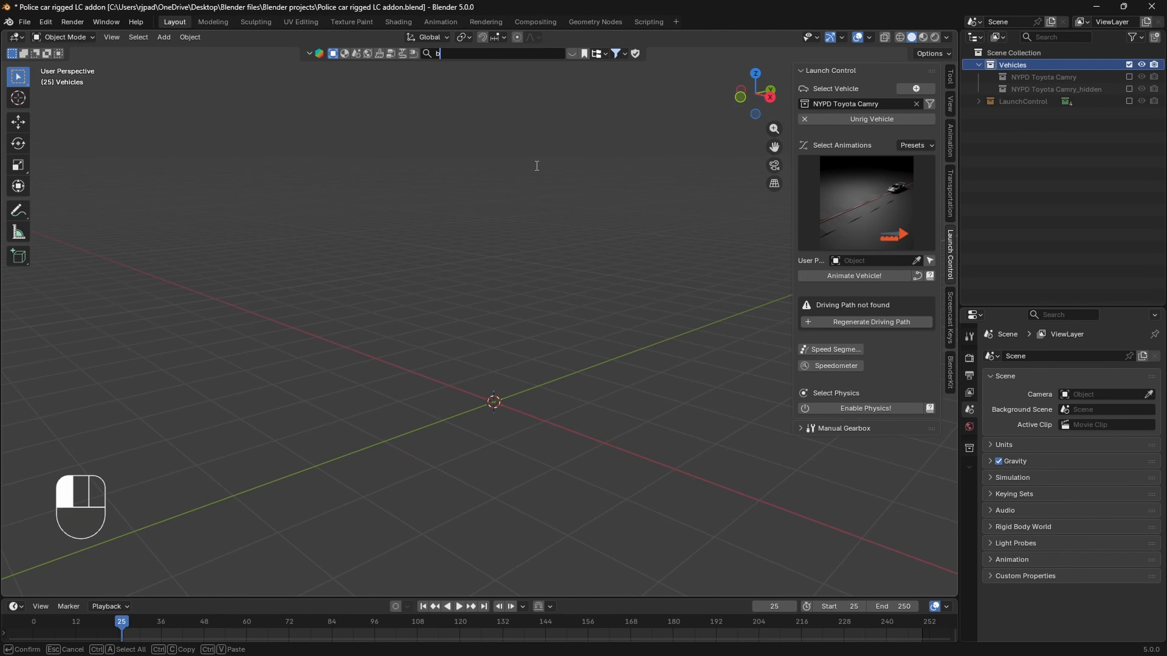
{"action": "key", "text": "Return"}
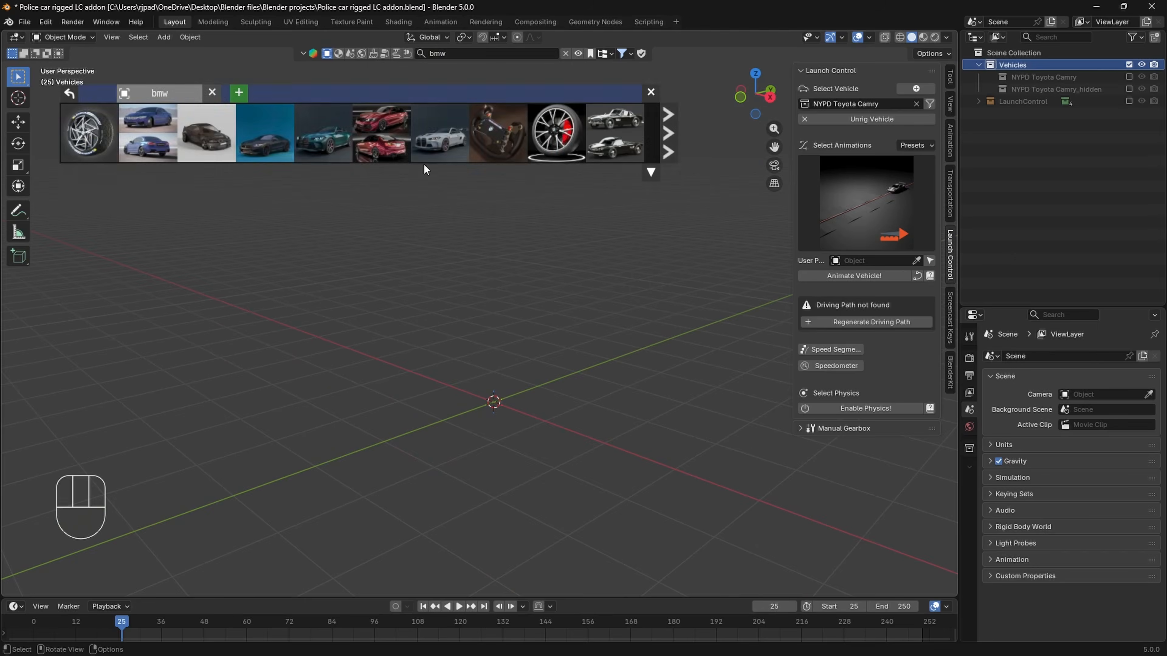
- Import the BMW M4 Competition - Modified model from the asset library and place it at the world origin
{"action": "left_click_drag", "start_coordinate": [434, 138], "coordinate": [493, 403]}
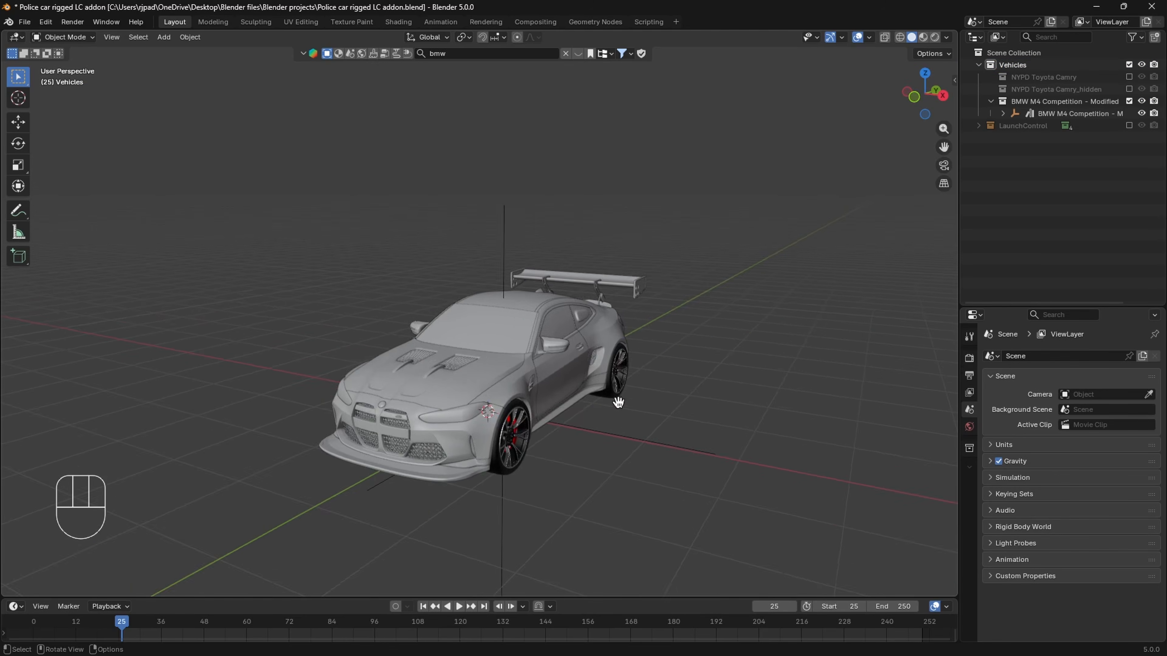
{"action": "middle_click_drag", "start_coordinate": [617, 401], "coordinate": [580, 397], "text": "shift"}
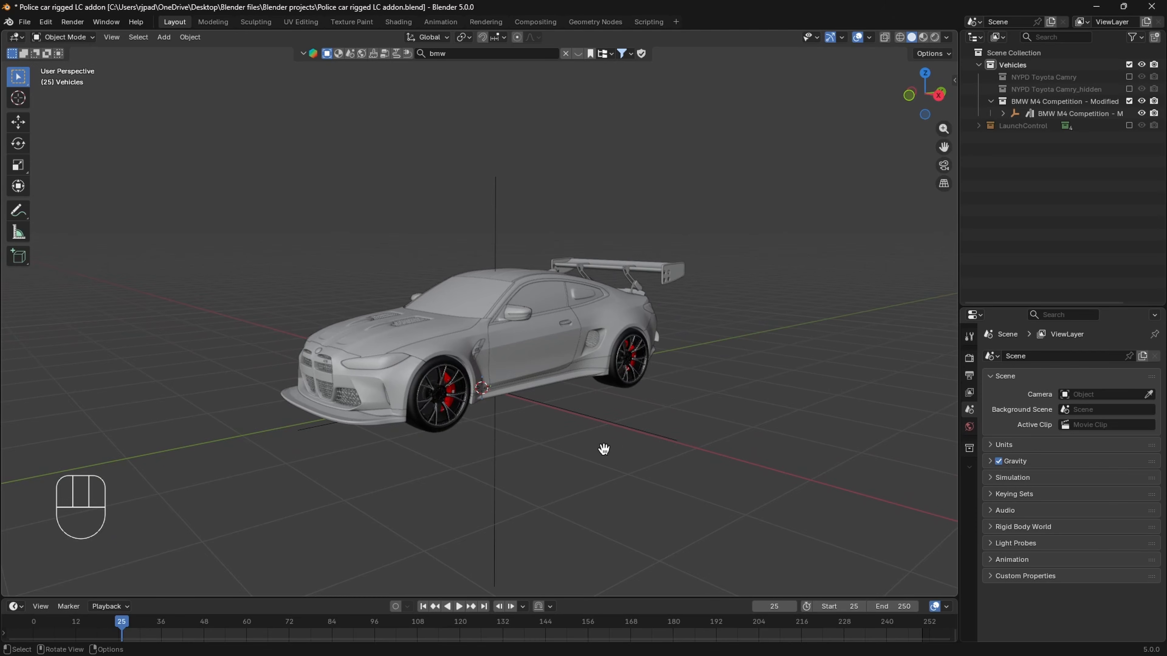
{"action": "key", "text": "z"}
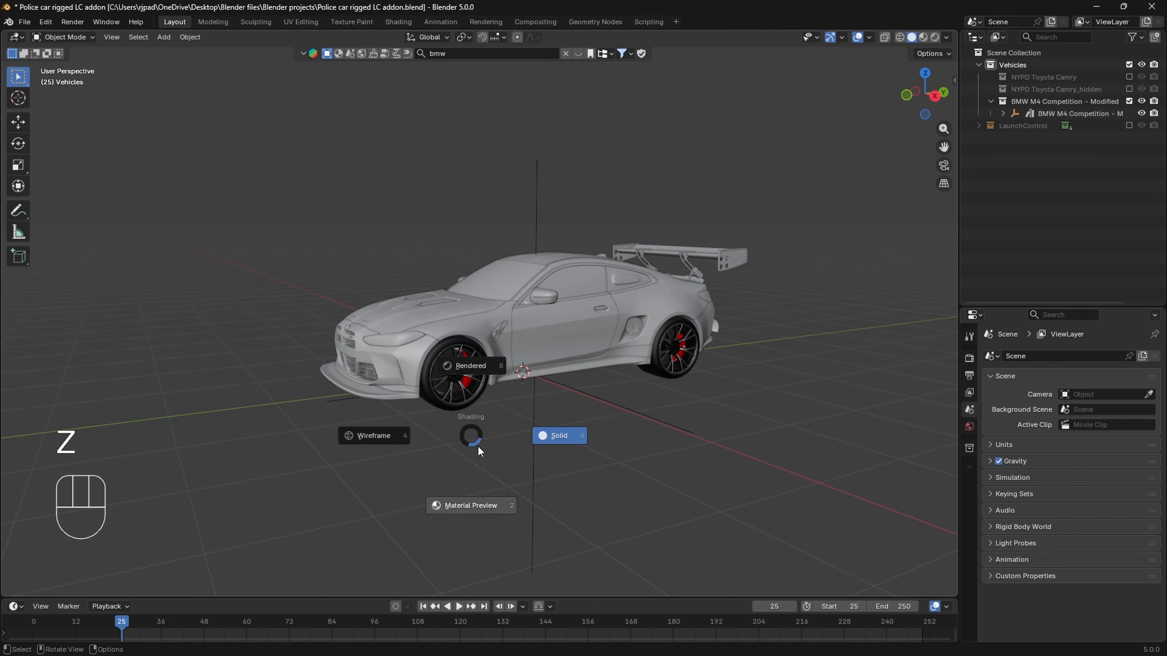
{"action": "left_click", "coordinate": [552, 438]}
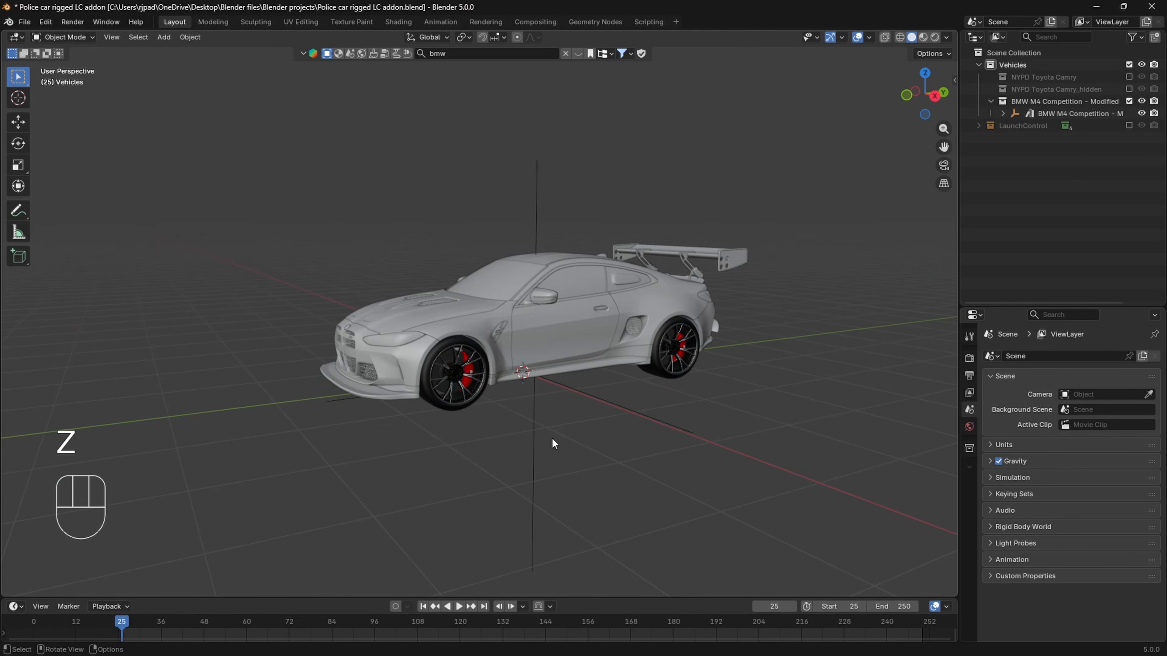
- Rename the BMW's front-left wheel object as BMW.Wheel.FL
{"action": "scroll", "coordinate": [552, 437], "scroll_direction": "up", "scroll_amount": 3}
{"action": "middle_click_drag", "start_coordinate": [473, 434], "coordinate": [489, 417], "text": "shift"}
{"action": "scroll", "coordinate": [502, 408], "scroll_direction": "up", "scroll_amount": 4}
{"action": "left_click", "coordinate": [402, 480]}
{"action": "middle_click_drag", "start_coordinate": [402, 480], "coordinate": [425, 478]}
{"action": "middle_click_drag", "start_coordinate": [424, 478], "coordinate": [415, 427], "text": "shift"}
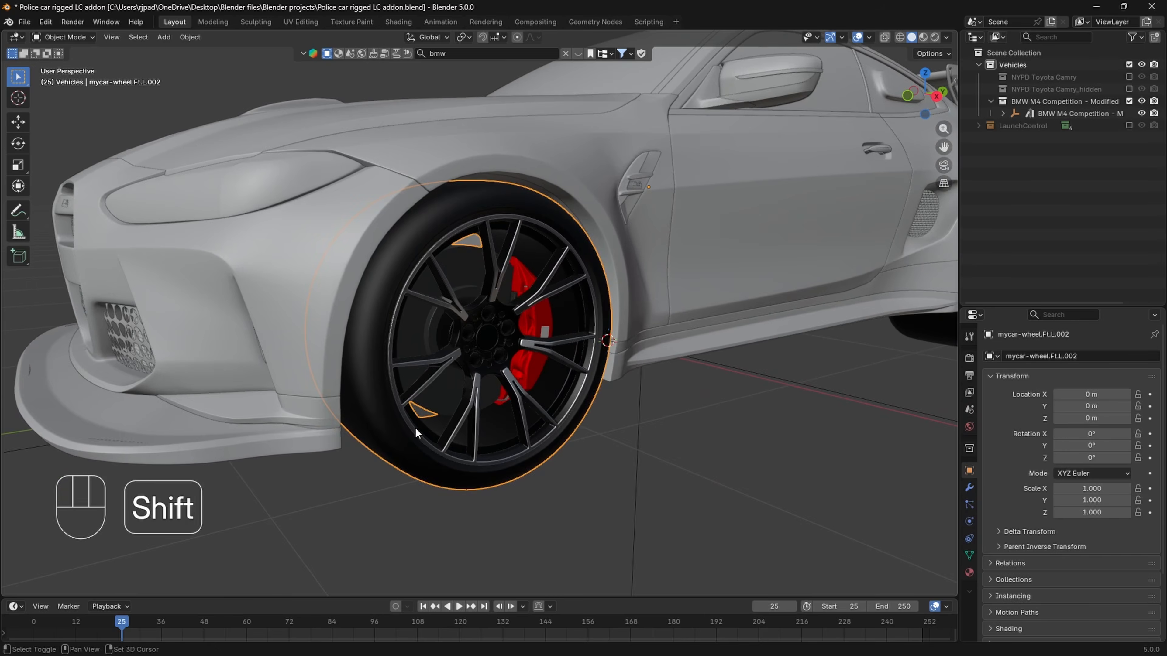
{"action": "scroll", "coordinate": [424, 422], "scroll_direction": "down", "scroll_amount": 2}
{"action": "key", "text": "F2"}
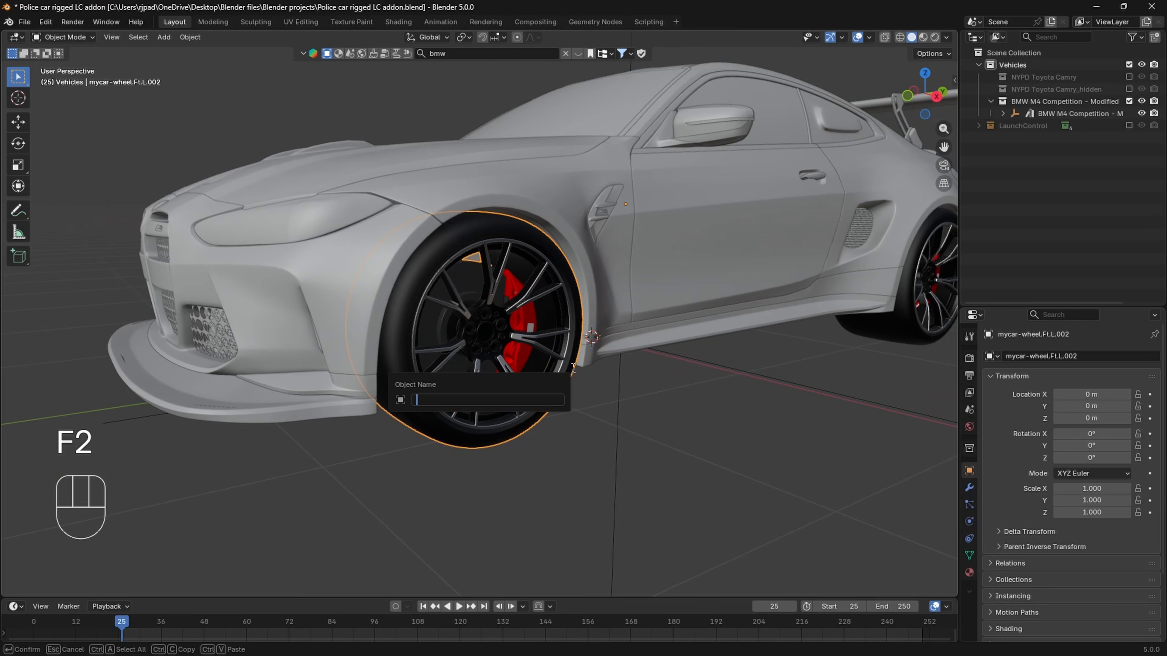
{"action": "type", "text": "BMW.Wheel.FL"}
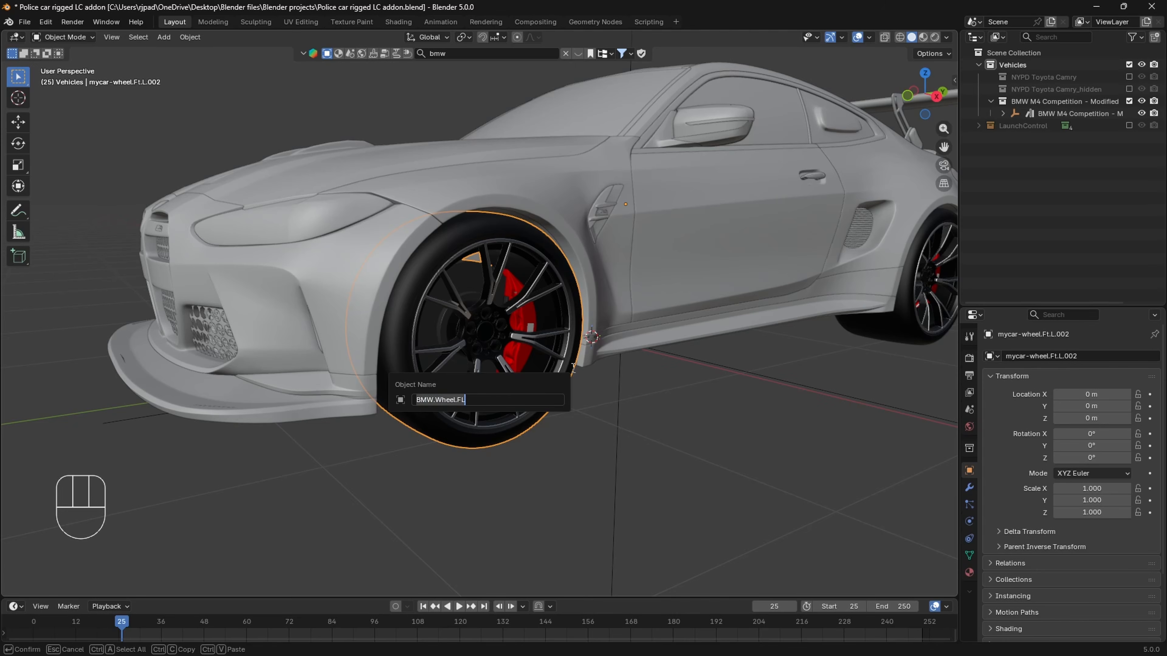
{"action": "key", "text": "Return"}
- Rename the red brake caliper inside the front-left wheel as BMW.WheelBrake.FL
{"action": "scroll", "coordinate": [571, 367], "scroll_direction": "up", "scroll_amount": 3}
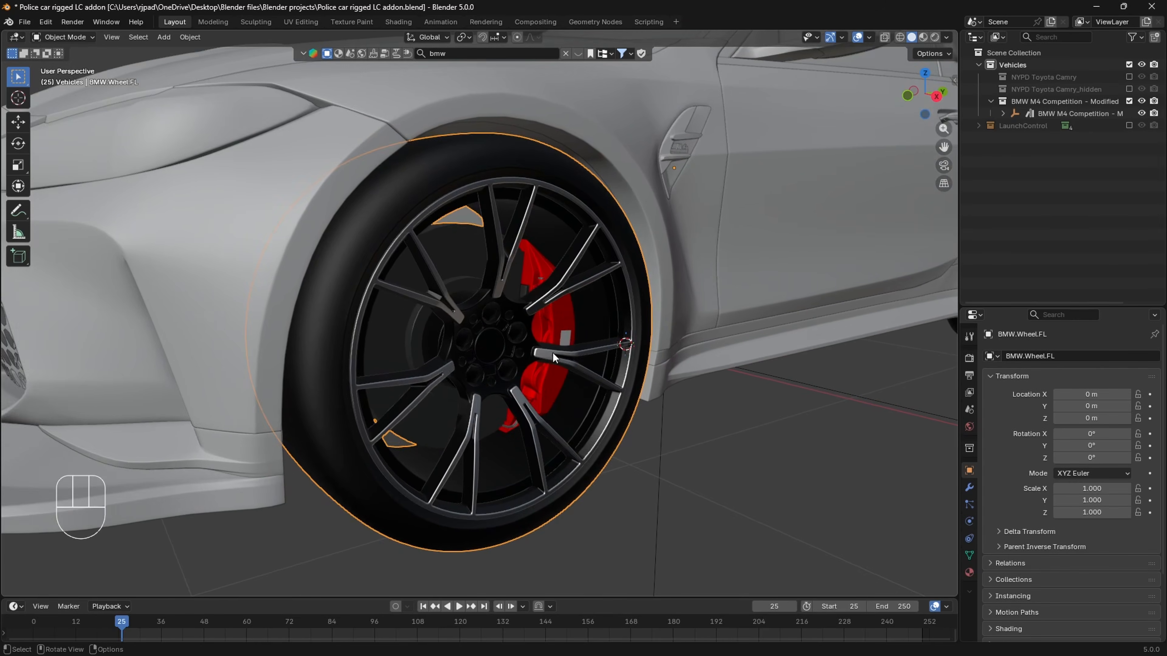
{"action": "left_click", "coordinate": [552, 352]}
{"action": "scroll", "coordinate": [542, 327], "scroll_direction": "up", "scroll_amount": 2}
{"action": "key", "text": "F2"}
{"action": "type", "text": "BMW.Wheel.FL"}
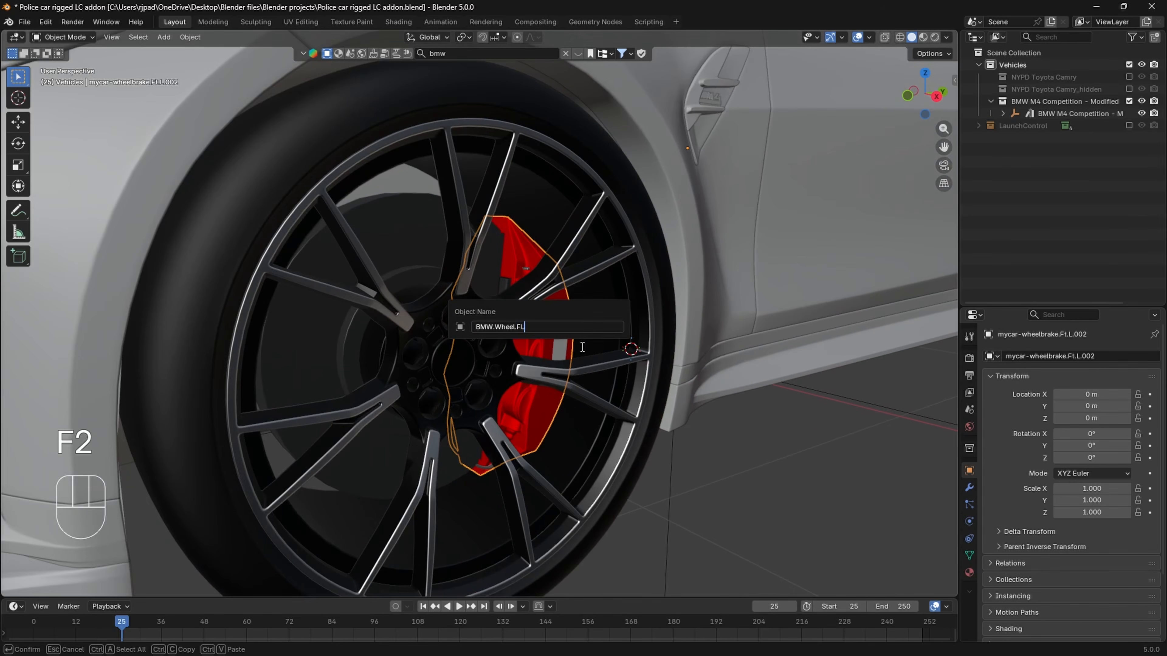
{"action": "key", "text": "BackSpace"}
{"action": "key", "text": "BackSpace"}
{"action": "type", "text": "Brake"}
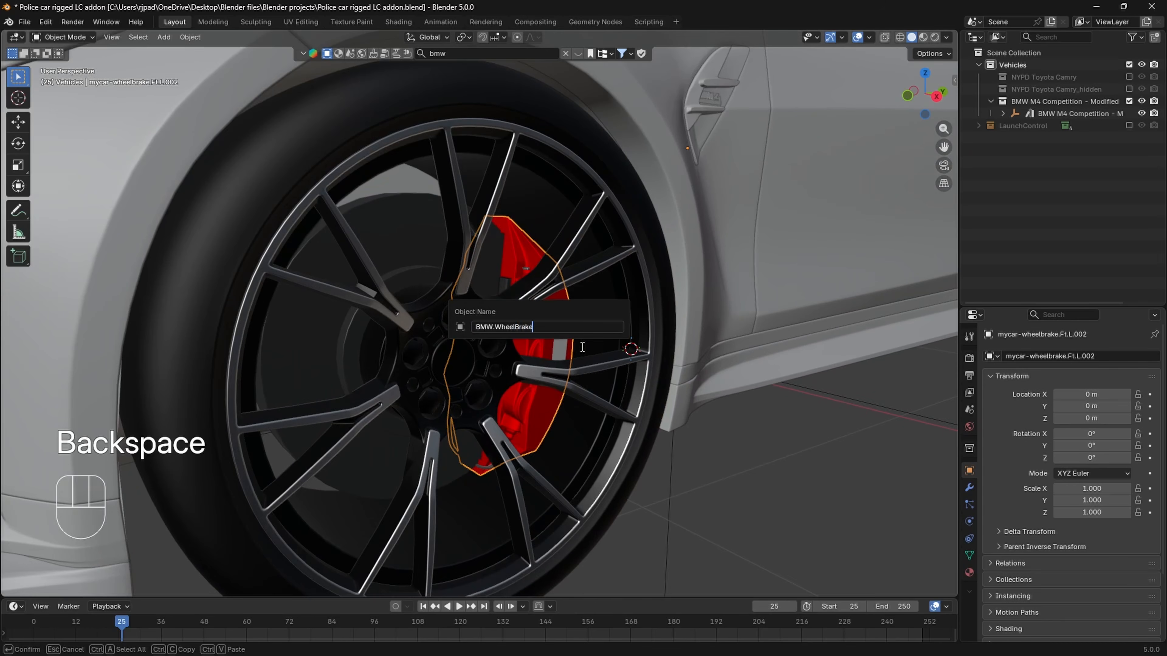
{"action": "type", "text": ".FL"}
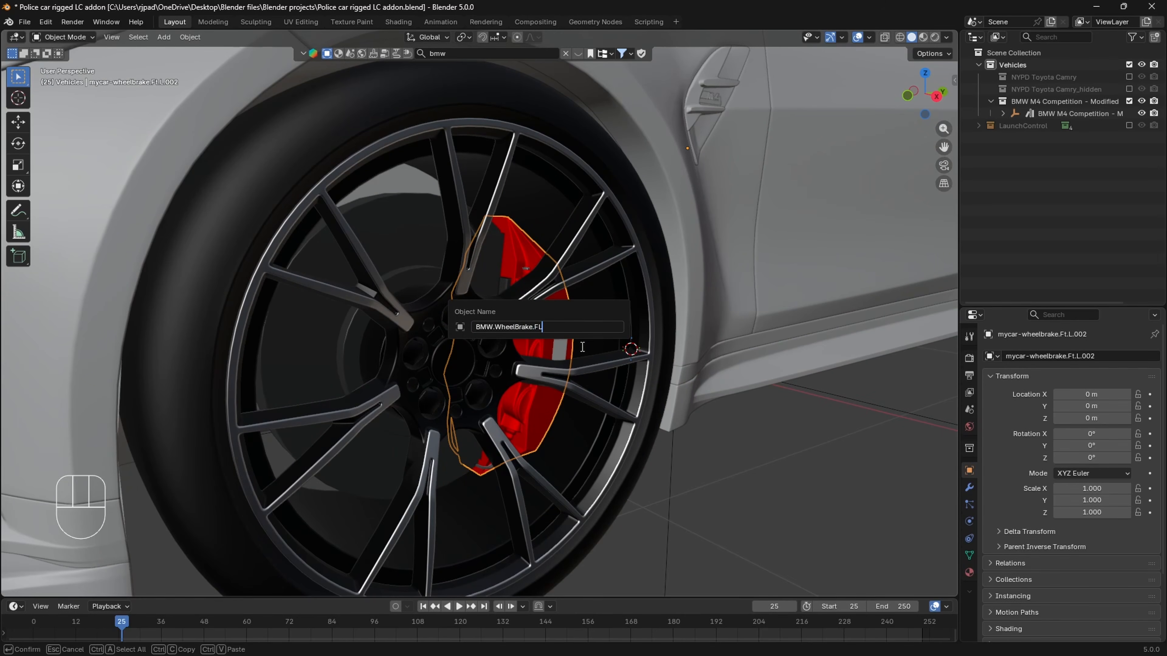
{"action": "key", "text": "Return"}
- Rename the BMW's front-right wheel object as BMW.Wheel.FR
{"action": "scroll", "coordinate": [397, 303], "scroll_direction": "down", "scroll_amount": 5}
{"action": "middle_click_drag", "start_coordinate": [397, 303], "coordinate": [653, 430]}
{"action": "left_click", "coordinate": [639, 395]}
{"action": "key", "text": "F2"}
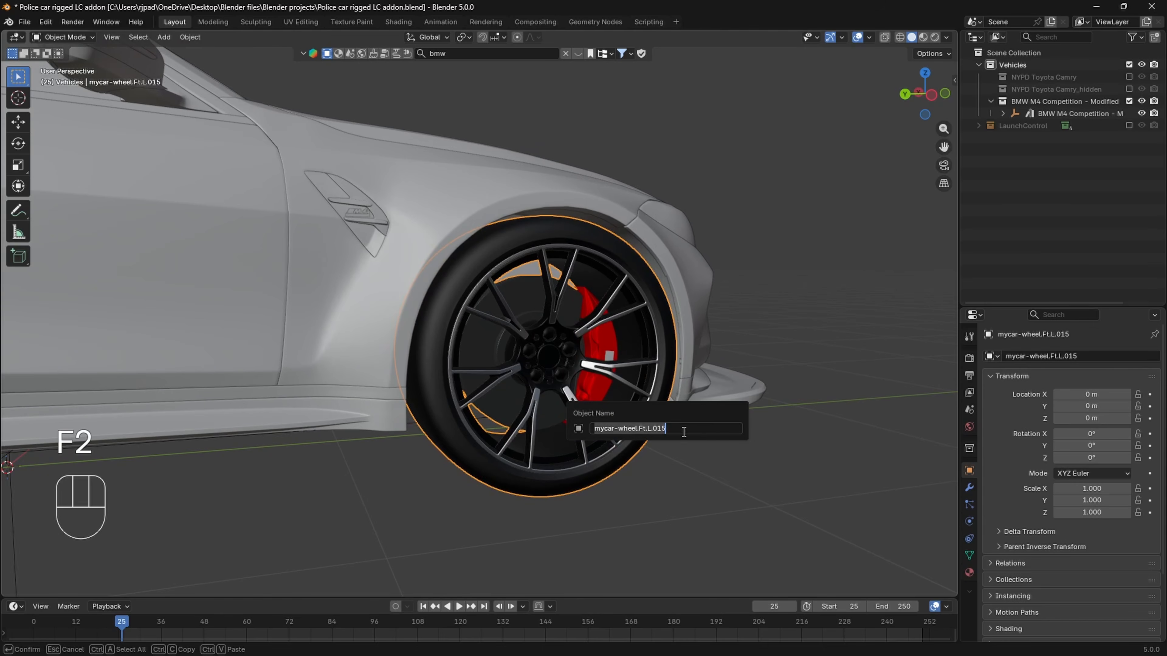
{"action": "type", "text": "BMW.Wheel.FL"}
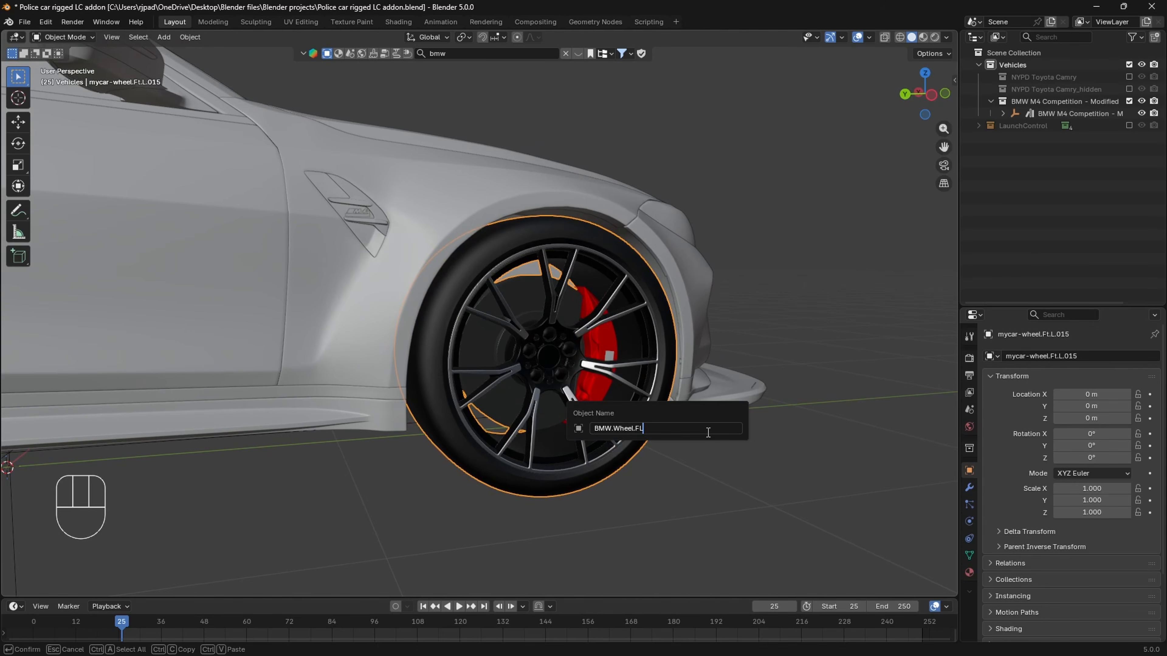
{"action": "type", "text": "R"}
{"action": "key", "text": "Return"}
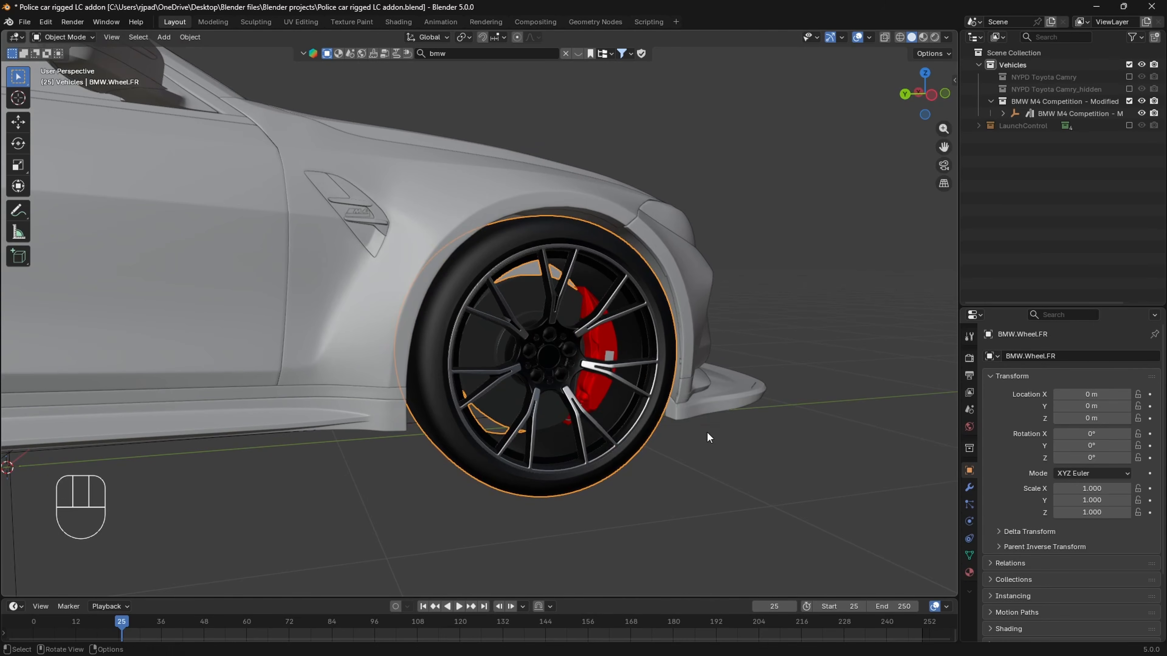
- Rename the red brake caliper inside the front-right wheel as BMW.WheelBrake.FR
{"action": "scroll", "coordinate": [641, 339], "scroll_direction": "up", "scroll_amount": 2}
{"action": "left_click", "coordinate": [652, 364]}
{"action": "key", "text": "F2"}
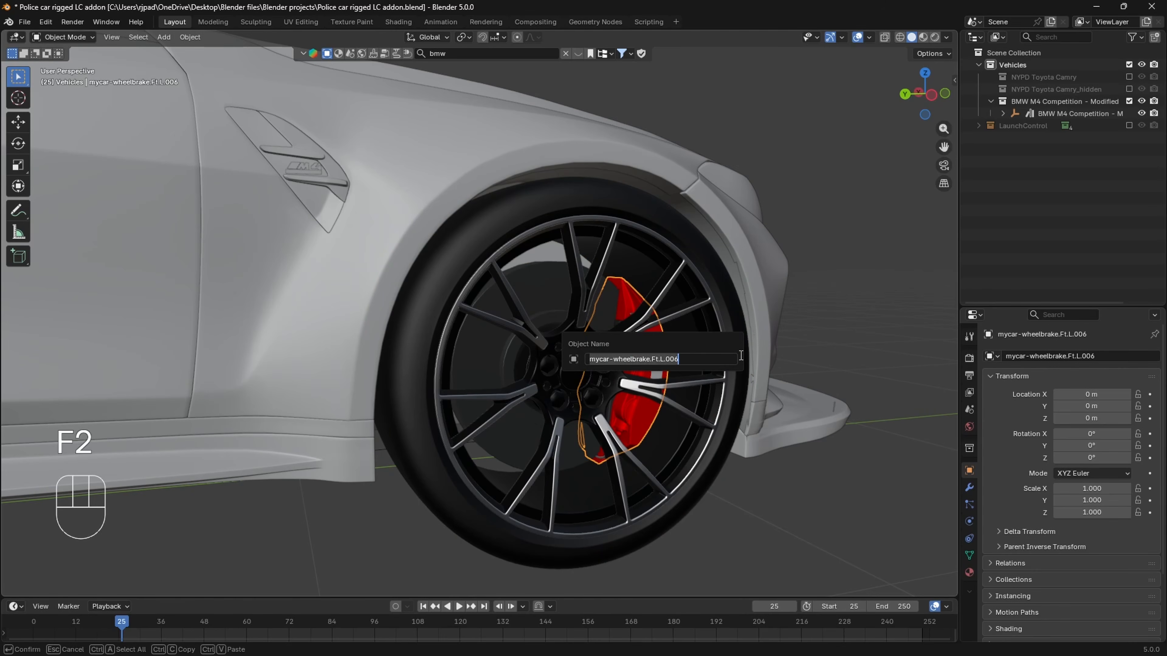
{"action": "type", "text": "BMW.Wheel.FL"}
{"action": "key", "text": "BackSpace"}
{"action": "key", "text": "BackSpace"}
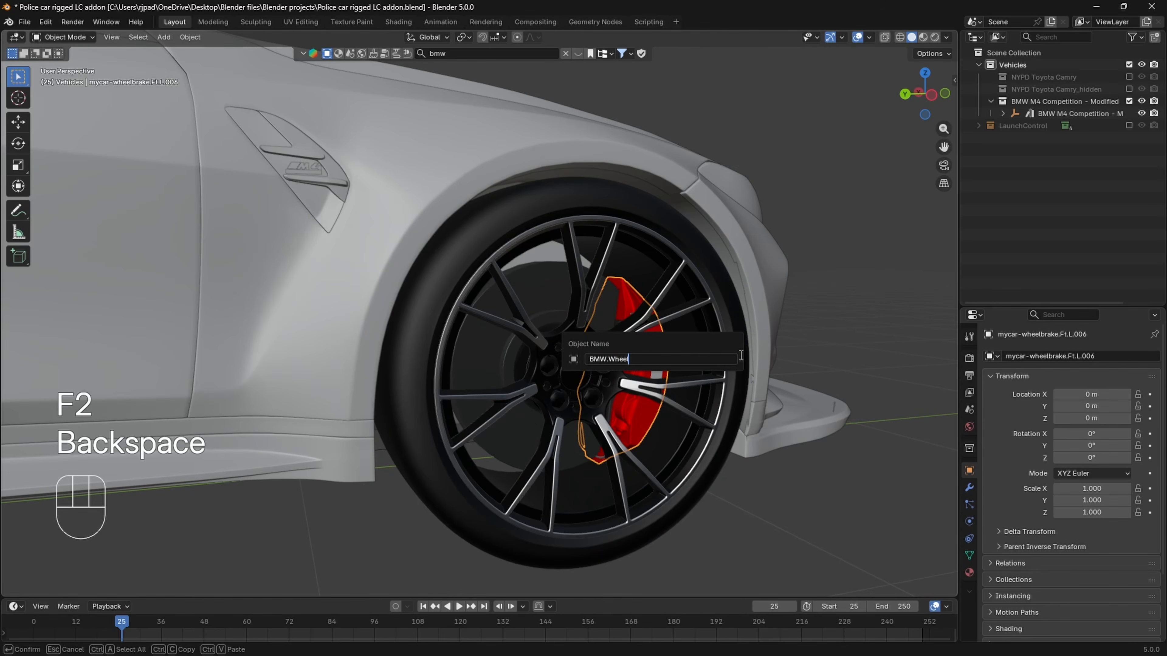
{"action": "type", "text": "Brake"}
{"action": "type", "text": "."}
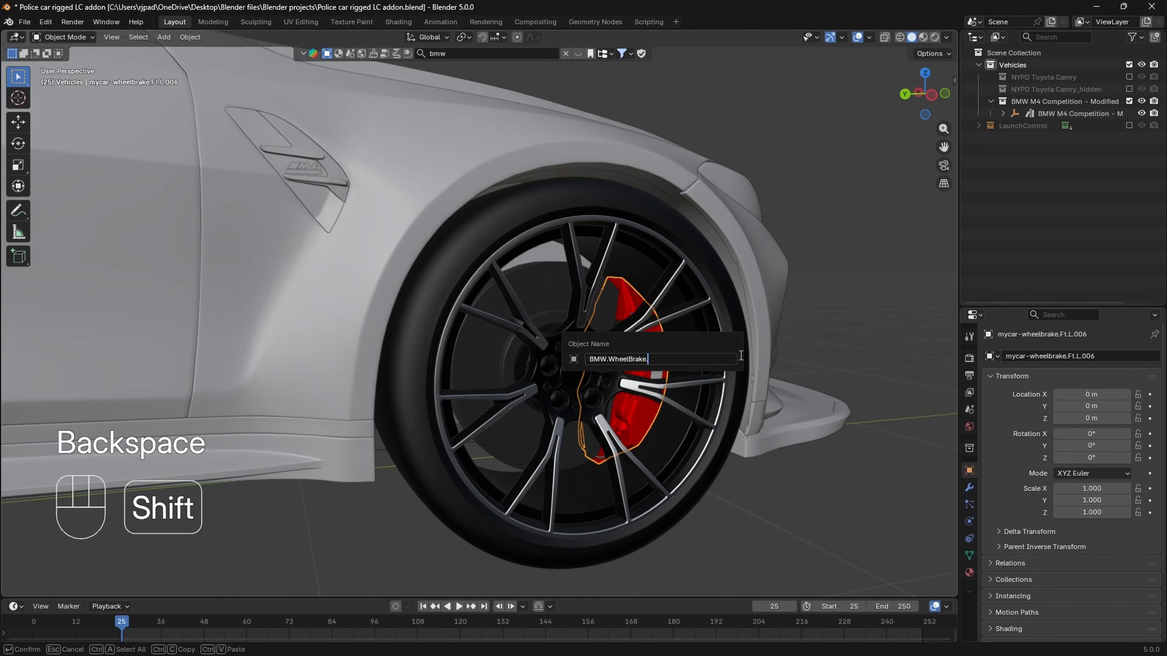
{"action": "type", "text": "FR"}
{"action": "key", "text": "Return"}
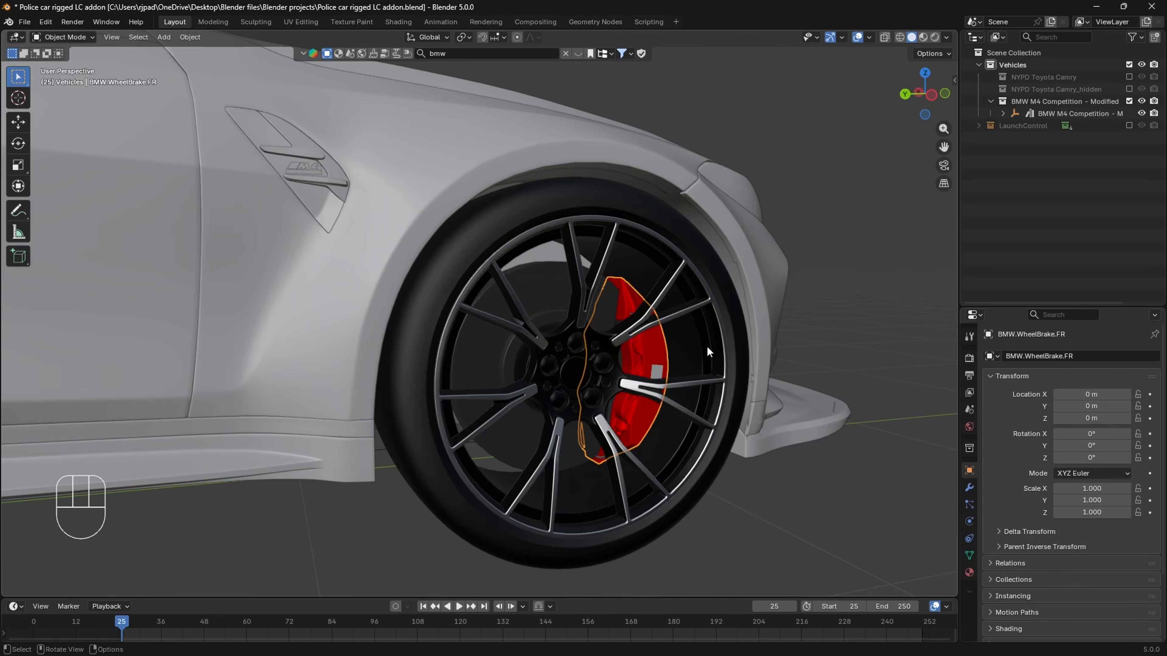
- Rename the BMW's rear-right wheel object as BMW.Wheel.RR
{"action": "scroll", "coordinate": [281, 386], "scroll_direction": "down", "scroll_amount": 8}
{"action": "scroll", "coordinate": [514, 360], "scroll_direction": "up", "scroll_amount": 2}
{"action": "middle_click_drag", "start_coordinate": [281, 381], "coordinate": [530, 380], "text": "shift"}
{"action": "left_click", "coordinate": [530, 380]}
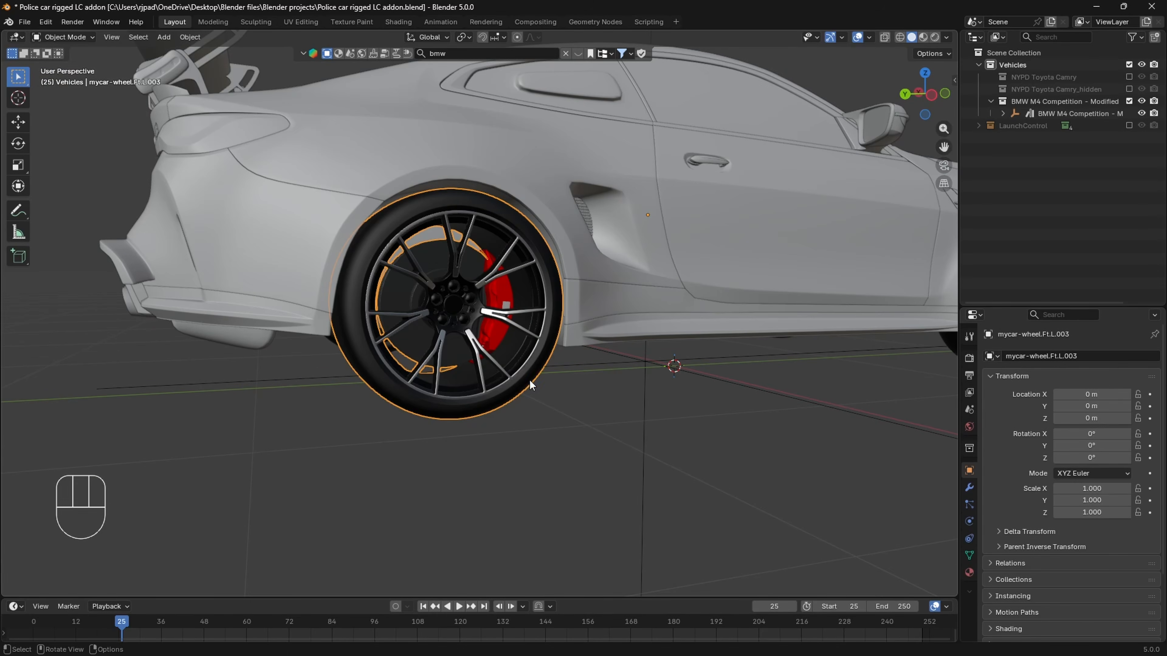
{"action": "key", "text": "F2"}
{"action": "type", "text": "BMW.Wheel.FL"}
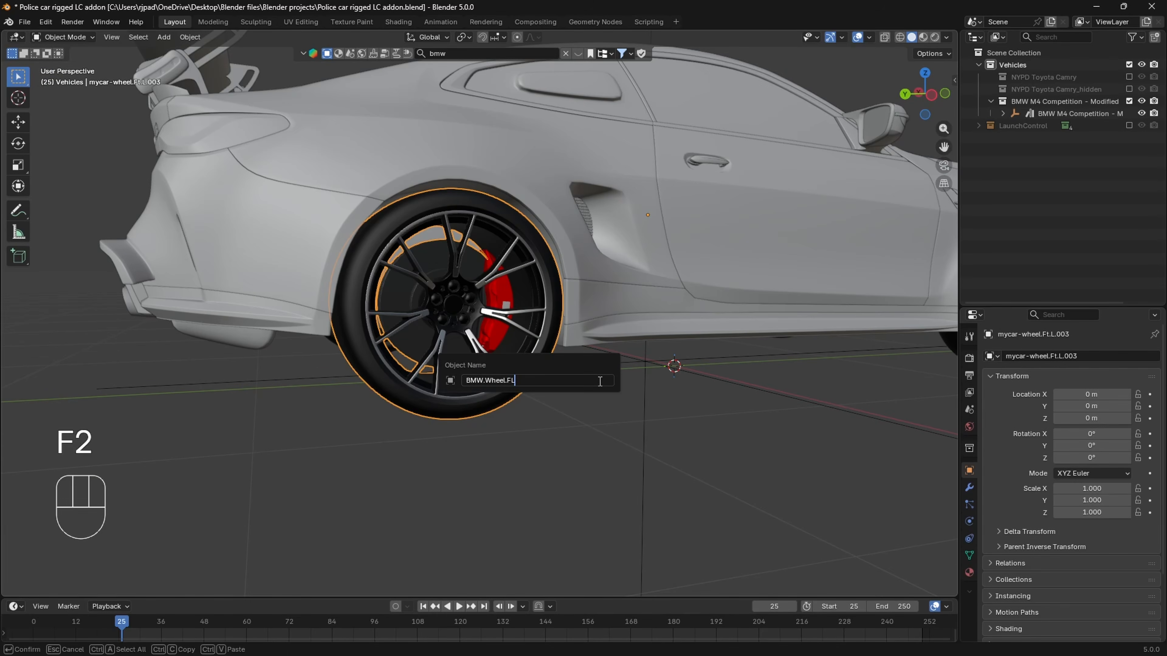
{"action": "key", "text": "BackSpace"}
{"action": "key", "text": "BackSpace"}
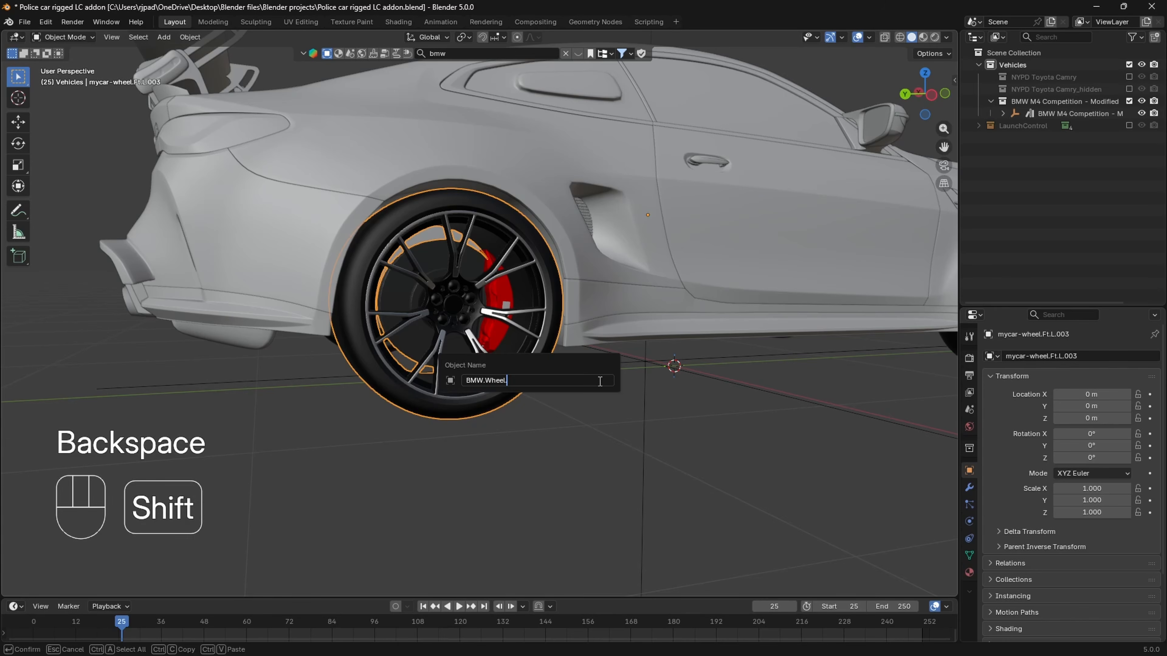
{"action": "type", "text": "RR"}
{"action": "key", "text": "Return"}
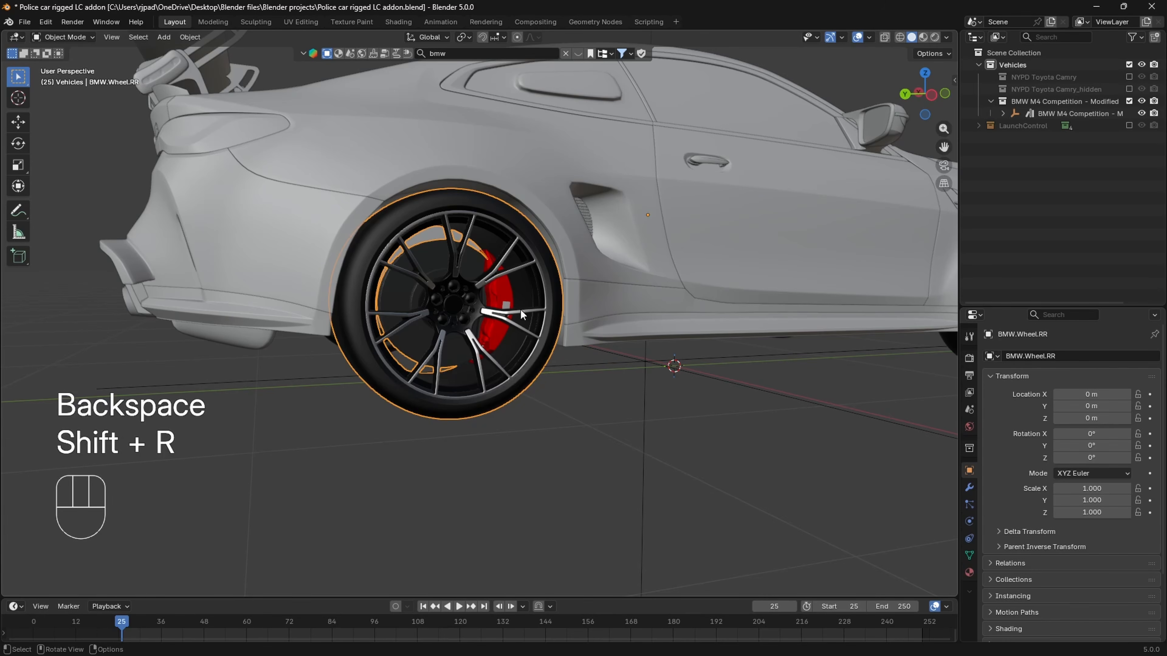
- Rename the red brake caliper inside the rear-right wheel as BMW.WheelBrake.RR
{"action": "left_click", "coordinate": [508, 304]}
{"action": "key", "text": "F2"}
{"action": "type", "text": "BMW.Wheel.FL"}
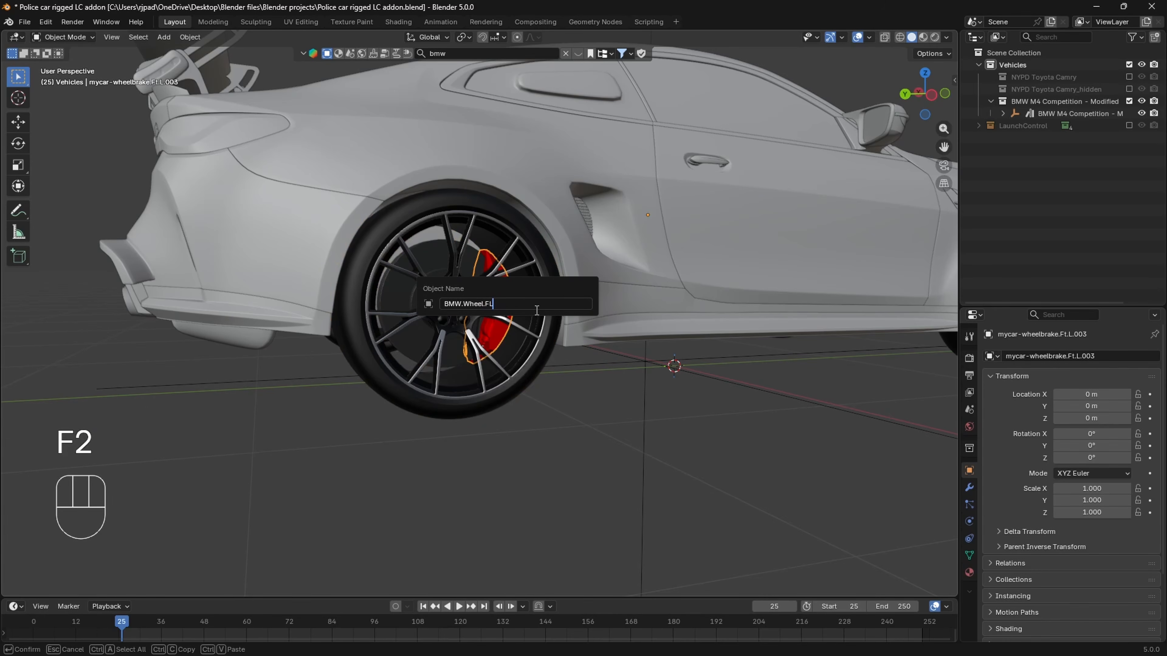
{"action": "key", "text": "BackSpace"}
{"action": "key", "text": "BackSpace"}
{"action": "key", "text": "BackSpace"}
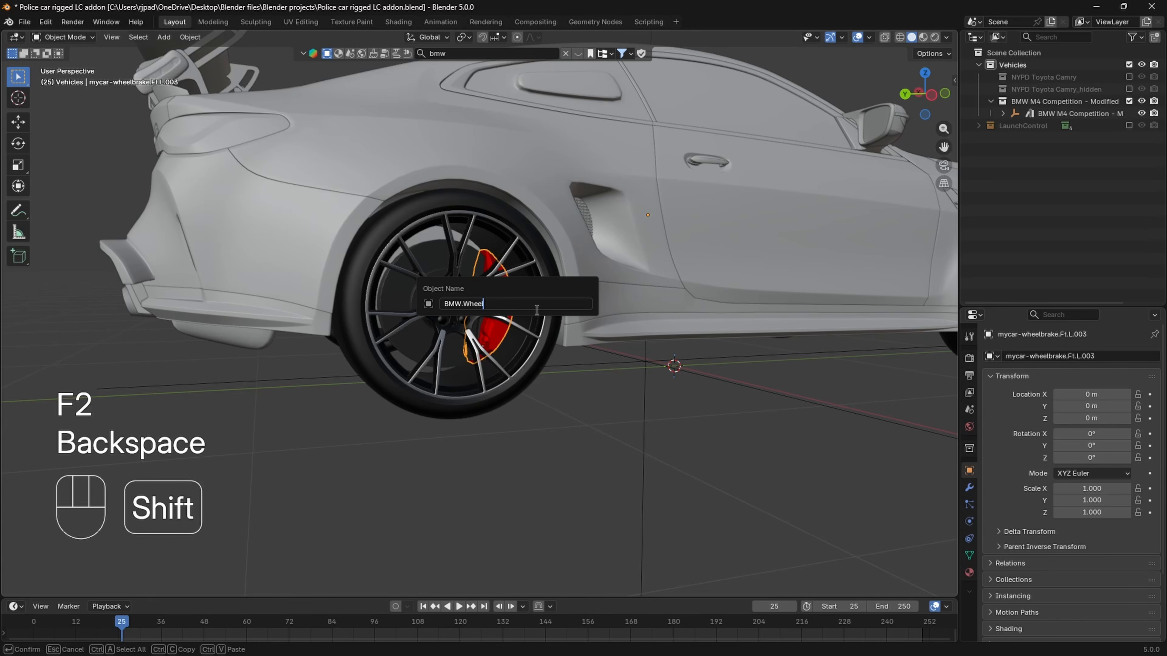
{"action": "type", "text": "Brake"}
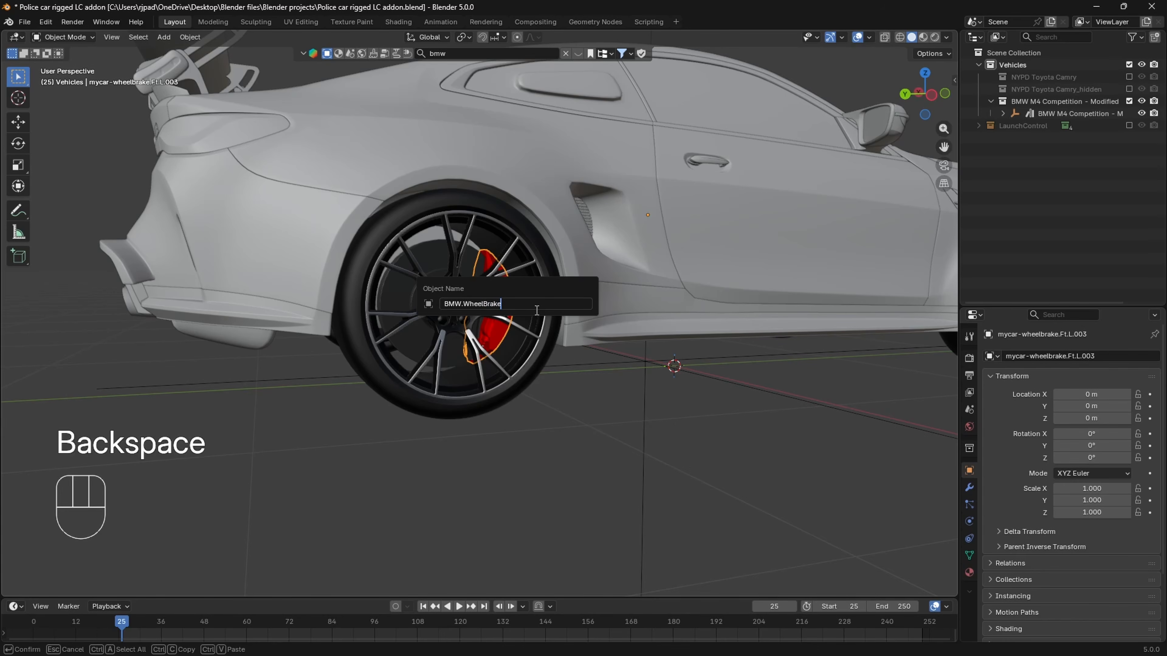
{"action": "type", "text": ".RR"}
{"action": "key", "text": "Return"}
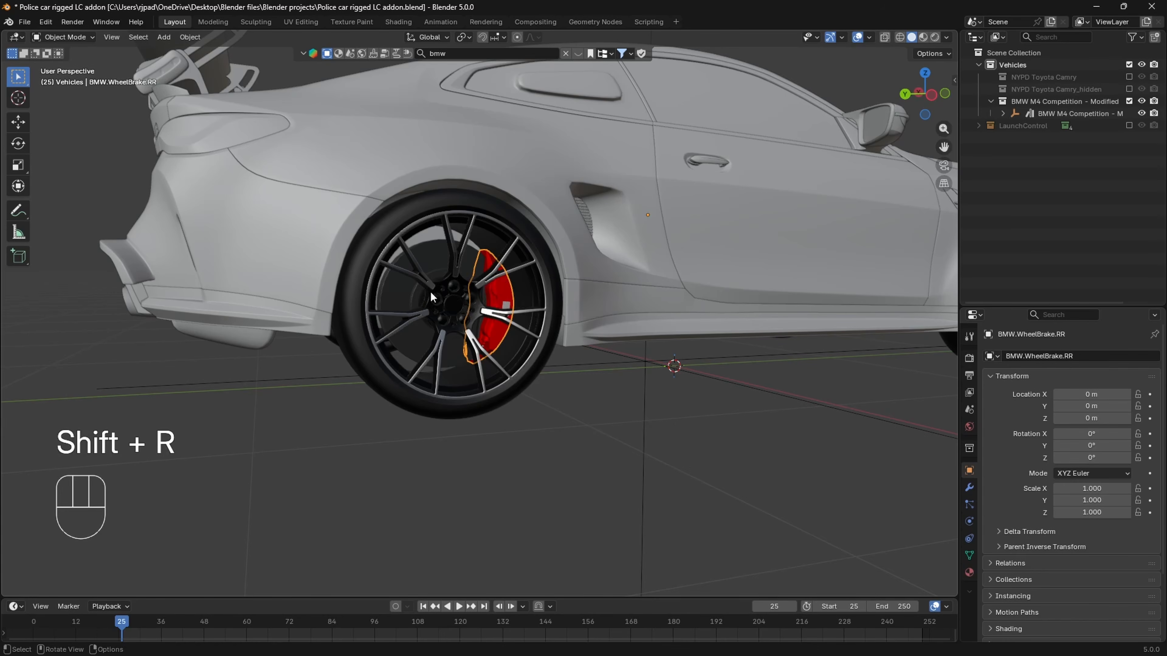
- Rename the BMW's rear-left wheel object as BMW.Wheel.RL
{"action": "scroll", "coordinate": [422, 292], "scroll_direction": "down", "scroll_amount": 5}
{"action": "middle_click_drag", "start_coordinate": [395, 303], "coordinate": [603, 358]}
{"action": "middle_click_drag", "start_coordinate": [604, 359], "coordinate": [527, 327], "text": "shift"}
{"action": "scroll", "coordinate": [510, 324], "scroll_direction": "up", "scroll_amount": 8}
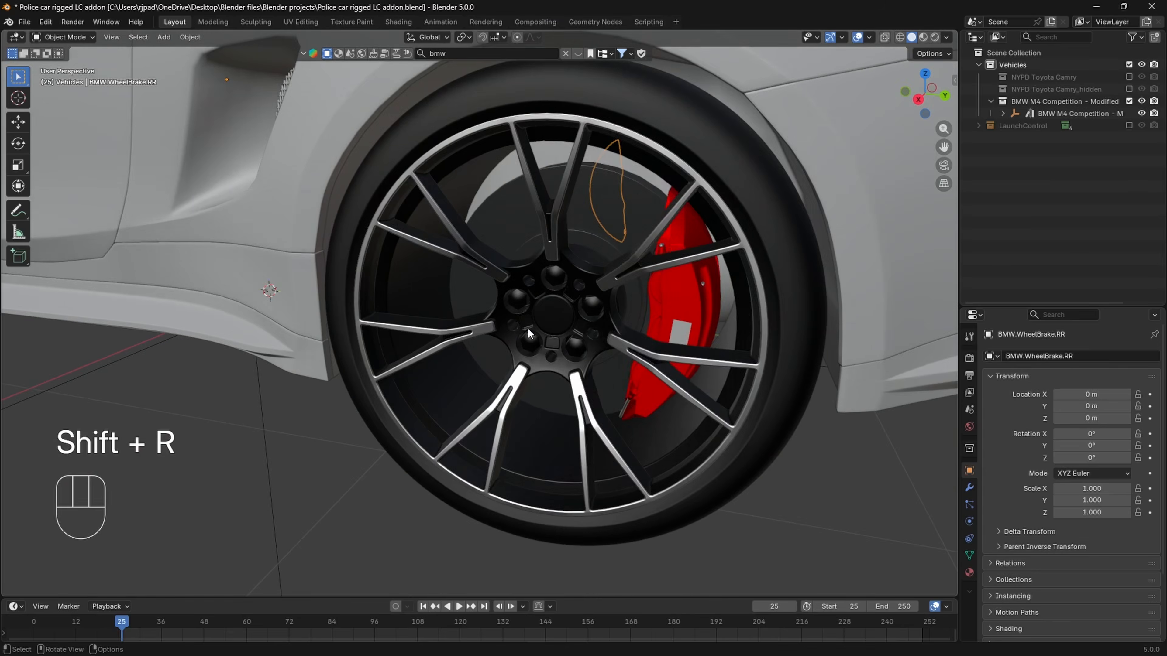
{"action": "scroll", "coordinate": [527, 327], "scroll_direction": "down", "scroll_amount": 3}
{"action": "left_click", "coordinate": [640, 182]}
{"action": "key", "text": "F2"}
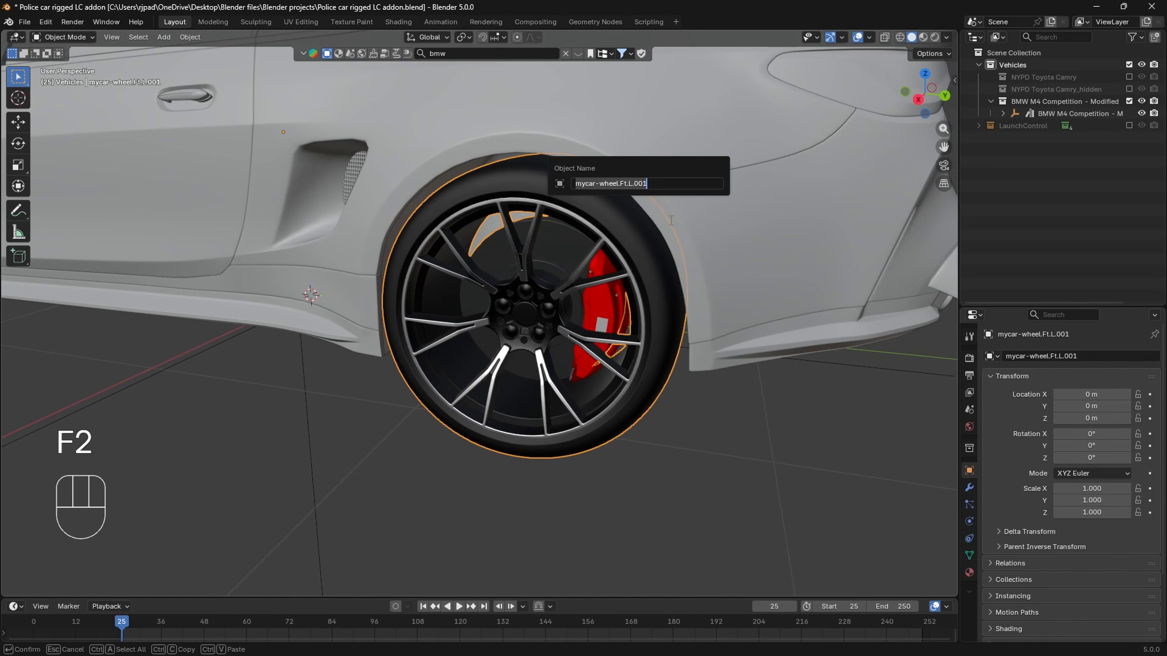
{"action": "type", "text": "BMW.Wheel.FL"}
{"action": "key", "text": "BackSpace"}
{"action": "type", "text": "RL"}
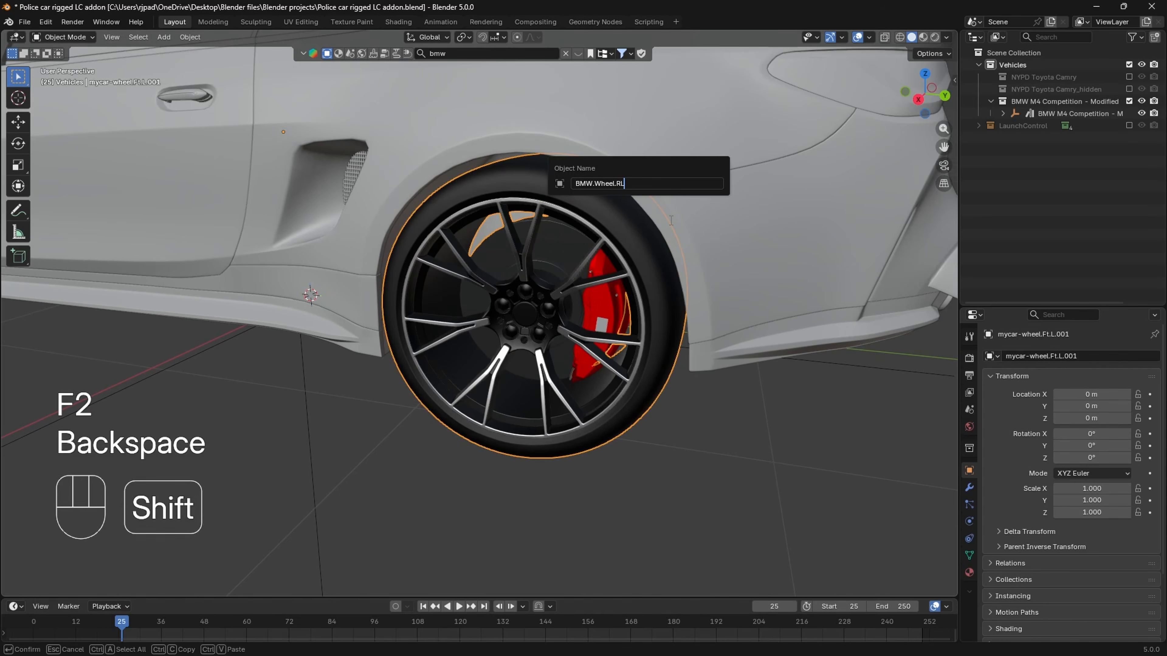
{"action": "key", "text": "Return"}
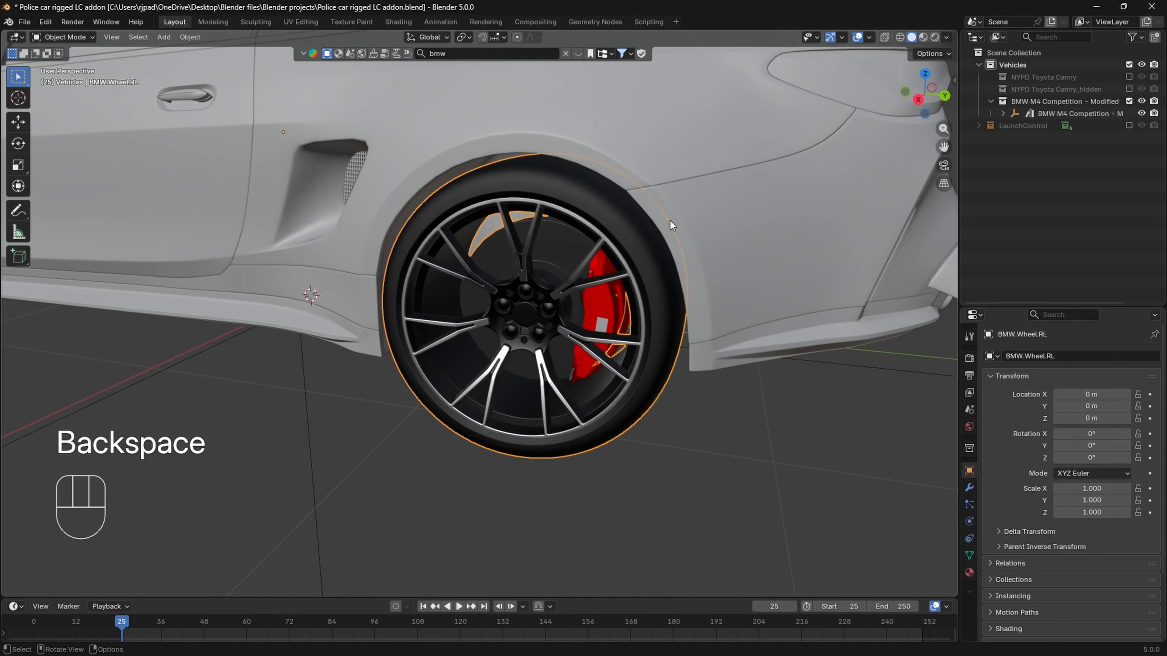
- Rename the red brake caliper inside the rear-left wheel as BMW.WheelBrake.RL
{"action": "left_click", "coordinate": [611, 299]}
{"action": "key", "text": "F2"}
{"action": "type", "text": "BMW.Wheel.RL"}
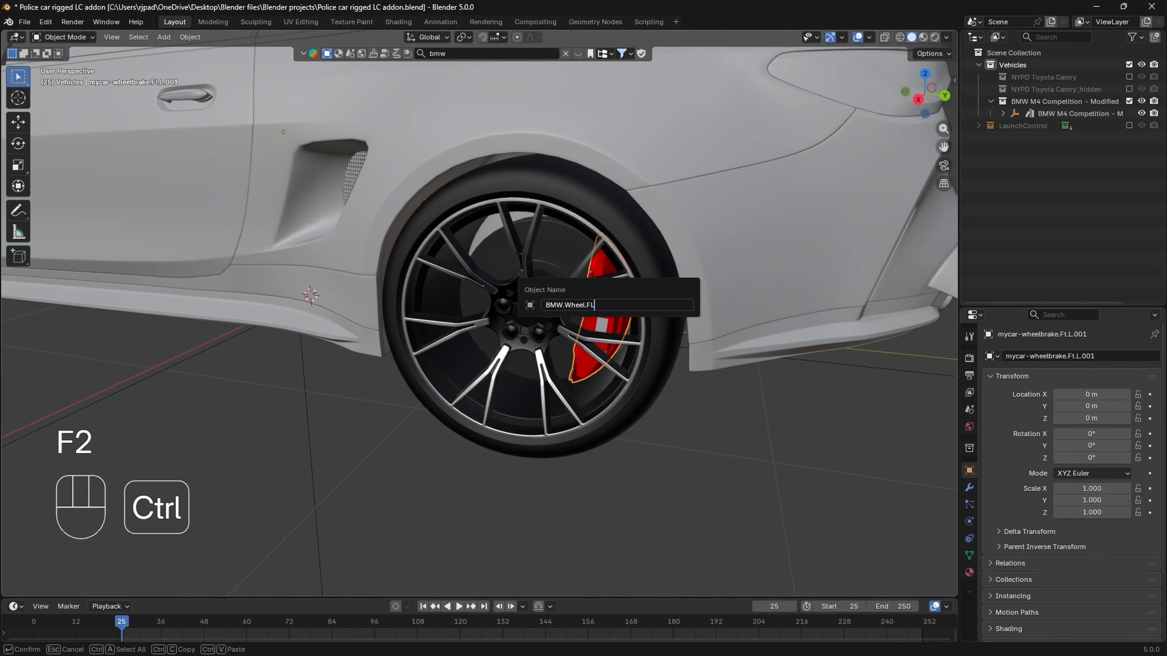
{"action": "key", "text": "BackSpace"}
{"action": "key", "text": "BackSpace"}
{"action": "type", "text": "Brak"}
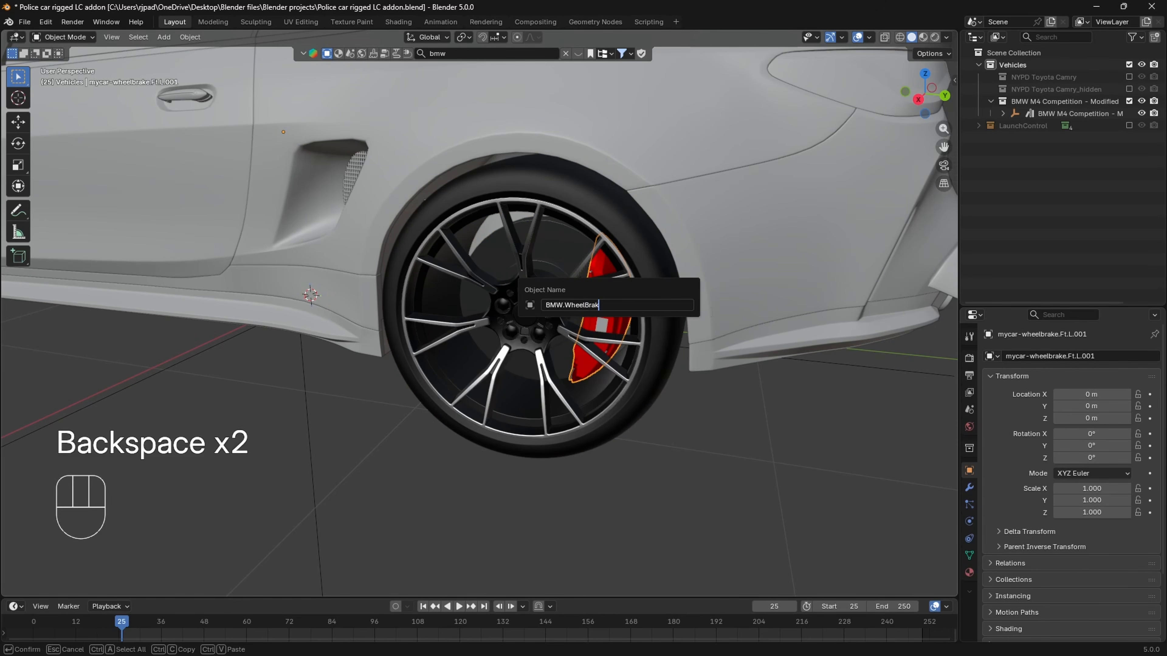
{"action": "type", "text": "e.RL"}
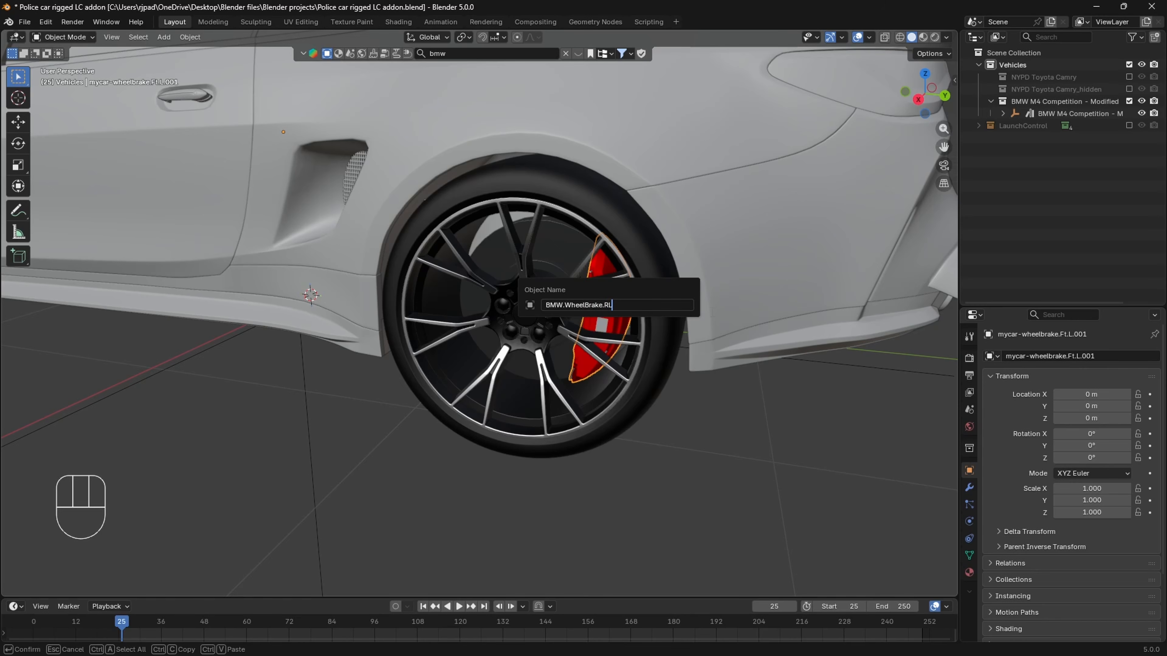
{"action": "key", "text": "Return"}
- Rename the BMW's parent empty as BMWM4.Body
{"action": "scroll", "coordinate": [699, 315], "scroll_direction": "down", "scroll_amount": 6}
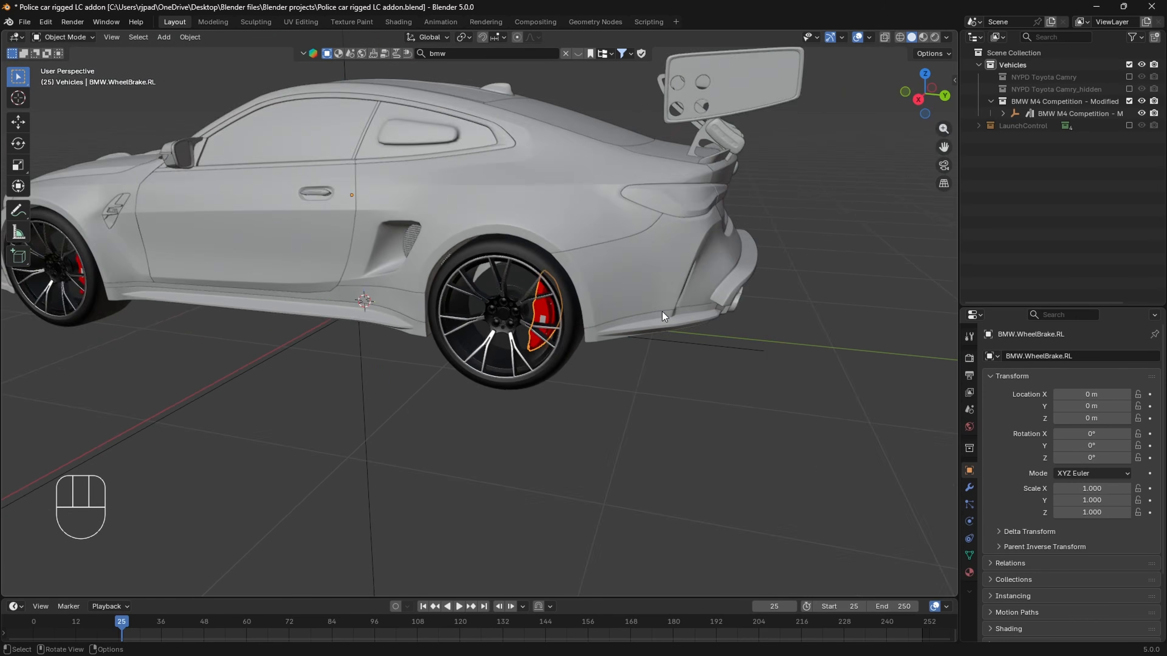
{"action": "left_click", "coordinate": [394, 370]}
{"action": "middle_click_drag", "start_coordinate": [393, 370], "coordinate": [455, 361]}
{"action": "key", "text": "F2"}
{"action": "left_click", "coordinate": [515, 364]}
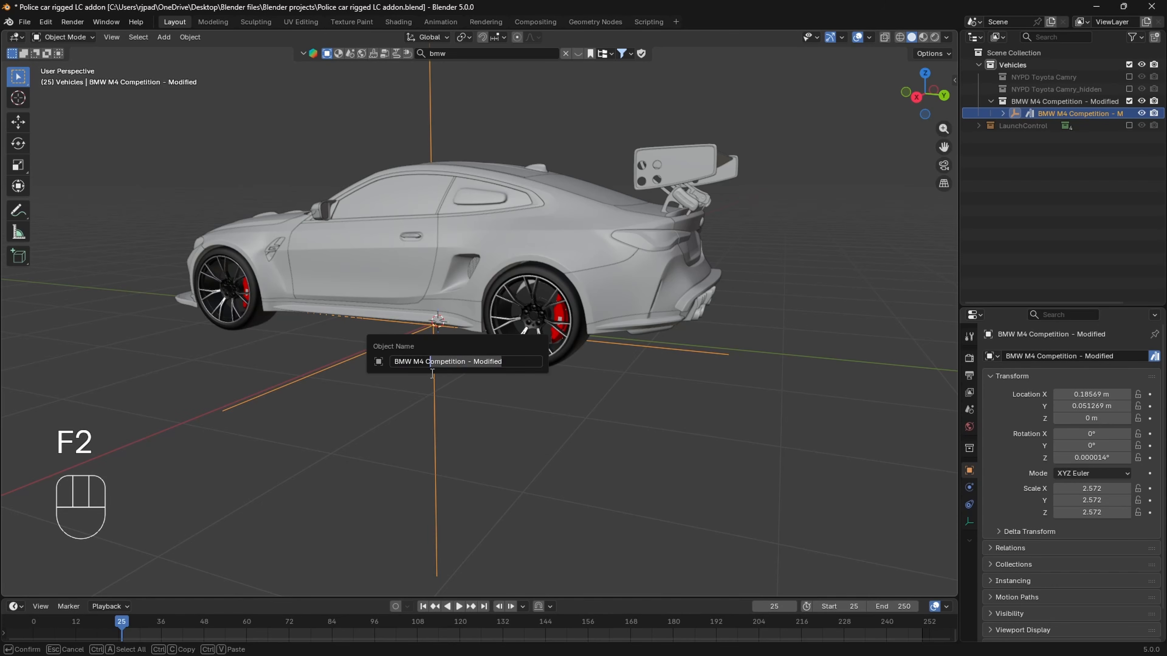
{"action": "left_click", "coordinate": [415, 363]}
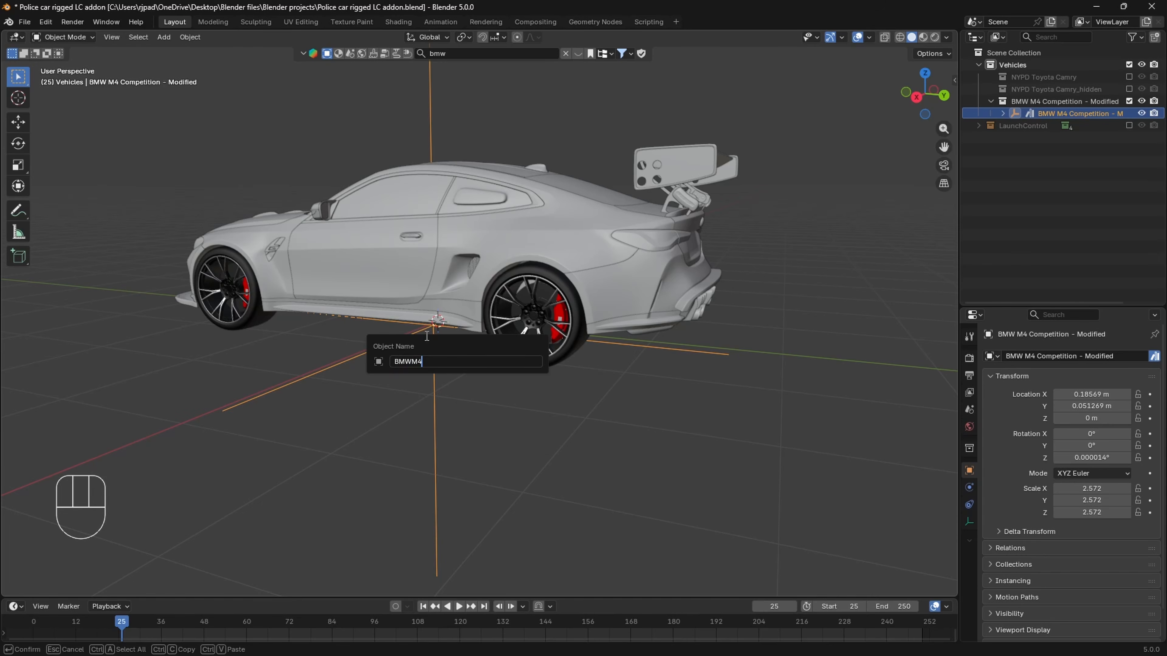
{"action": "type", "text": ".Body"}
{"action": "key", "text": "Return"}
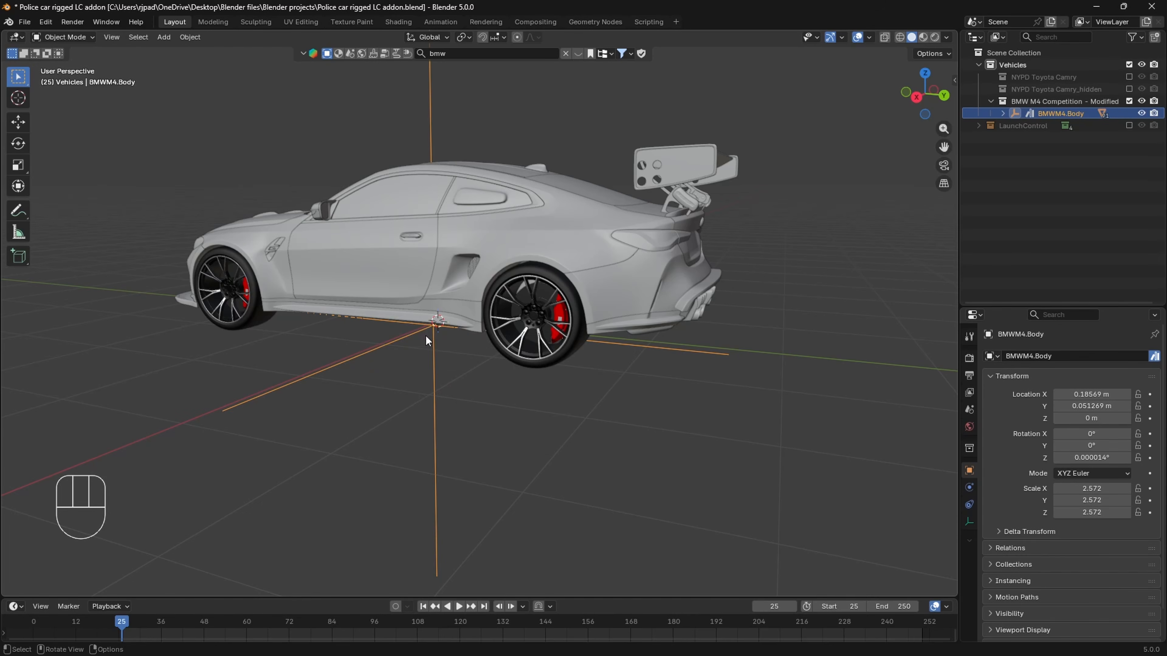
- Select the front-left and rear-left wheels together with their brake calipers
{"action": "left_click", "coordinate": [395, 390]}
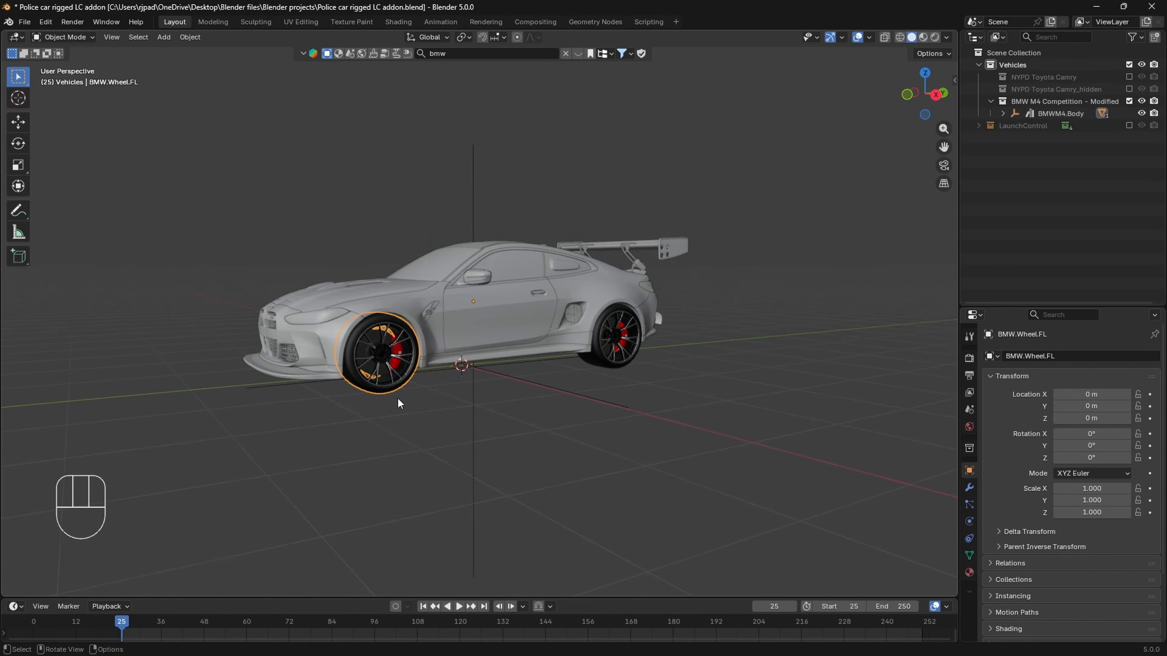
{"action": "middle_click_drag", "start_coordinate": [397, 397], "coordinate": [600, 383]}
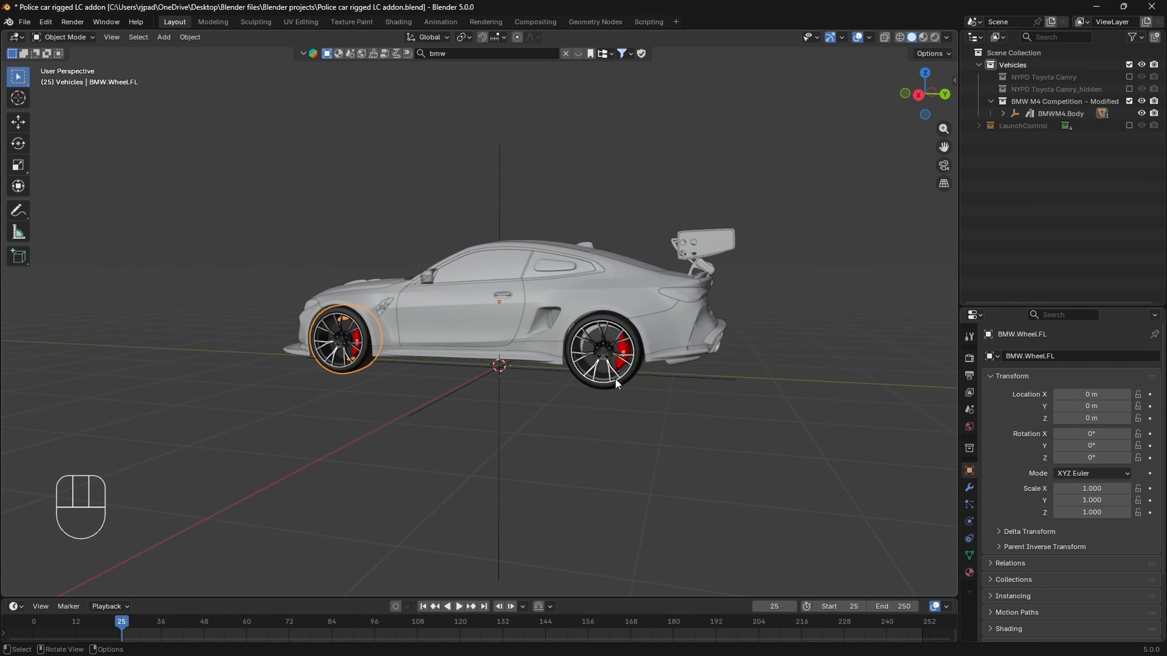
{"action": "scroll", "coordinate": [212, 411], "scroll_direction": "up", "scroll_amount": 1}
{"action": "scroll", "coordinate": [211, 411], "scroll_direction": "up", "scroll_amount": 2}
{"action": "middle_click_drag", "start_coordinate": [211, 411], "coordinate": [445, 397], "text": "shift"}
{"action": "left_click", "coordinate": [418, 366], "text": "shift"}
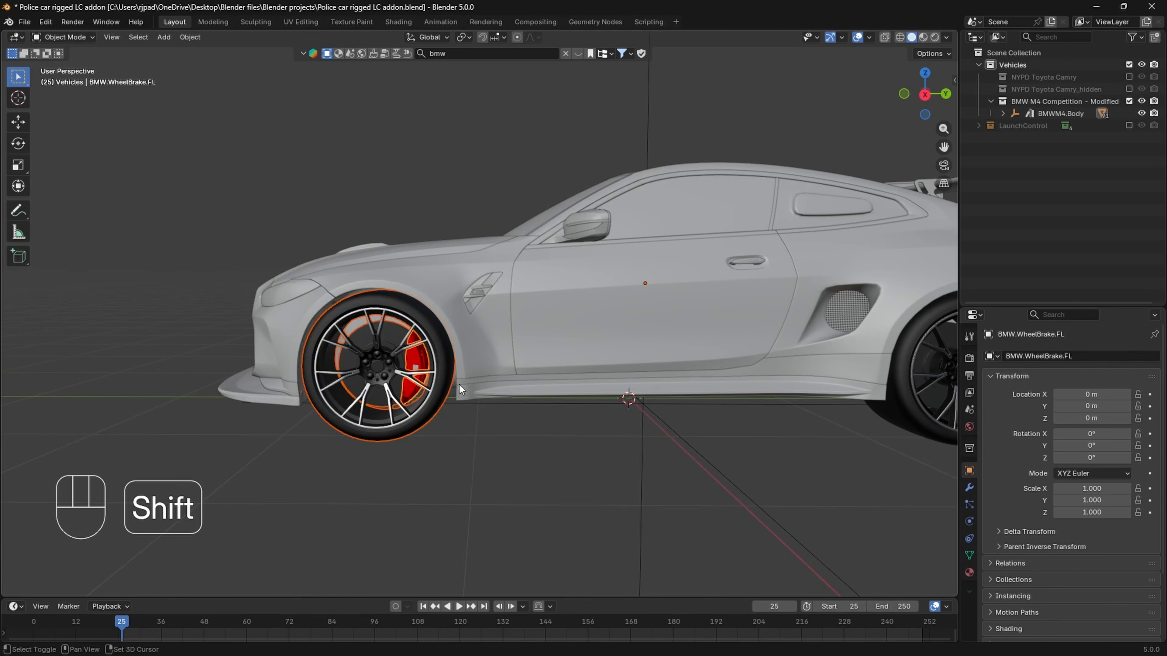
{"action": "middle_click_drag", "start_coordinate": [758, 417], "coordinate": [490, 432], "text": "shift"}
{"action": "left_click", "coordinate": [600, 434], "text": "shift"}
{"action": "left_click", "coordinate": [667, 376], "text": "shift"}
{"action": "scroll", "coordinate": [238, 400], "scroll_direction": "down", "scroll_amount": 5}
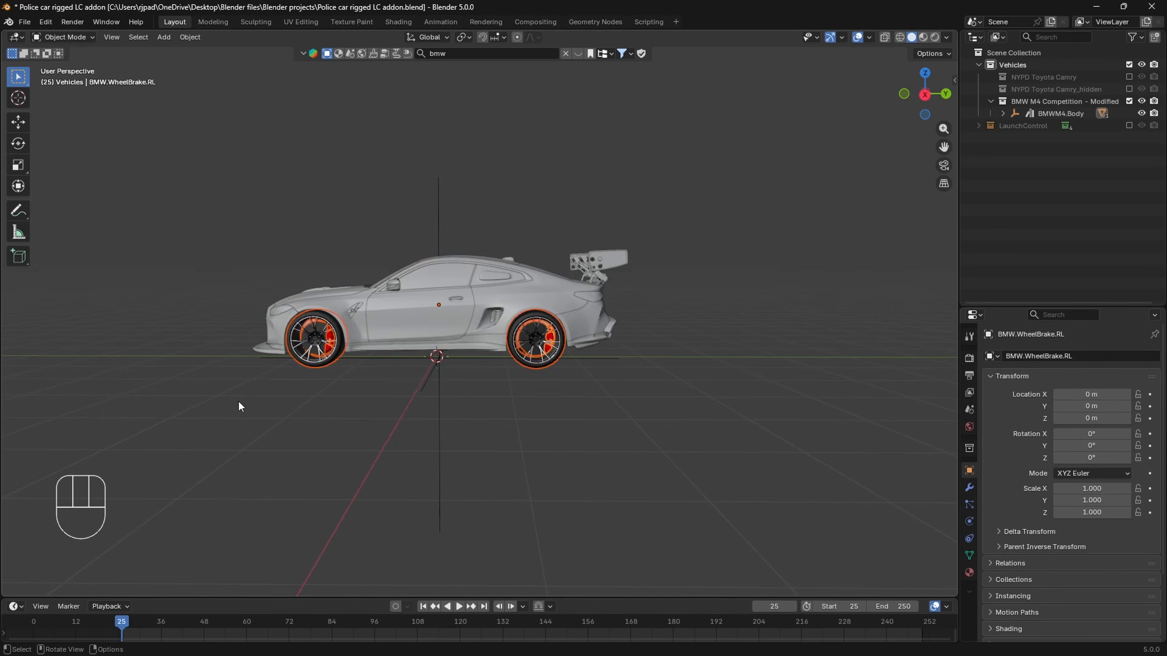
- Add the front-right and rear-right wheels and their brake calipers to the selection
{"action": "middle_click_drag", "start_coordinate": [238, 400], "coordinate": [398, 397]}
{"action": "scroll", "coordinate": [552, 416], "scroll_direction": "up", "scroll_amount": 4}
{"action": "middle_click_drag", "start_coordinate": [552, 416], "coordinate": [613, 405]}
{"action": "middle_click_drag", "start_coordinate": [811, 451], "coordinate": [618, 447], "text": "shift"}
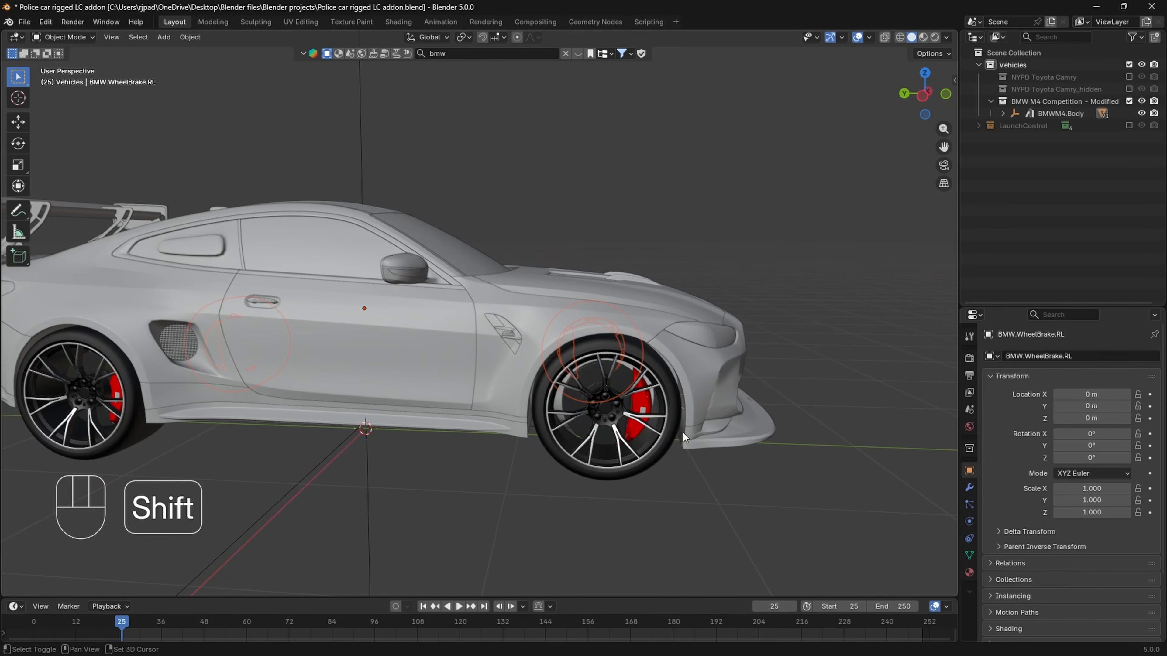
{"action": "left_click", "coordinate": [666, 422], "text": "shift"}
{"action": "left_click", "coordinate": [644, 404], "text": "shift"}
{"action": "middle_click_drag", "start_coordinate": [94, 458], "coordinate": [444, 437], "text": "shift"}
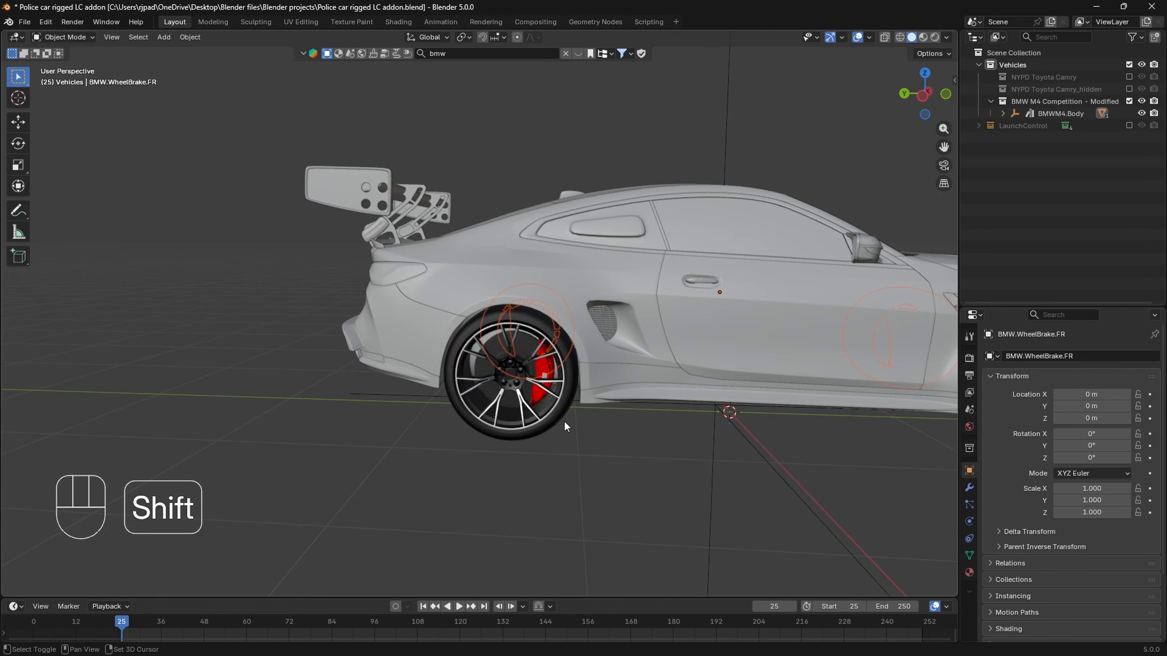
{"action": "left_click", "coordinate": [547, 404], "text": "shift"}
{"action": "left_click", "coordinate": [543, 382], "text": "shift"}
- Set the origins of all selected wheels and brake calipers to their geometry
{"action": "middle_click_drag", "start_coordinate": [543, 382], "coordinate": [512, 407]}
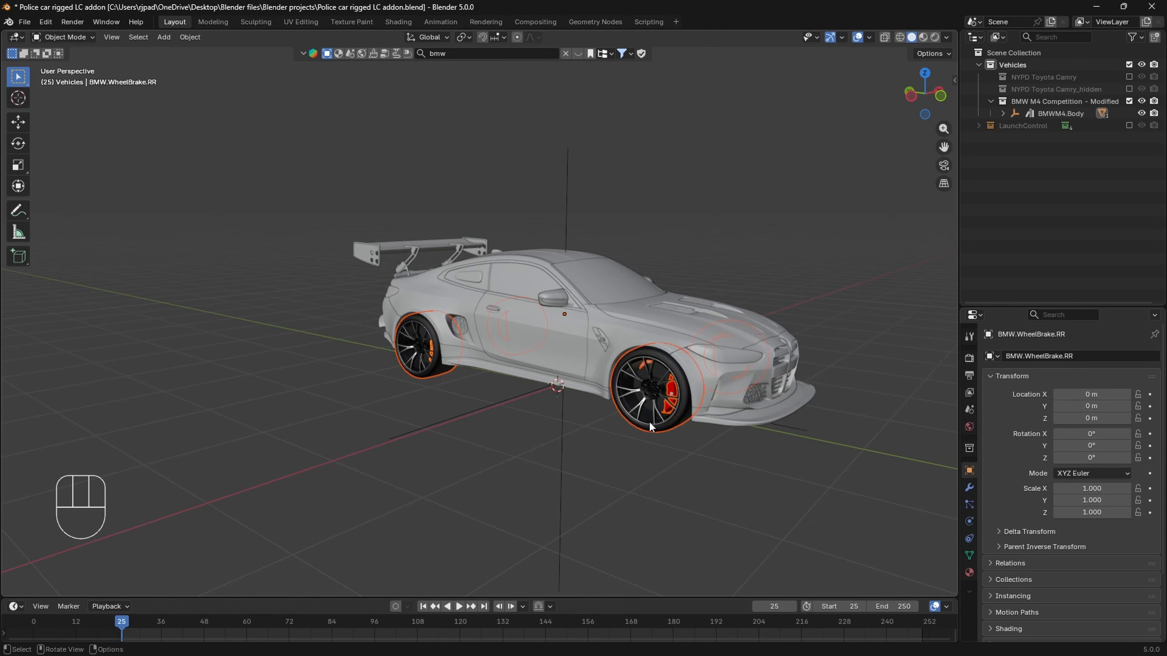
{"action": "right_click", "coordinate": [648, 421]}
{"action": "mouse_move", "coordinate": [646, 422]}
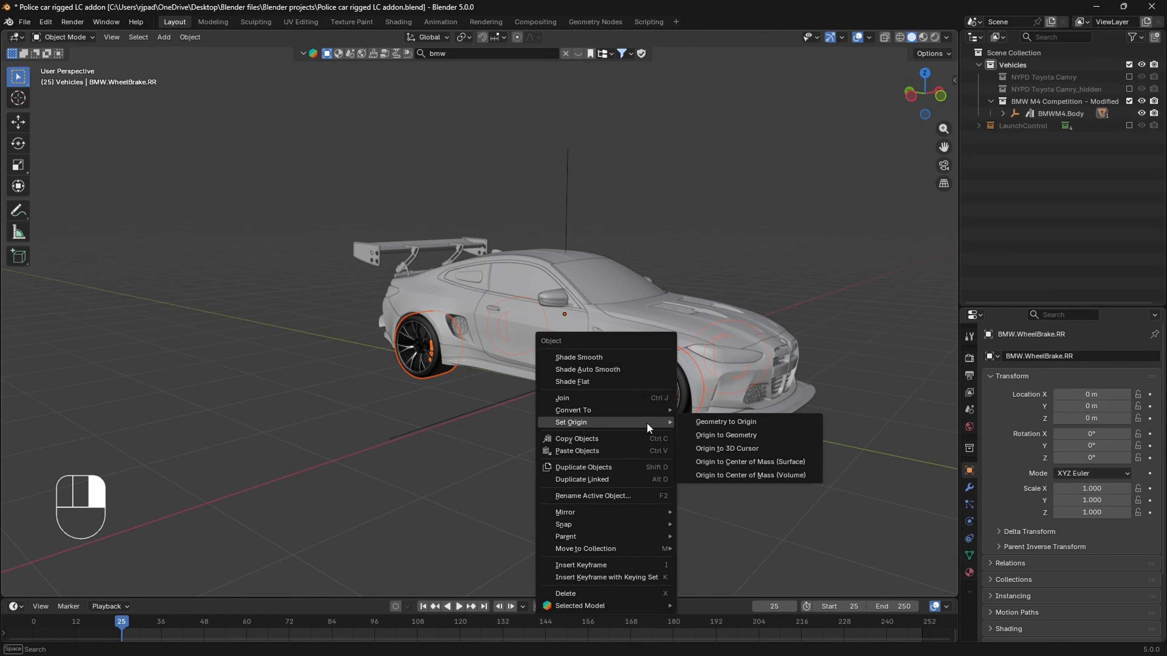
{"action": "left_click", "coordinate": [711, 435]}
{"action": "middle_click_drag", "start_coordinate": [711, 435], "coordinate": [405, 388]}
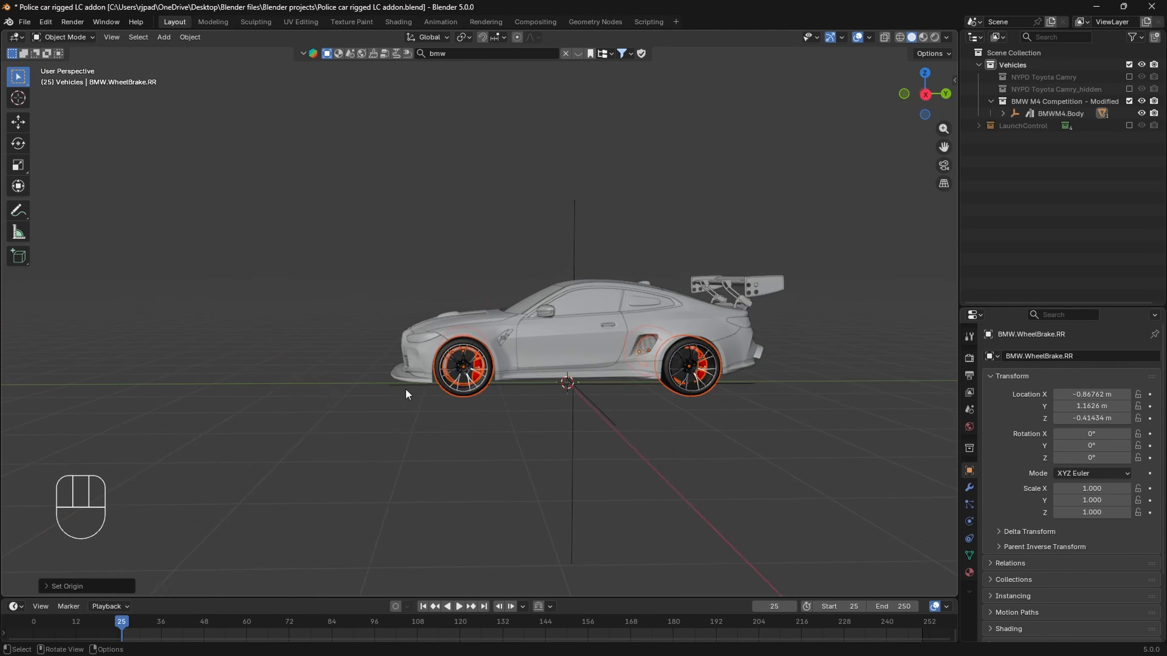
{"action": "scroll", "coordinate": [405, 388], "scroll_direction": "up", "scroll_amount": 5}
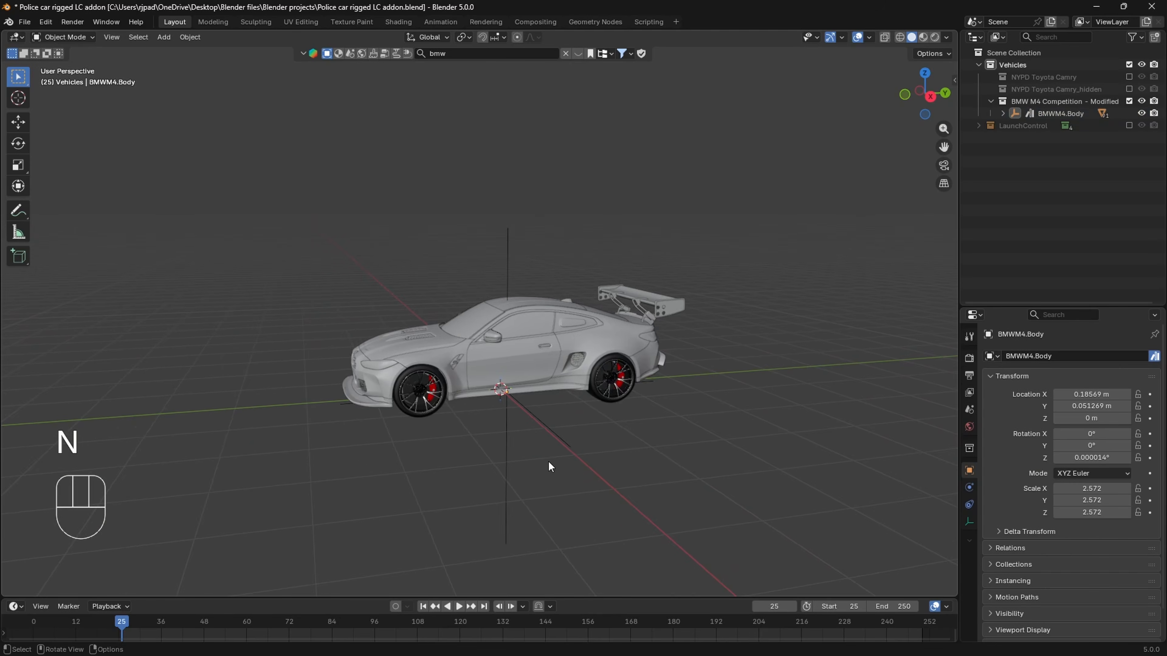
{"action": "middle_click_drag", "start_coordinate": [549, 469], "coordinate": [561, 451]}
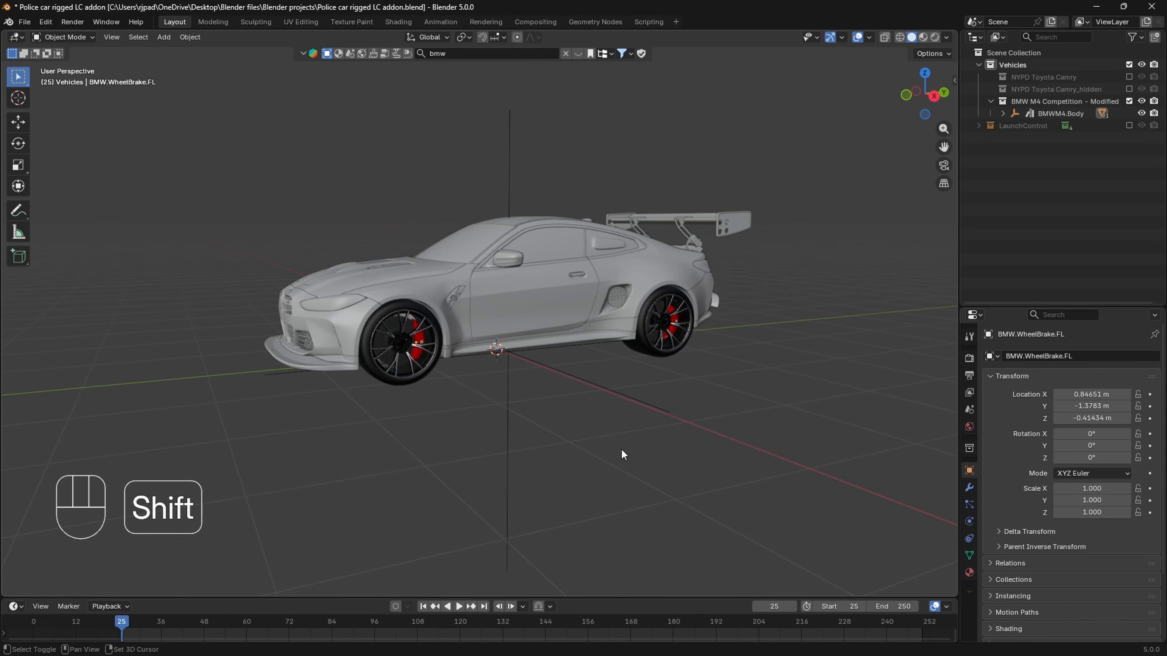
- Try moving the BMWM4.Body empty freely and undo the move
{"action": "middle_click_drag", "start_coordinate": [620, 448], "coordinate": [596, 487], "text": "shift"}
{"action": "left_click", "coordinate": [572, 437]}
{"action": "key", "text": "g"}
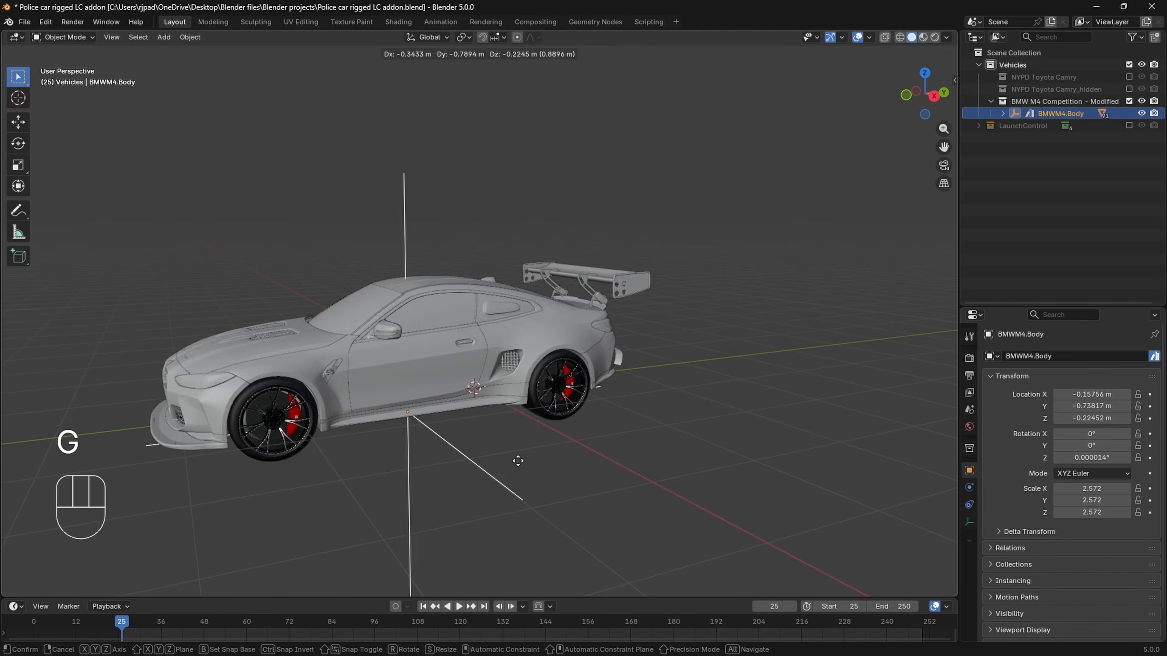
{"action": "key", "text": "ctrl+z"}
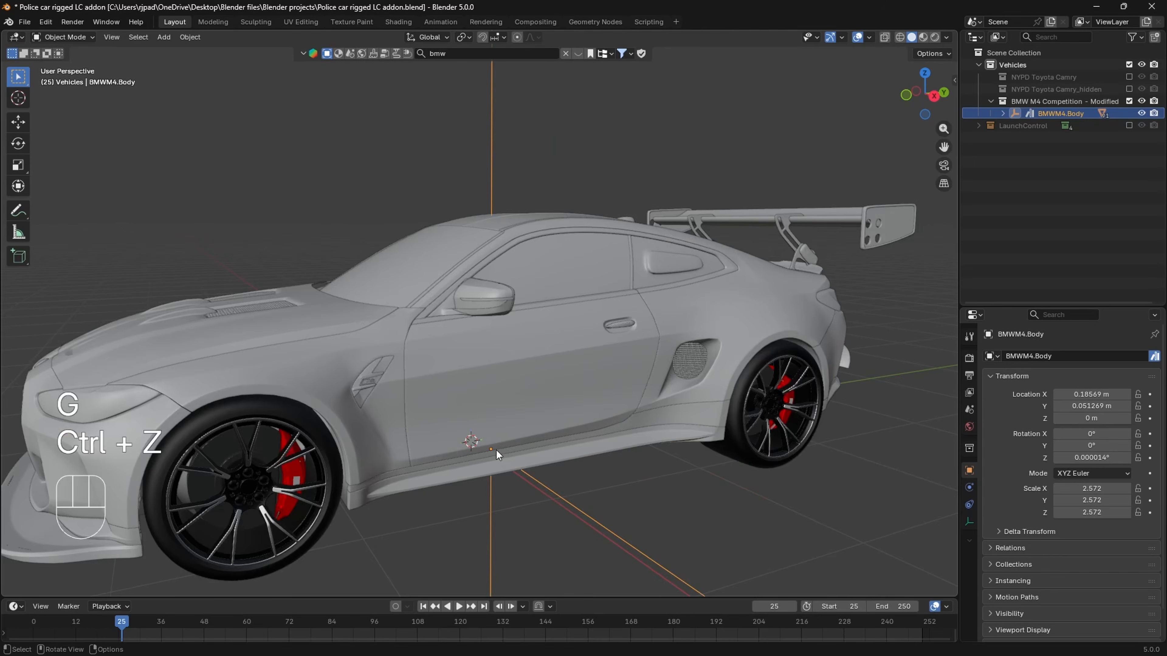
{"action": "scroll", "coordinate": [369, 482], "scroll_direction": "down", "scroll_amount": 3}
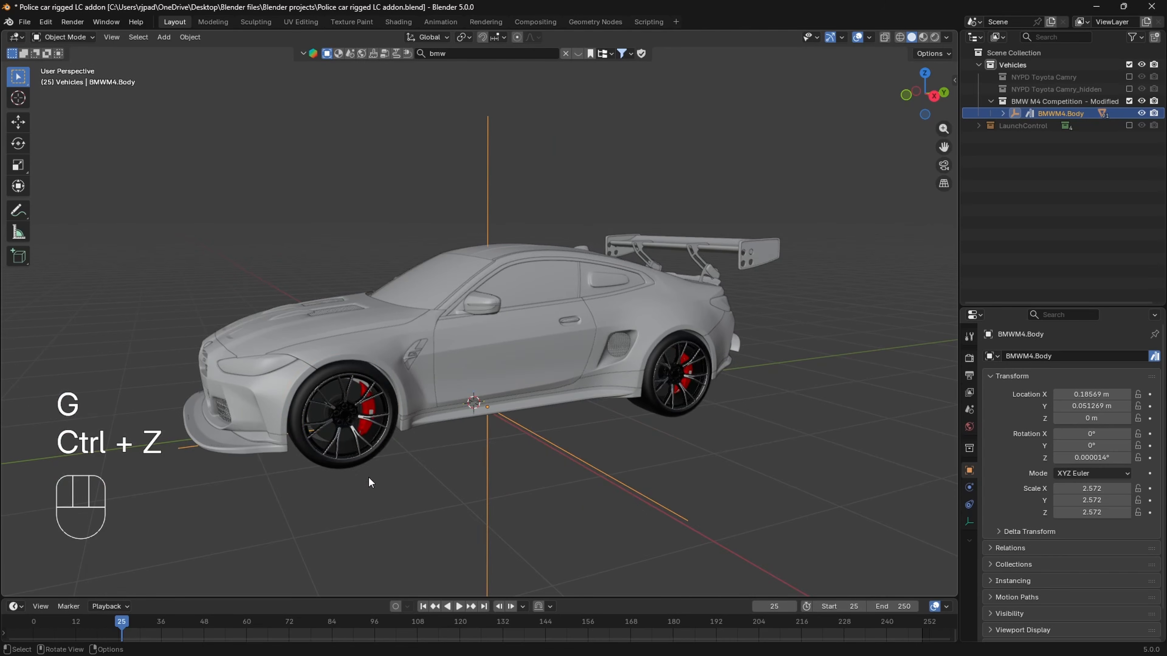
- Select the wheels and brake calipers on the car's left side, starting with BMW.Wheel.FL
{"action": "left_click", "coordinate": [384, 408]}
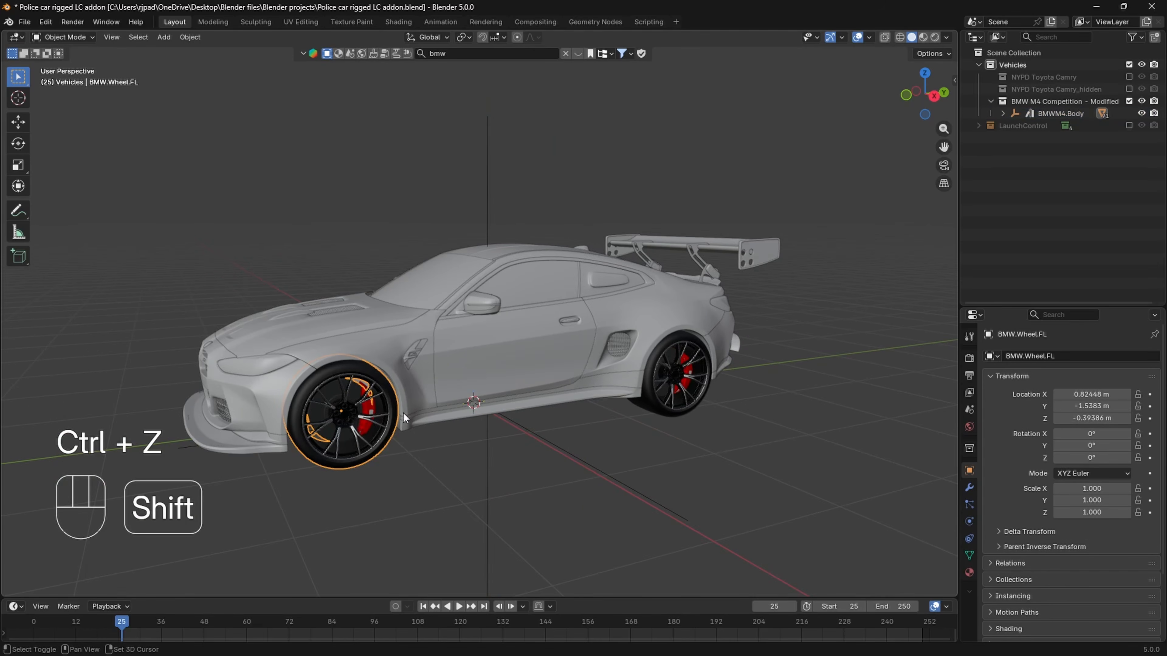
{"action": "left_click", "coordinate": [654, 408], "text": "shift"}
{"action": "left_click", "coordinate": [368, 452]}
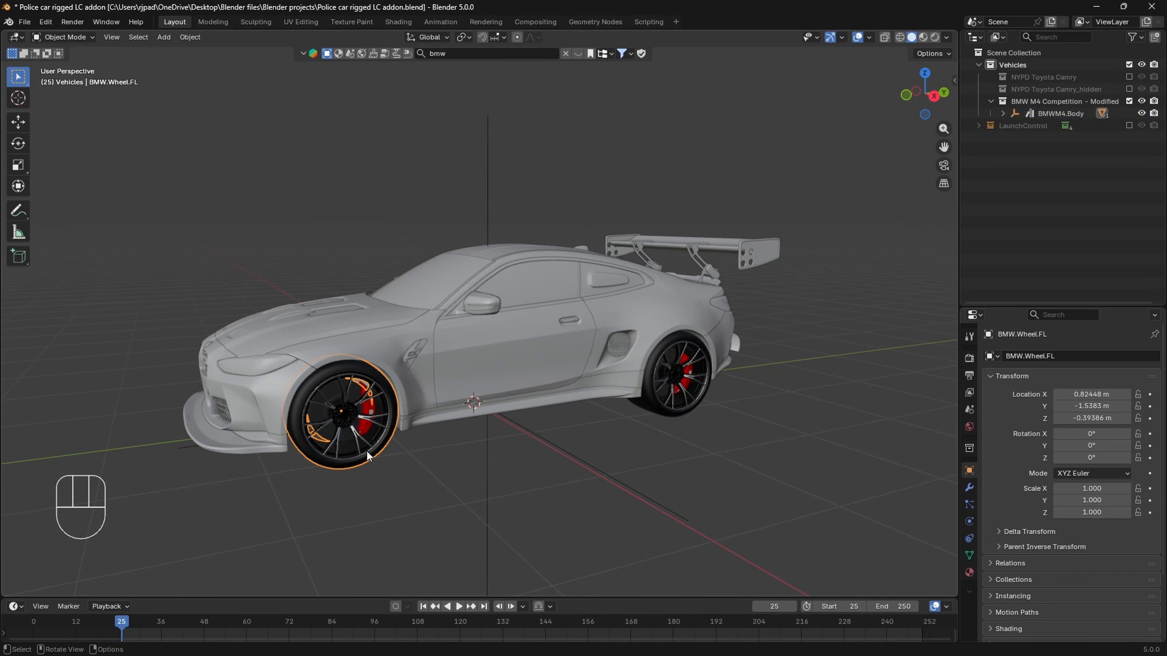
{"action": "scroll", "coordinate": [369, 414], "scroll_direction": "up", "scroll_amount": 2}
{"action": "left_click", "coordinate": [312, 468], "text": "shift"}
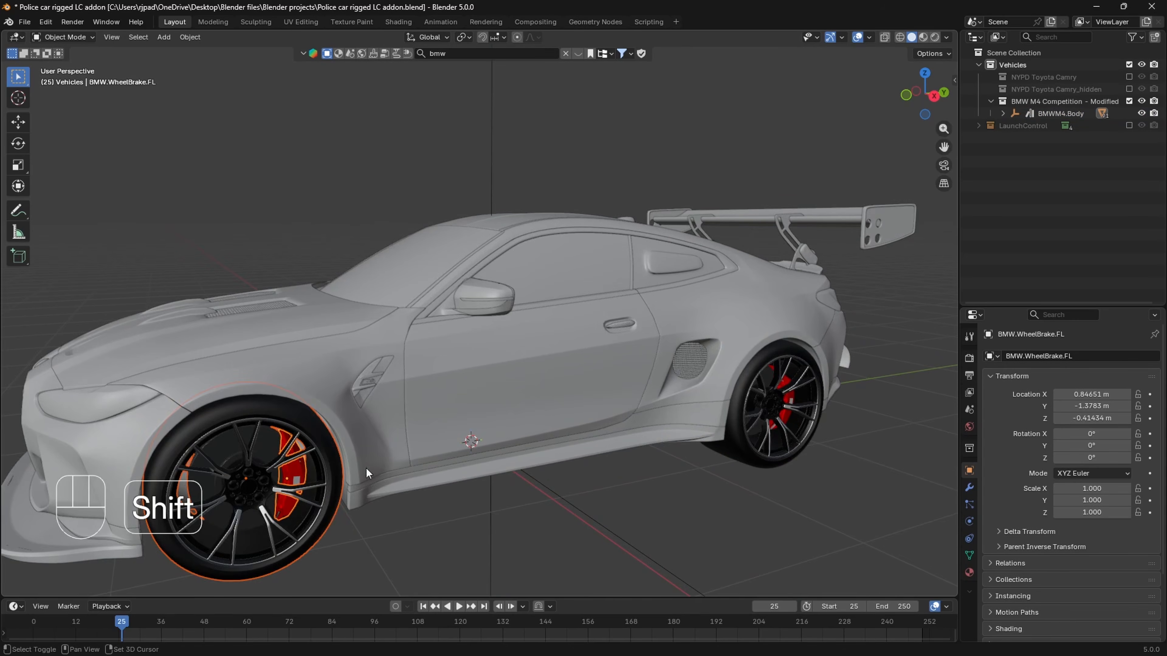
{"action": "middle_click_drag", "start_coordinate": [703, 468], "coordinate": [583, 466], "text": "shift"}
{"action": "left_click", "coordinate": [615, 452], "text": "shift"}
{"action": "middle_click_drag", "start_coordinate": [648, 449], "coordinate": [618, 419]}
{"action": "left_click", "coordinate": [643, 416], "text": "shift"}
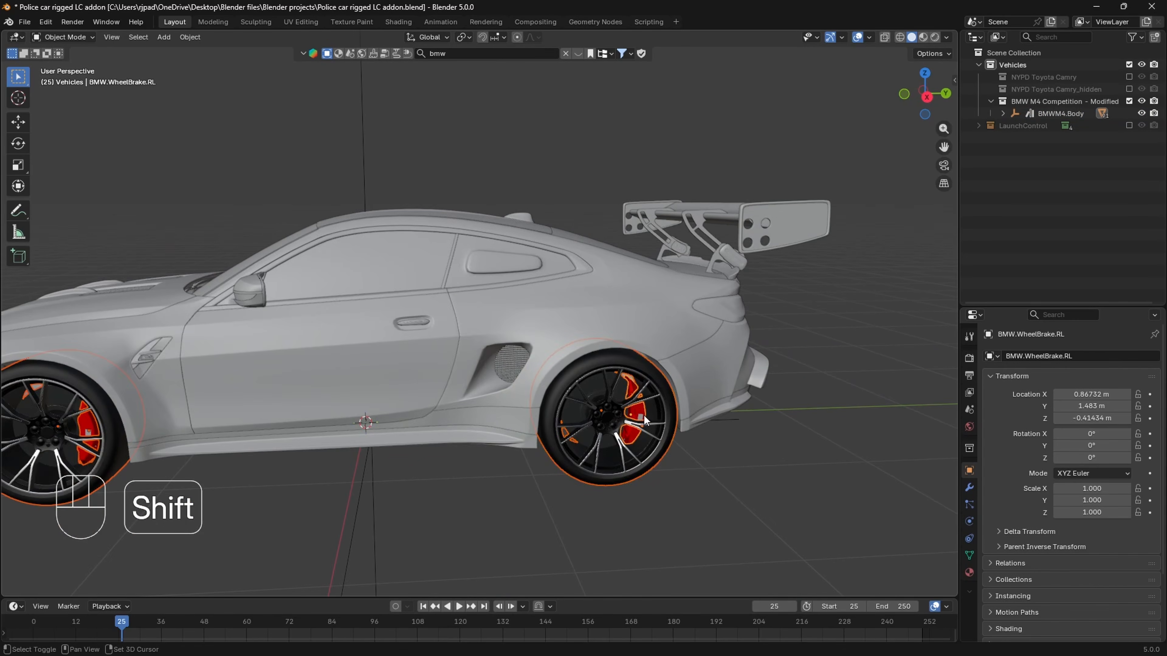
- Extend the selection with BMW.Wheel.FR, BMW.WheelBrake.FR, and the rear-right wheel and brake caliper
{"action": "middle_click_drag", "start_coordinate": [186, 395], "coordinate": [582, 487]}
{"action": "left_click", "coordinate": [582, 487], "text": "shift"}
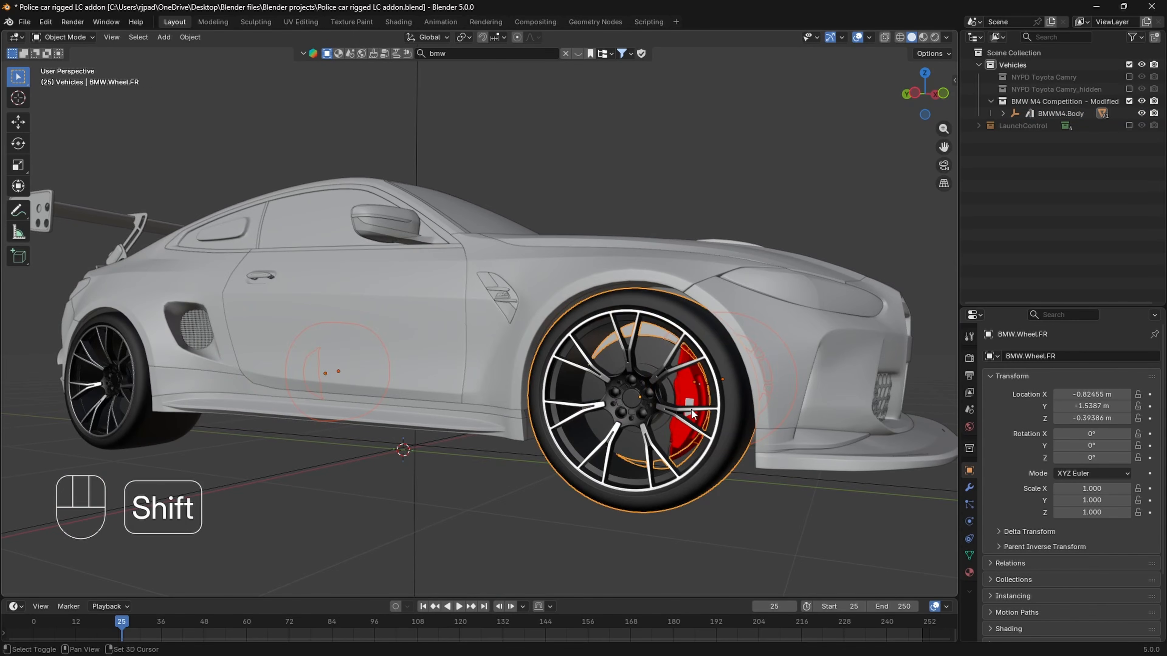
{"action": "left_click", "coordinate": [691, 409], "text": "shift"}
{"action": "middle_click_drag", "start_coordinate": [115, 412], "coordinate": [518, 417], "text": "shift"}
{"action": "scroll", "coordinate": [518, 416], "scroll_direction": "up", "scroll_amount": 3}
{"action": "middle_click_drag", "start_coordinate": [675, 439], "coordinate": [514, 423], "text": "shift"}
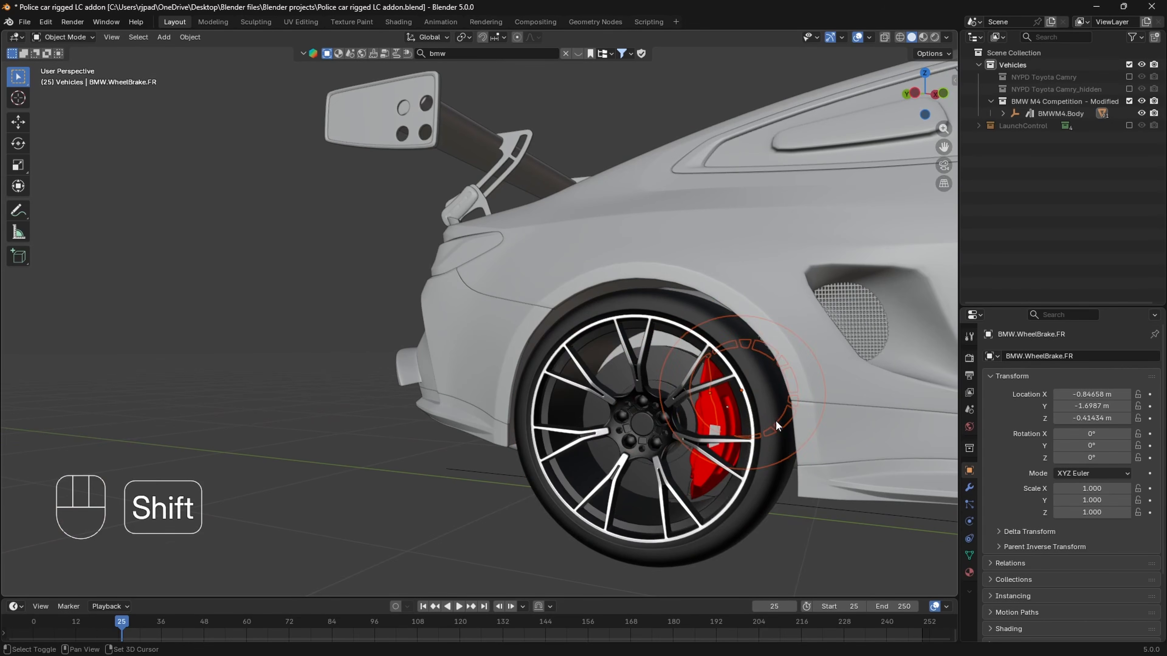
{"action": "left_click", "coordinate": [774, 419], "text": "shift"}
{"action": "left_click", "coordinate": [723, 407], "text": "shift"}
- Clear the parent of the selected wheels and brake calipers while keeping their transformation
{"action": "scroll", "coordinate": [709, 406], "scroll_direction": "down", "scroll_amount": 4}
{"action": "middle_click_drag", "start_coordinate": [709, 407], "coordinate": [535, 385]}
{"action": "key", "text": "alt+p"}
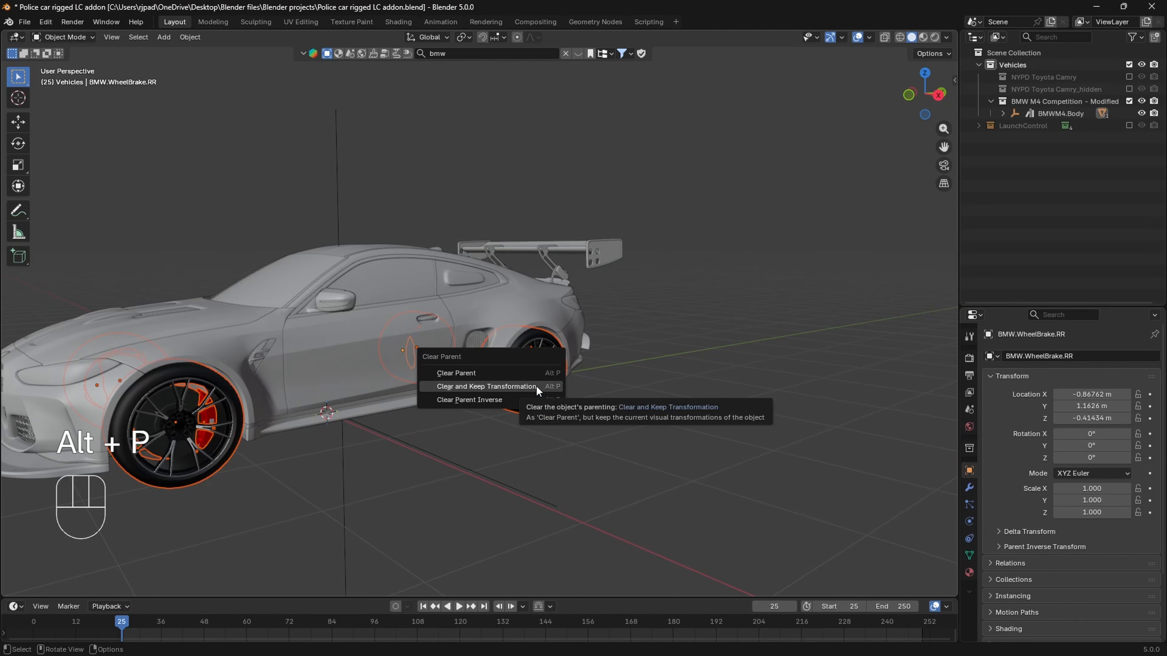
{"action": "left_click", "coordinate": [536, 386]}
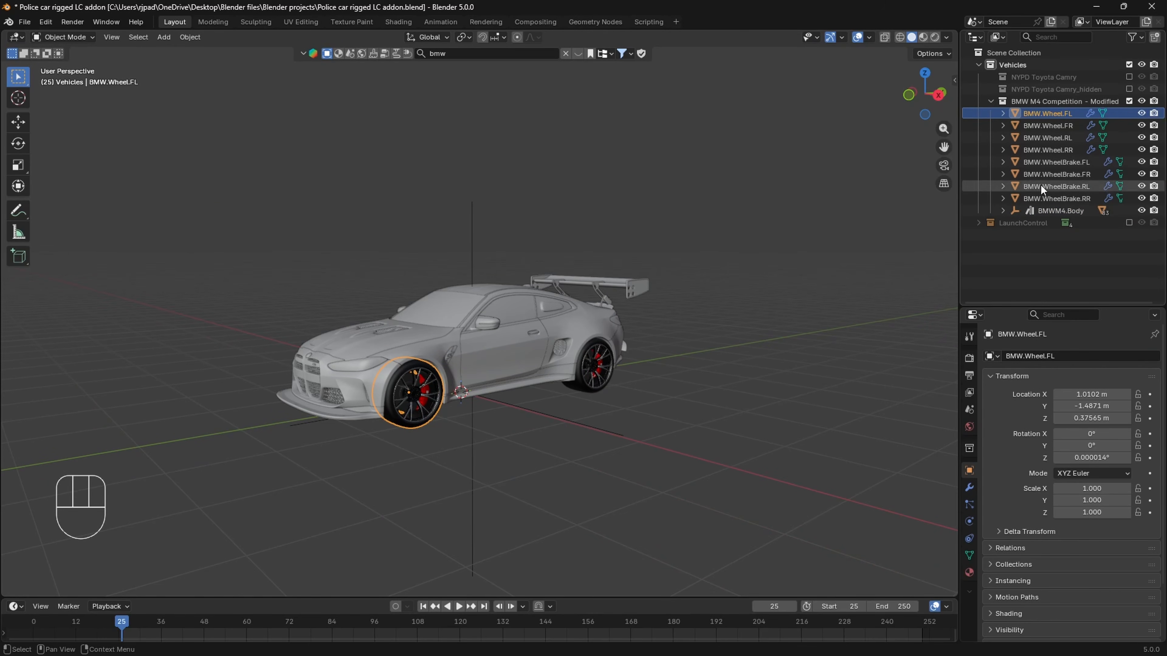
- Add the BMW M4 Competition - Modified collection as a new local Launch Control vehicle and rig it
{"action": "middle_click_drag", "start_coordinate": [709, 240], "coordinate": [729, 242], "text": "shift"}
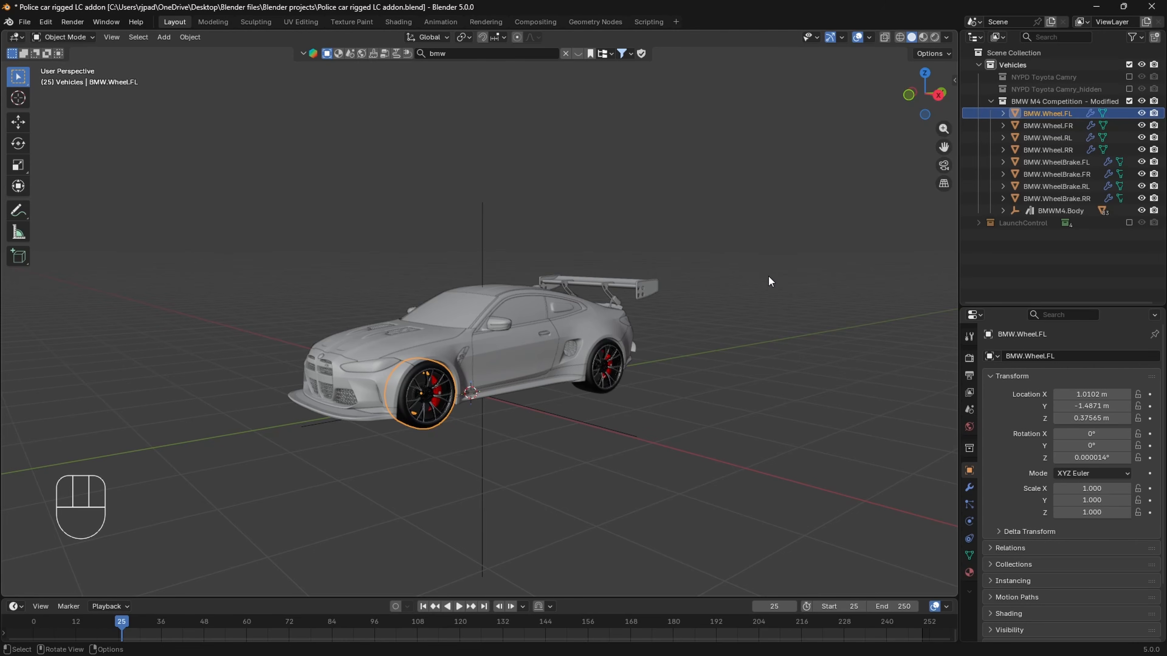
{"action": "key", "text": "n"}
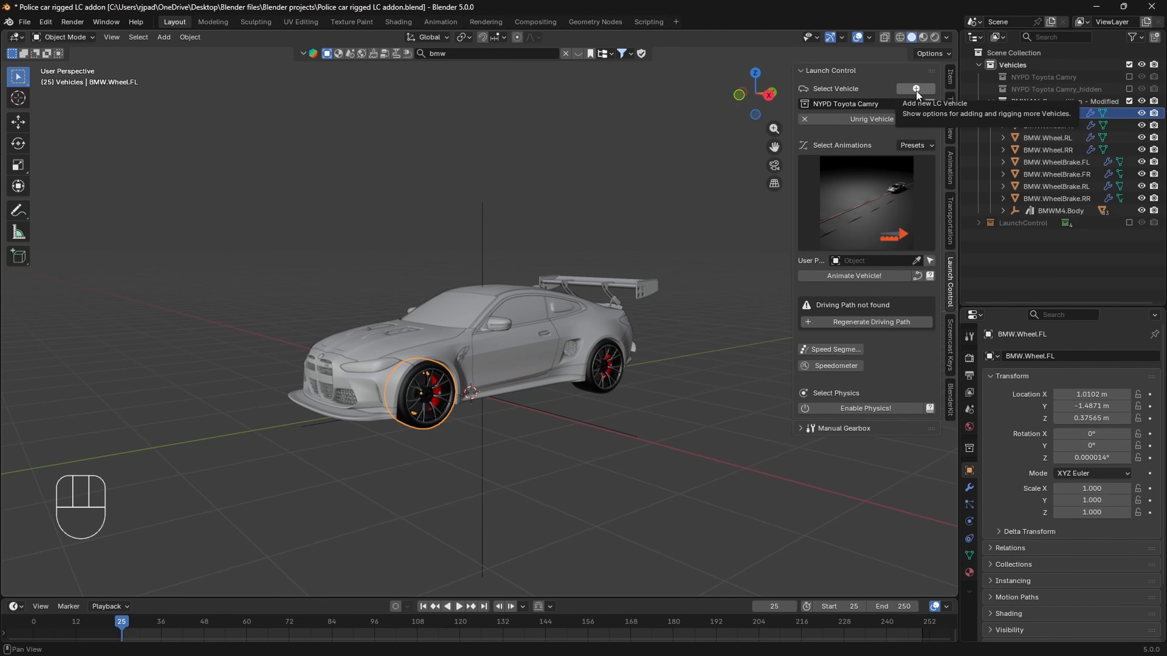
{"action": "left_click", "coordinate": [916, 90]}
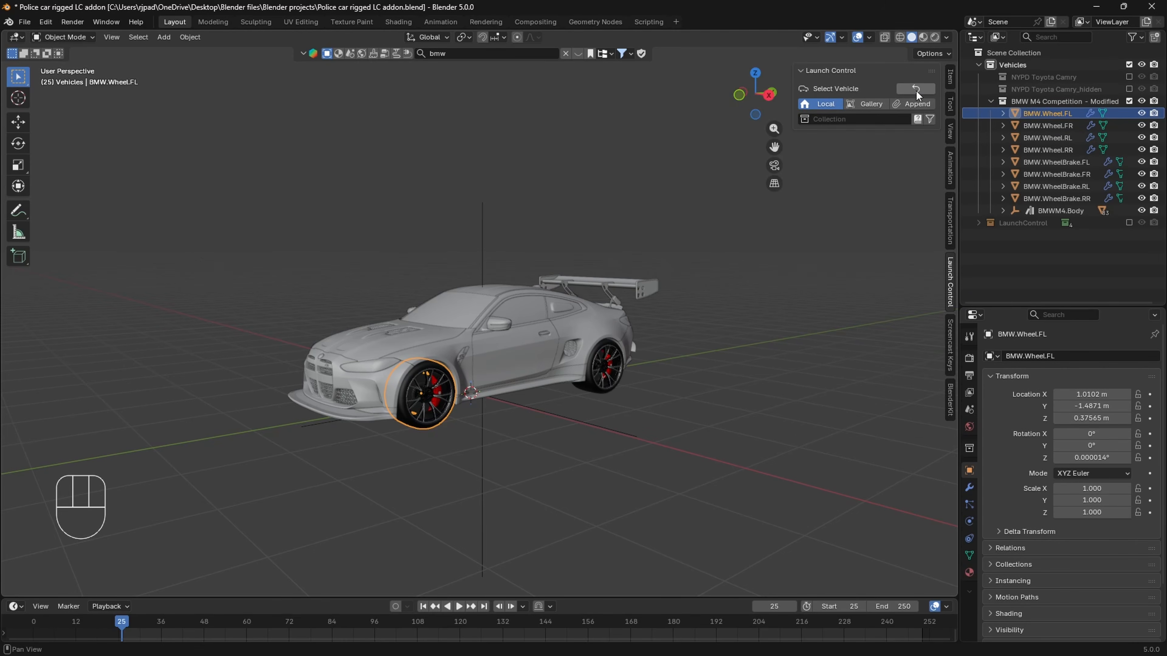
{"action": "left_click", "coordinate": [990, 101]}
{"action": "left_click_drag", "start_coordinate": [1023, 105], "coordinate": [827, 119]}
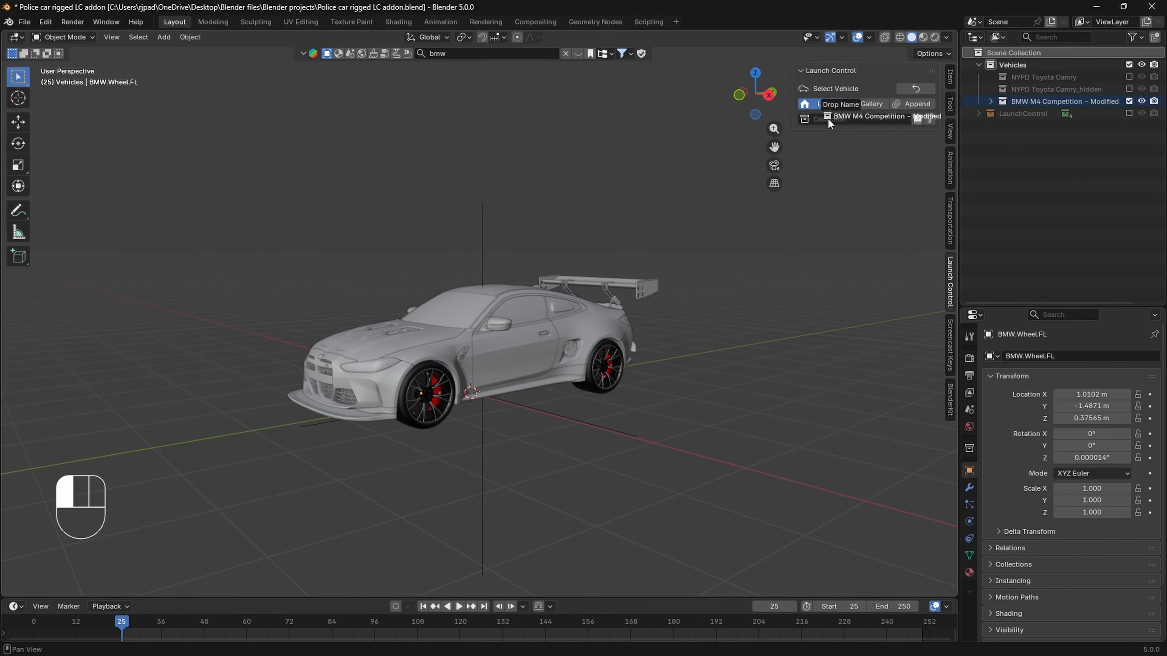
{"action": "left_click", "coordinate": [847, 135]}
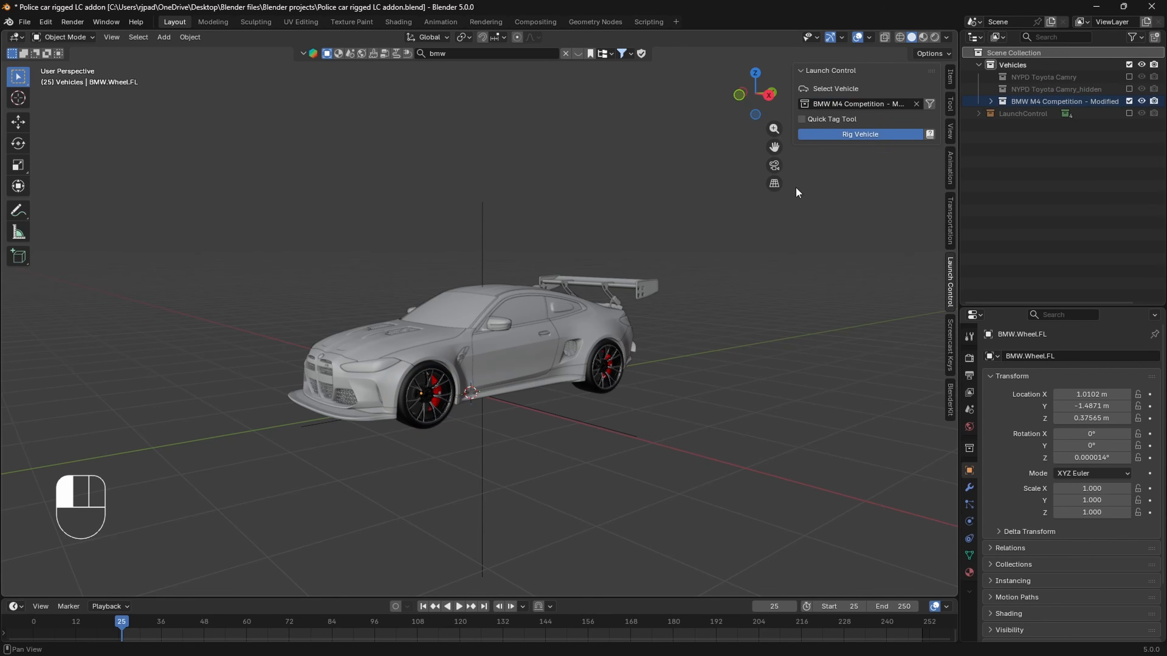
- Play back the rigged BMW M4's animation and view the car from another angle
{"action": "middle_click_drag", "start_coordinate": [601, 375], "coordinate": [637, 338]}
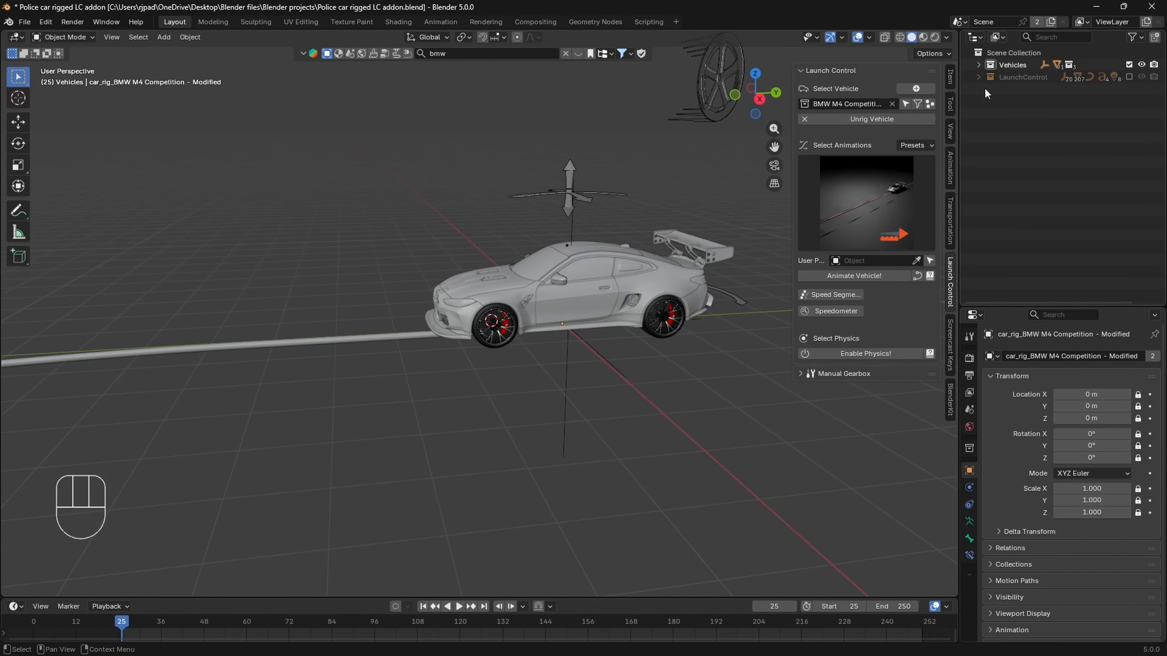
{"action": "key", "text": "space"}
{"action": "middle_click_drag", "start_coordinate": [656, 385], "coordinate": [481, 380]}
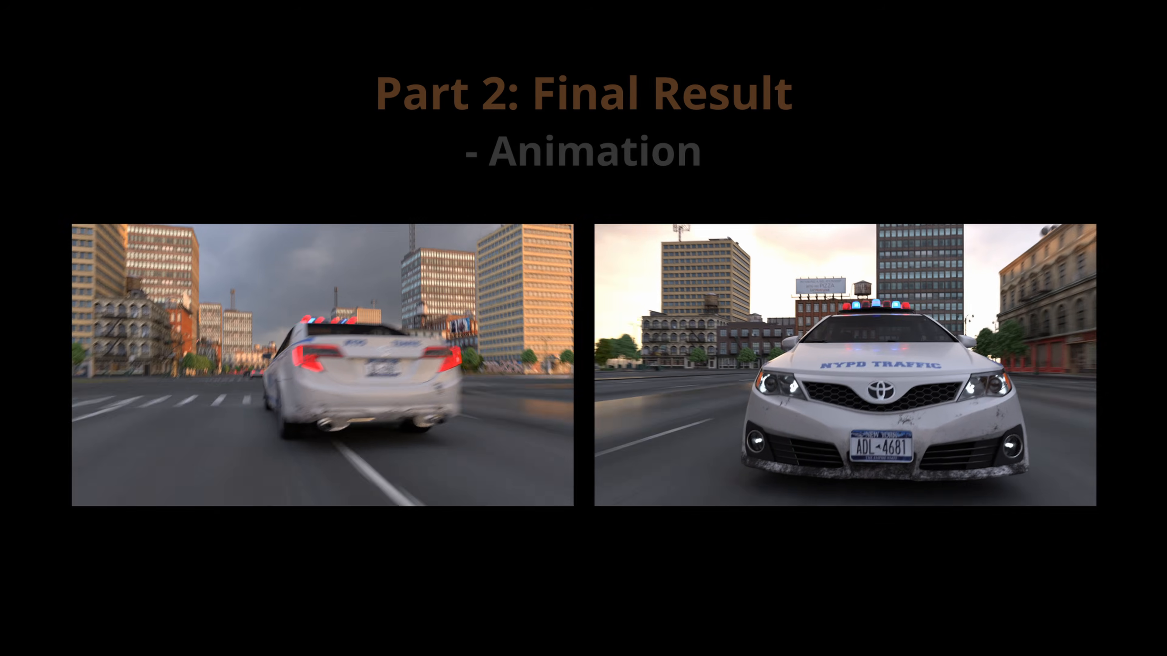